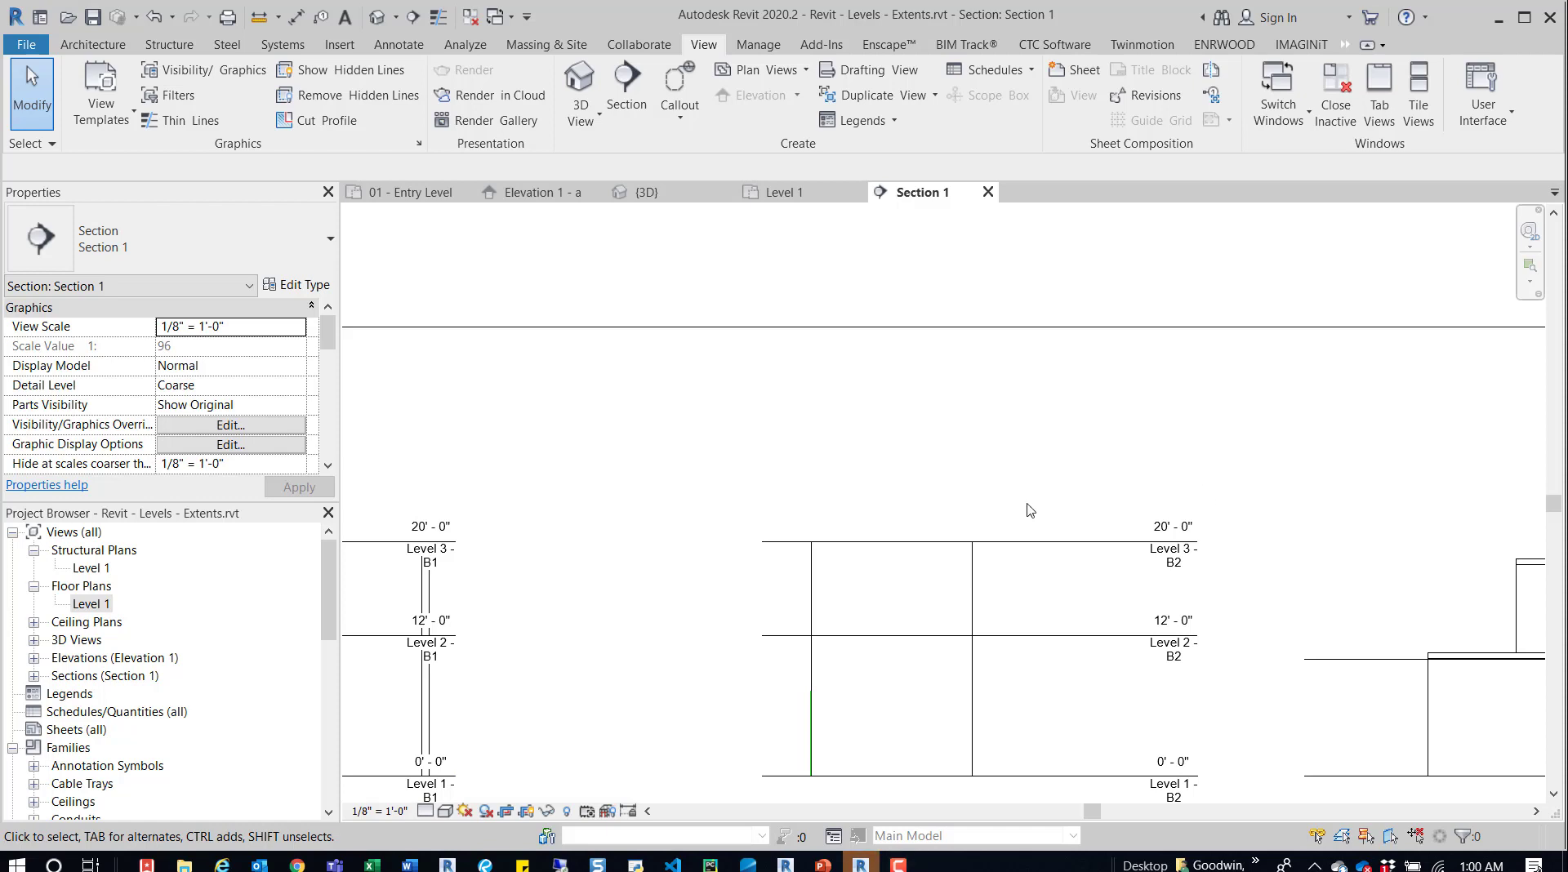
- Open the 3D view and select Level 3 - B1 to examine its extents around the building
scroll(1194, 500, "down", 2)
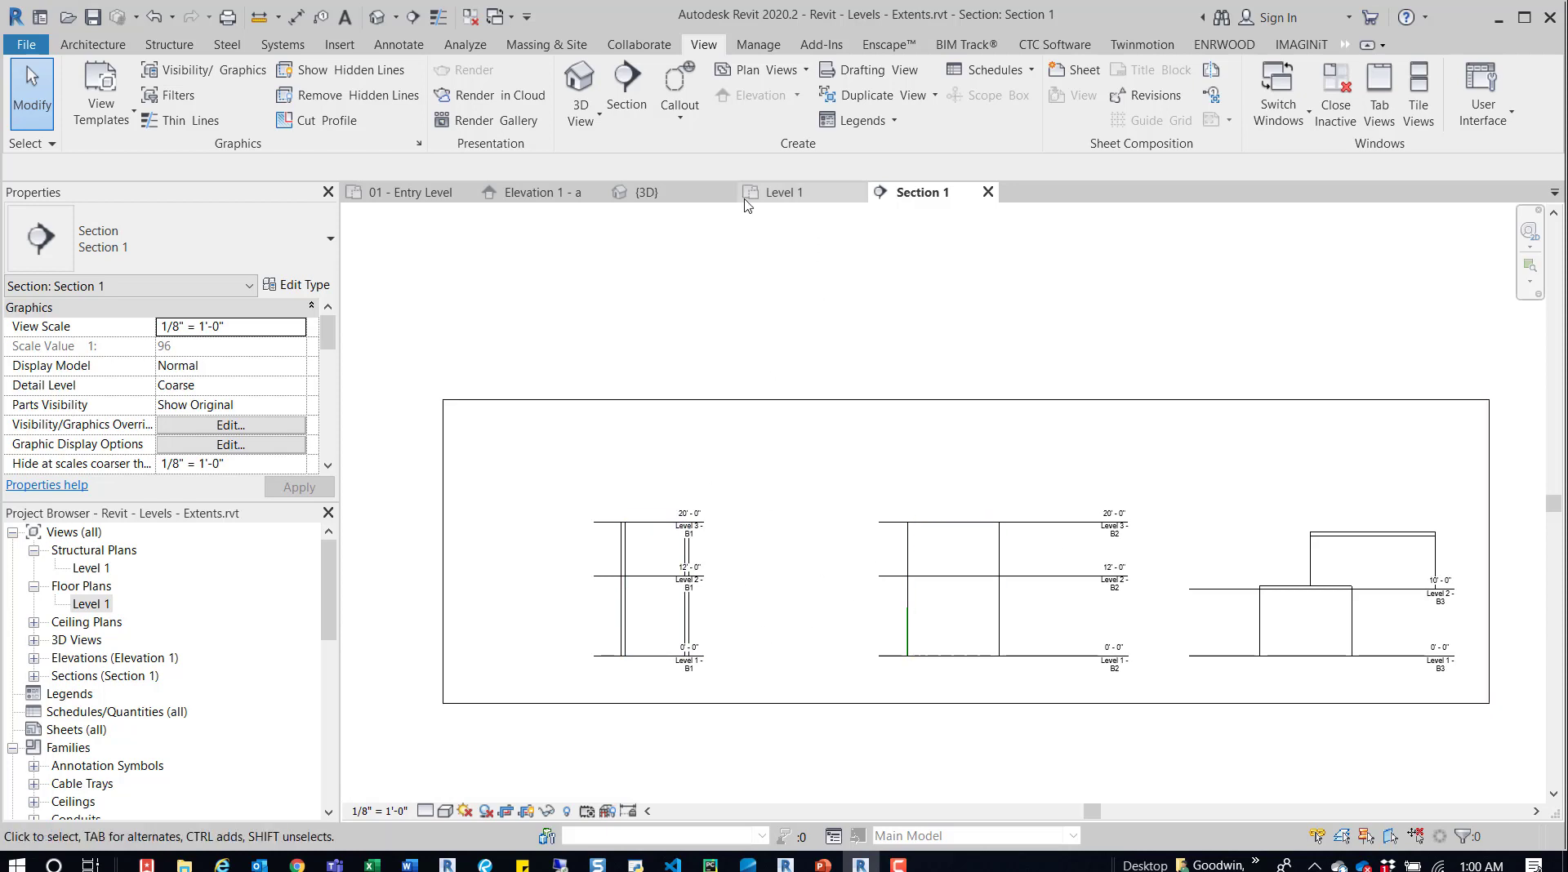
left_click(621, 192)
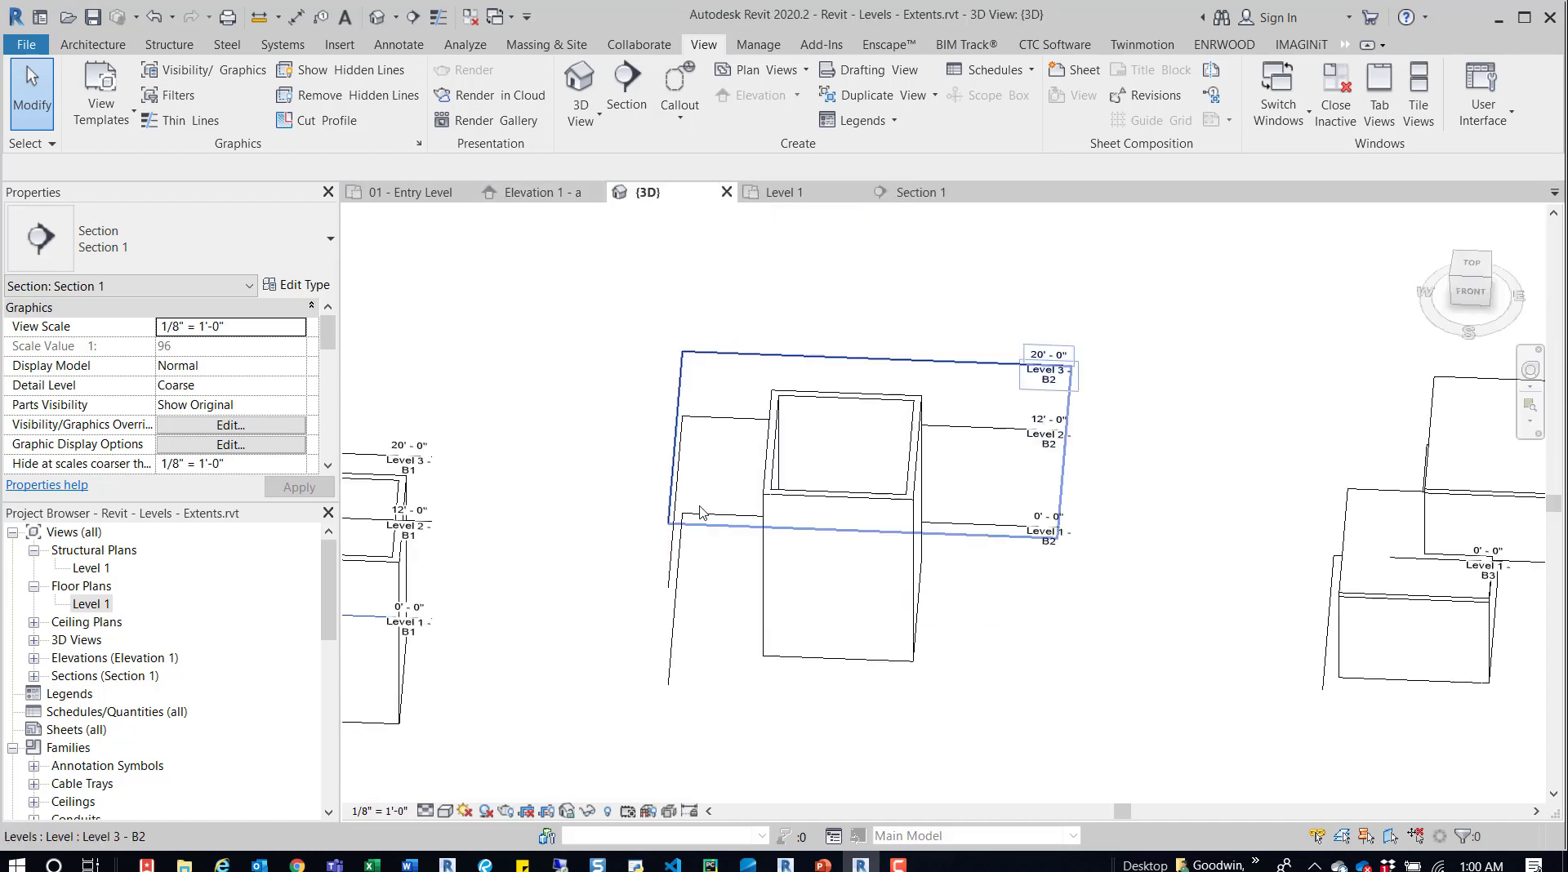
middle_click_drag(845, 364, 861, 464, "shift")
left_click(754, 389)
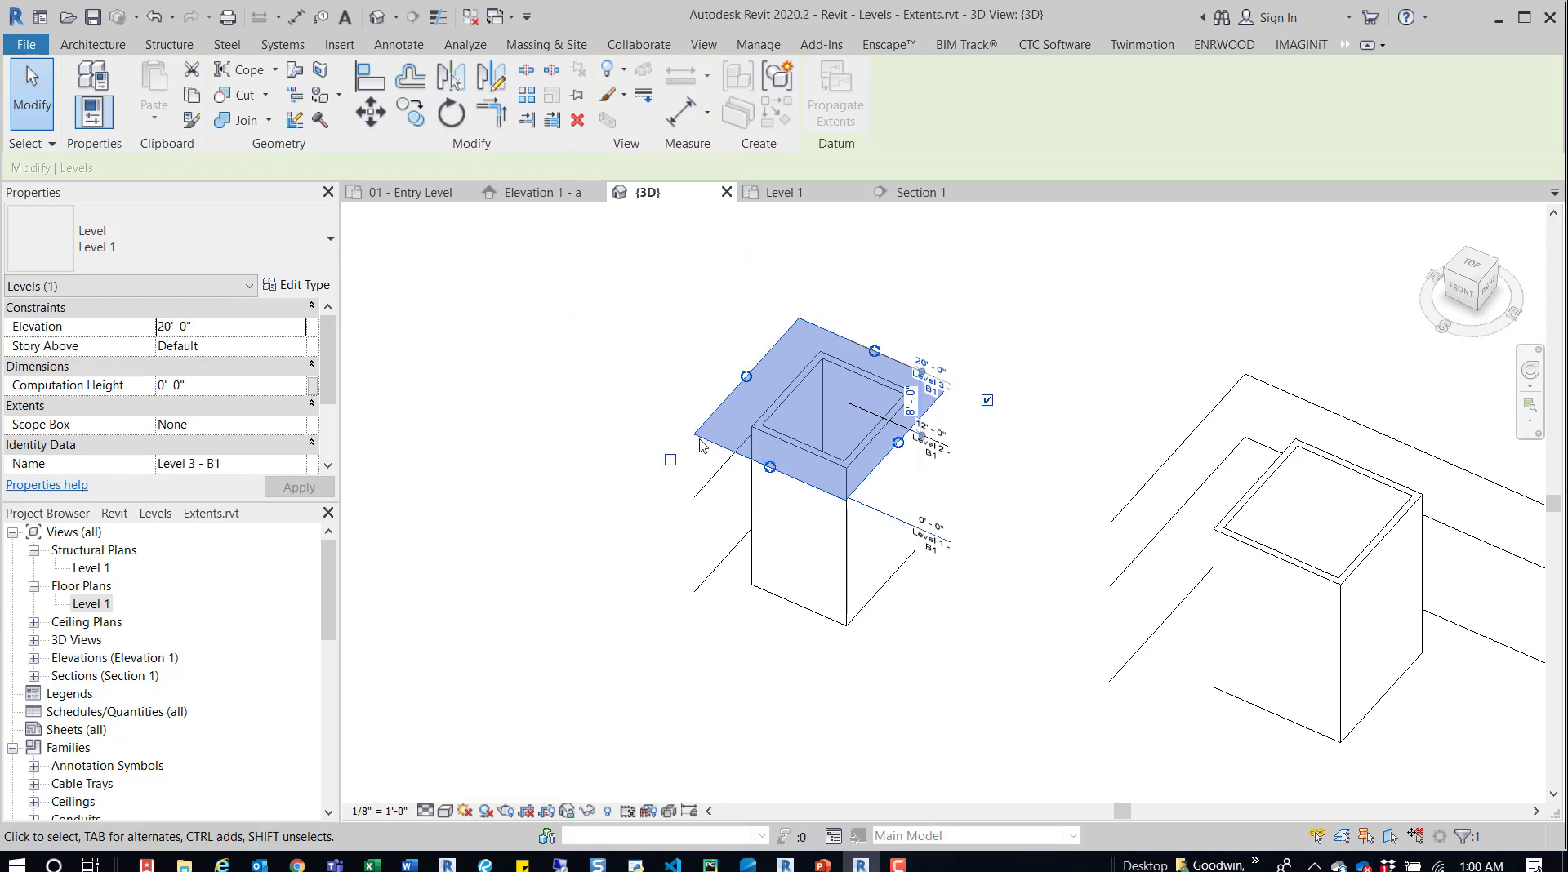
scroll(760, 402, "up", 1)
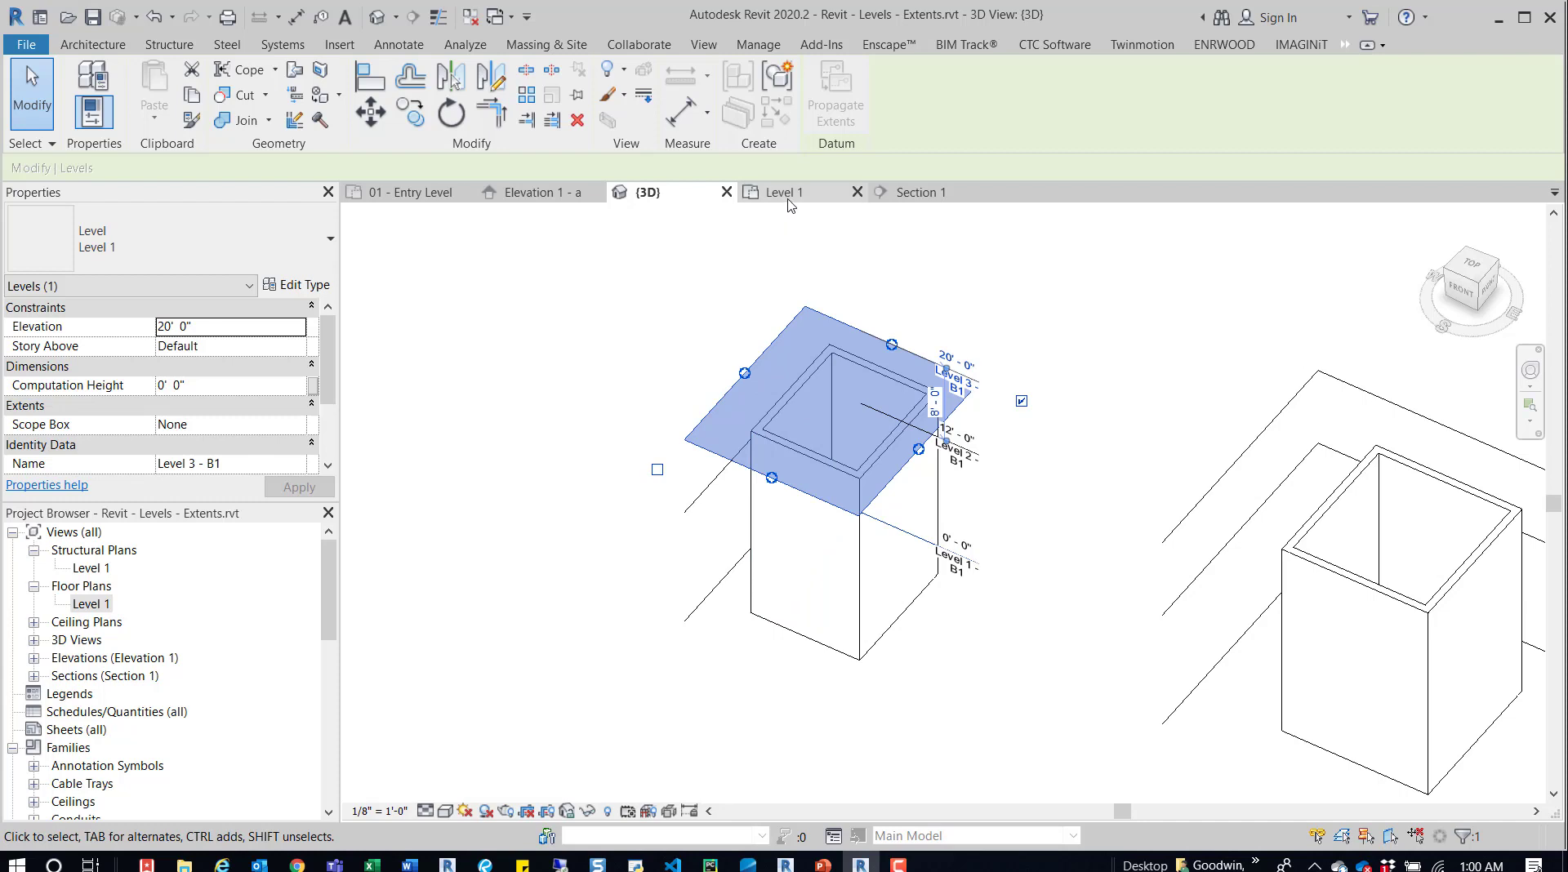
- In Section 1, switch the left end of Level 3 - B1 to 2D extents and shorten it slightly toward the building
left_click(919, 196)
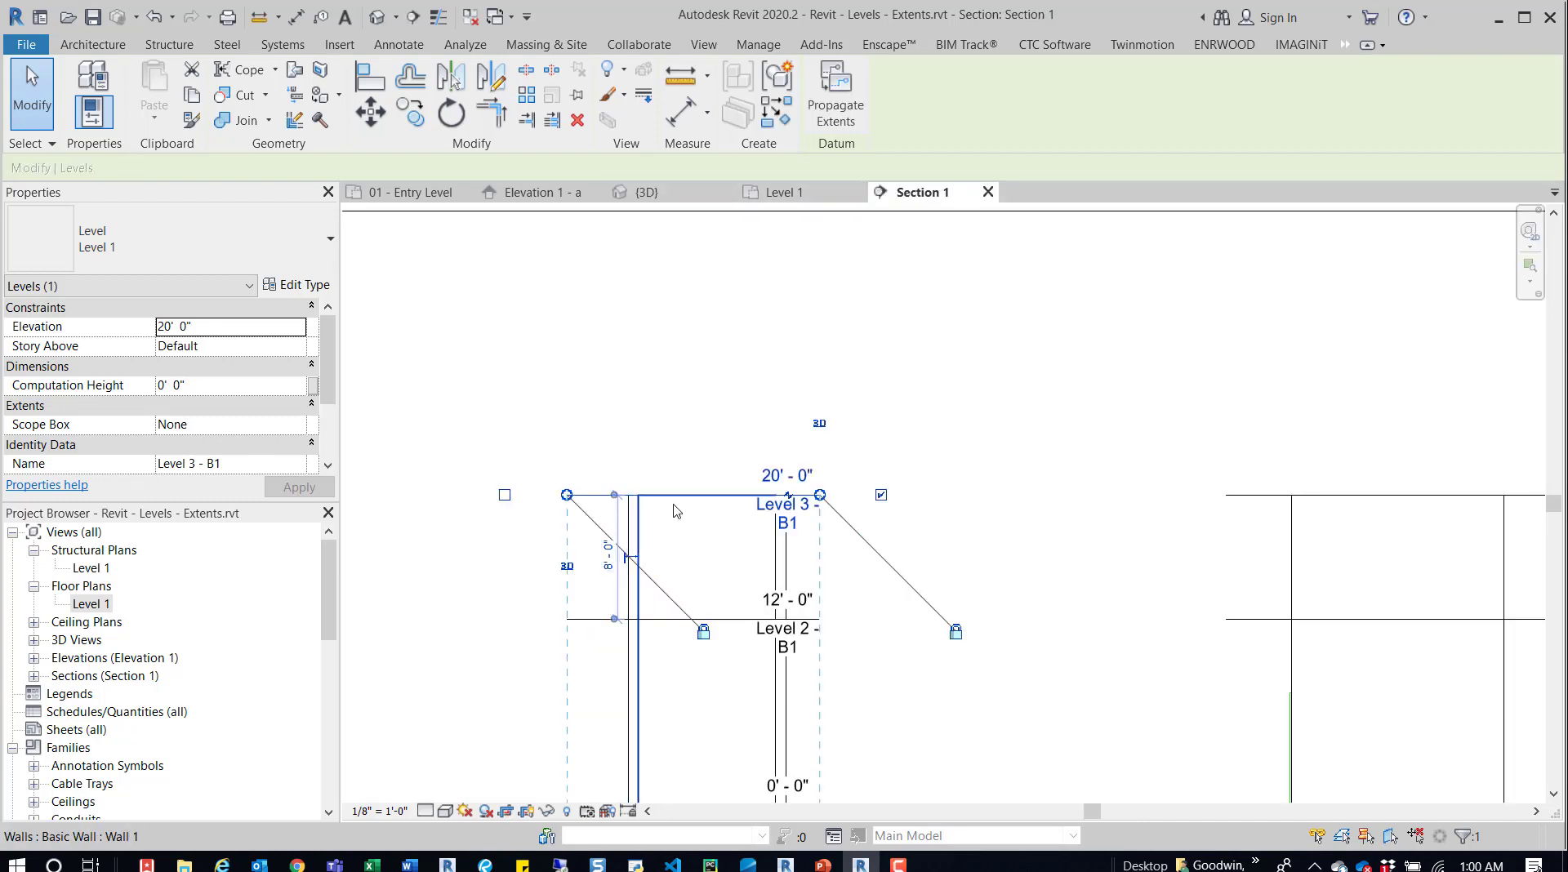
scroll(569, 507, "up", 2)
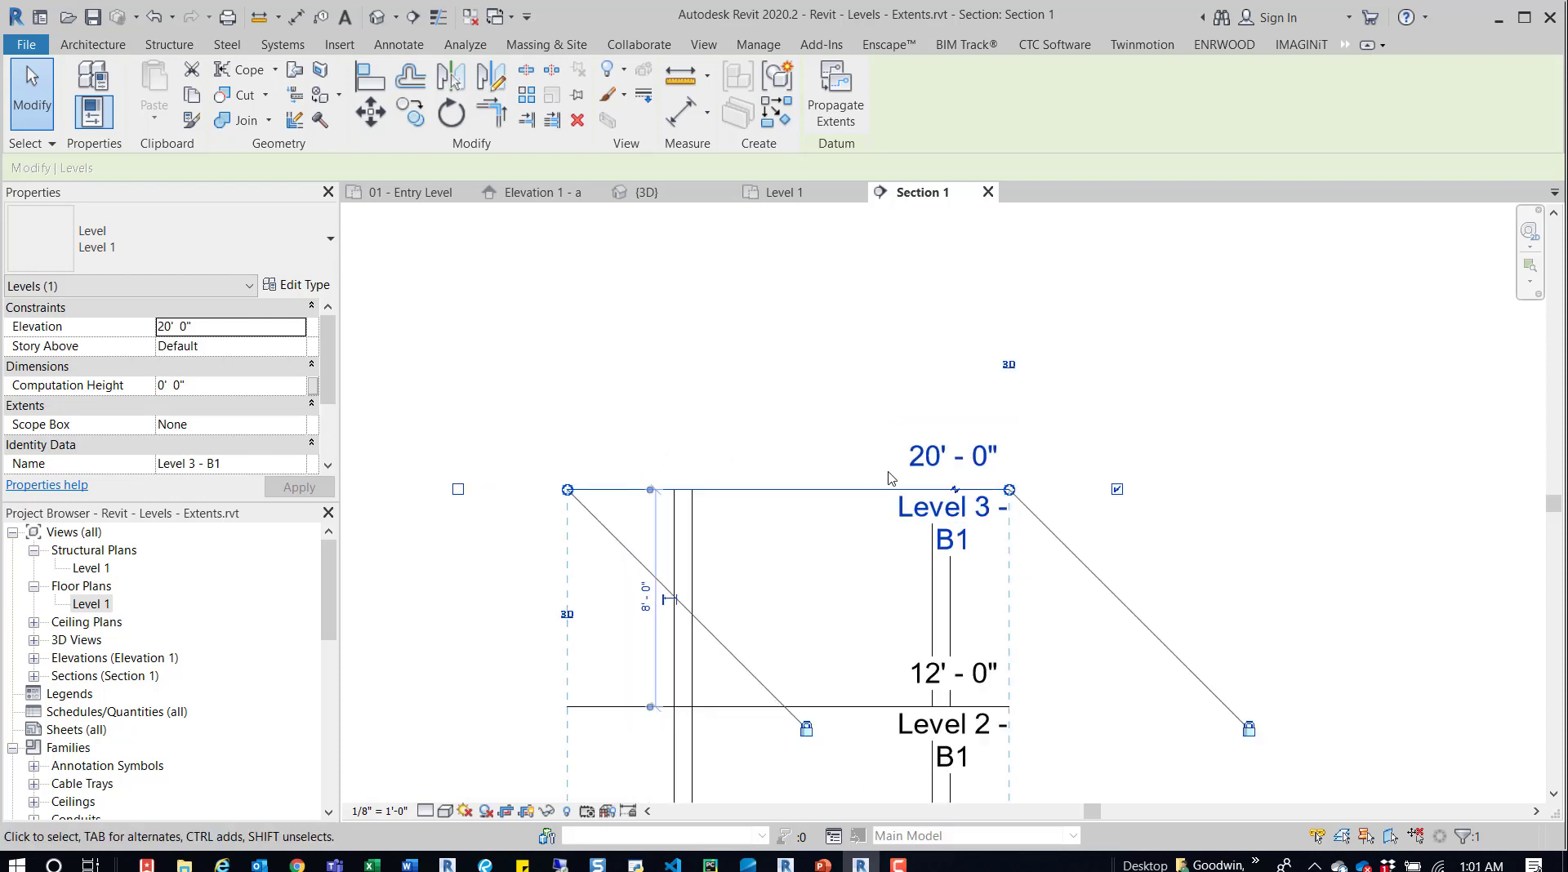
scroll(890, 478, "down", 1)
key("Escape")
left_click(713, 486)
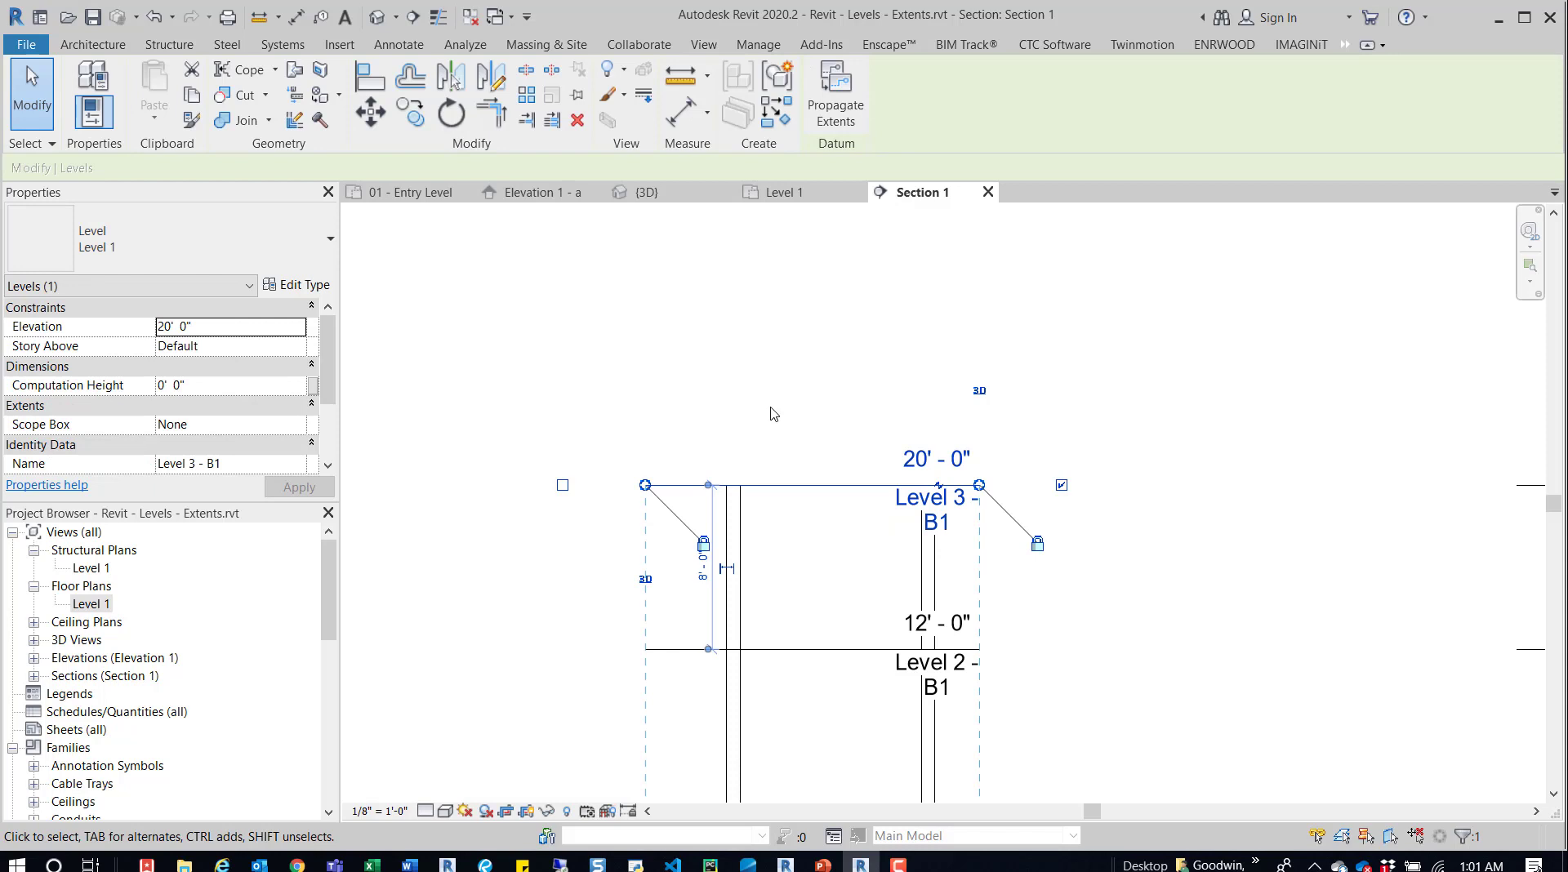
left_click(646, 580)
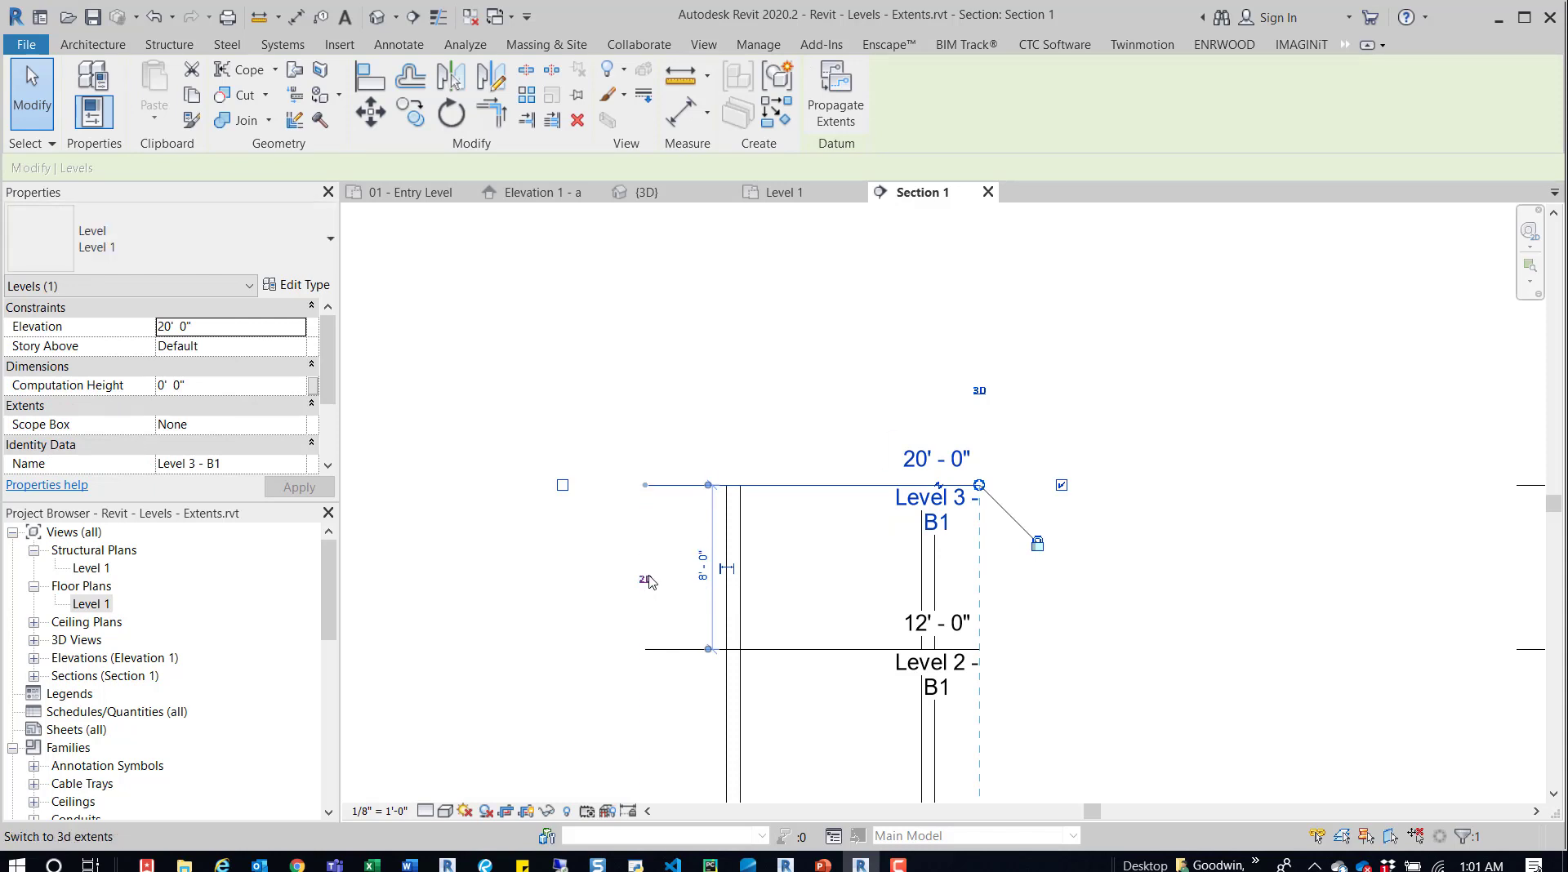
left_click_drag(660, 489, 686, 485)
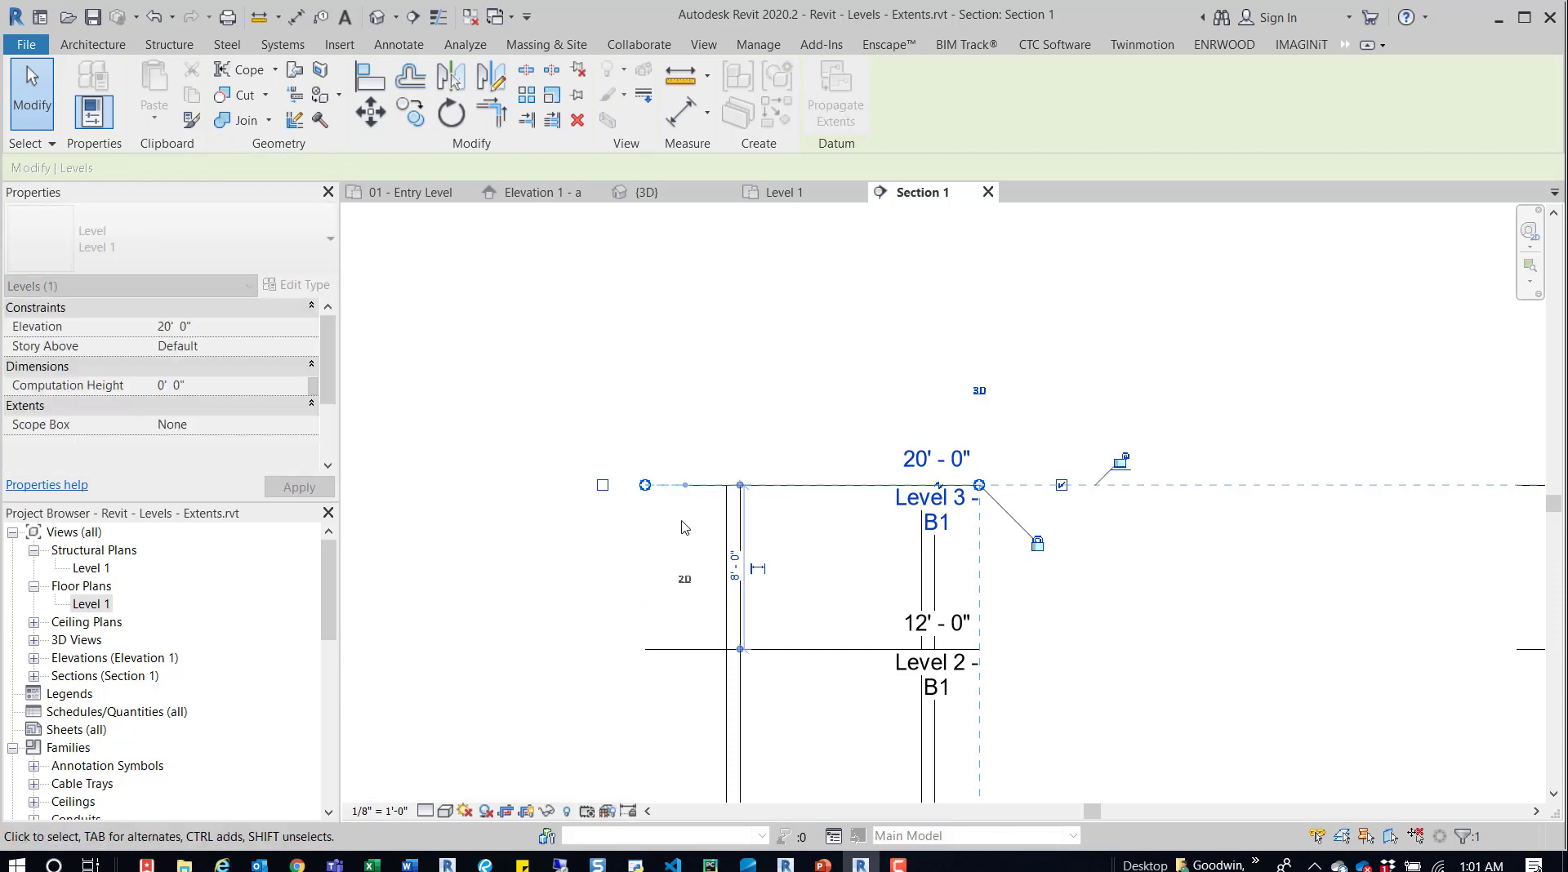
key("Escape")
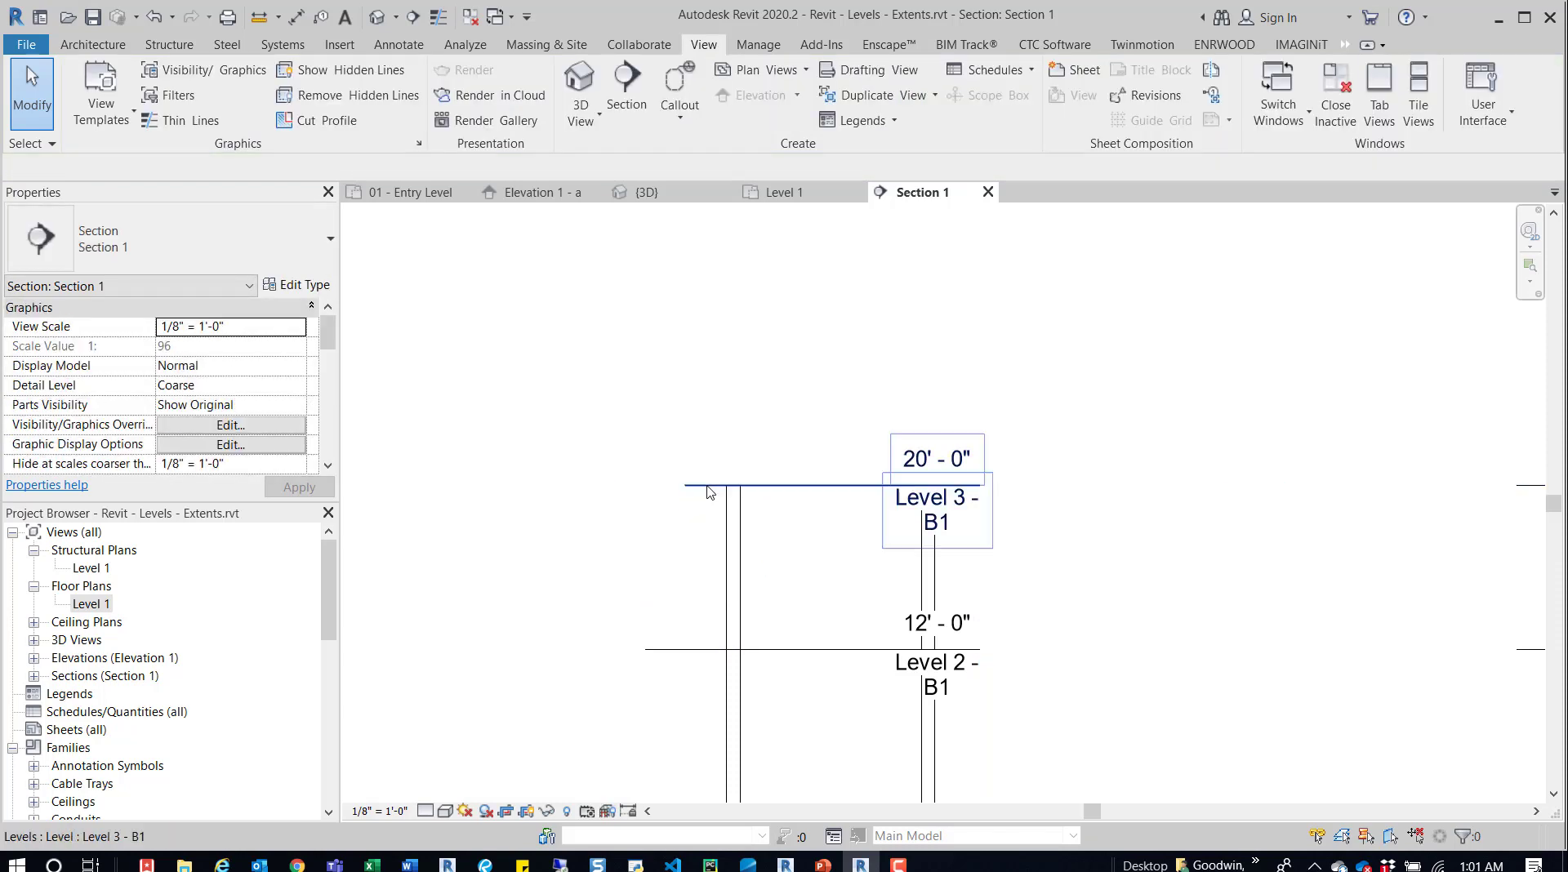
- In the 3D view, stretch the model extents of Level 2 - B1 and Level 3 - B1 outward, well past the building
left_click(687, 486)
scroll(688, 490, "up", 2)
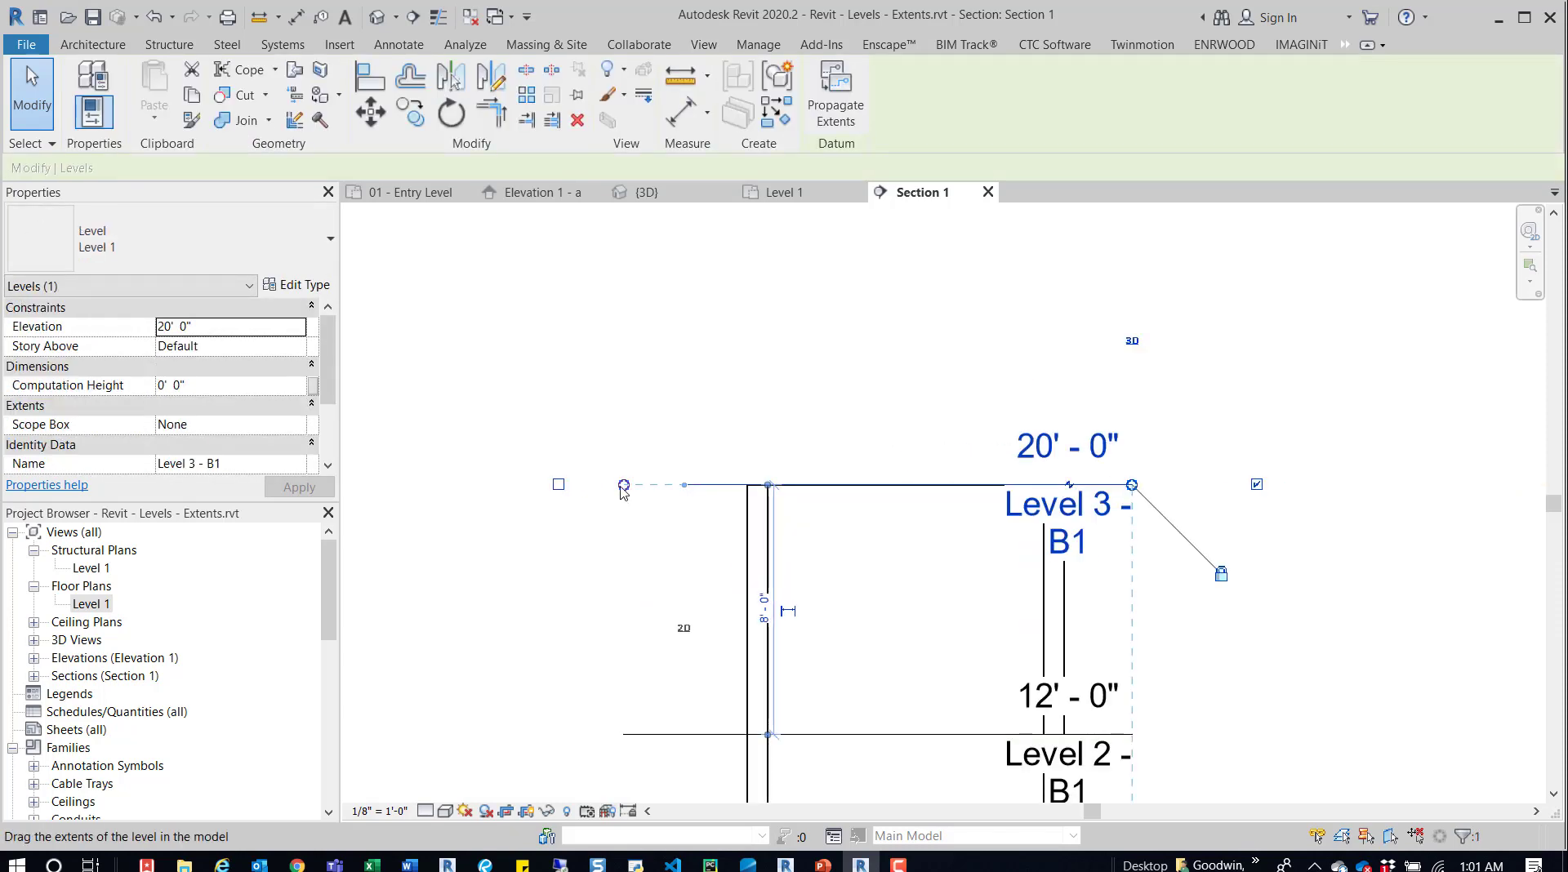
left_click(645, 193)
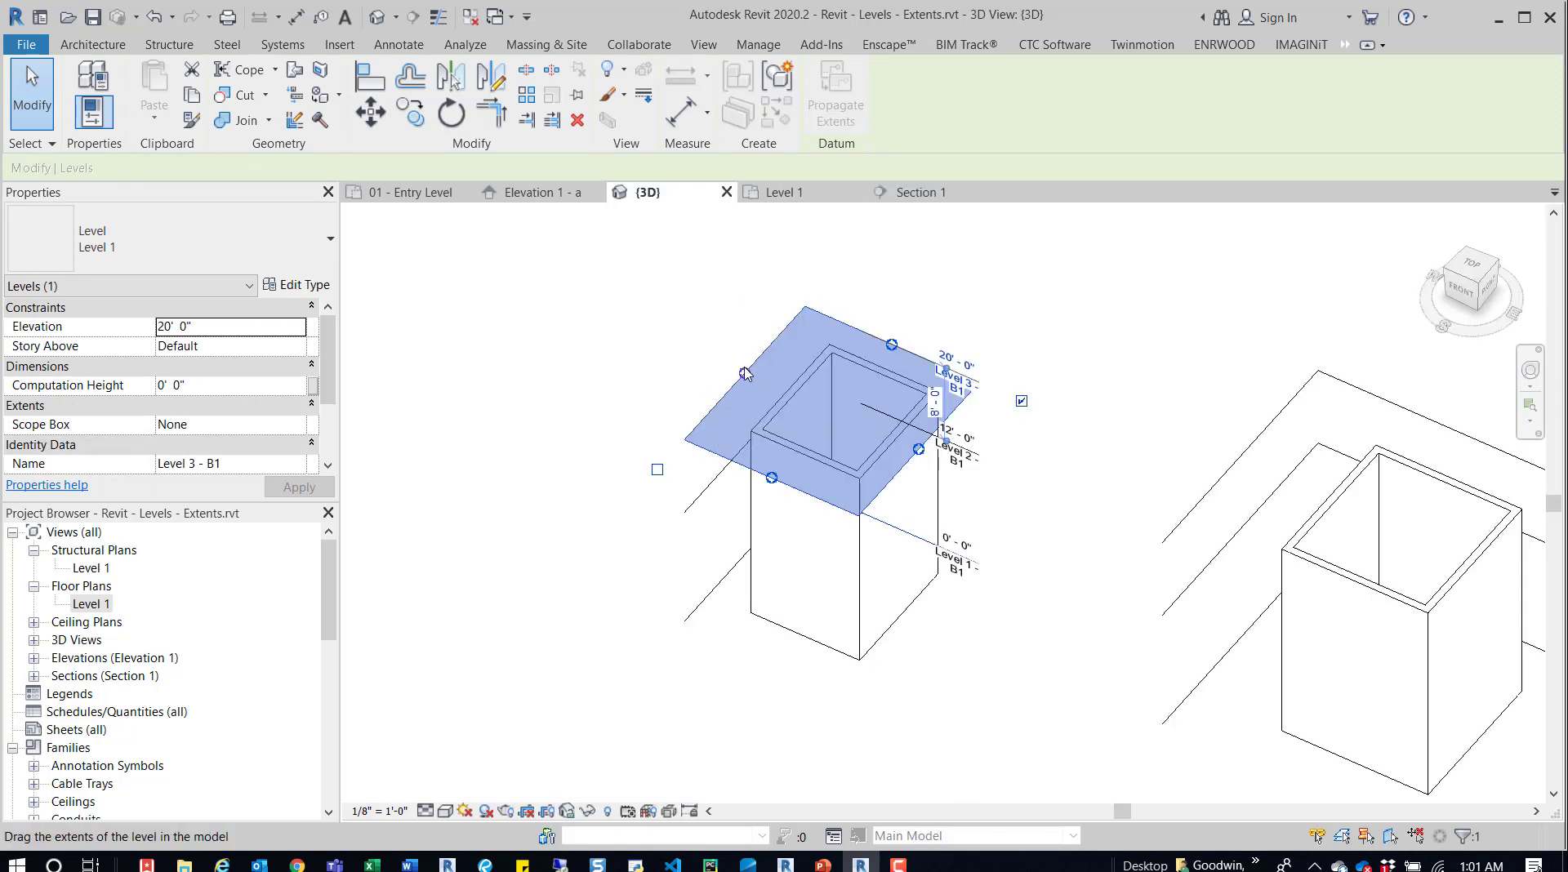
key("Escape")
left_click(704, 499)
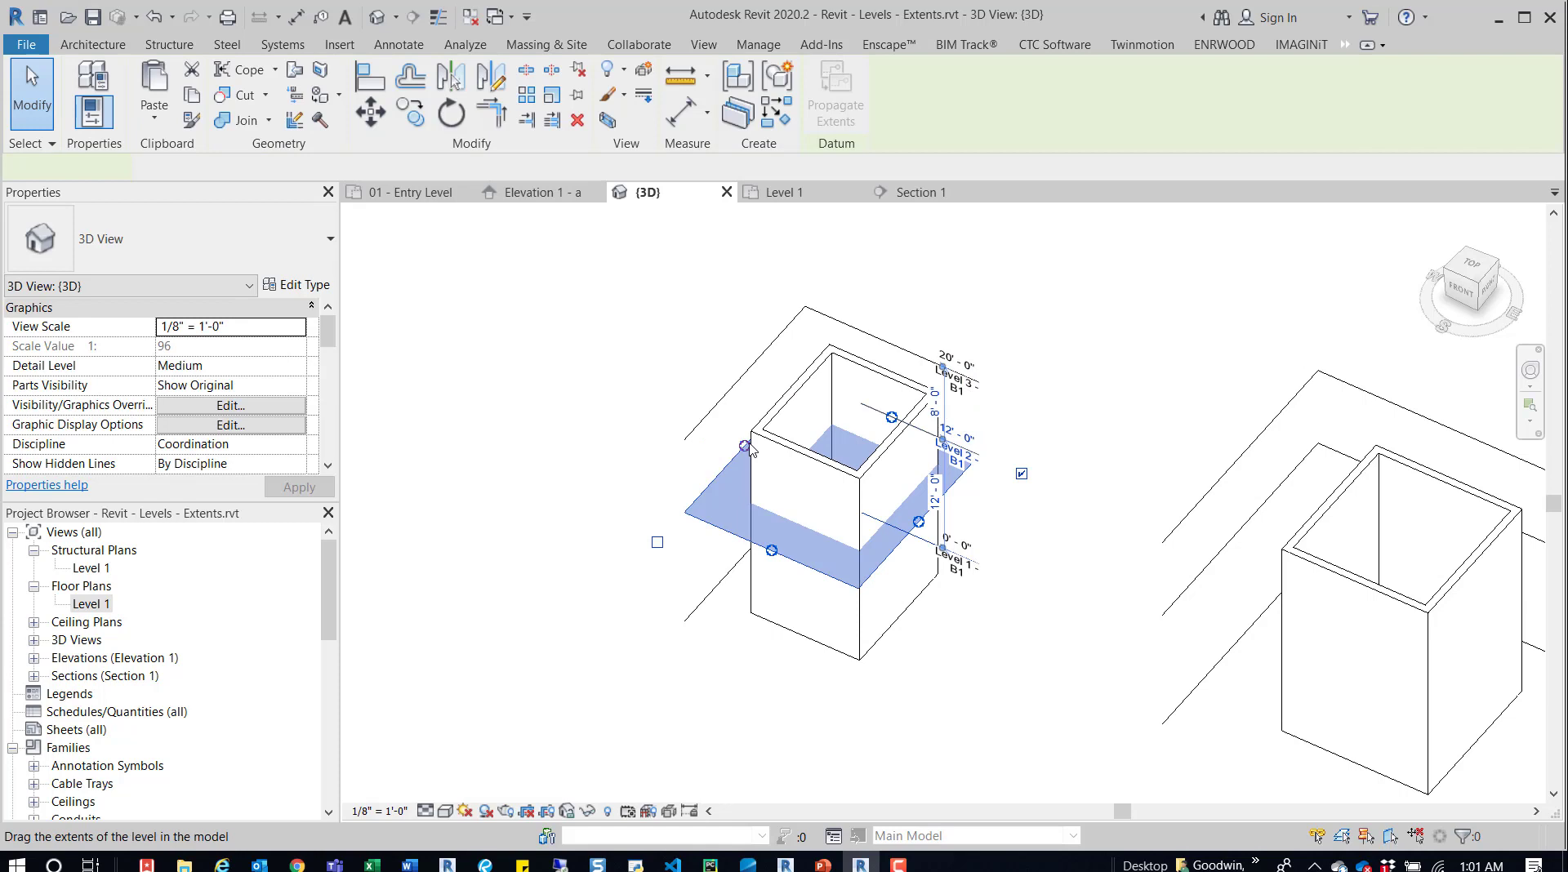
left_click_drag(739, 445, 587, 377)
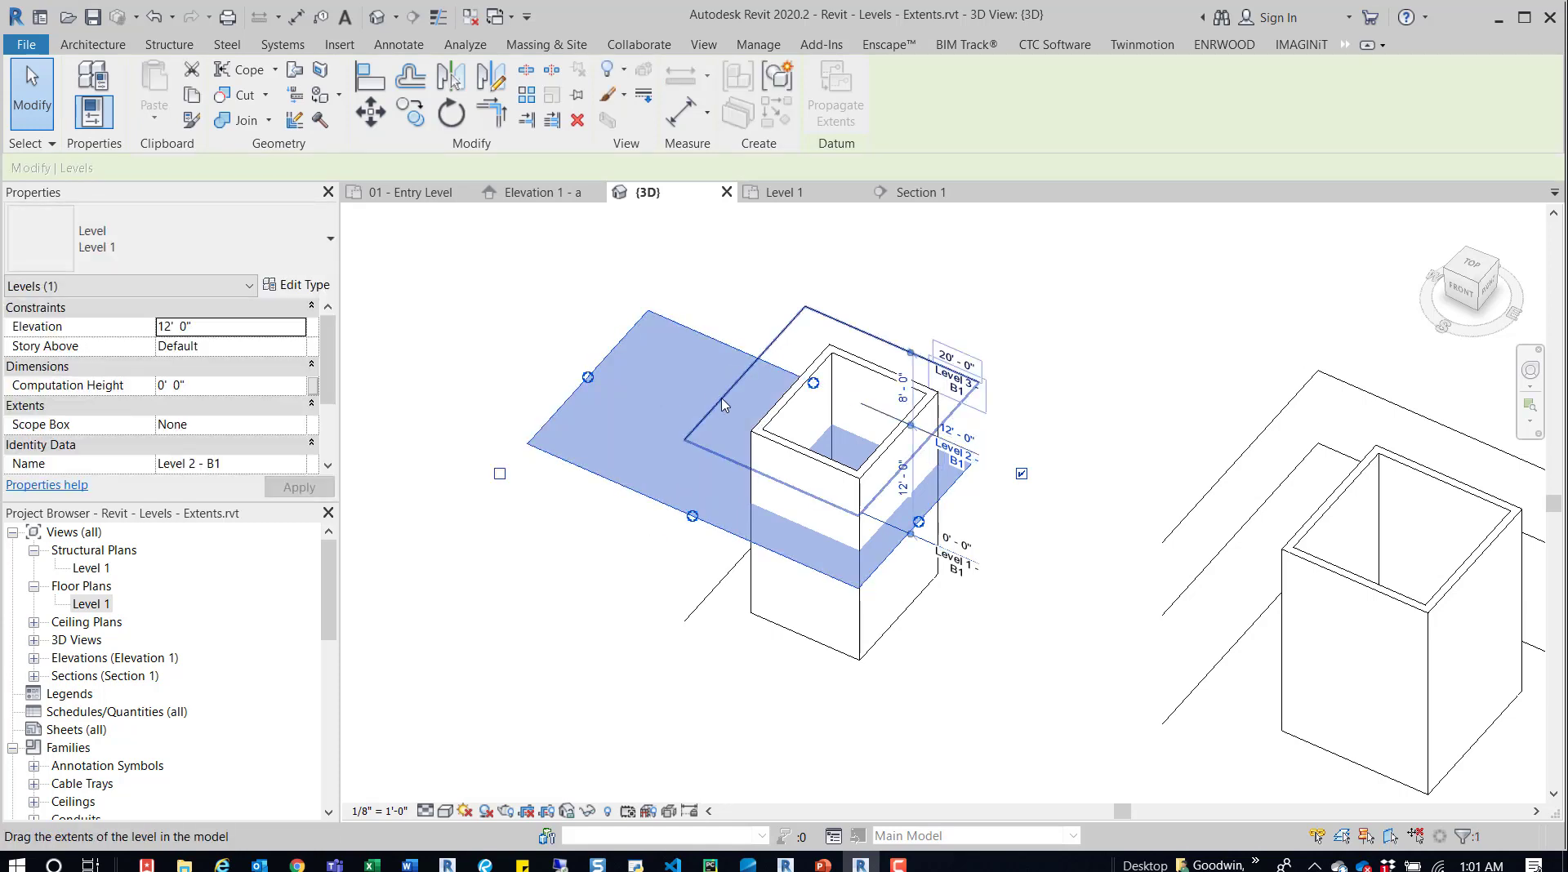
left_click(782, 333)
left_click_drag(746, 376, 599, 332)
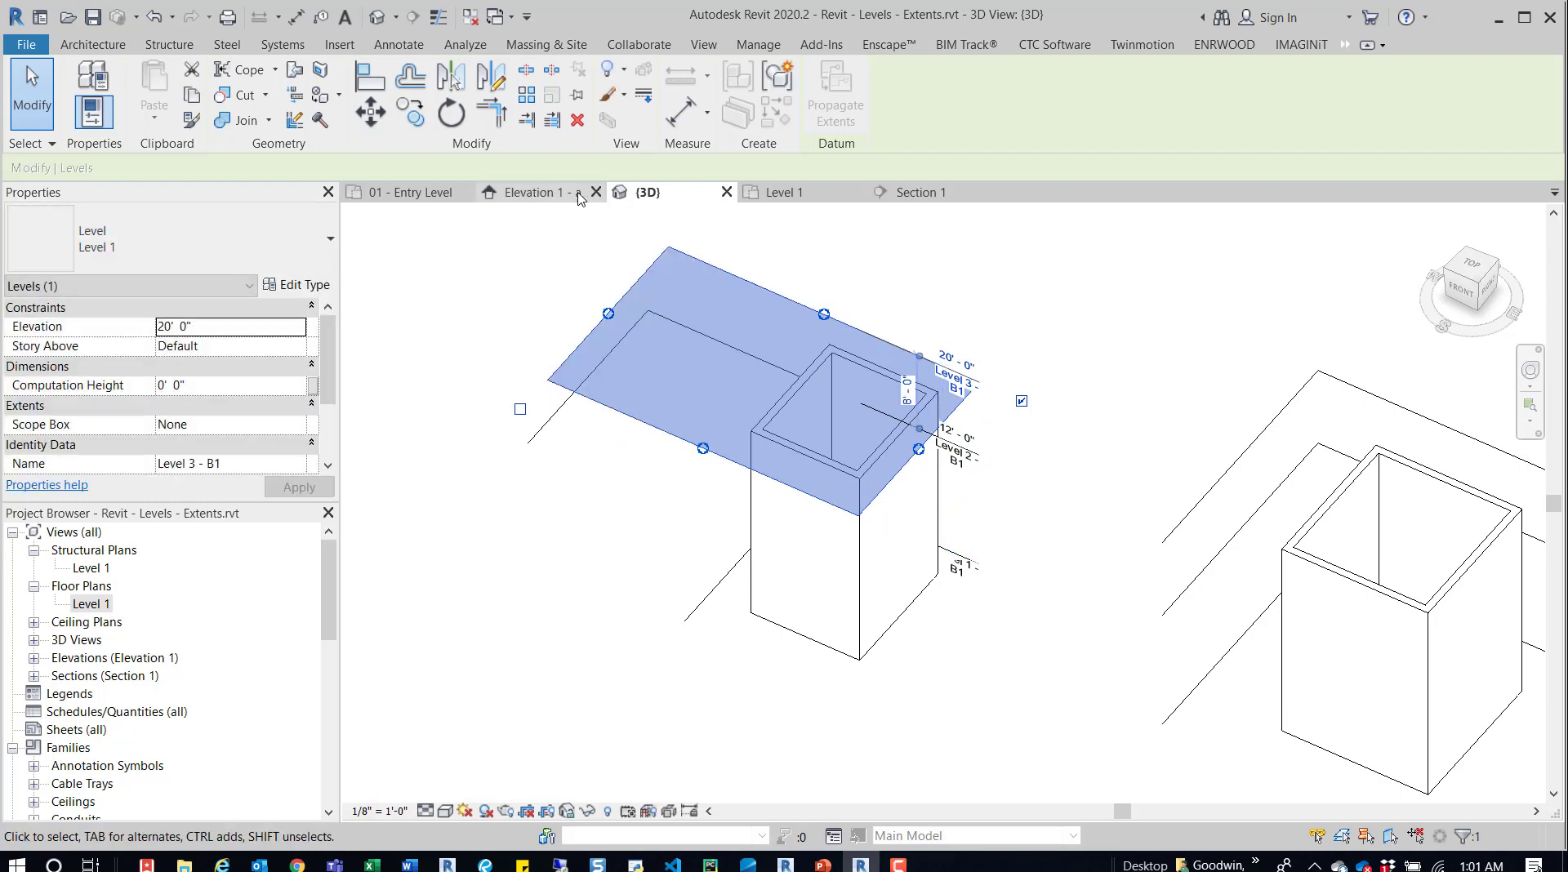
- Return to Section 1 and compare the model extent of Level 3 - B1 with its view-specific 2D end
left_click(909, 192)
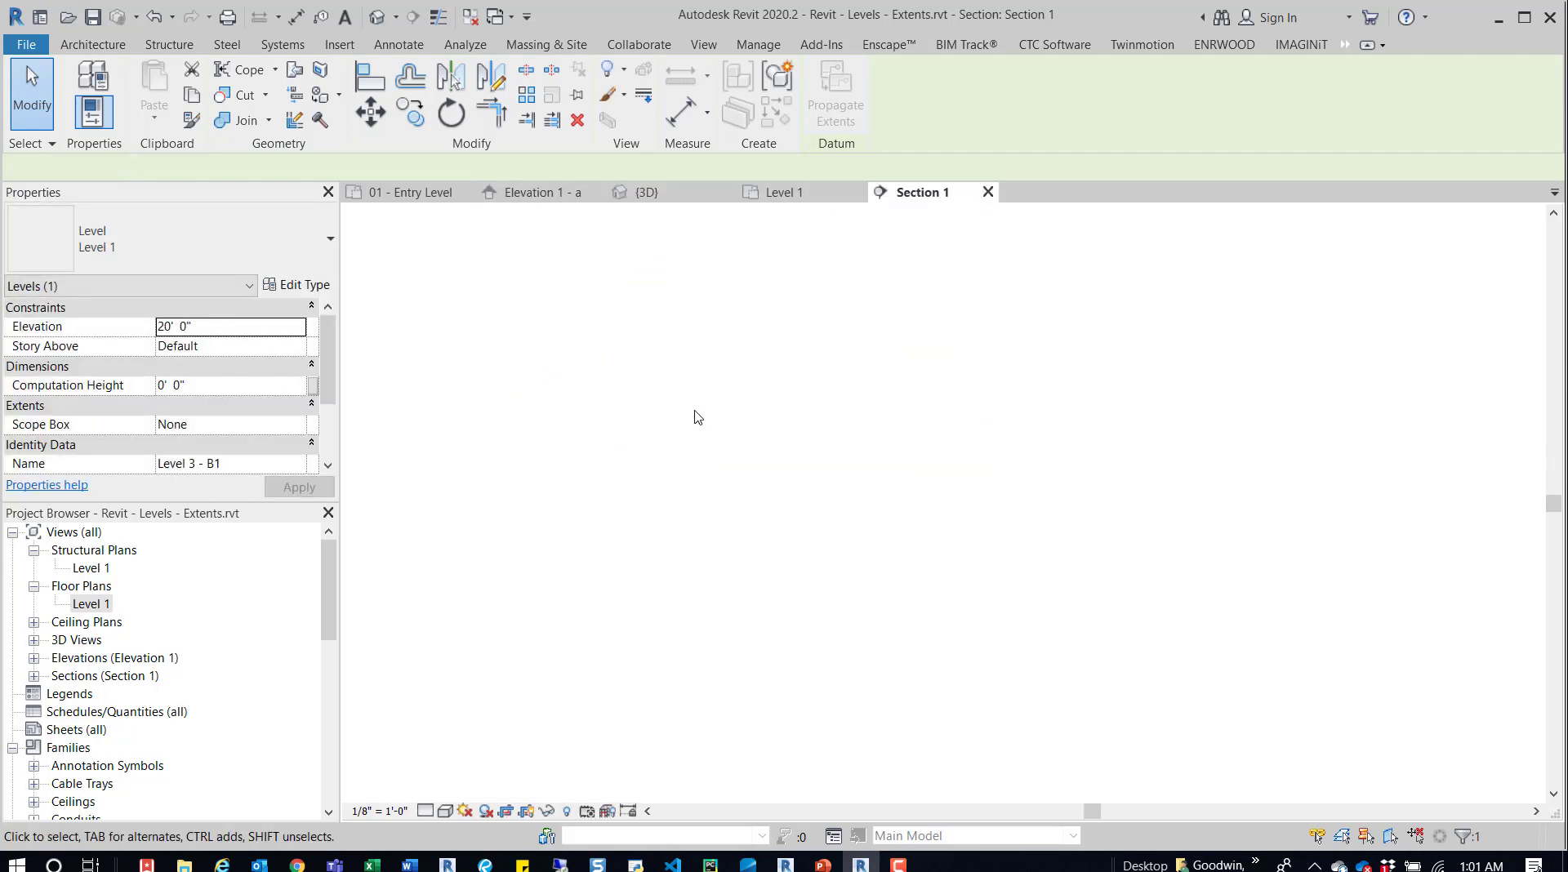
middle_click_drag(822, 427, 930, 364)
scroll(930, 363, "down", 3)
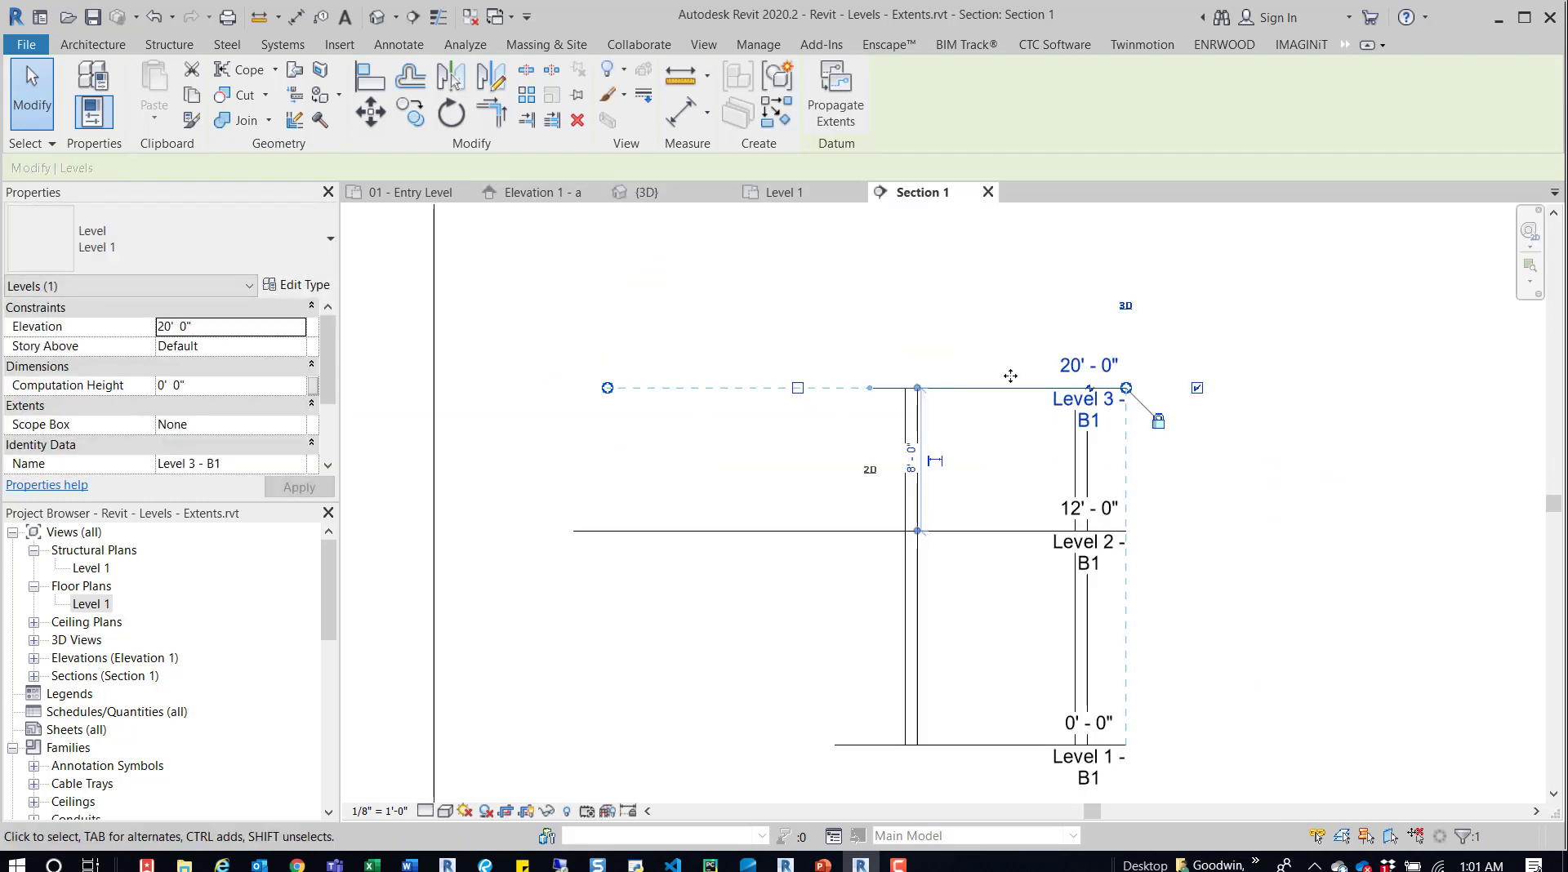
left_click(833, 297)
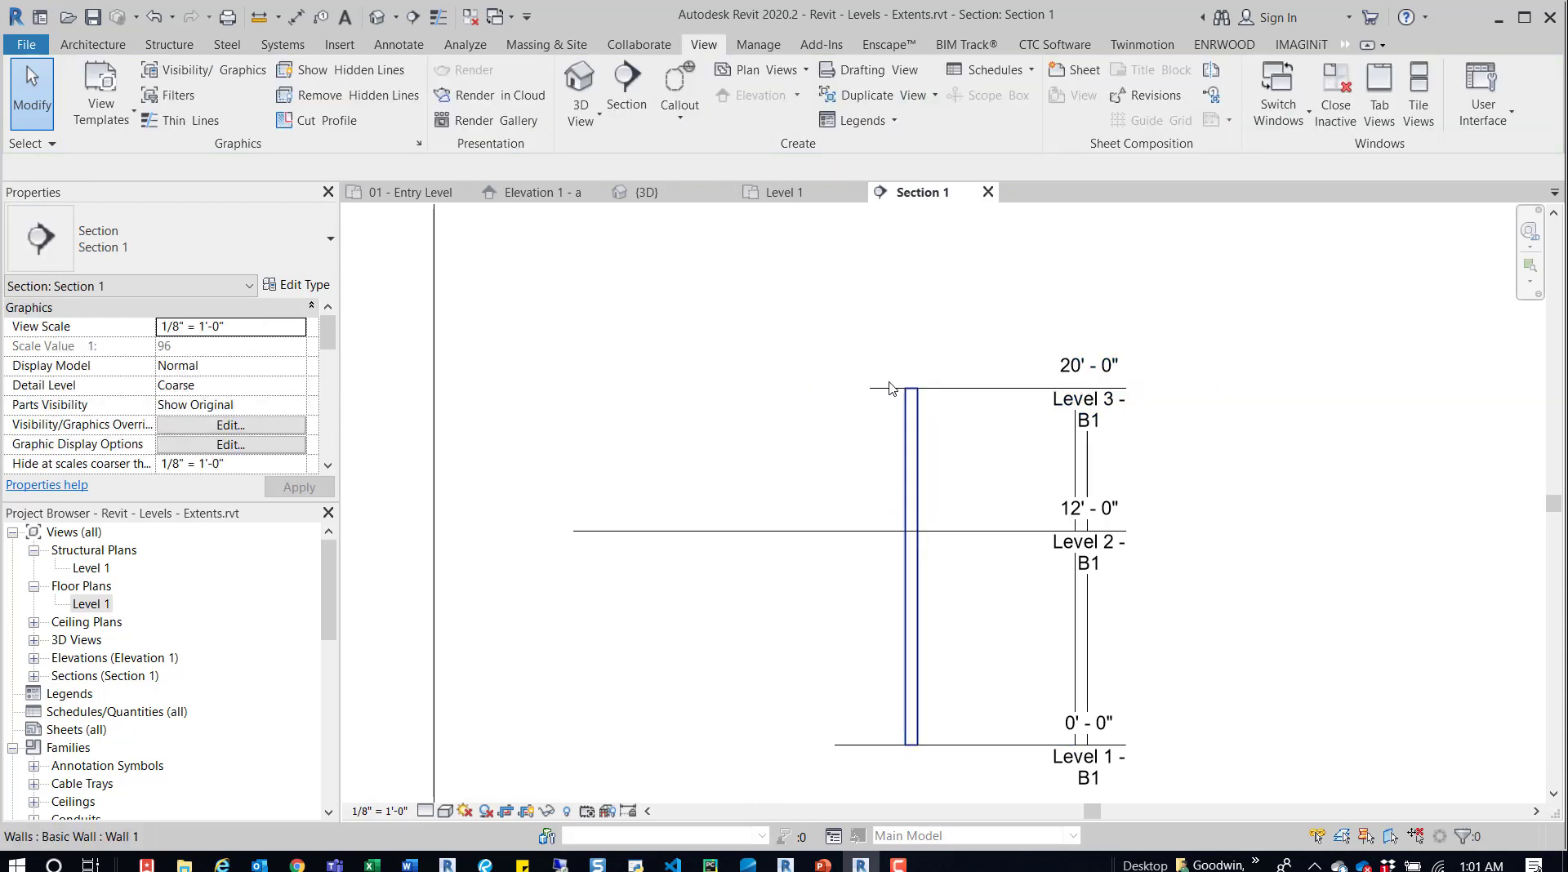
left_click(890, 387)
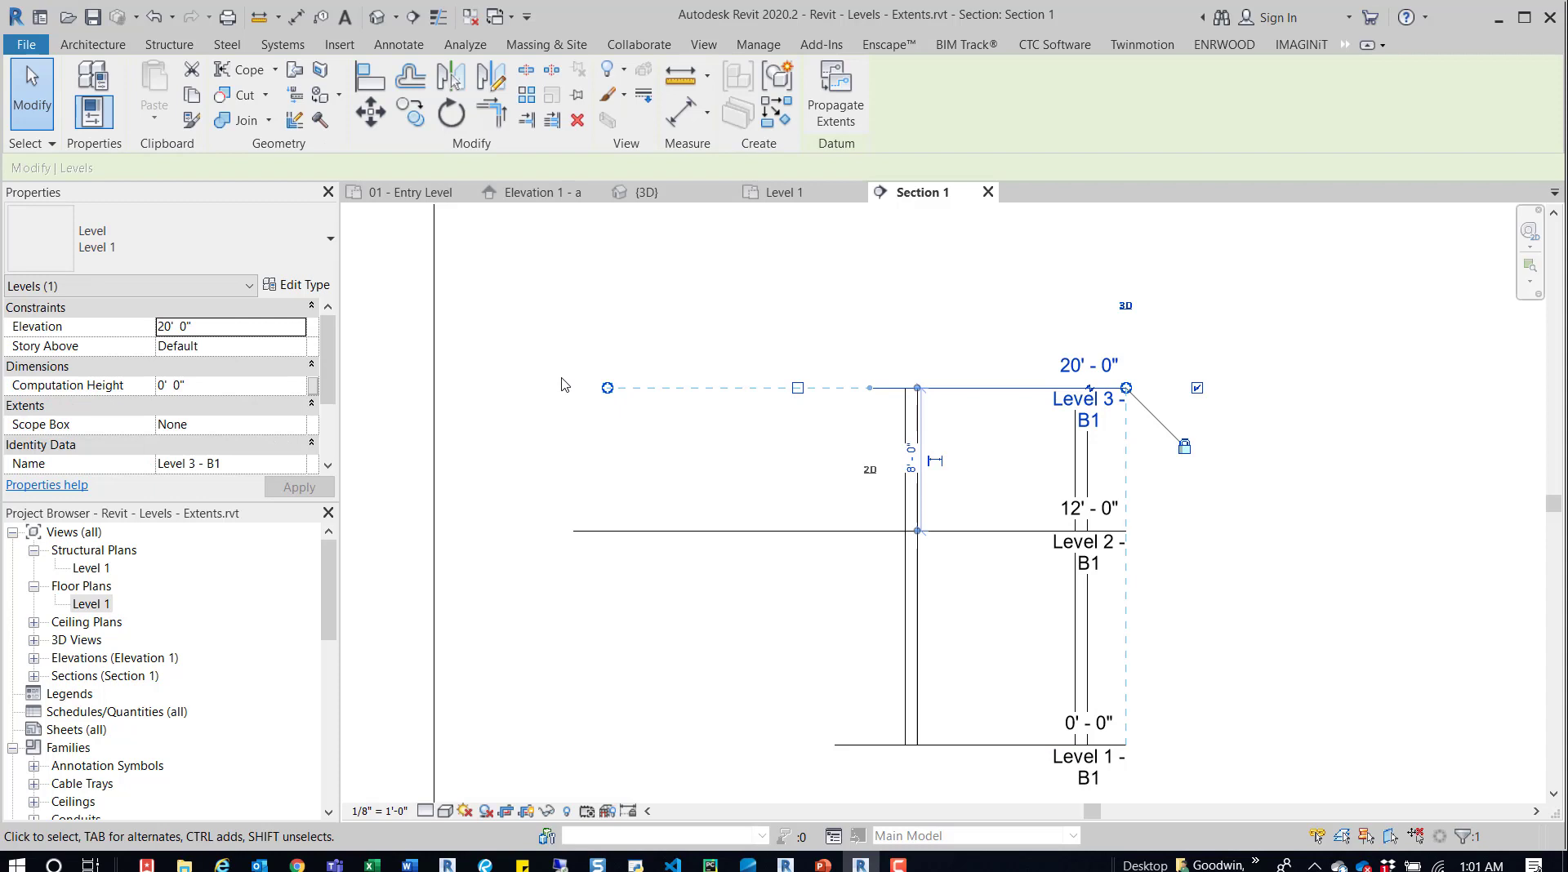
- Switch the left end of Level 2 - B1 to 2D extents and shorten it toward the building
left_click(705, 533)
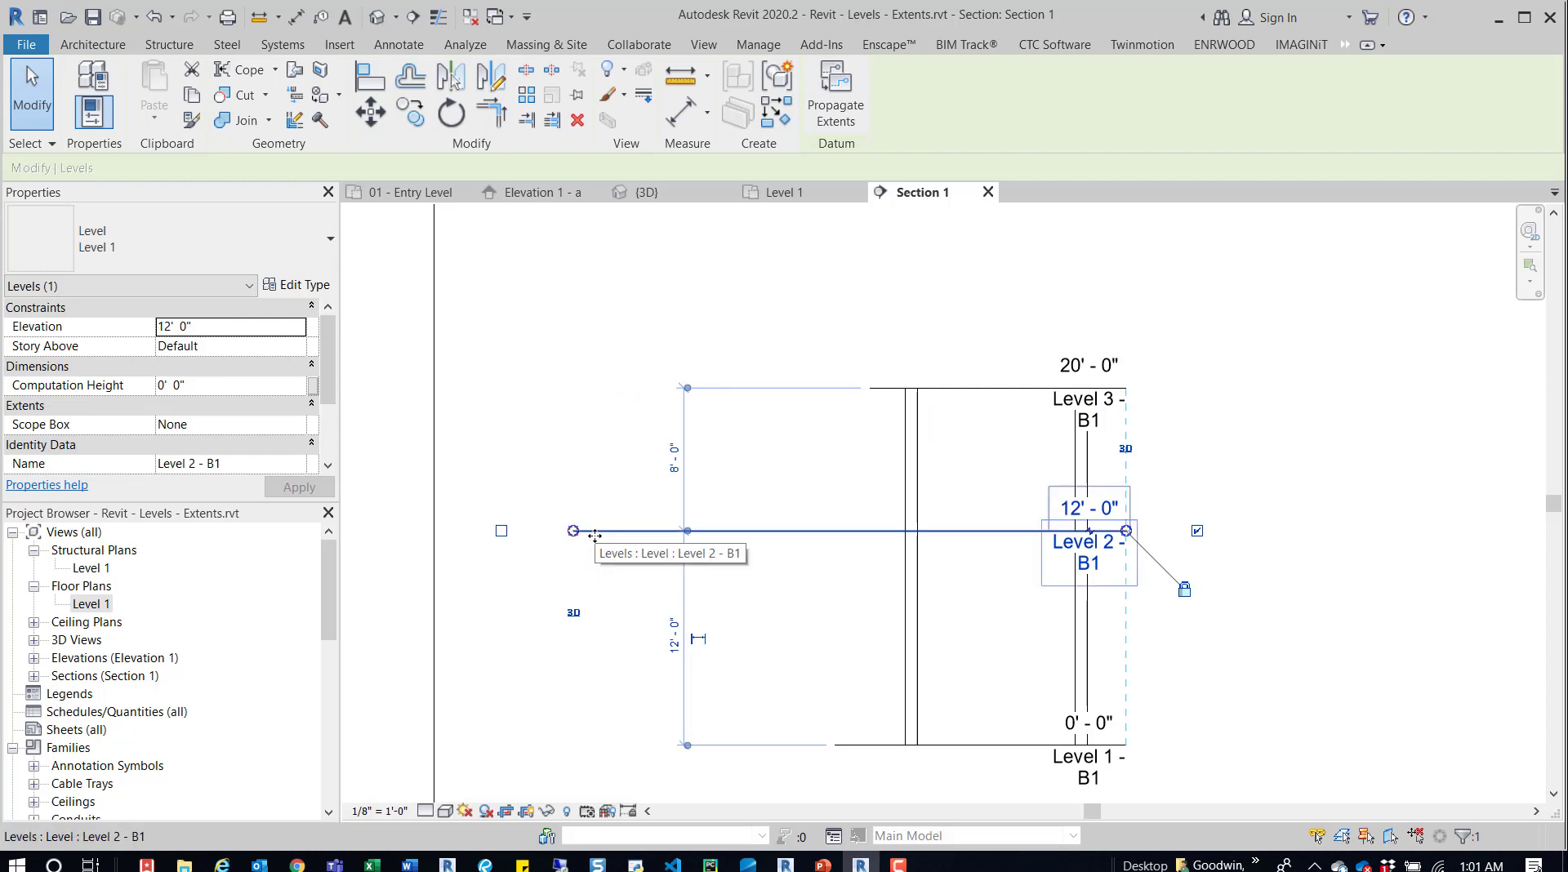
left_click(581, 325)
left_click(659, 531)
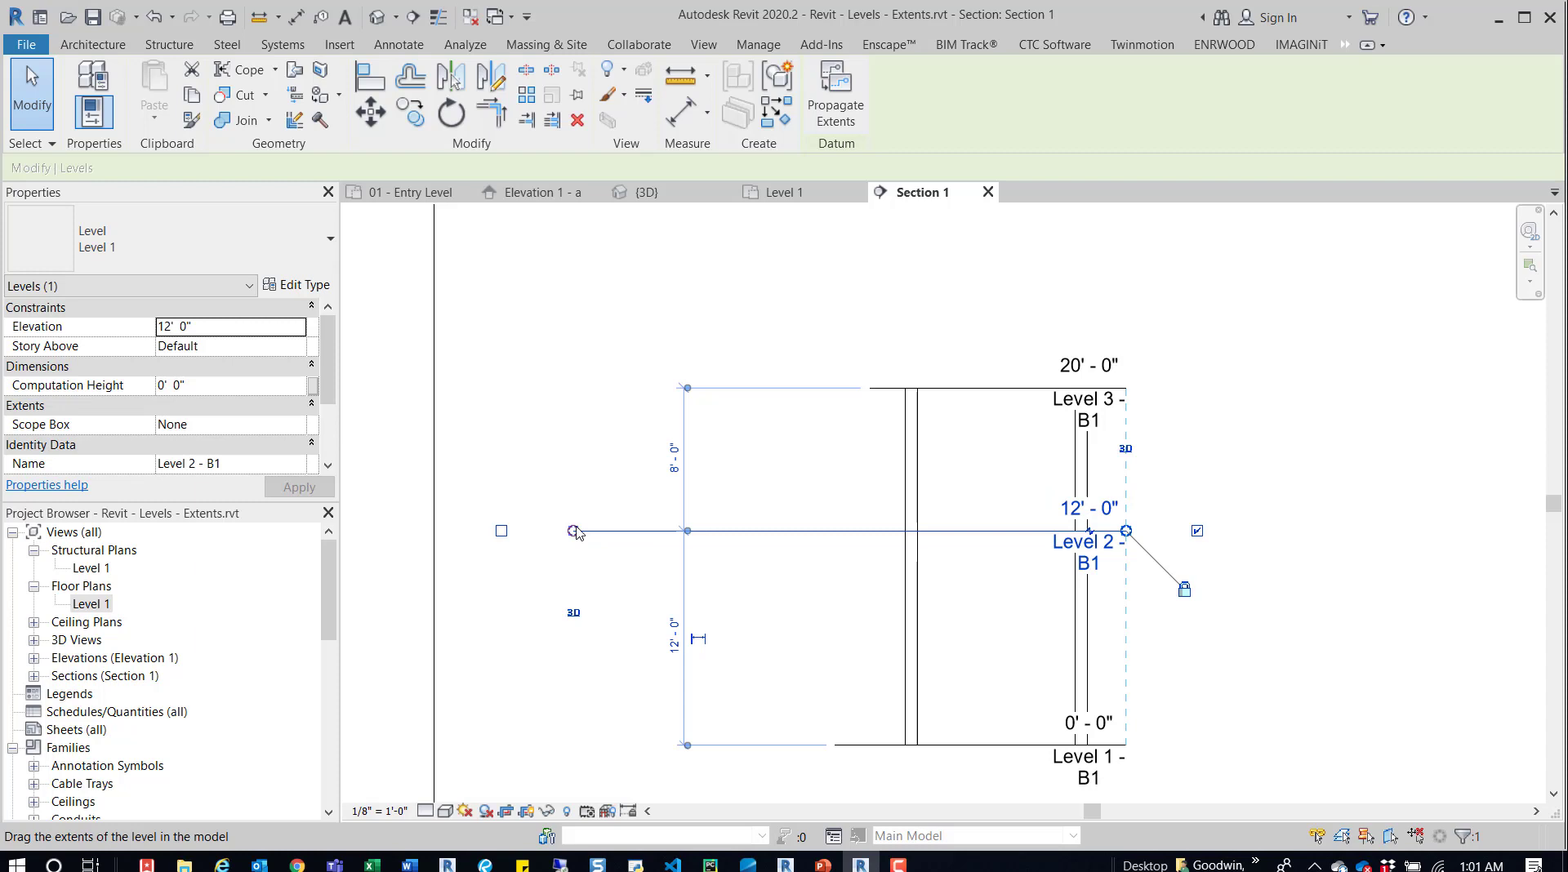
left_click(573, 613)
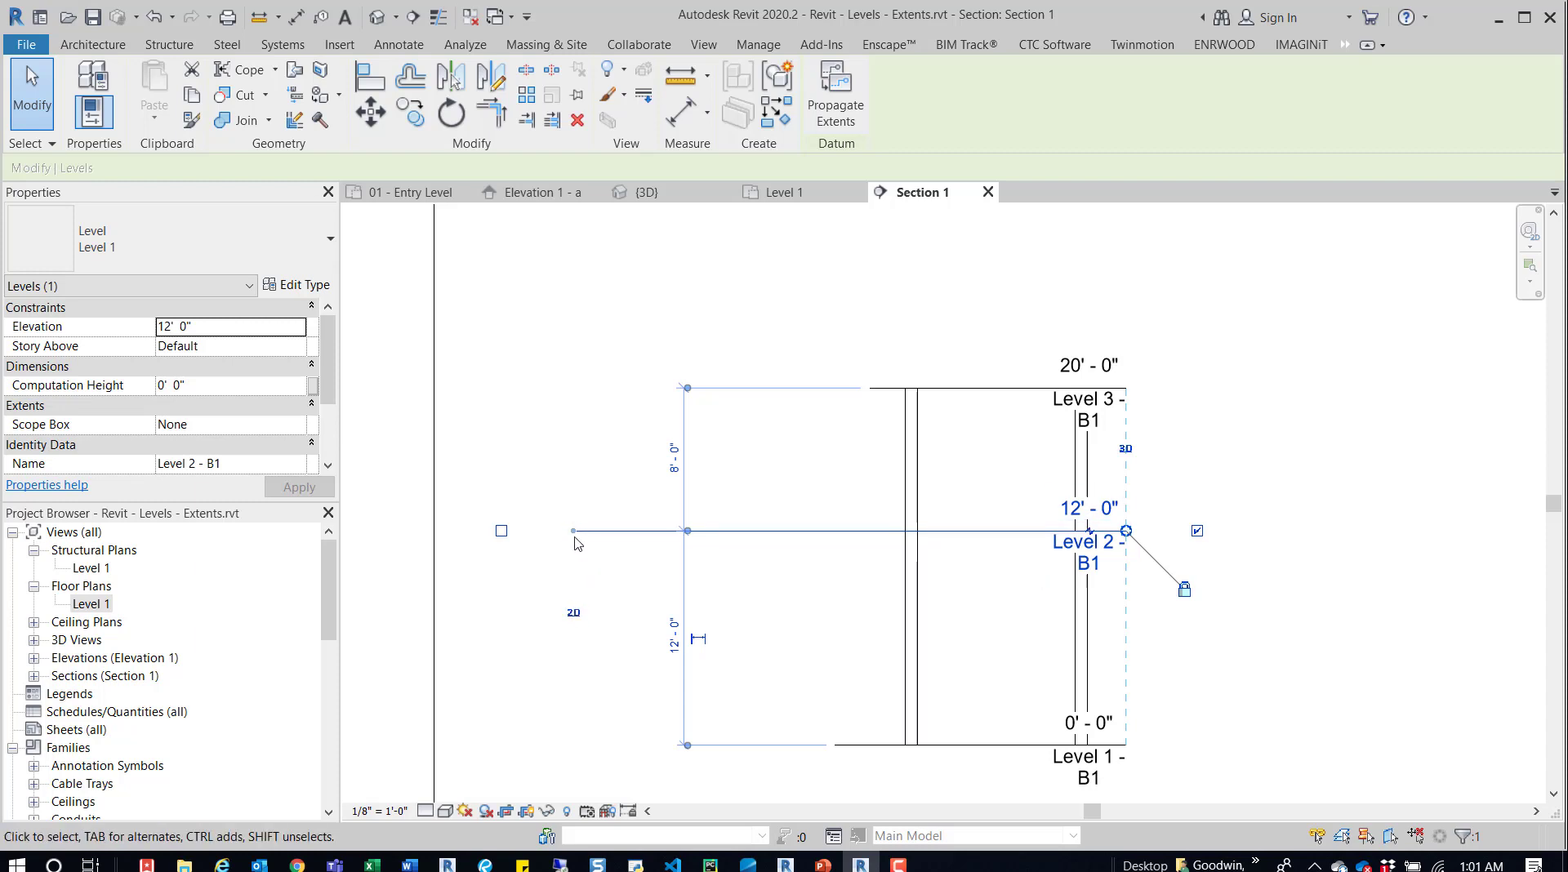
left_click_drag(574, 531, 748, 530)
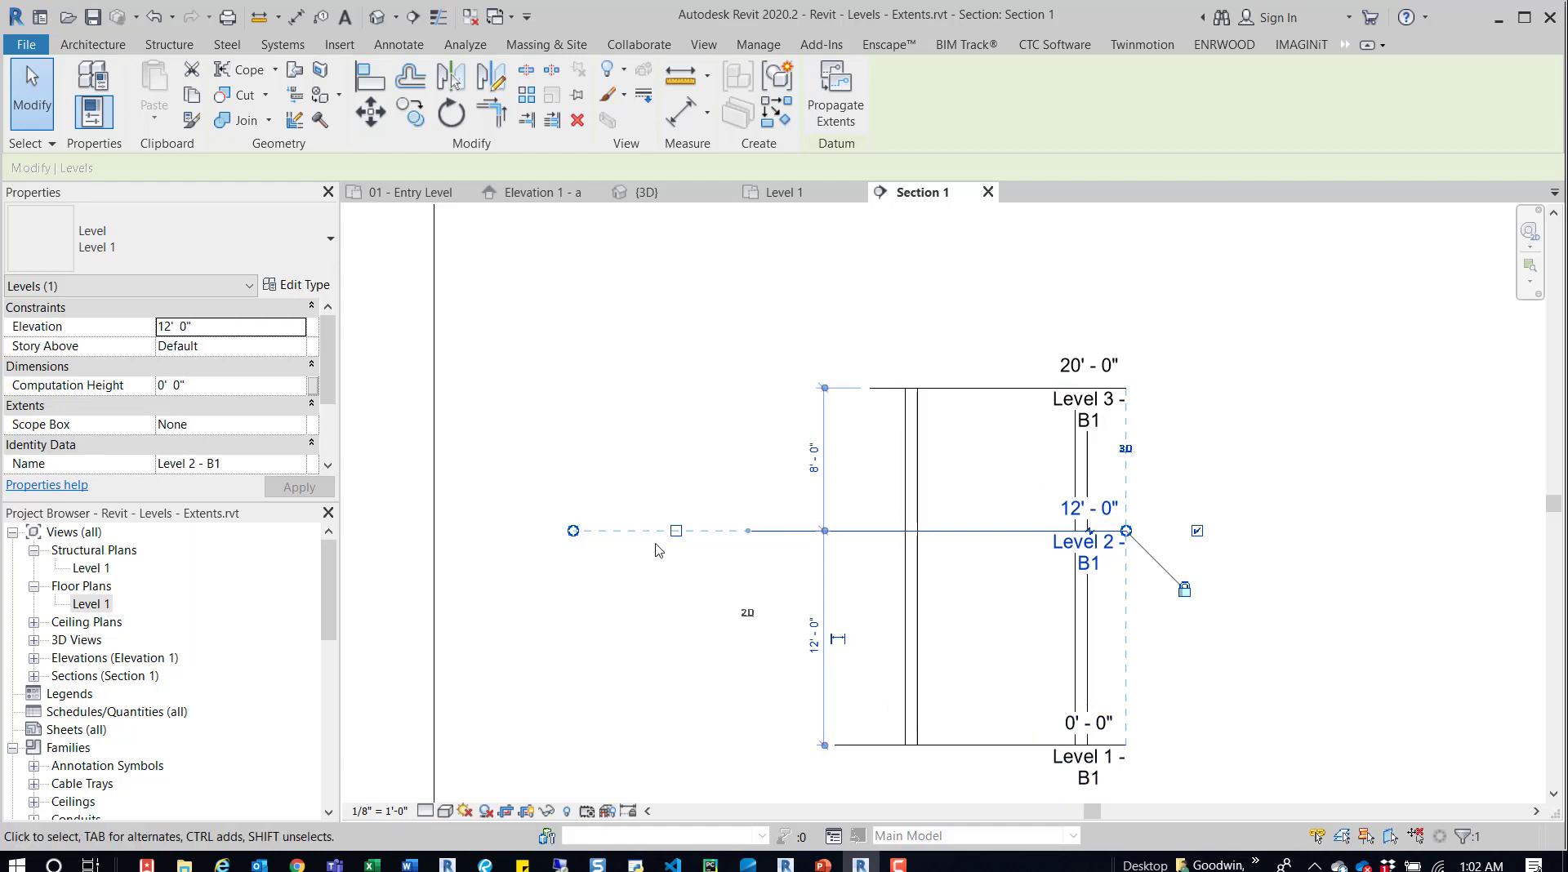
- Try moving the model extent of Level 2 - B1 inside its 2D end, and back out beyond it
left_click(712, 462)
left_click(760, 531)
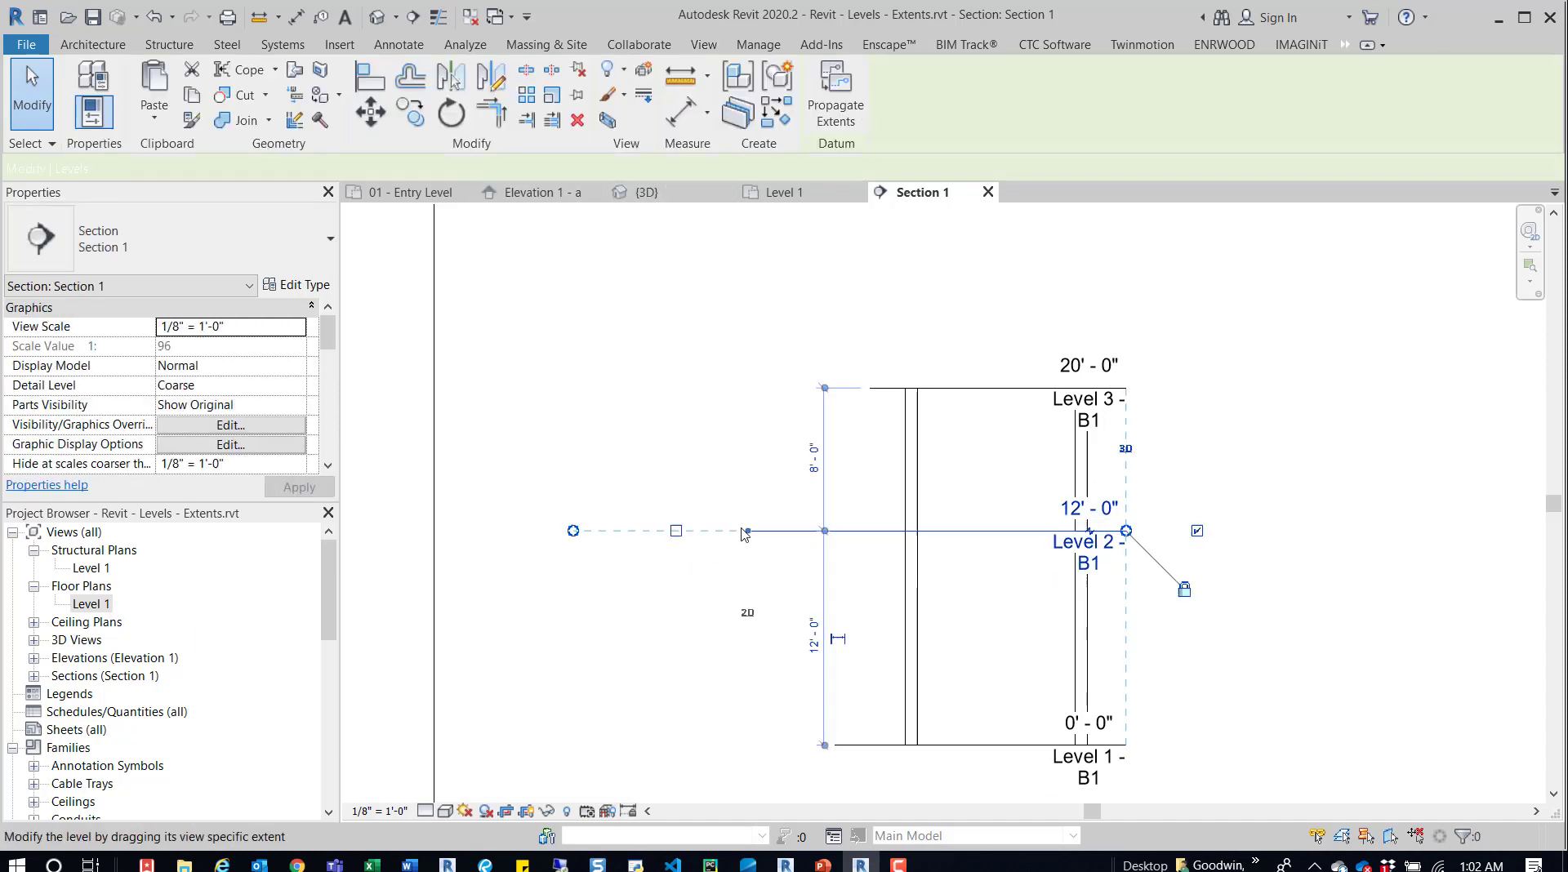
left_click_drag(574, 531, 833, 531)
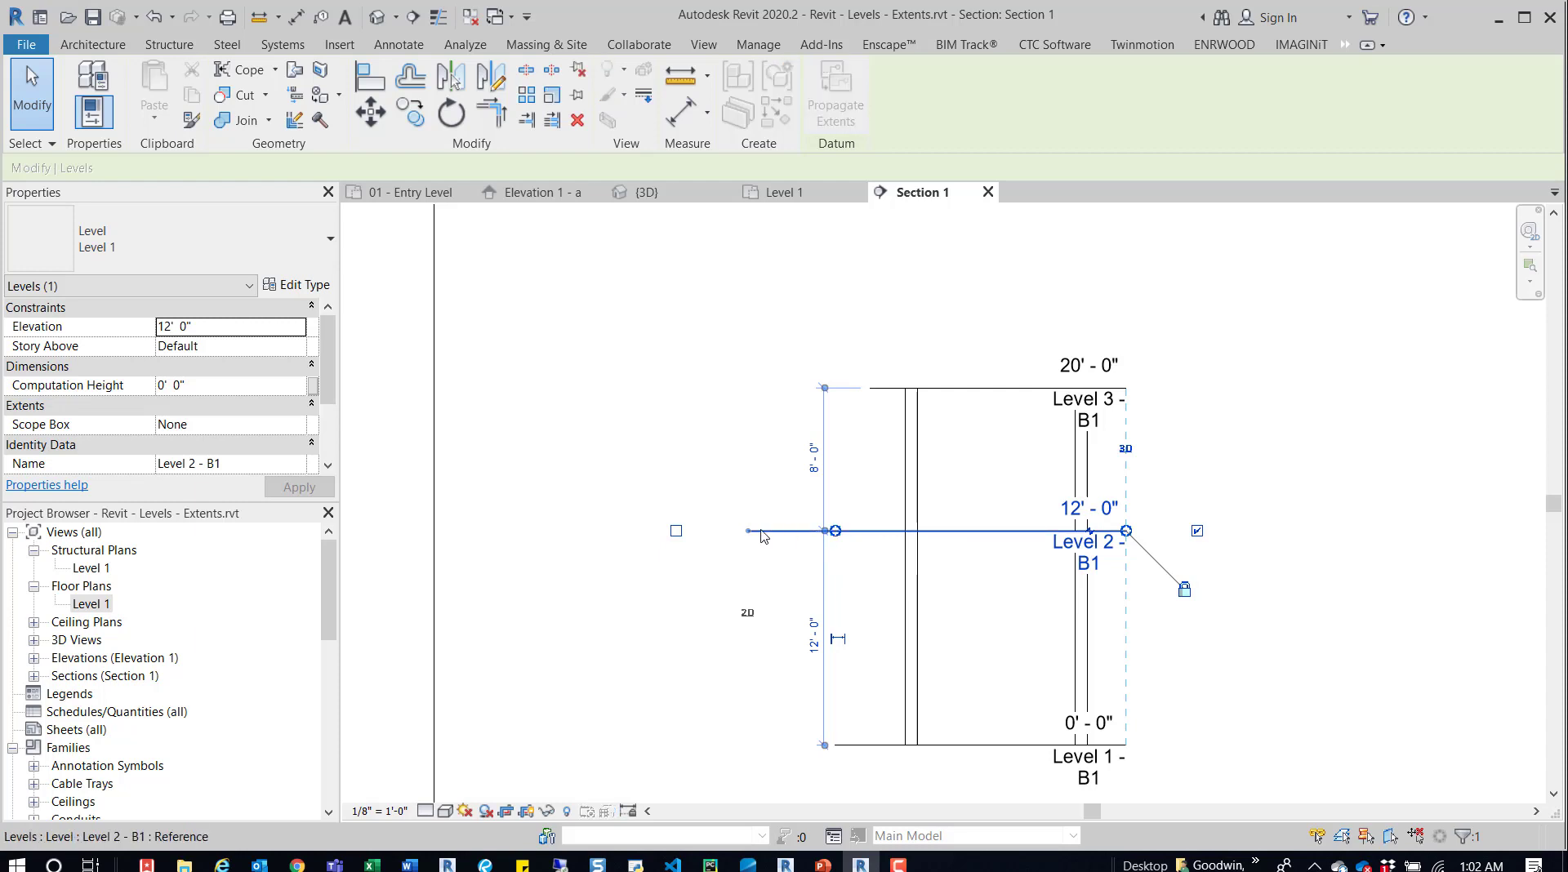
scroll(835, 531, "up", 2)
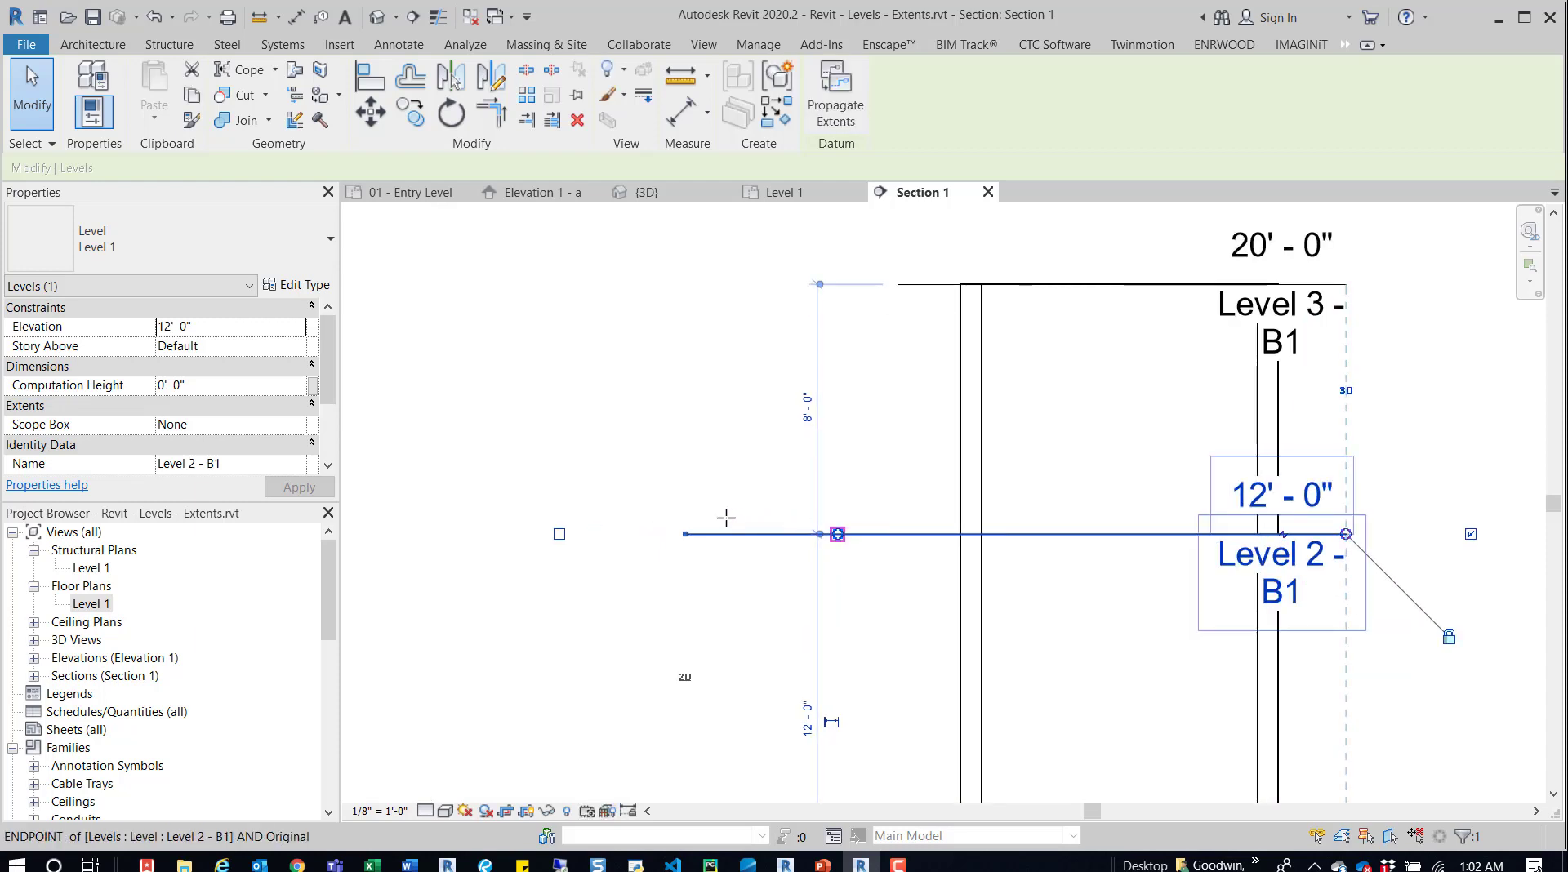
left_click_drag(727, 518, 550, 534)
- Align the left model extent of Level 2 - B1 with the end of Level 1 - B1 and stretch both levels outward together
scroll(574, 512, "down", 2)
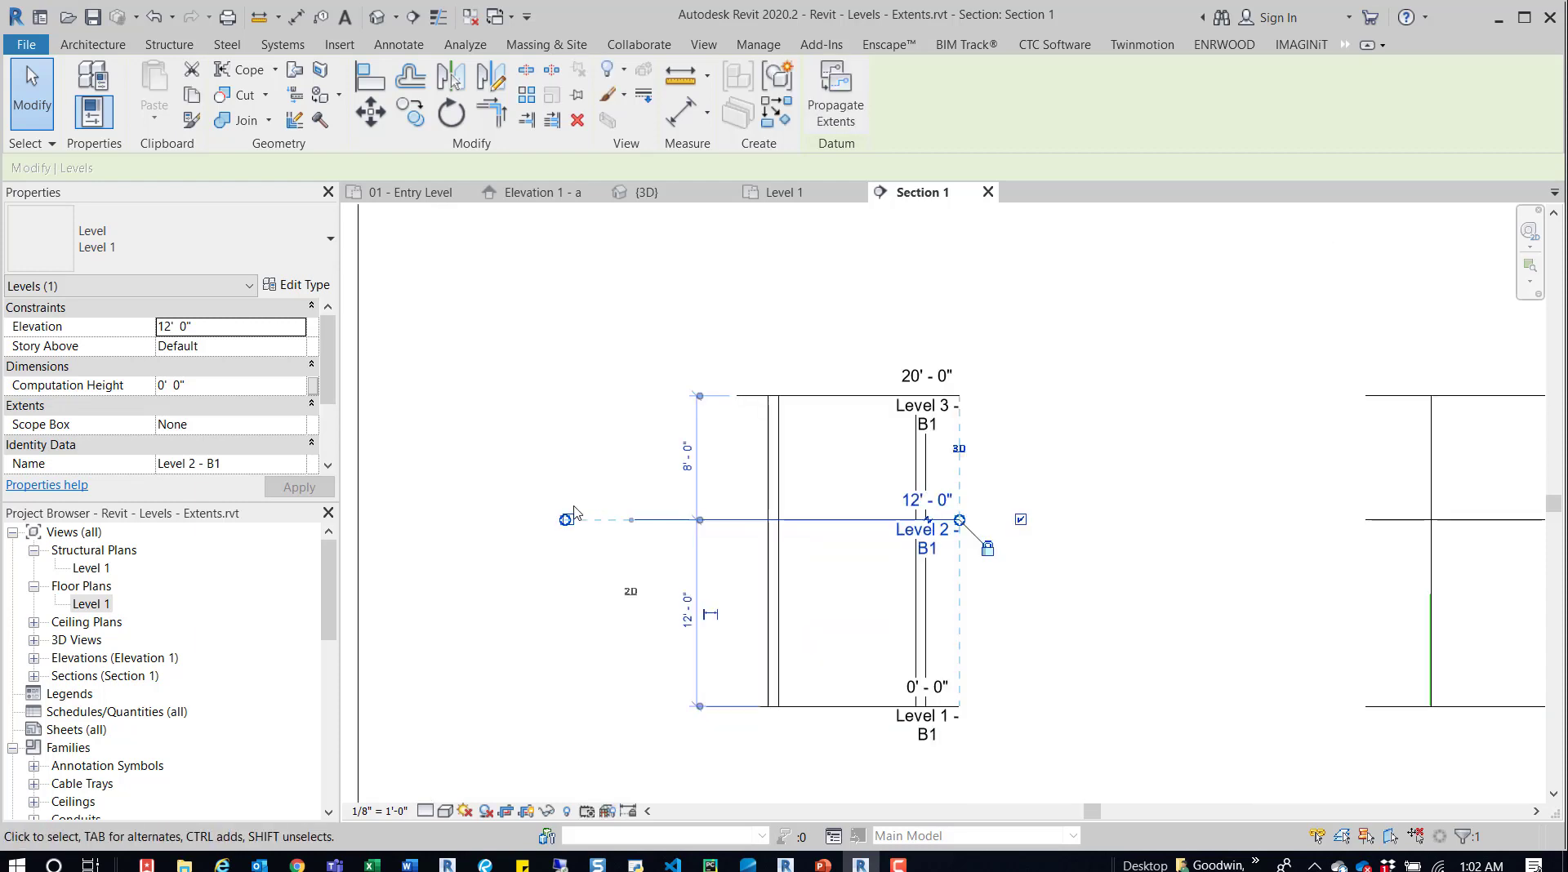
scroll(602, 552, "up", 2)
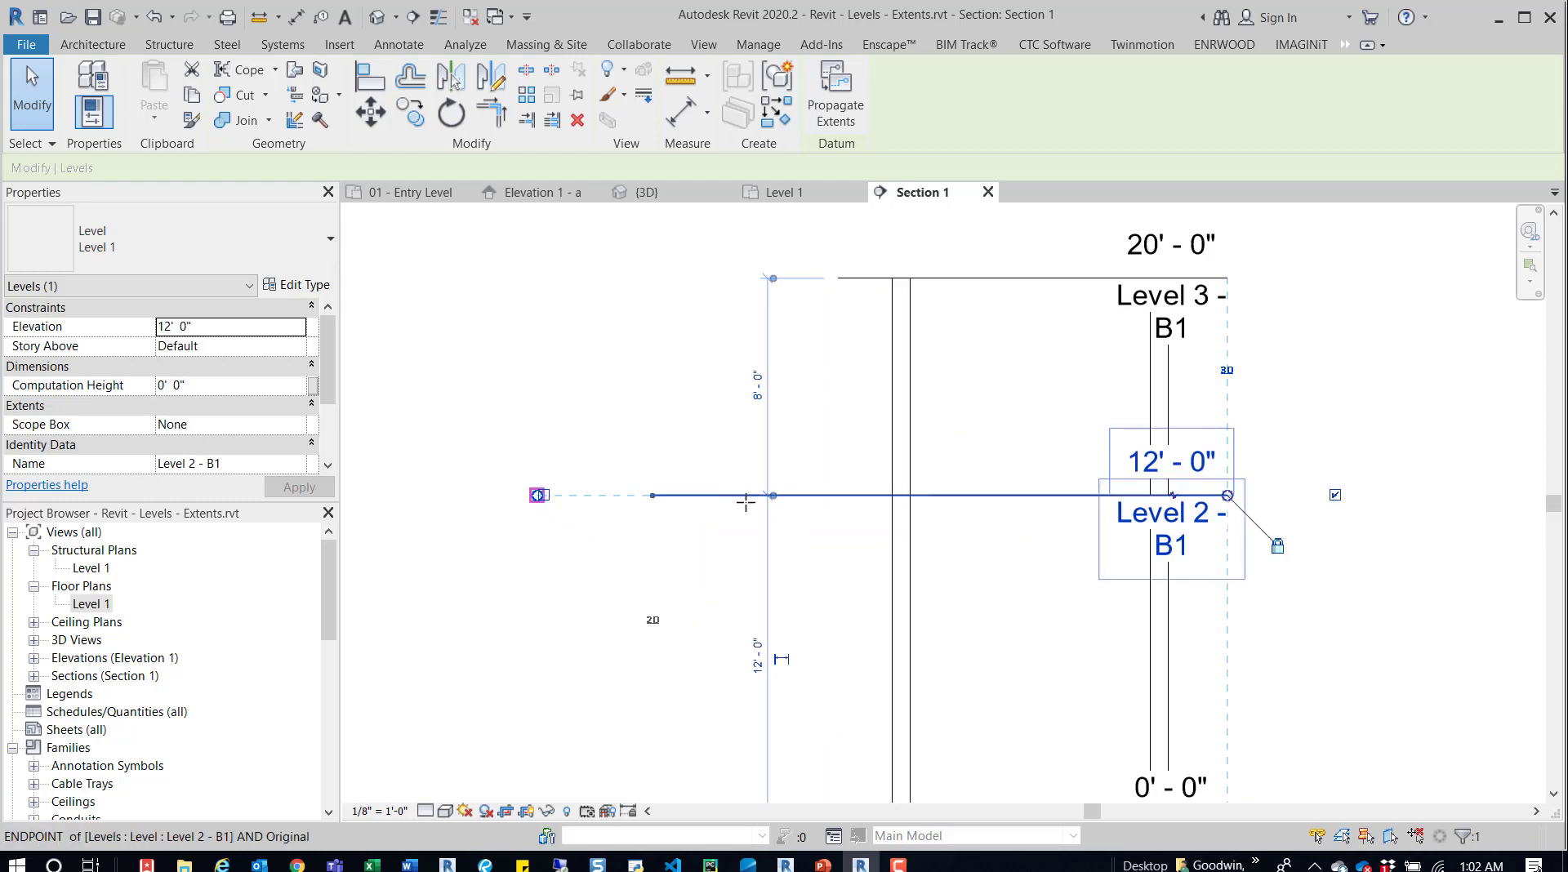
mouse_move(760, 495)
left_mouse_down()
mouse_move(651, 497)
mouse_move(824, 496)
mouse_move(786, 485)
left_mouse_up()
scroll(823, 496, "down", 1)
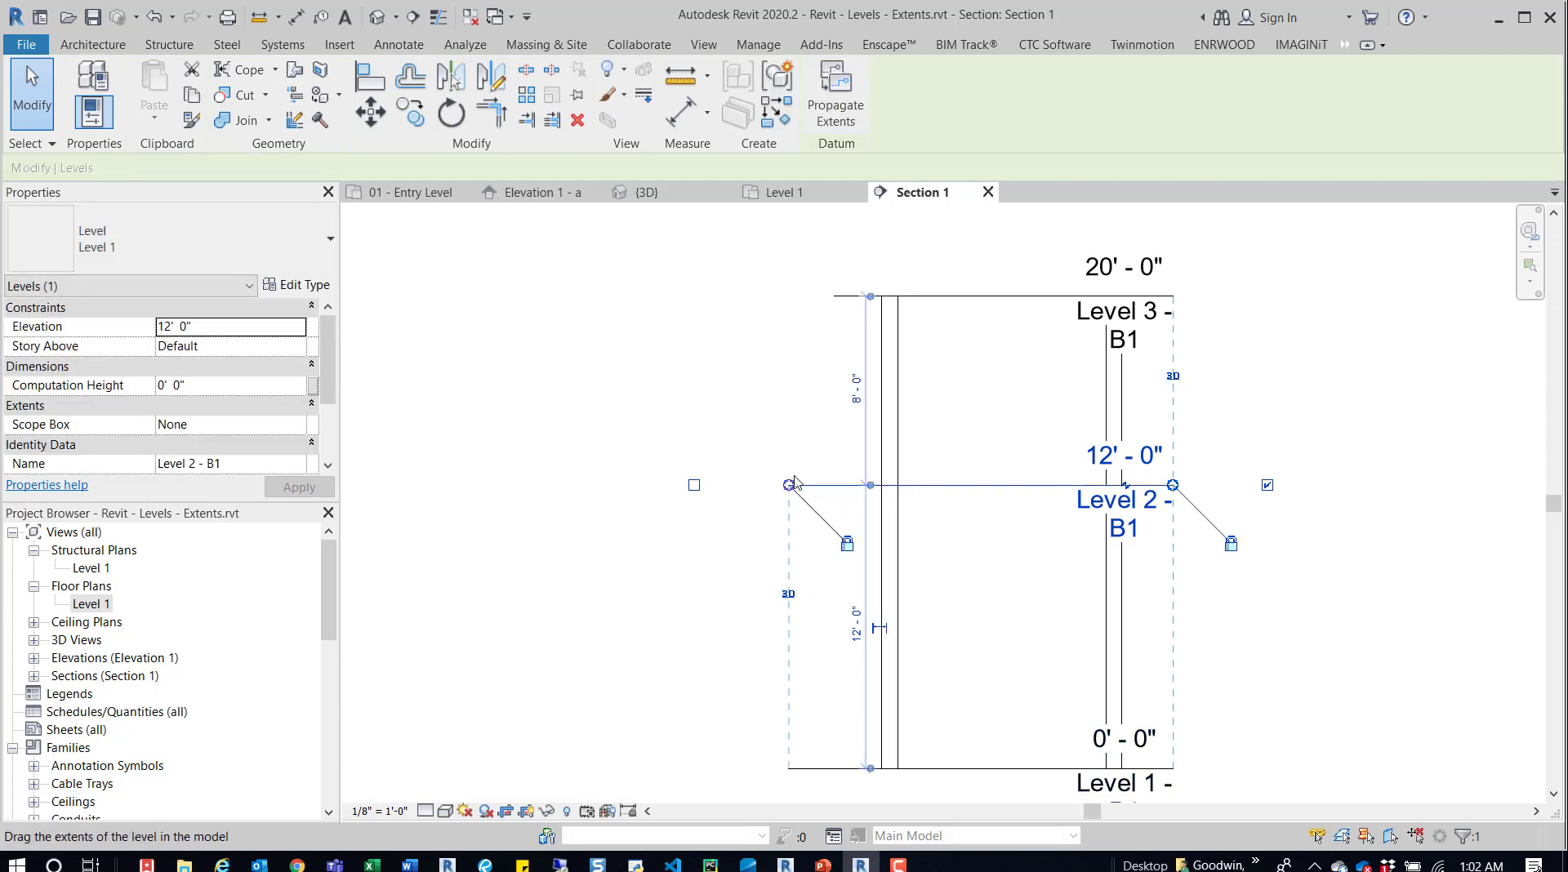
left_click_drag(785, 487, 668, 485)
- Stretch Level 2 - B1 outward in the 3D view, and realign its left end with Level 1 - B1 in Section 1
left_click(645, 192)
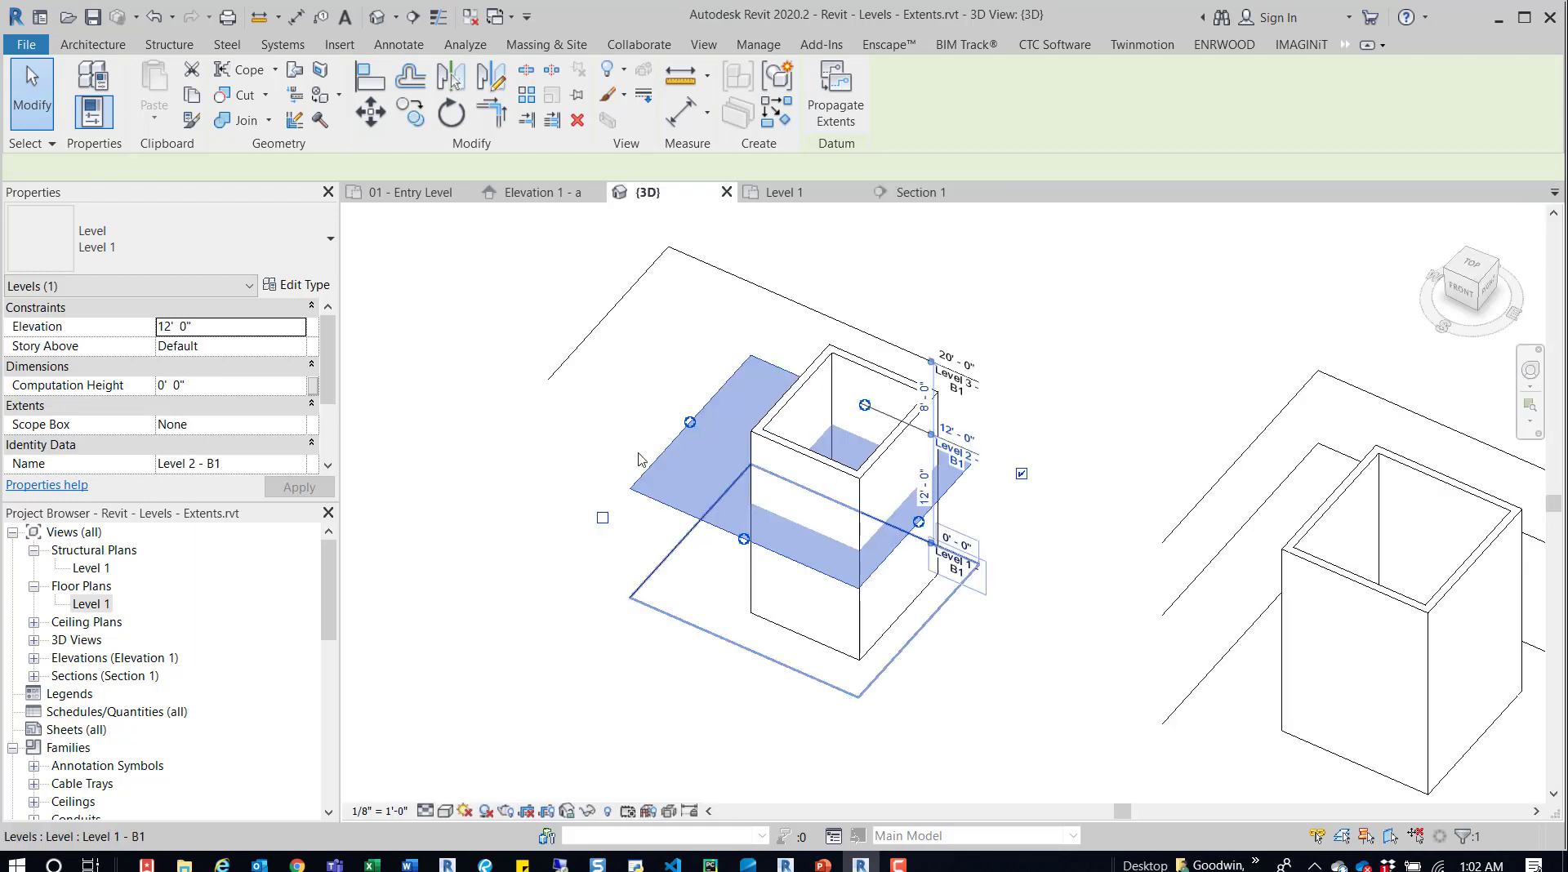
left_click_drag(691, 421, 646, 405)
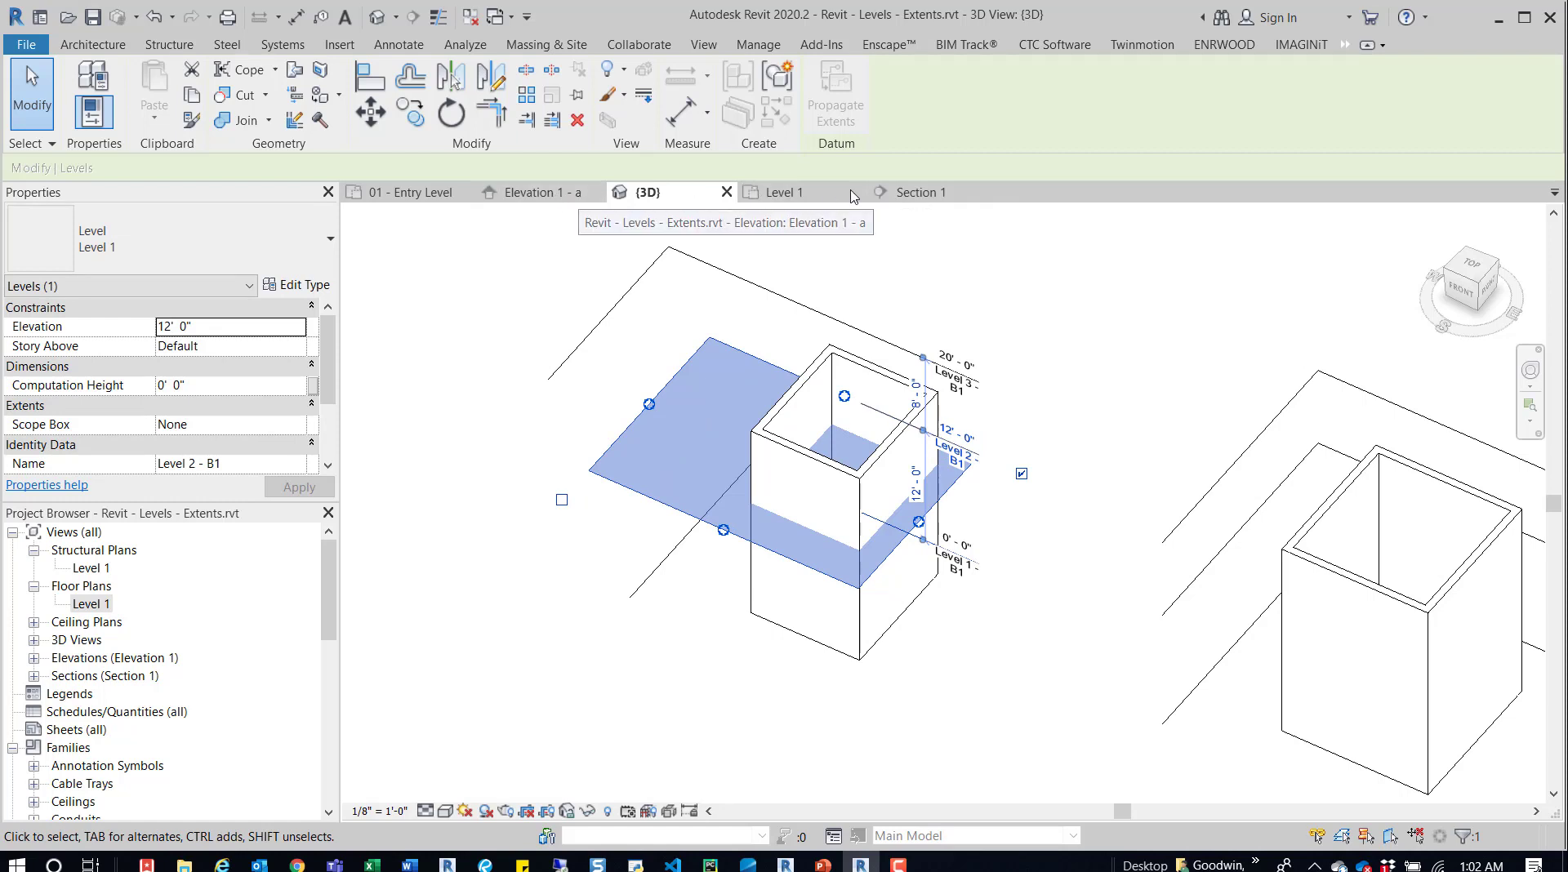
left_click(911, 192)
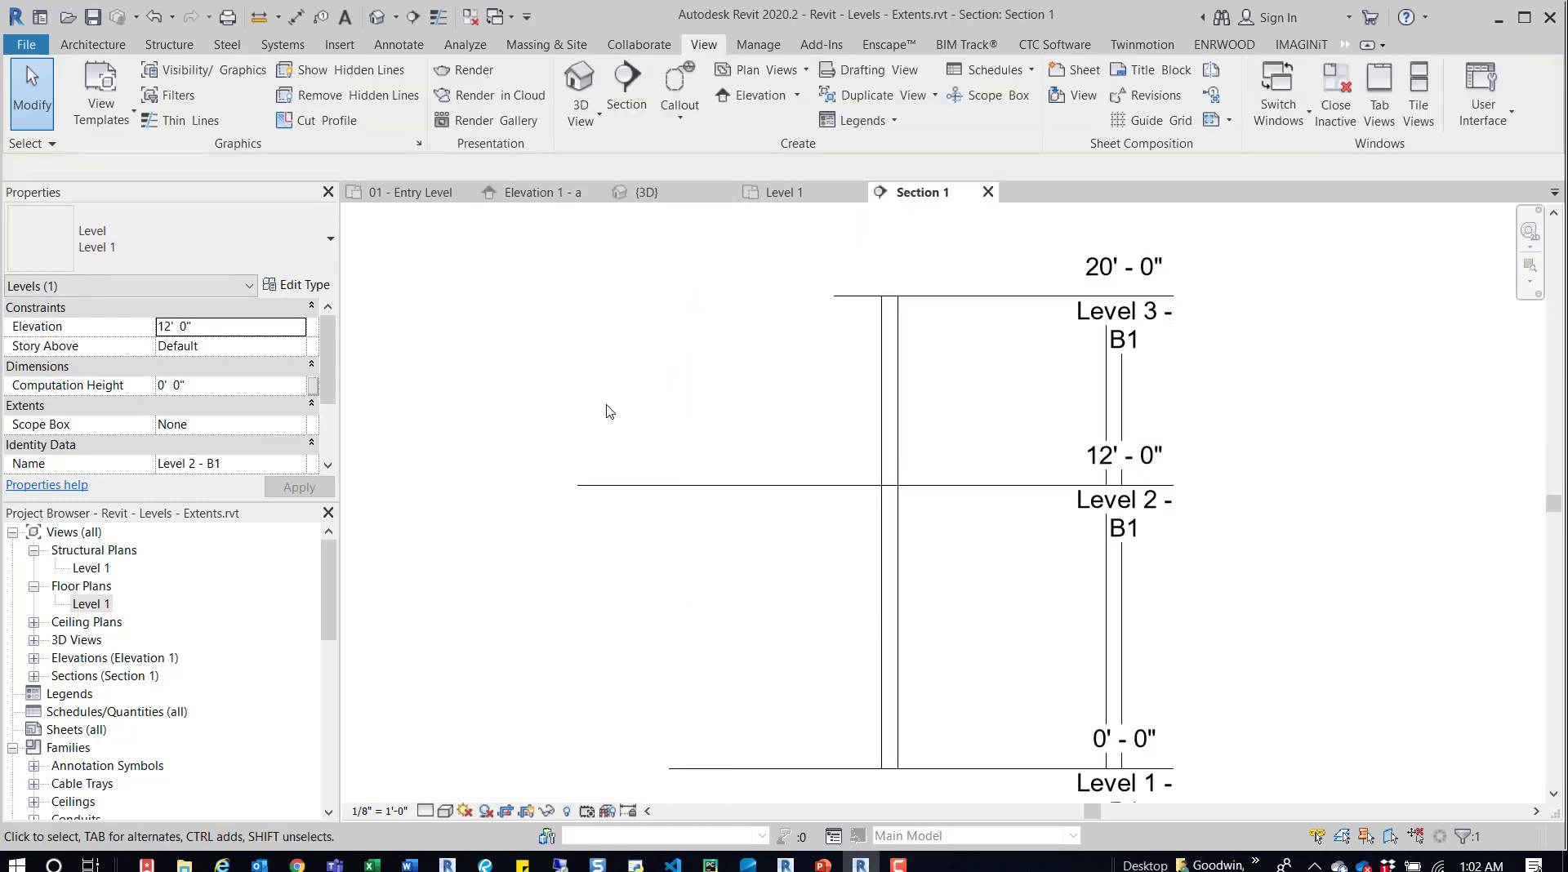
left_click(756, 487)
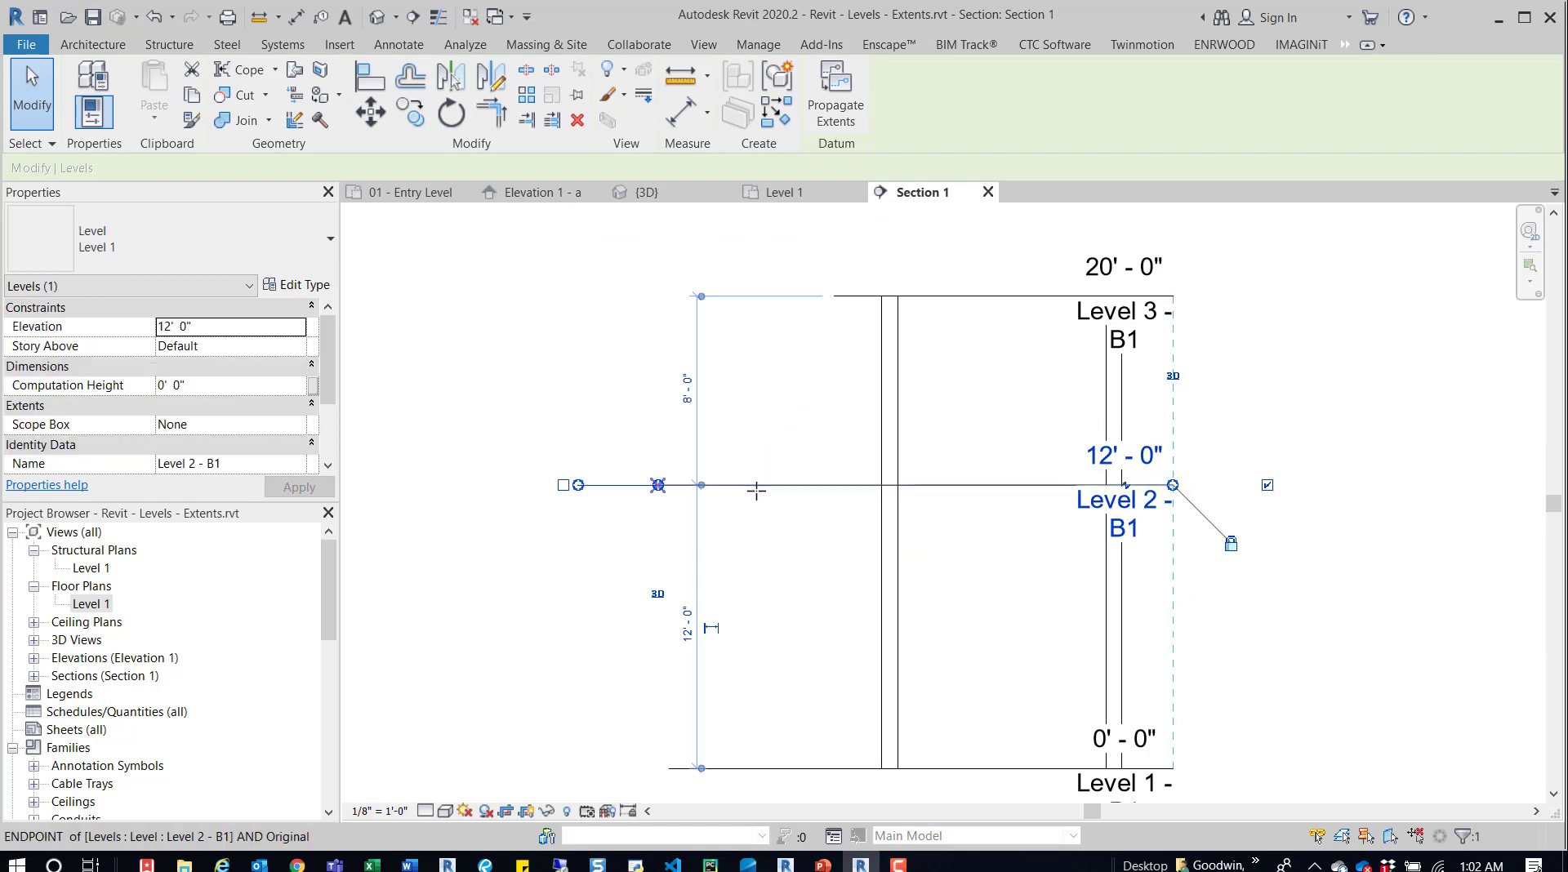
left_click_drag(756, 490, 668, 485)
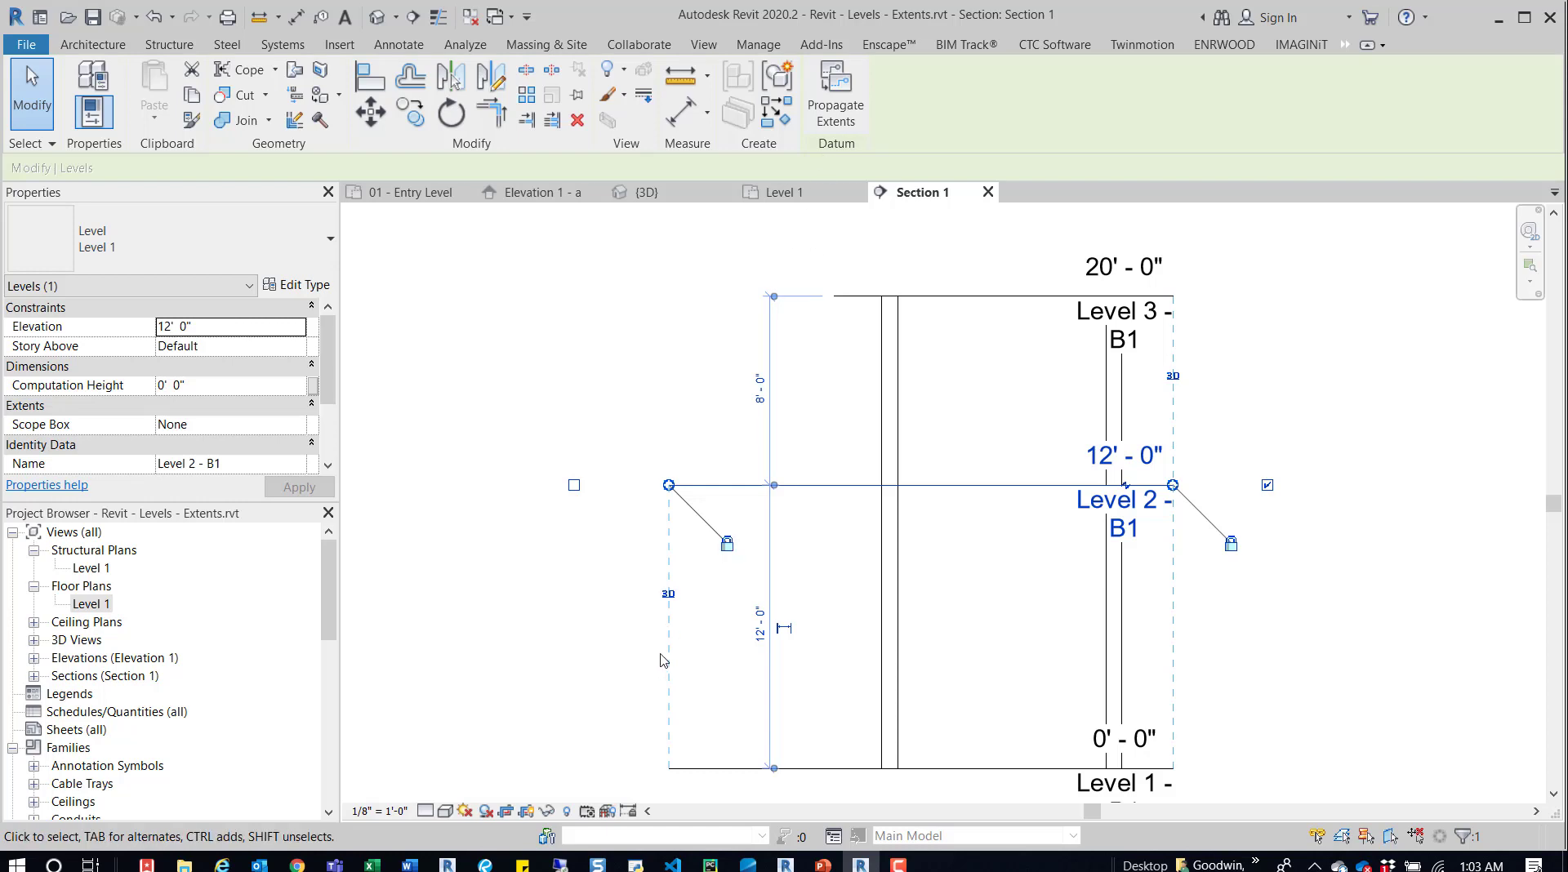
- Switch the left end of Level 2 - B1 to 2D extents and stretch the level outward in the 3D view
left_click(668, 593)
left_click(645, 192)
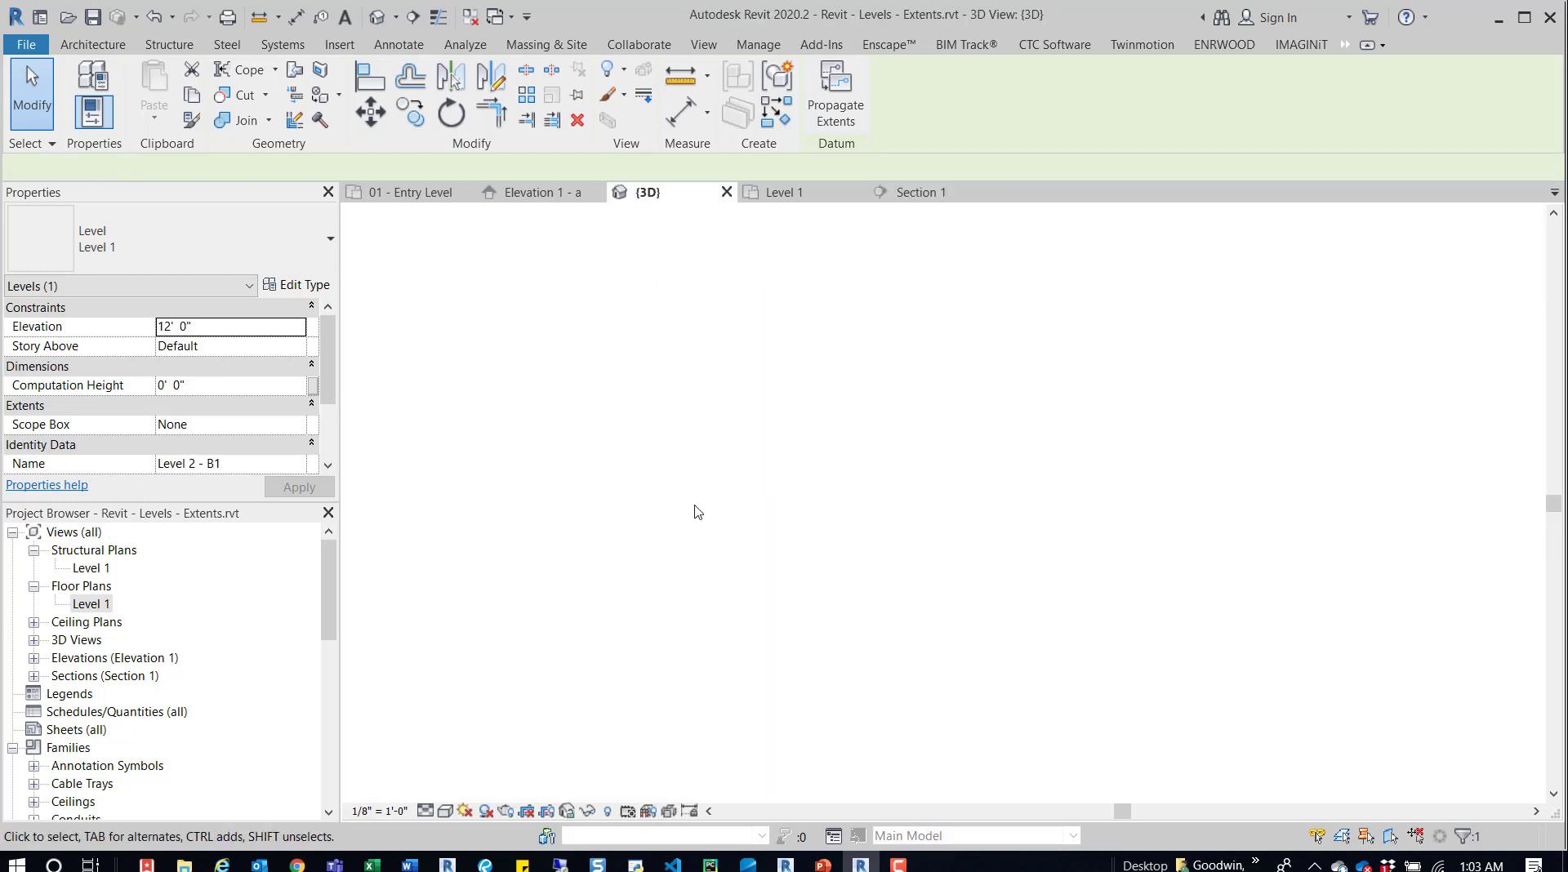
left_click_drag(695, 413, 581, 368)
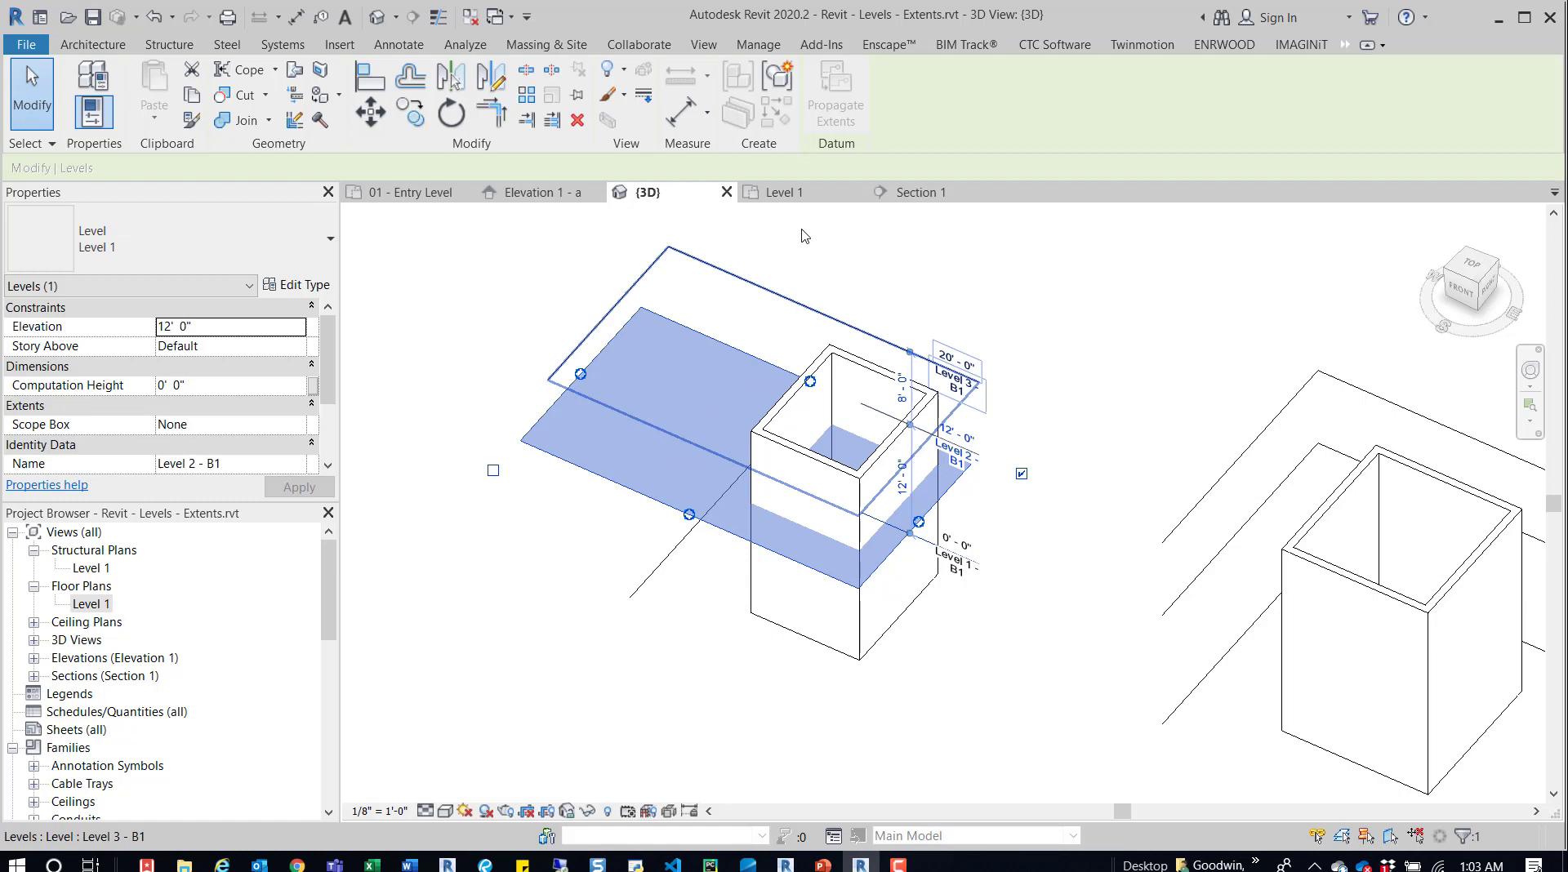
- Compare the 2D end of Level 2 - B1 with its model extent in Section 1
left_click(921, 195)
left_click(677, 379)
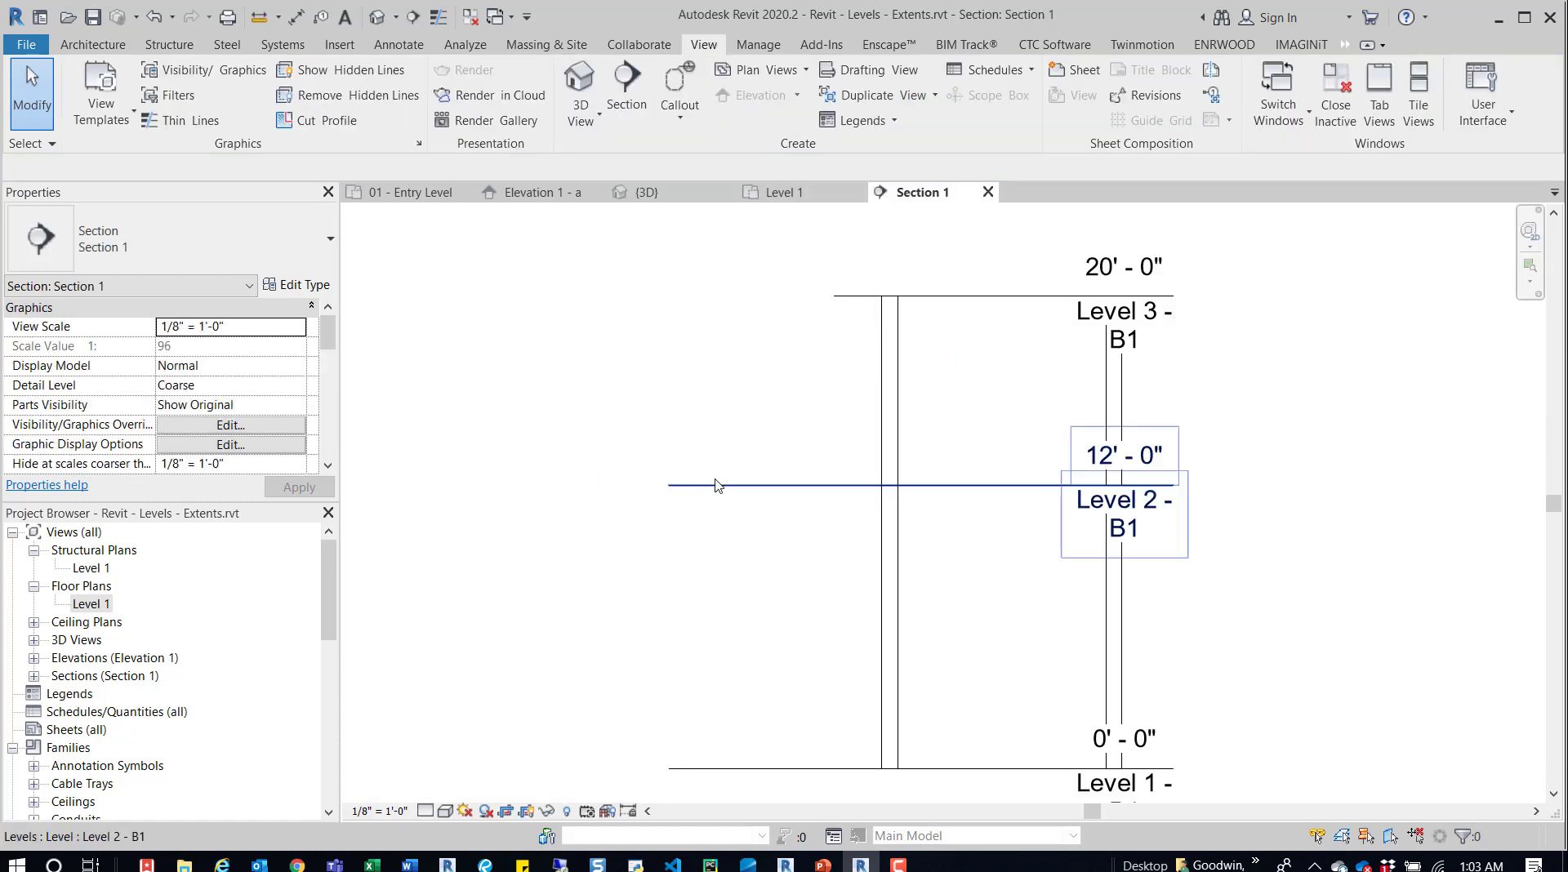
left_click(726, 768)
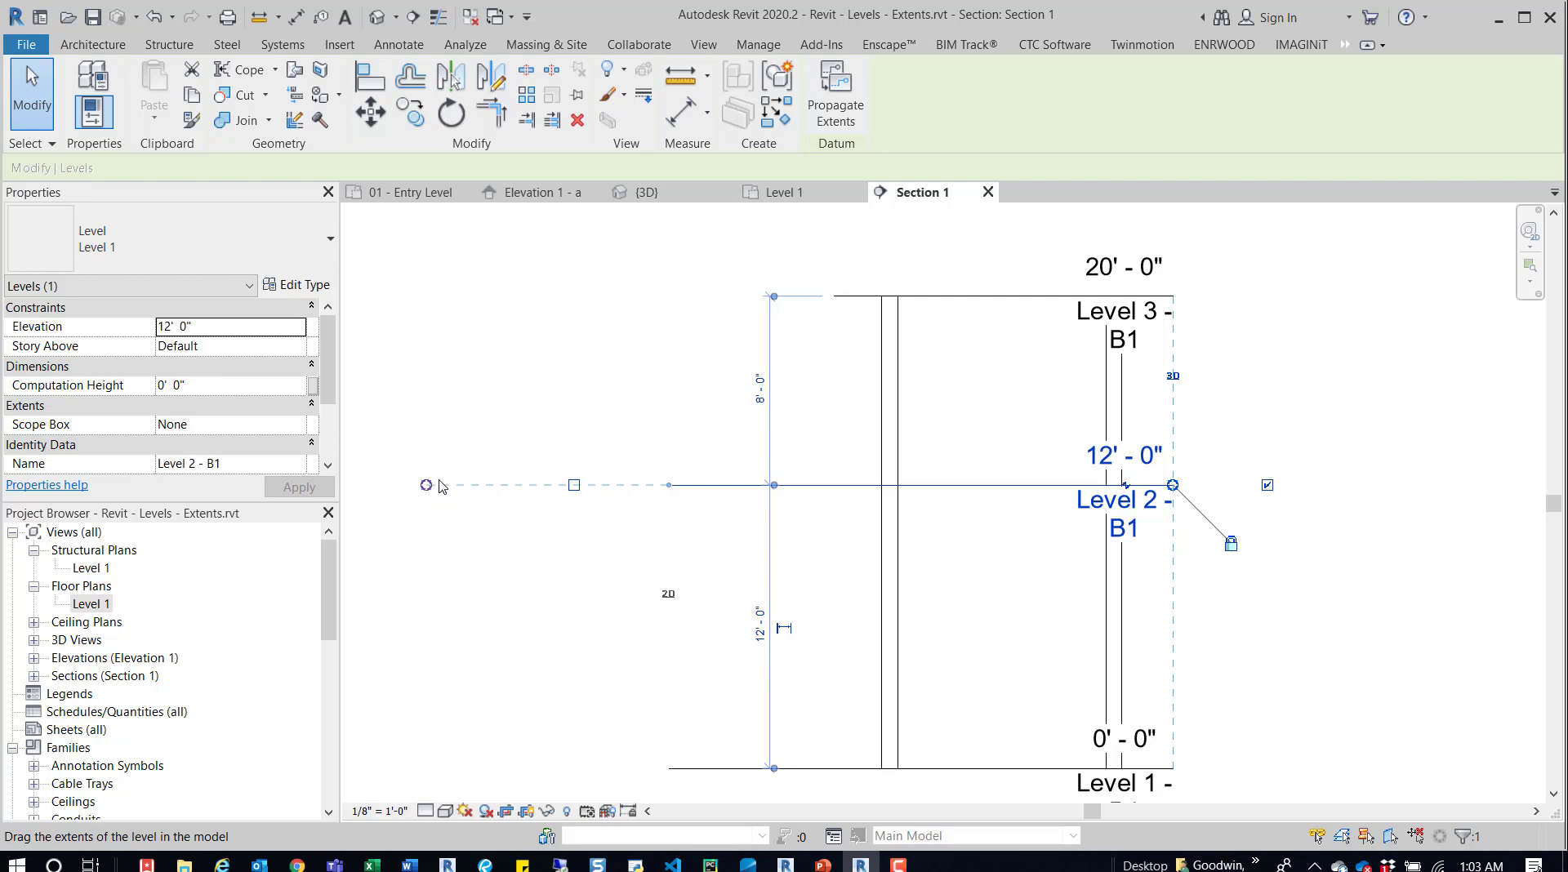
left_click(592, 433)
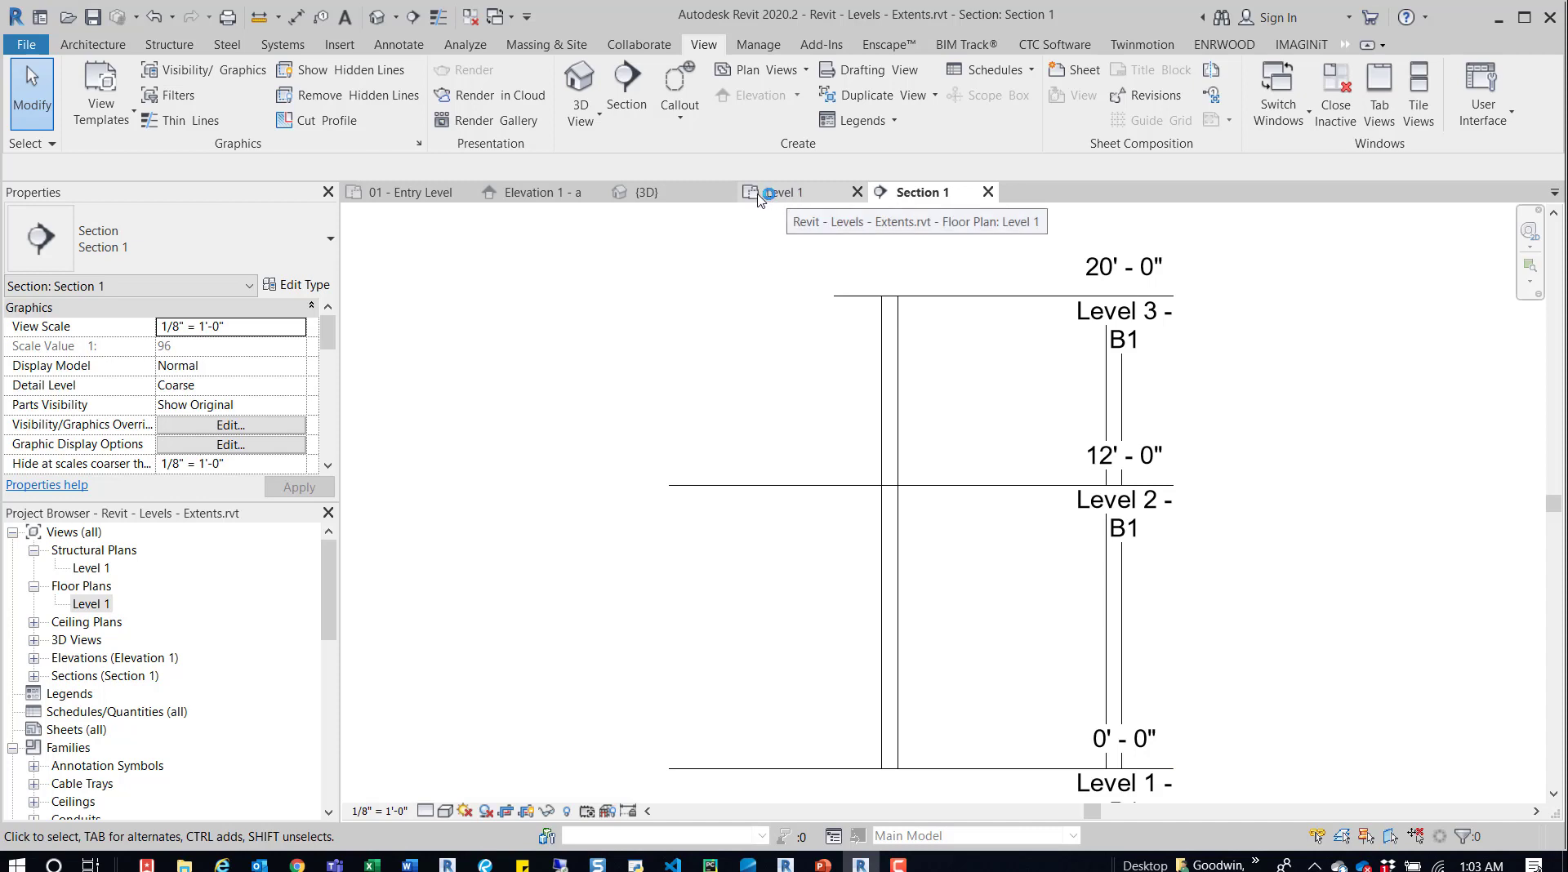
- Maximize the 3D extents of Level 3 - B1 in the 3D view
left_click(645, 192)
left_click(714, 270)
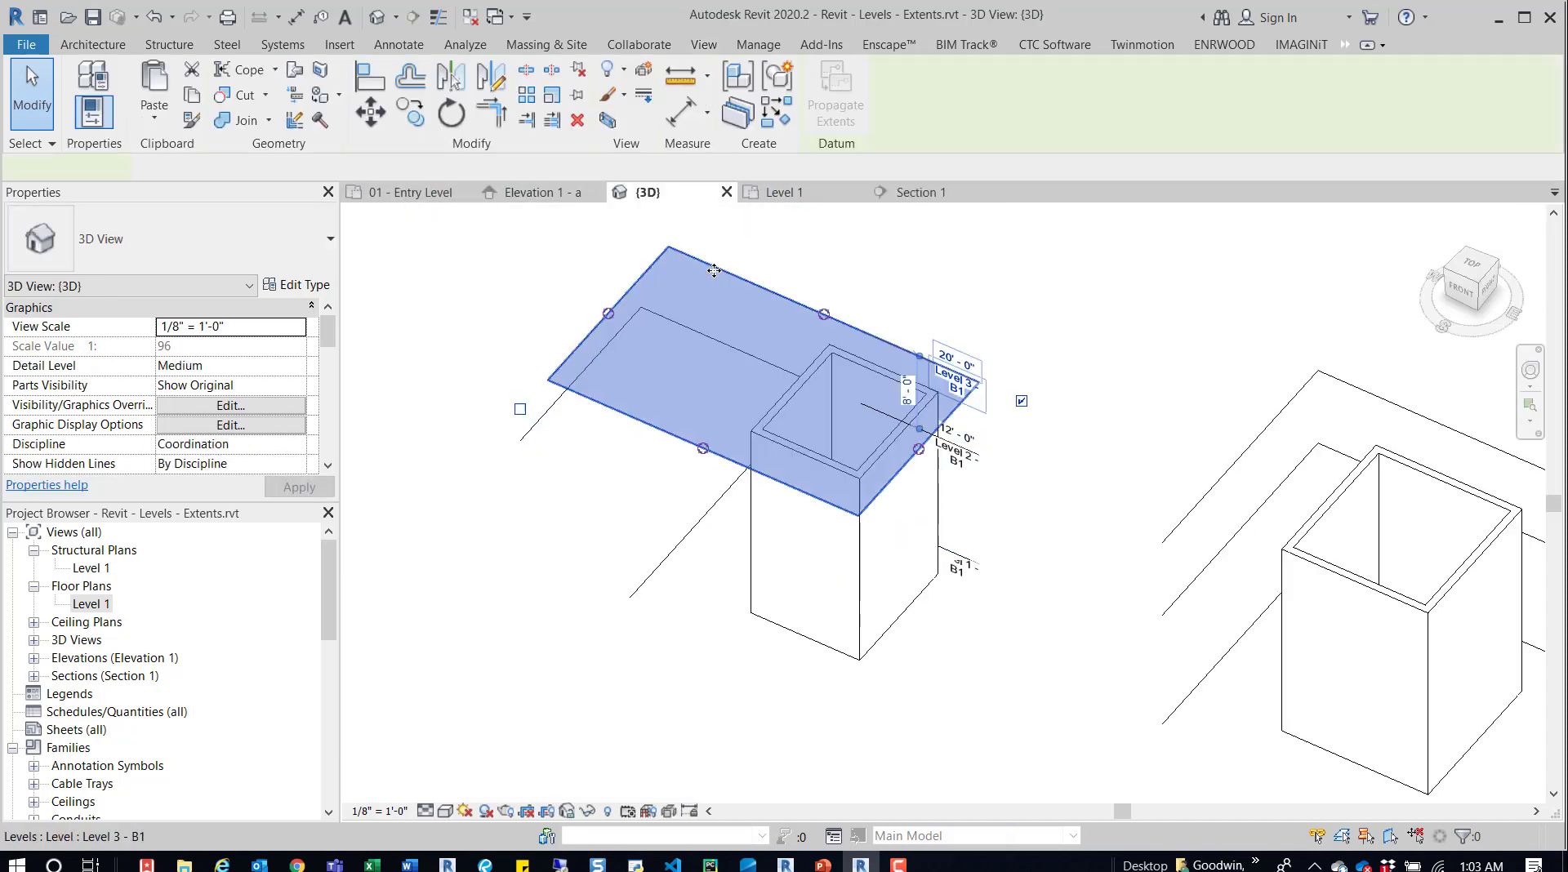
right_click(714, 270)
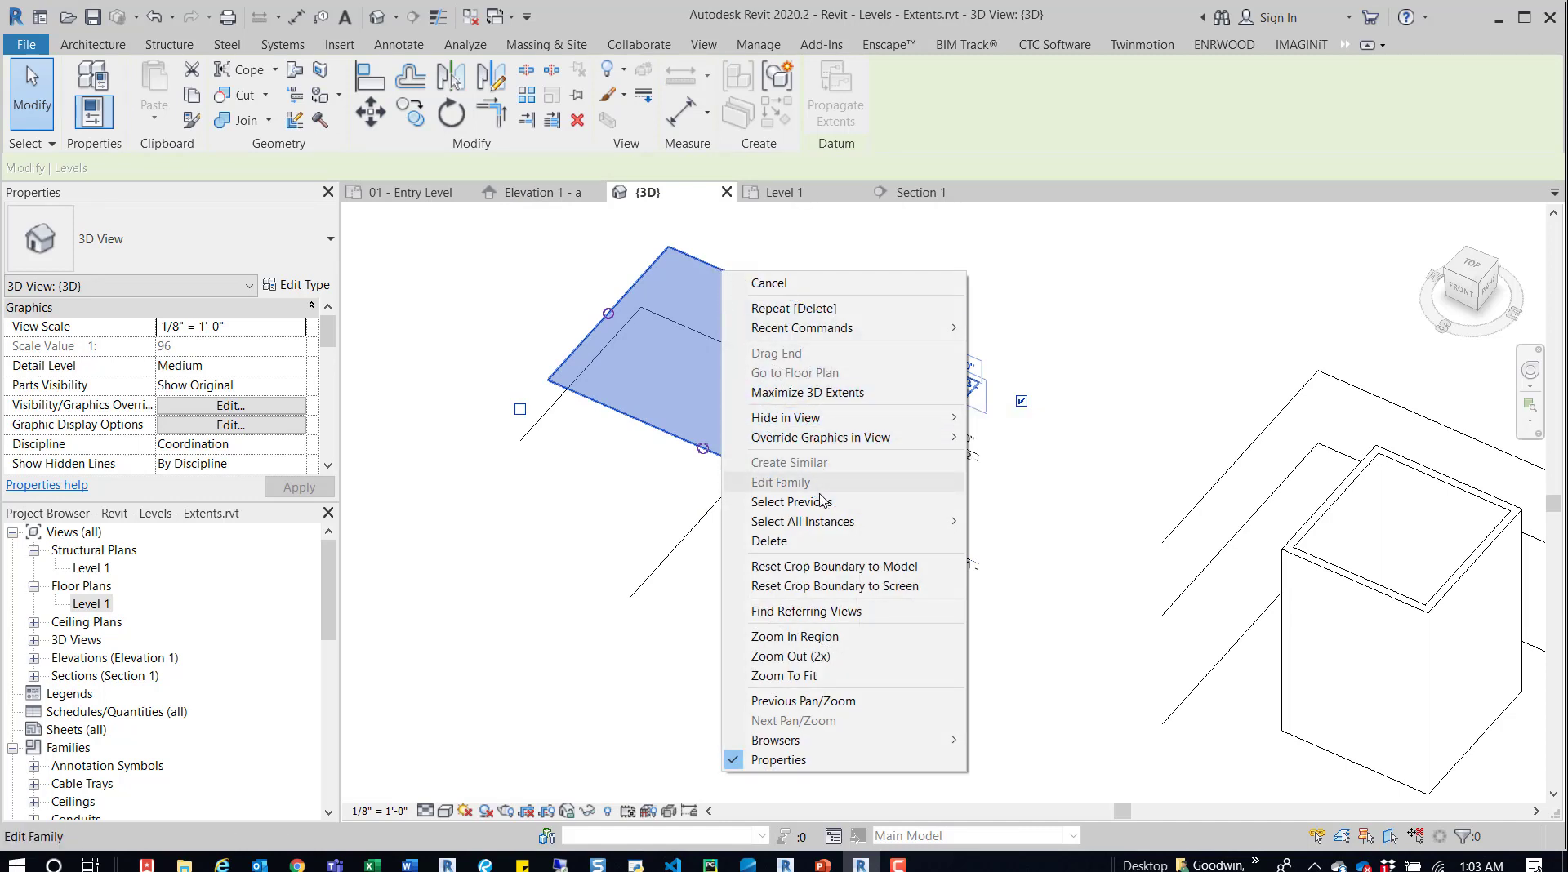
left_click(849, 392)
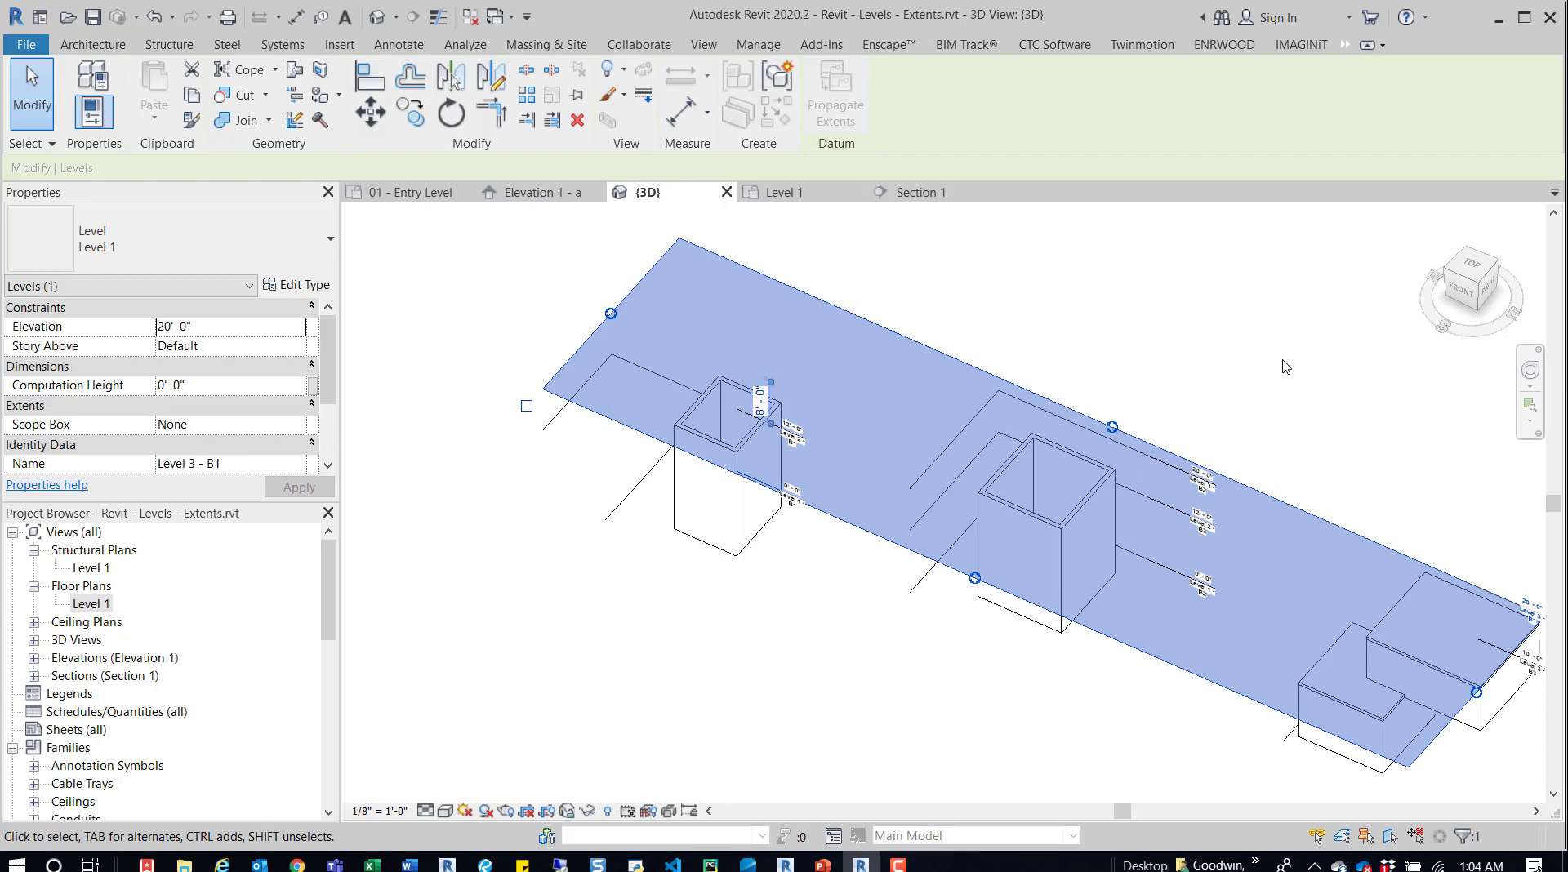
left_click(1243, 354)
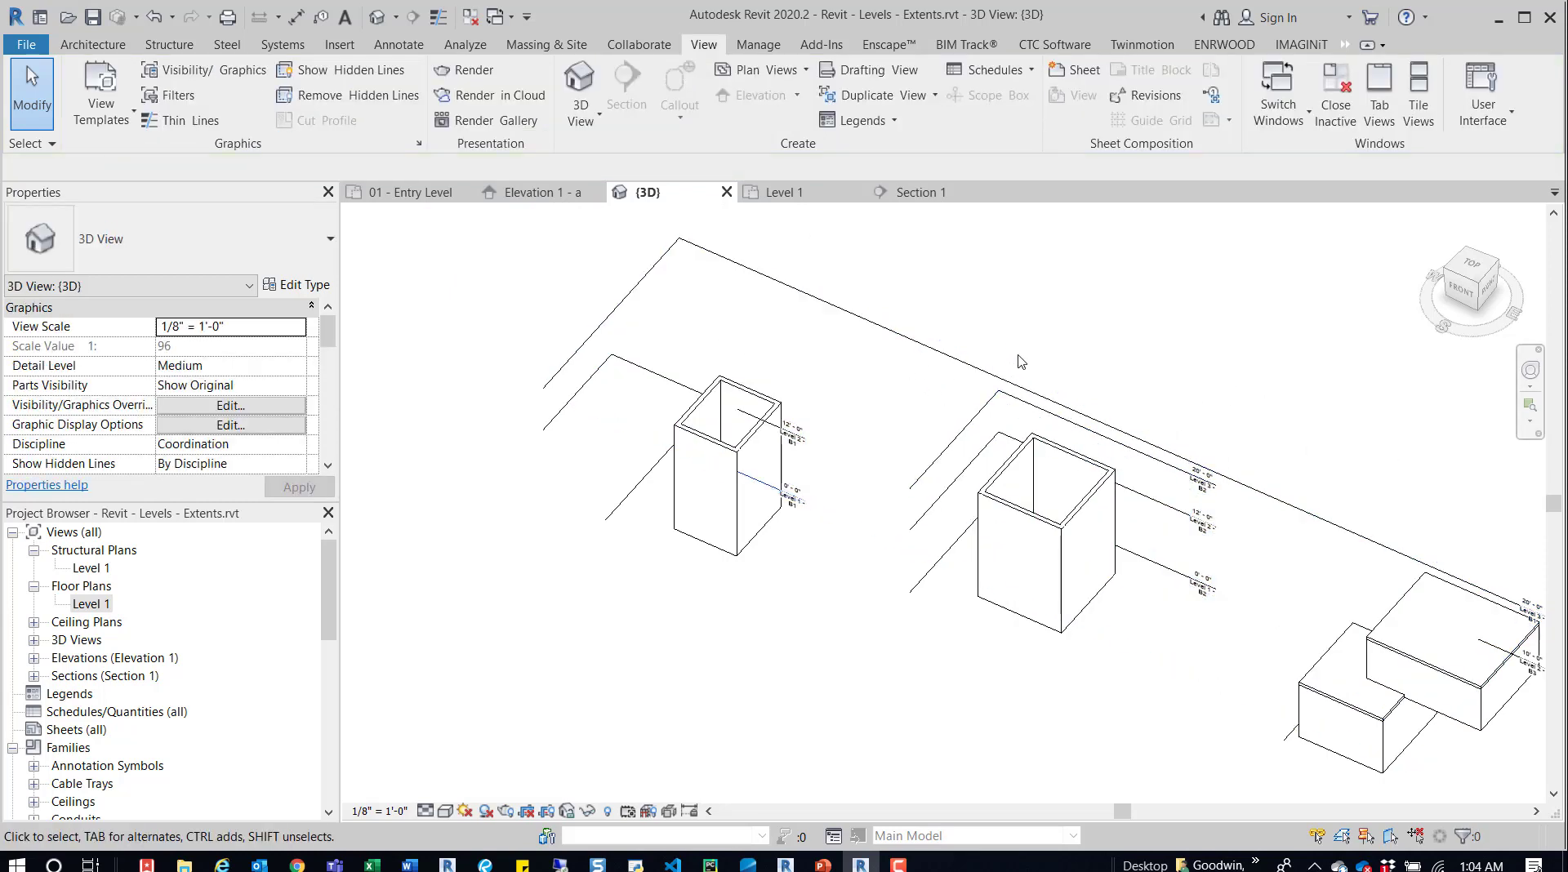
- Examine how far the Level 3 - B1 plane reaches across the B2 and B3 buildings and where its label sits
left_click(993, 374)
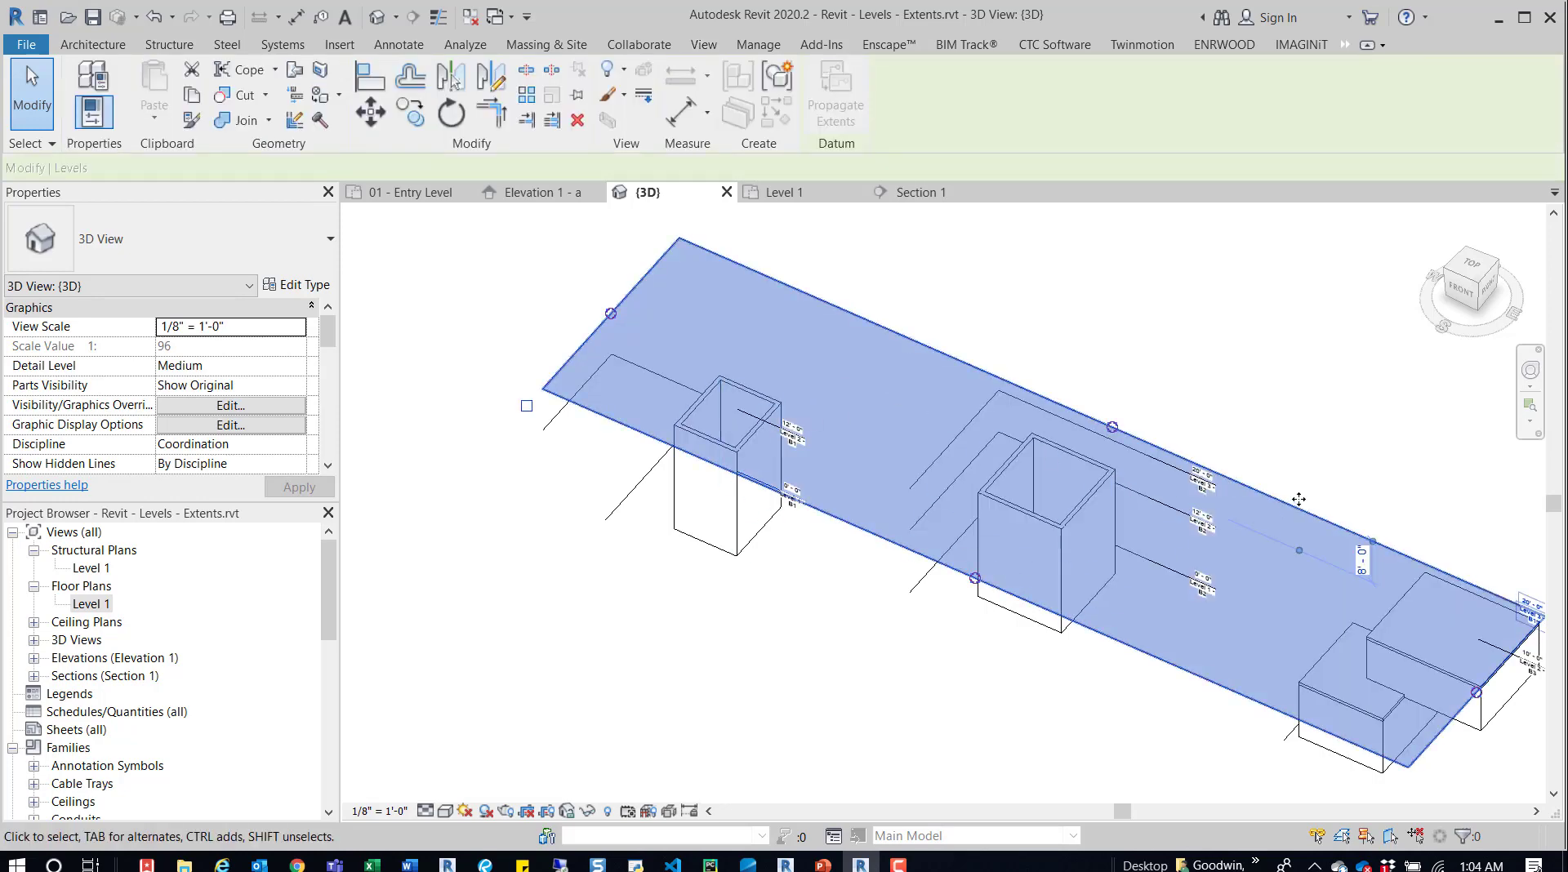
scroll(1298, 499, "up", 2)
scroll(776, 439, "up", 2)
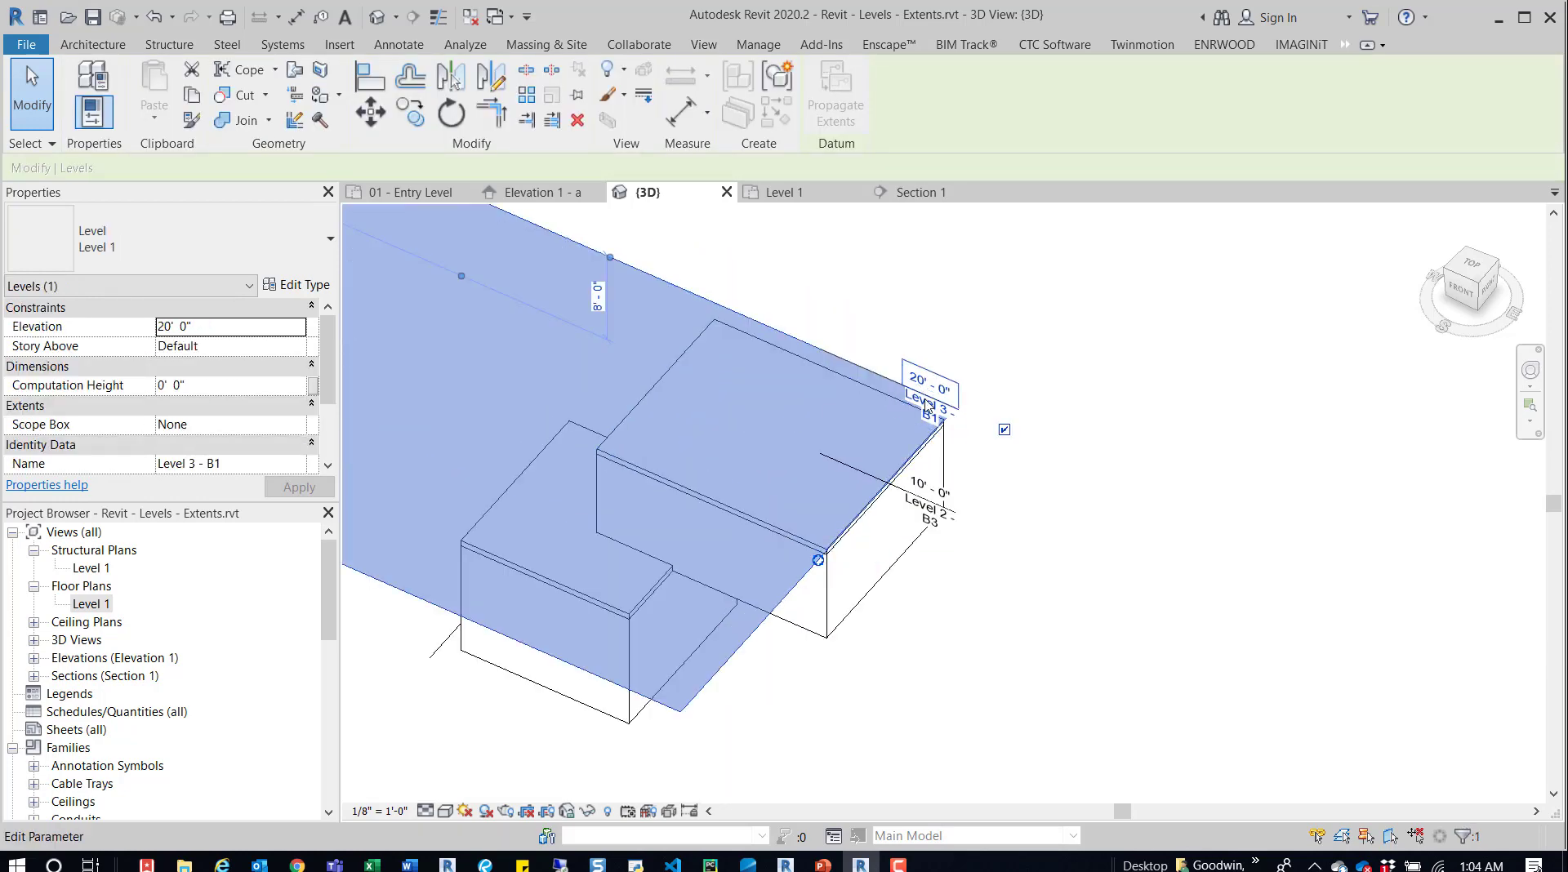
scroll(927, 404, "up", 2)
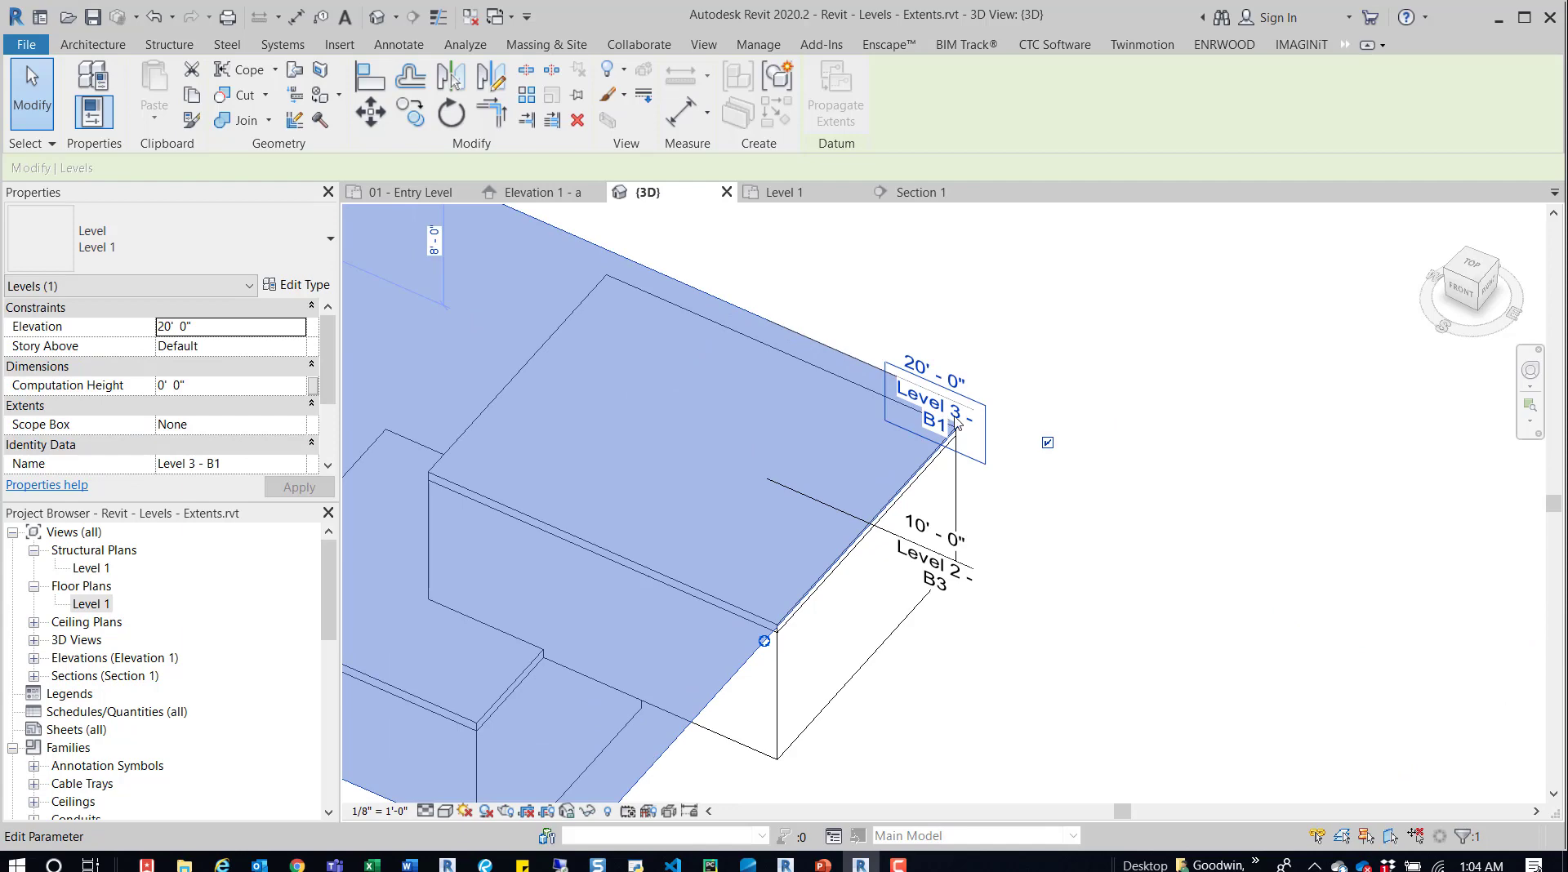
scroll(941, 437, "down", 4)
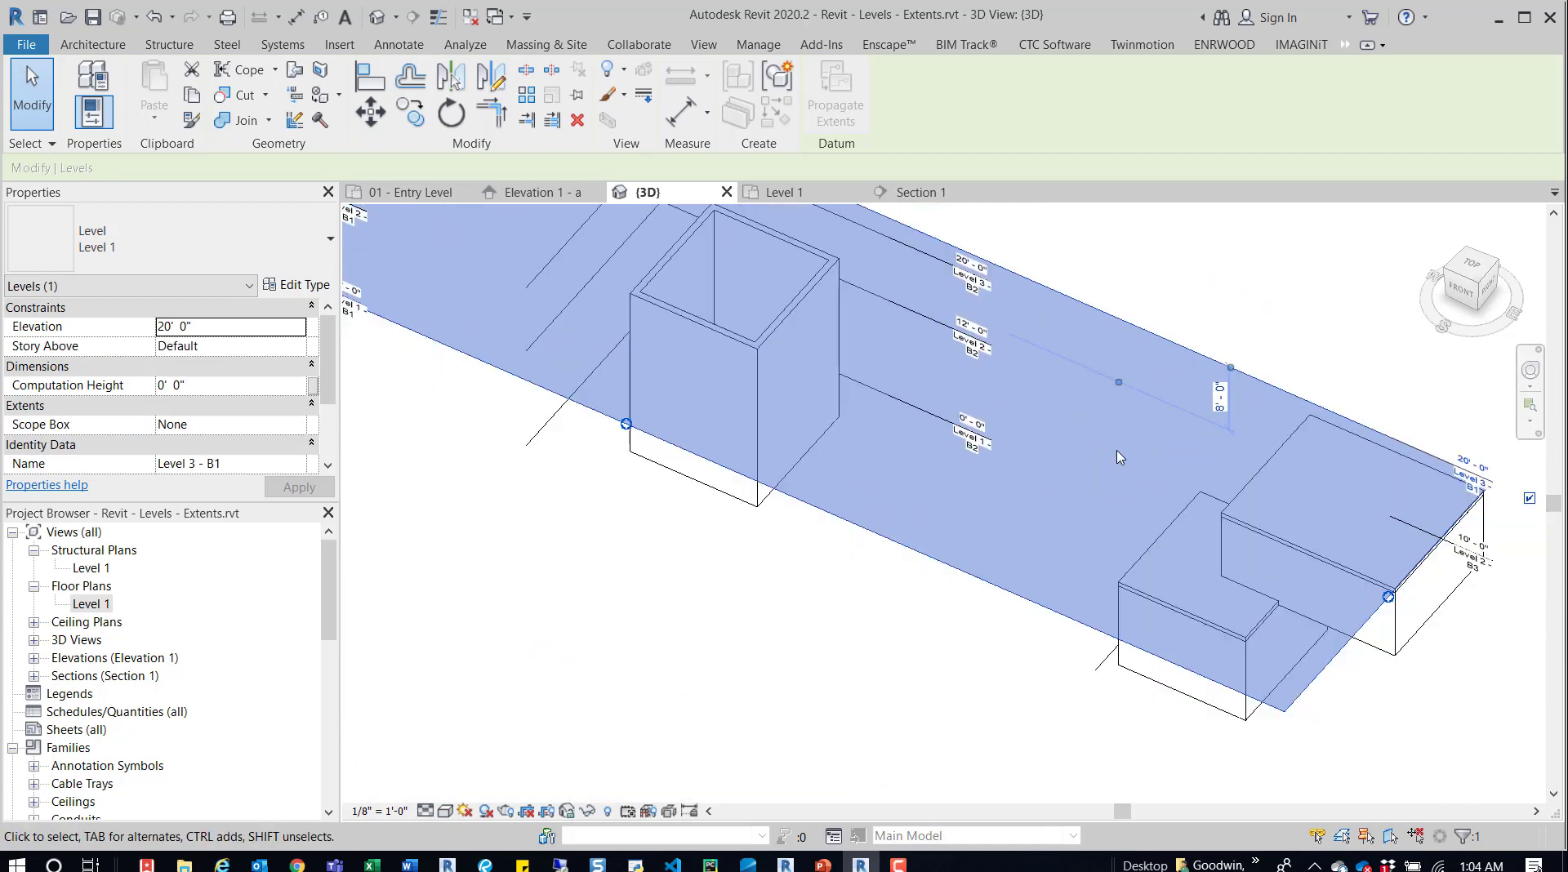
scroll(1357, 694, "down", 2)
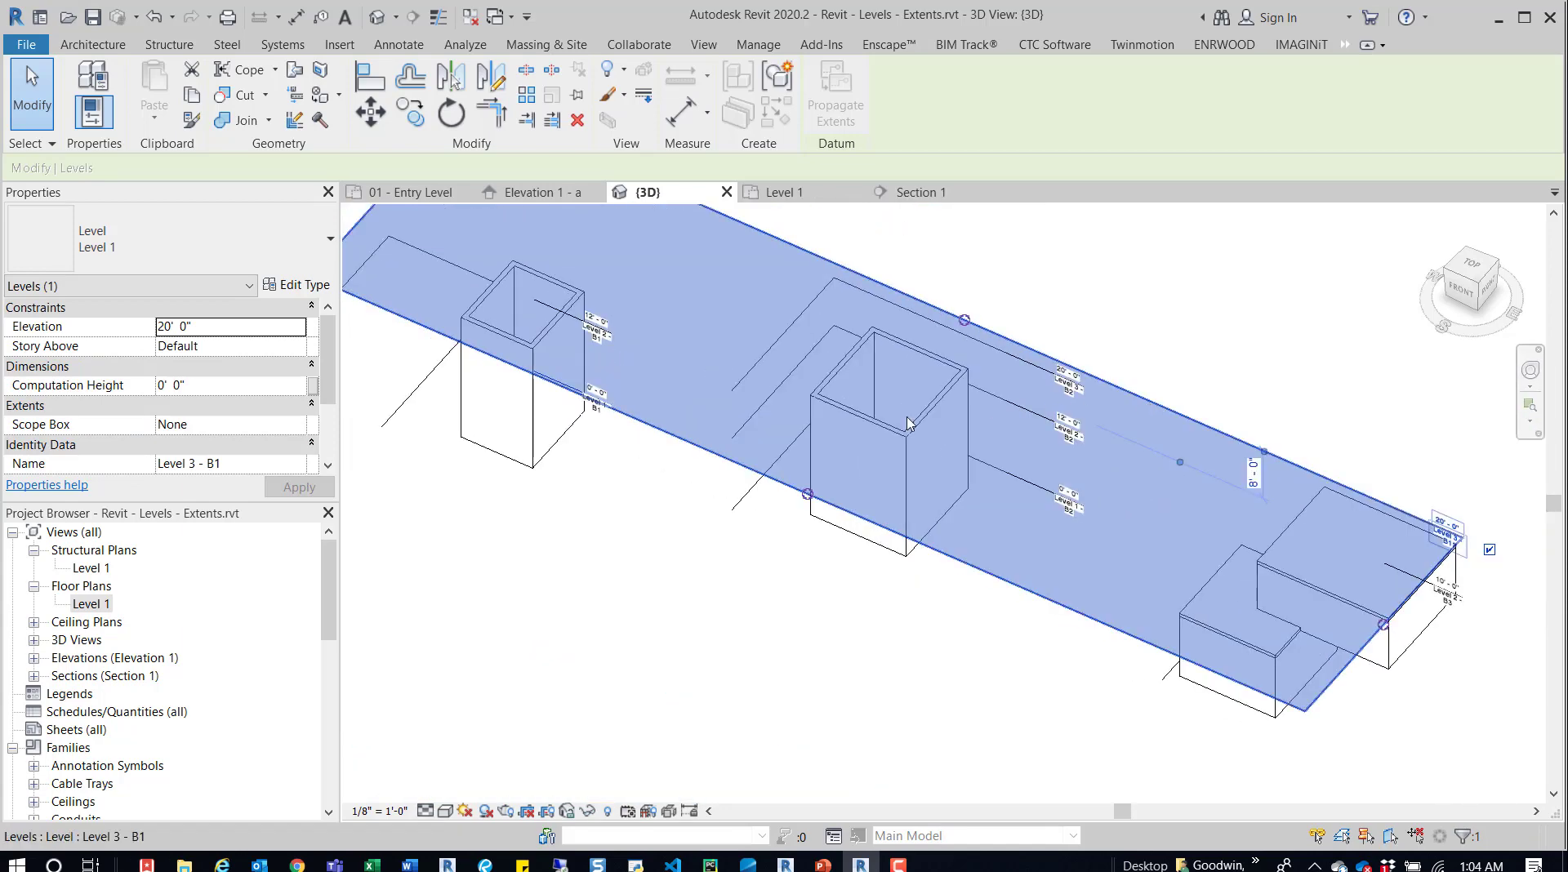
key("Escape")
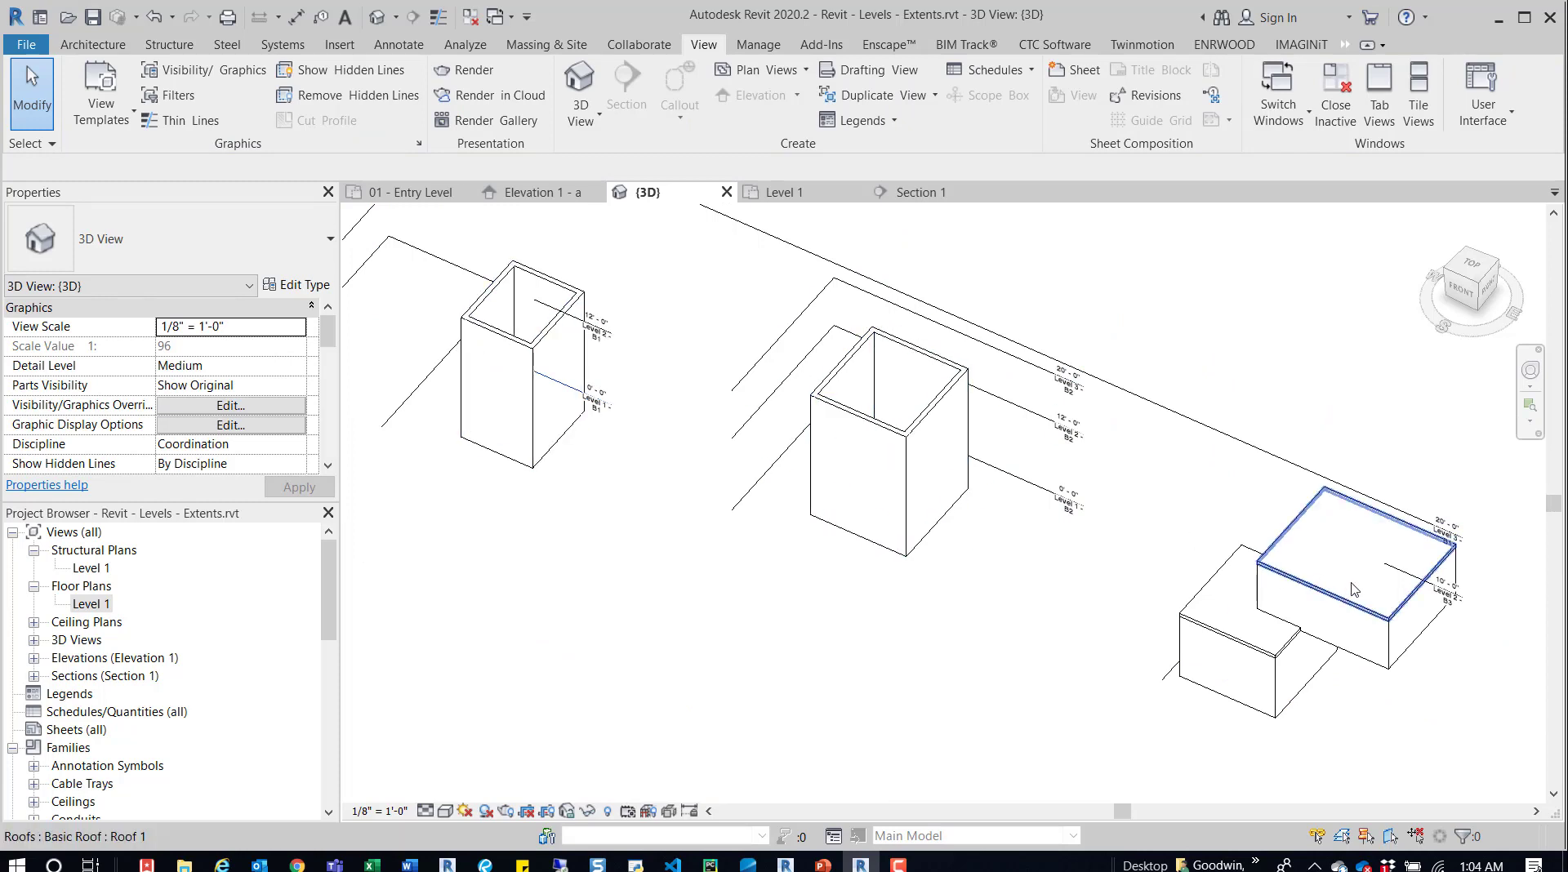
left_click(1417, 512)
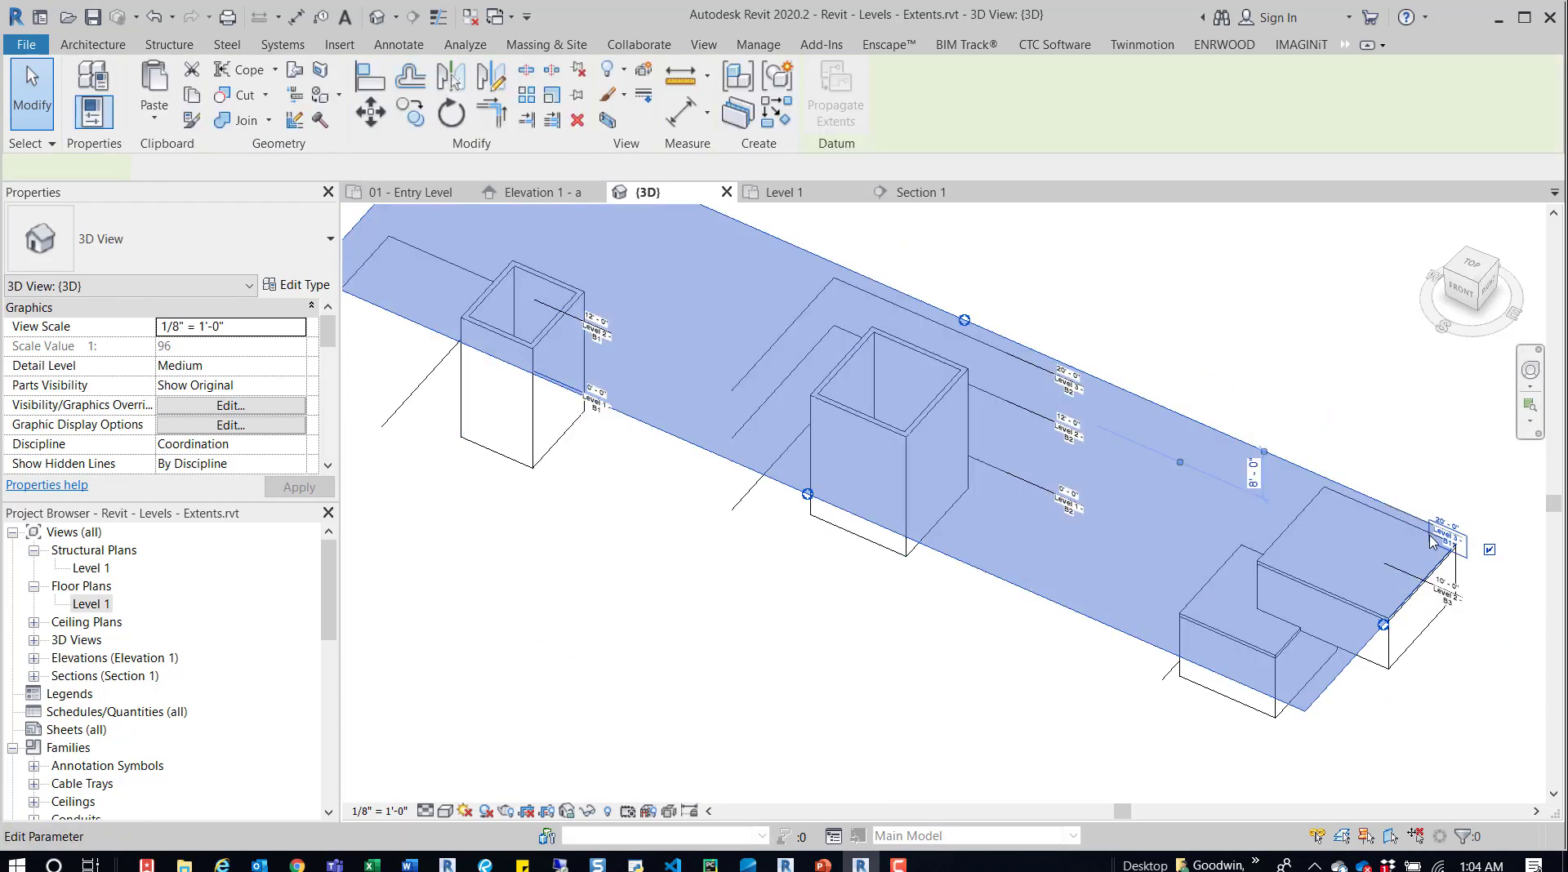
scroll(1425, 513, "up", 5)
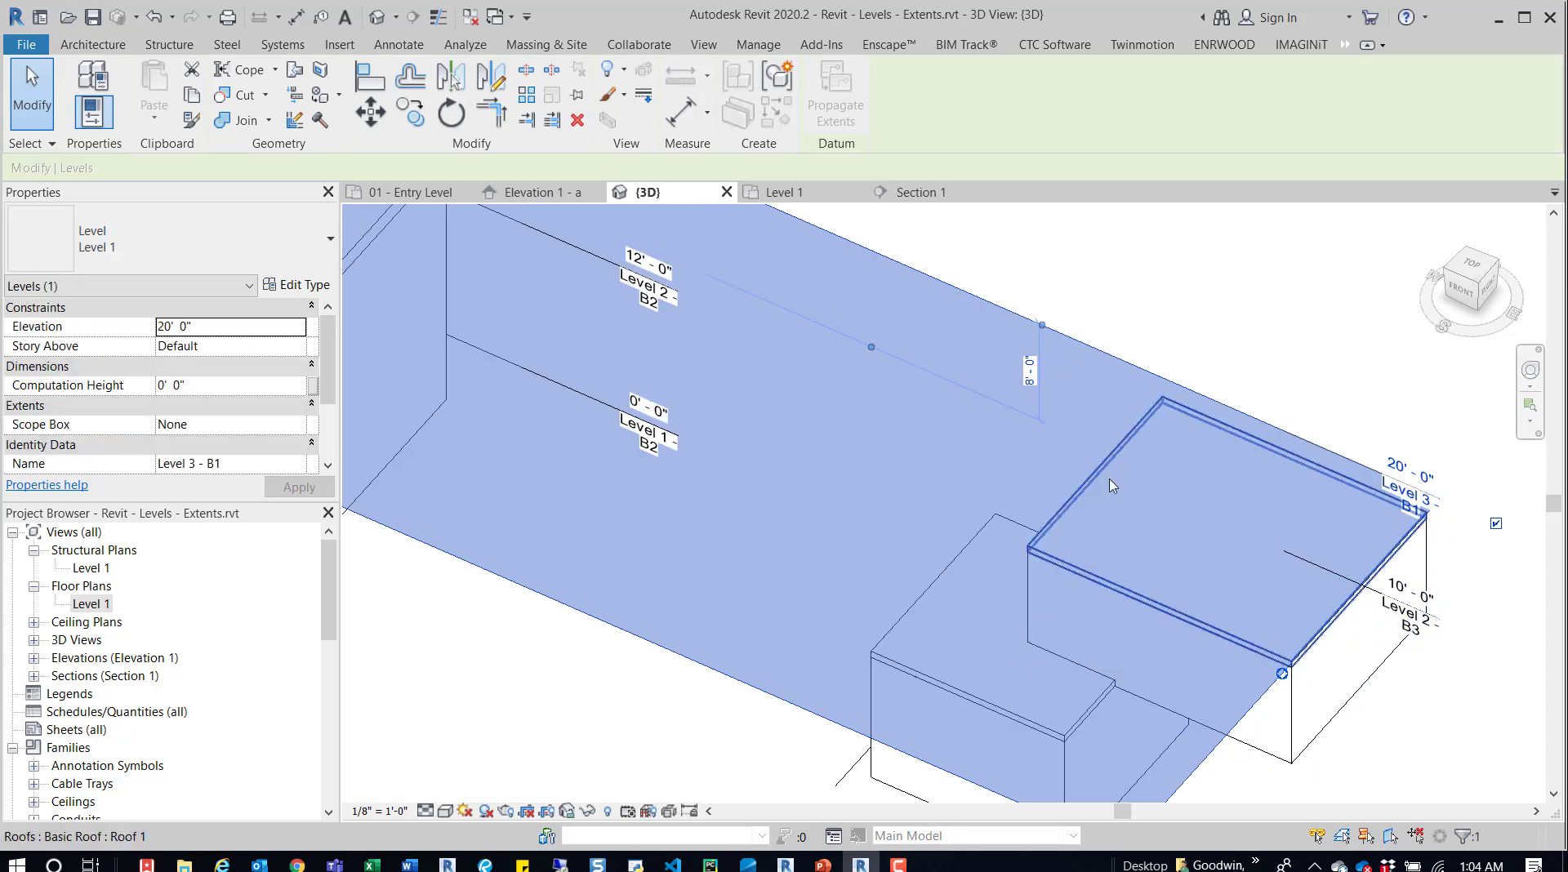
scroll(1109, 485, "down", 5)
scroll(813, 477, "up", 1)
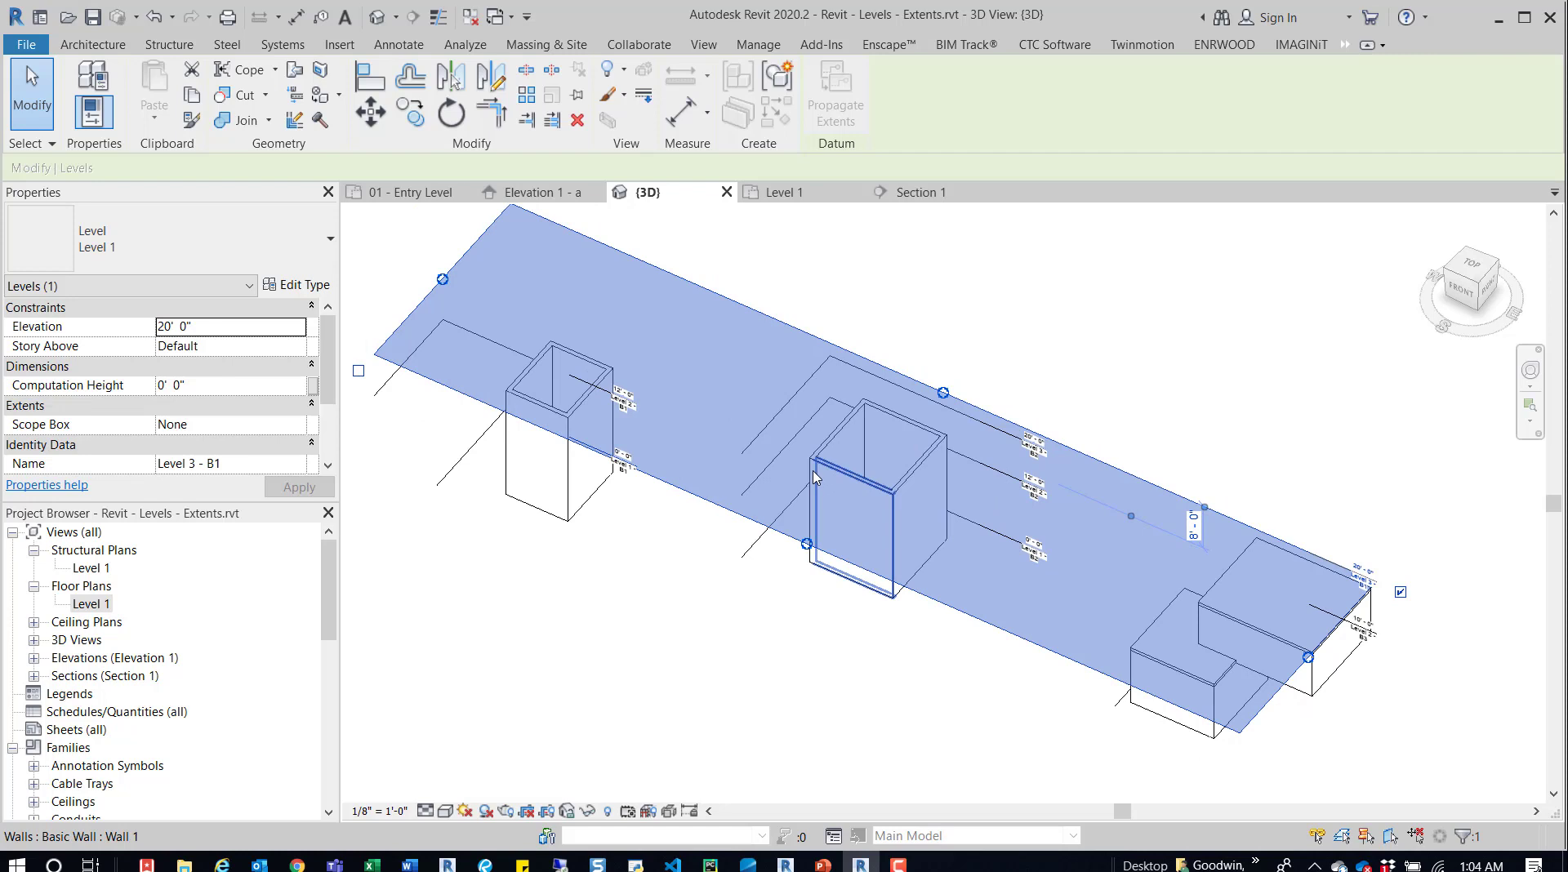
middle_click_drag(814, 478, 752, 347)
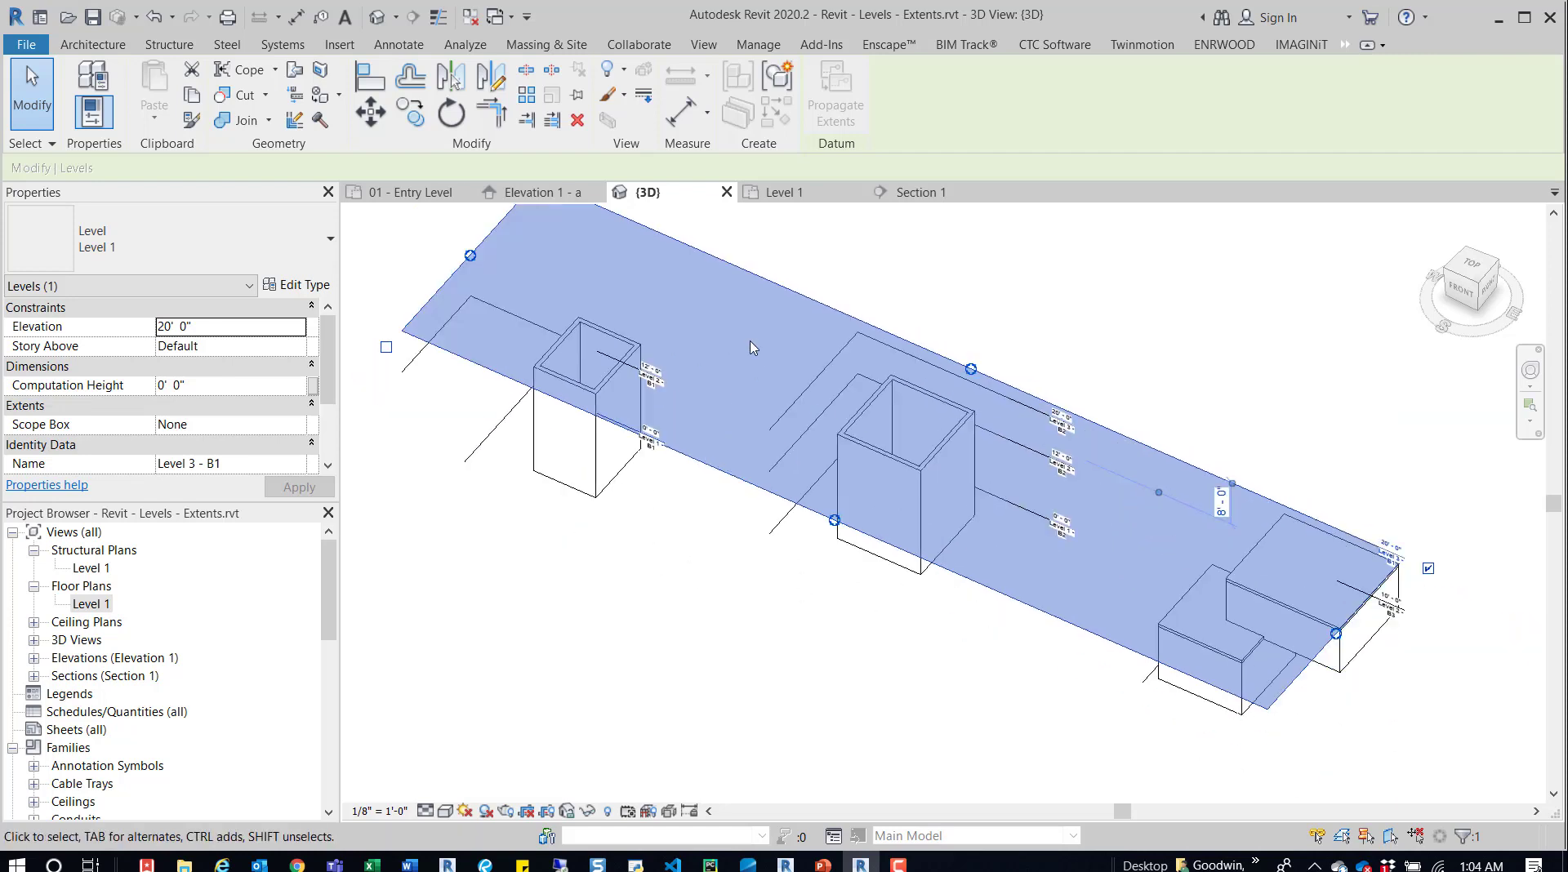
left_click(1228, 369)
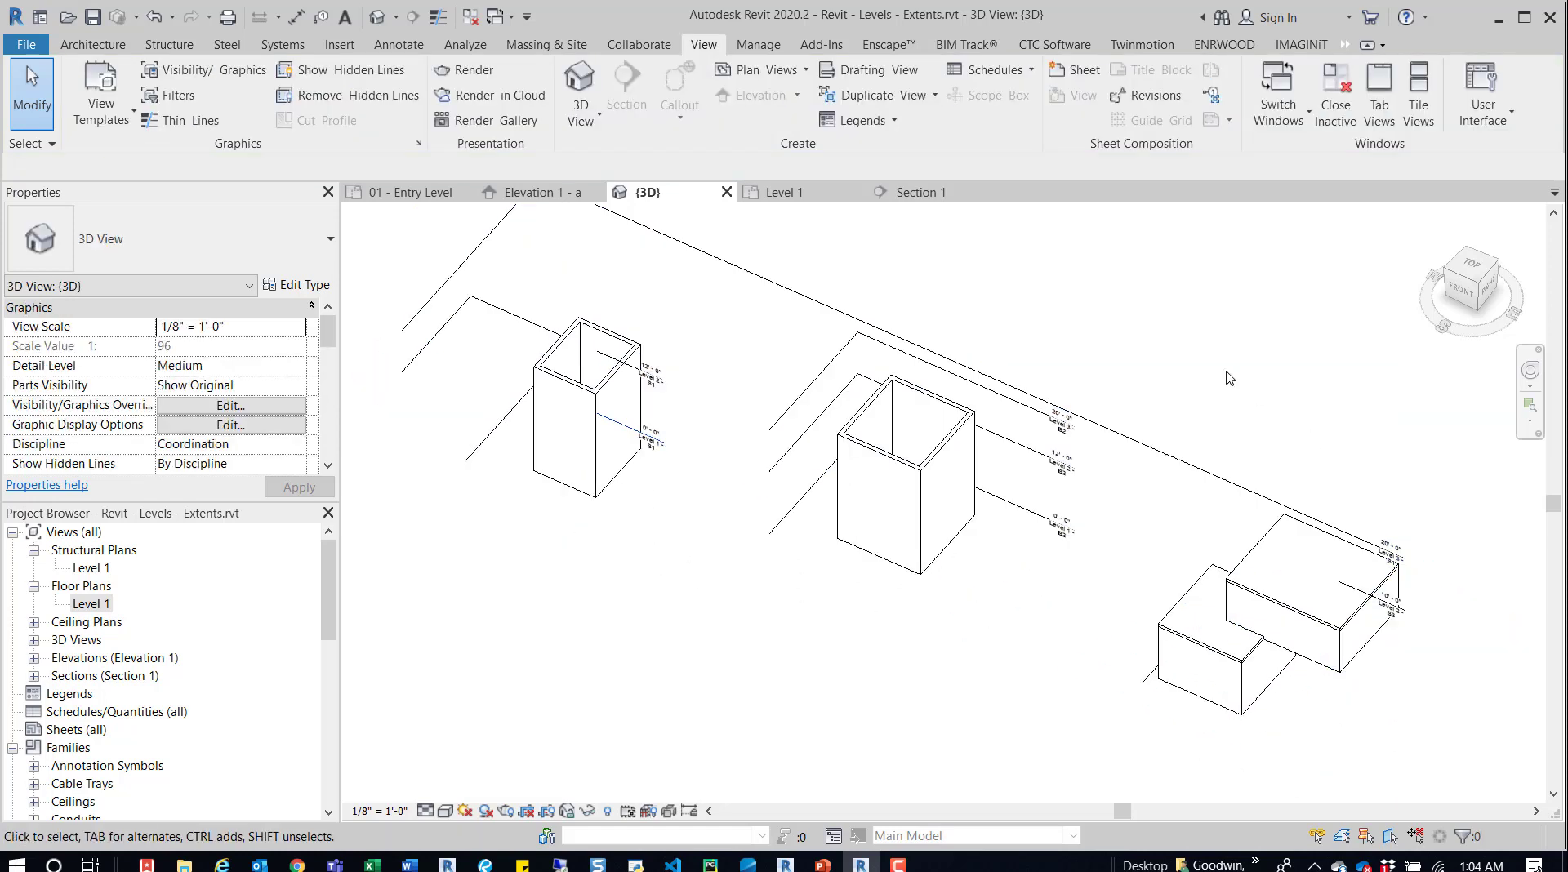
- Pull the far edge of Level 3 - B1 back from the B3 building to just past the B2 building
left_click(1280, 505)
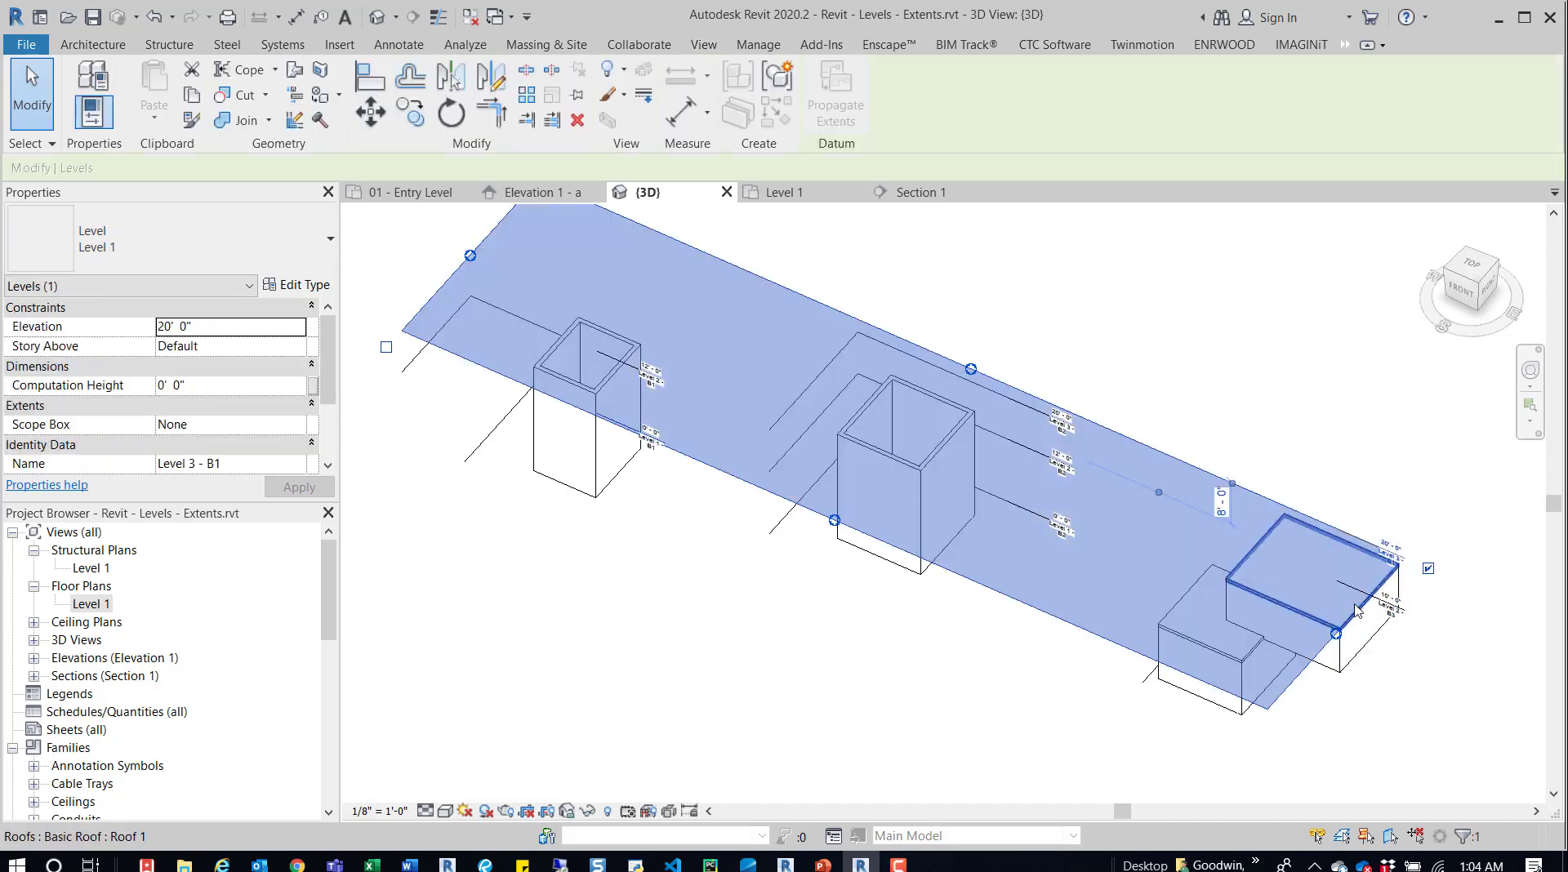
left_click_drag(1336, 633, 1063, 516)
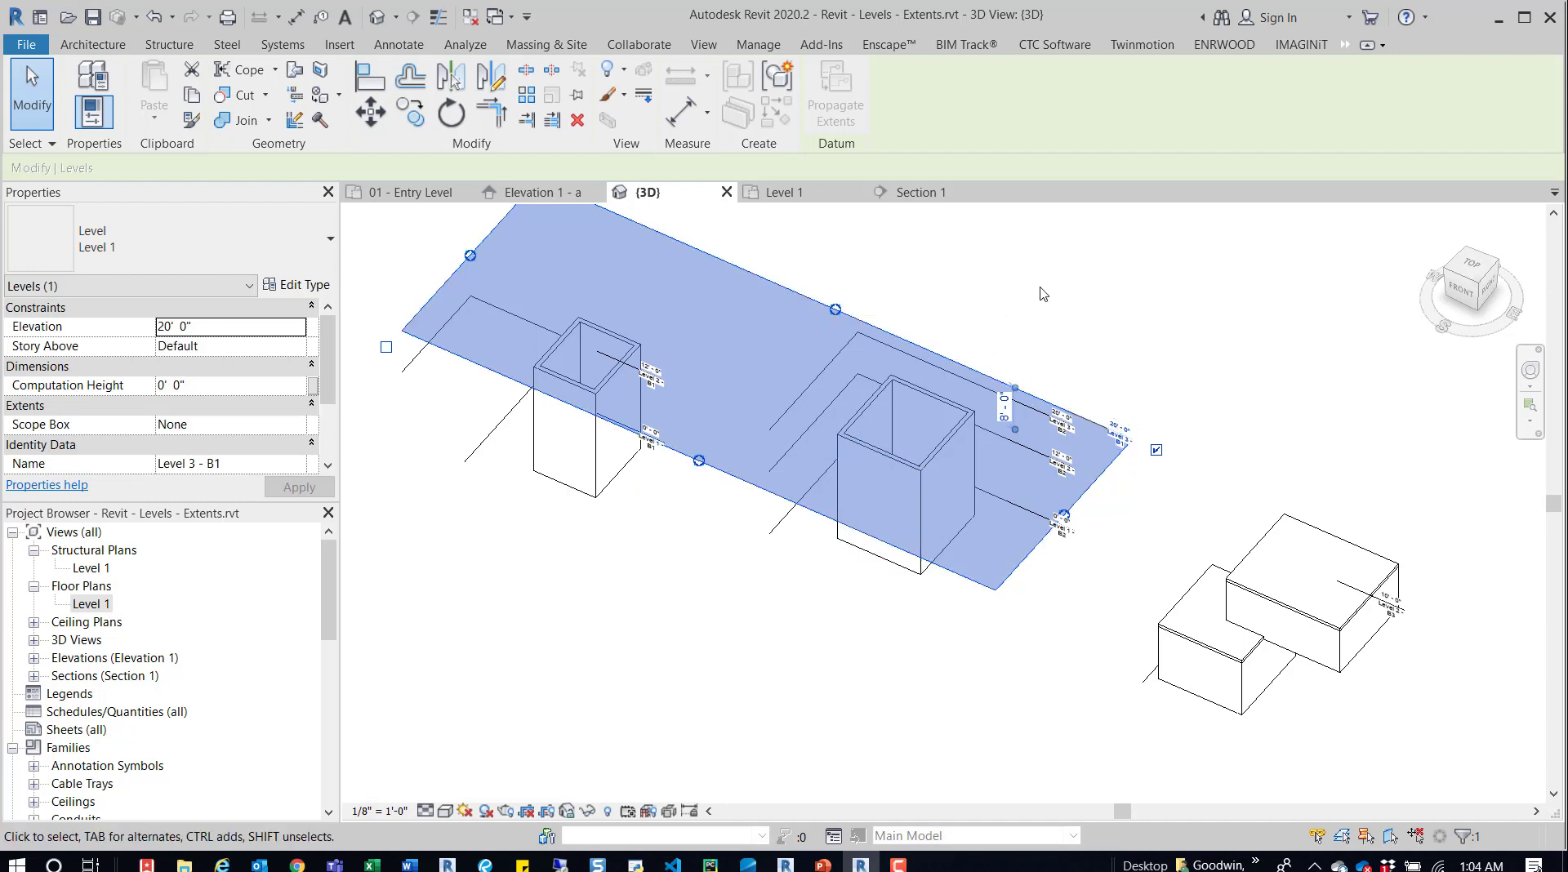
left_click(1018, 257)
- Examine in Section 1 where Level 3 - B1 ends relative to the B2 and B3 levels
left_click(916, 195)
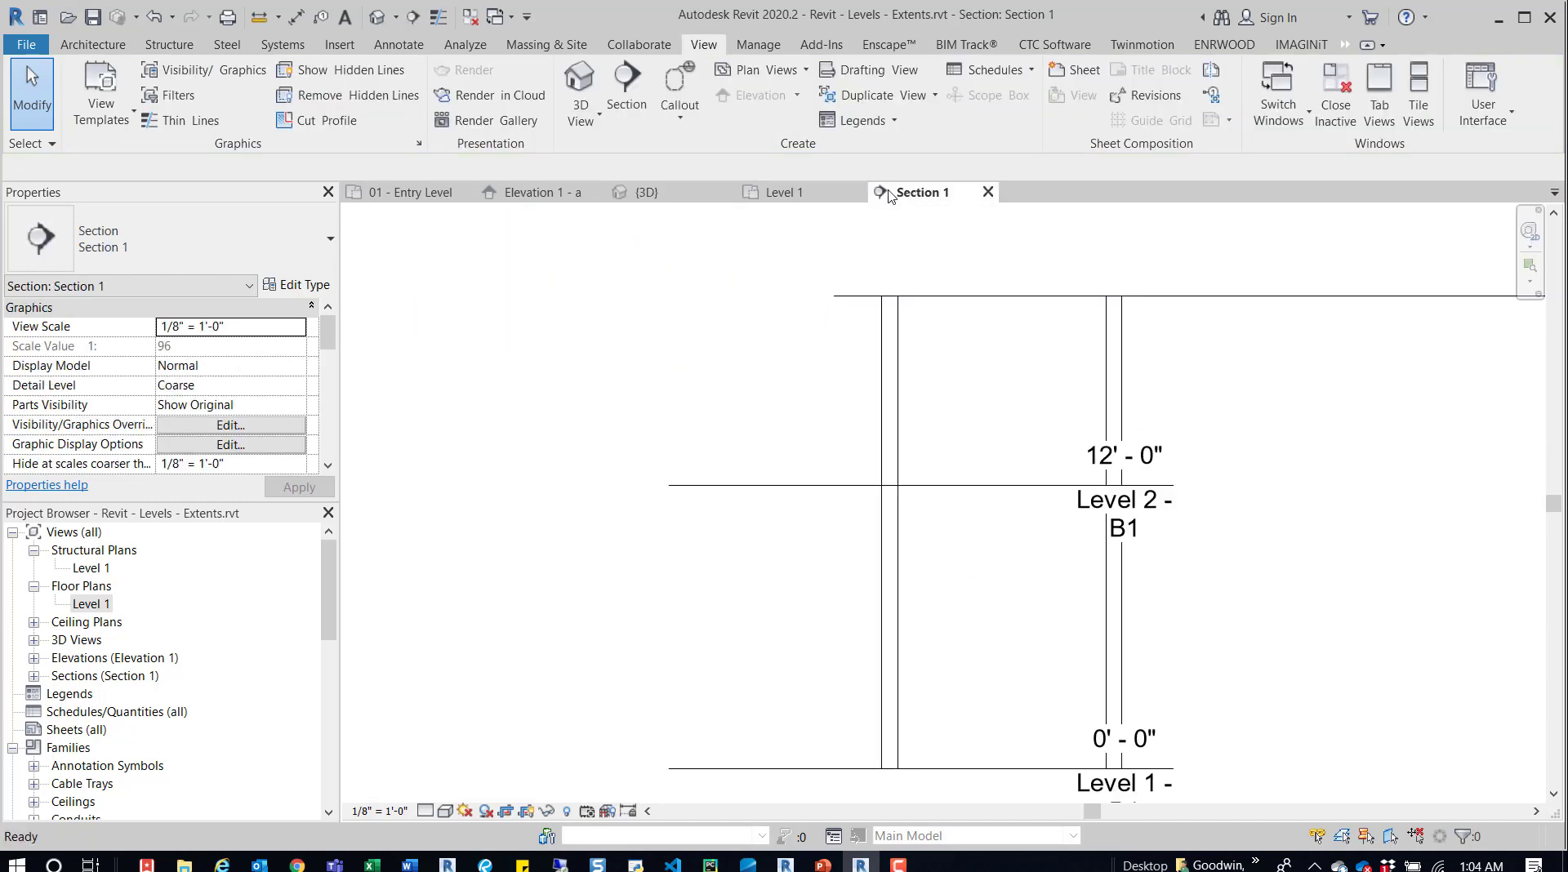
left_click(787, 190)
middle_click_drag(1184, 347, 577, 392)
left_click(921, 192)
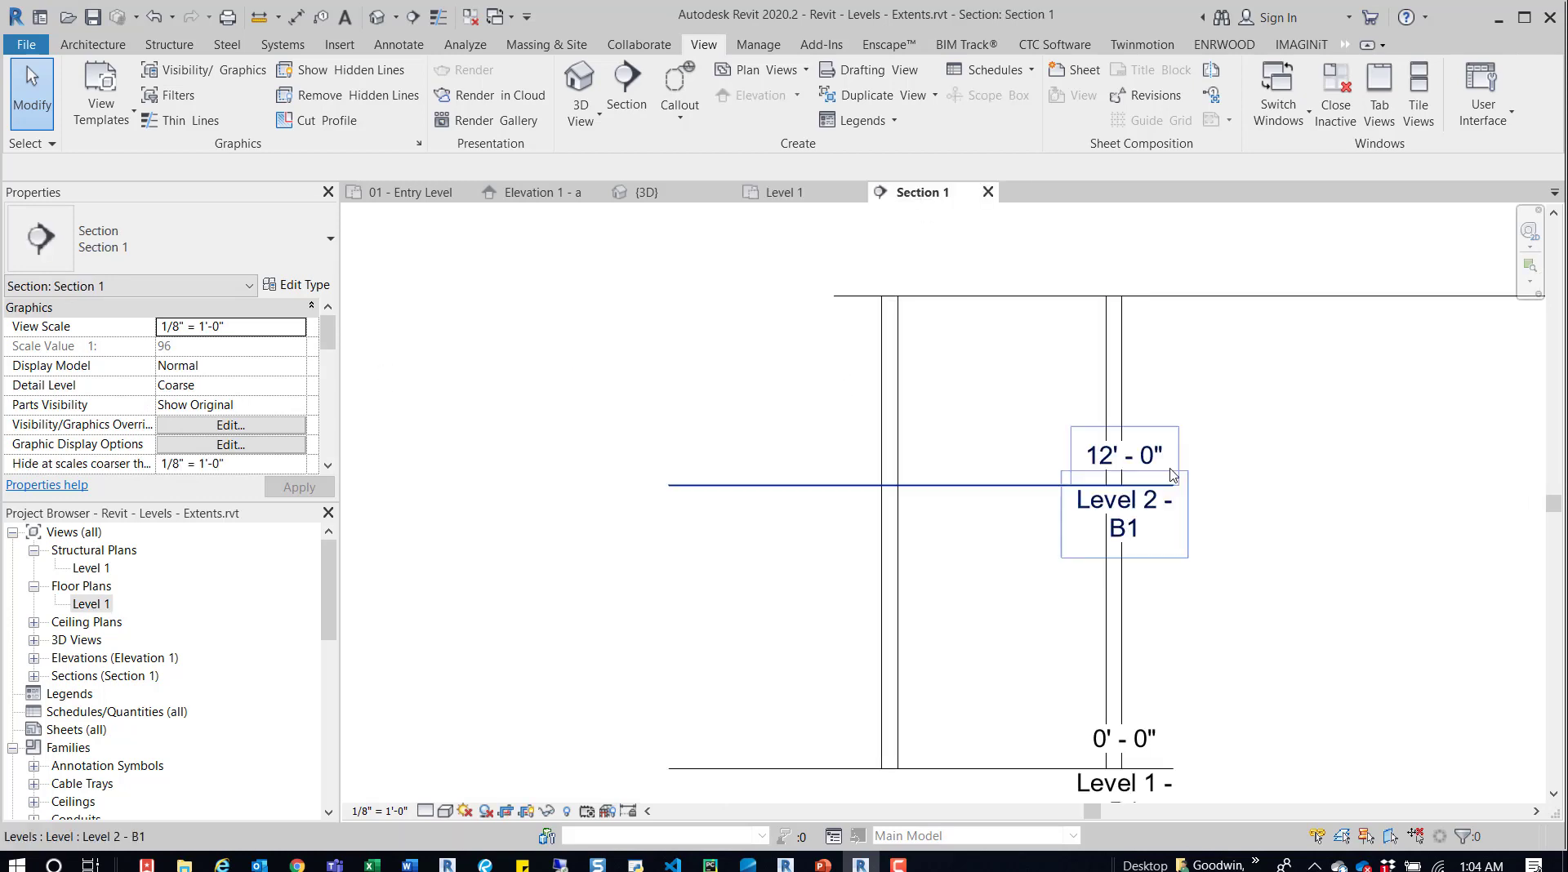
scroll(778, 304, "up", 2)
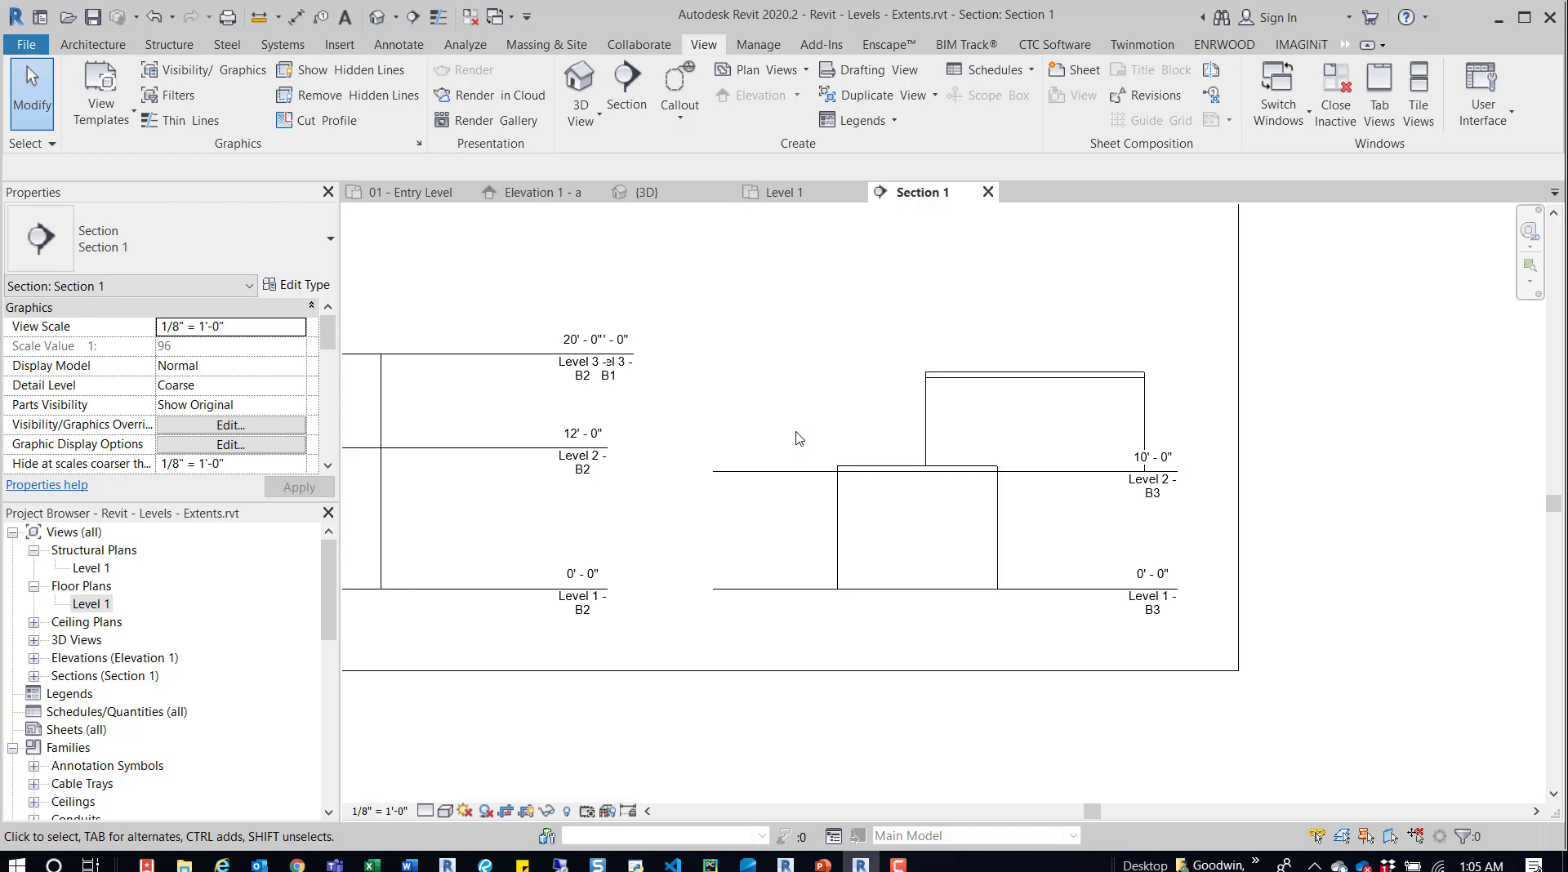
- Inspect the 2D and model extents of the B3 levels in Section 1, focusing on Level 2 - B3
left_click_drag(765, 433, 739, 625)
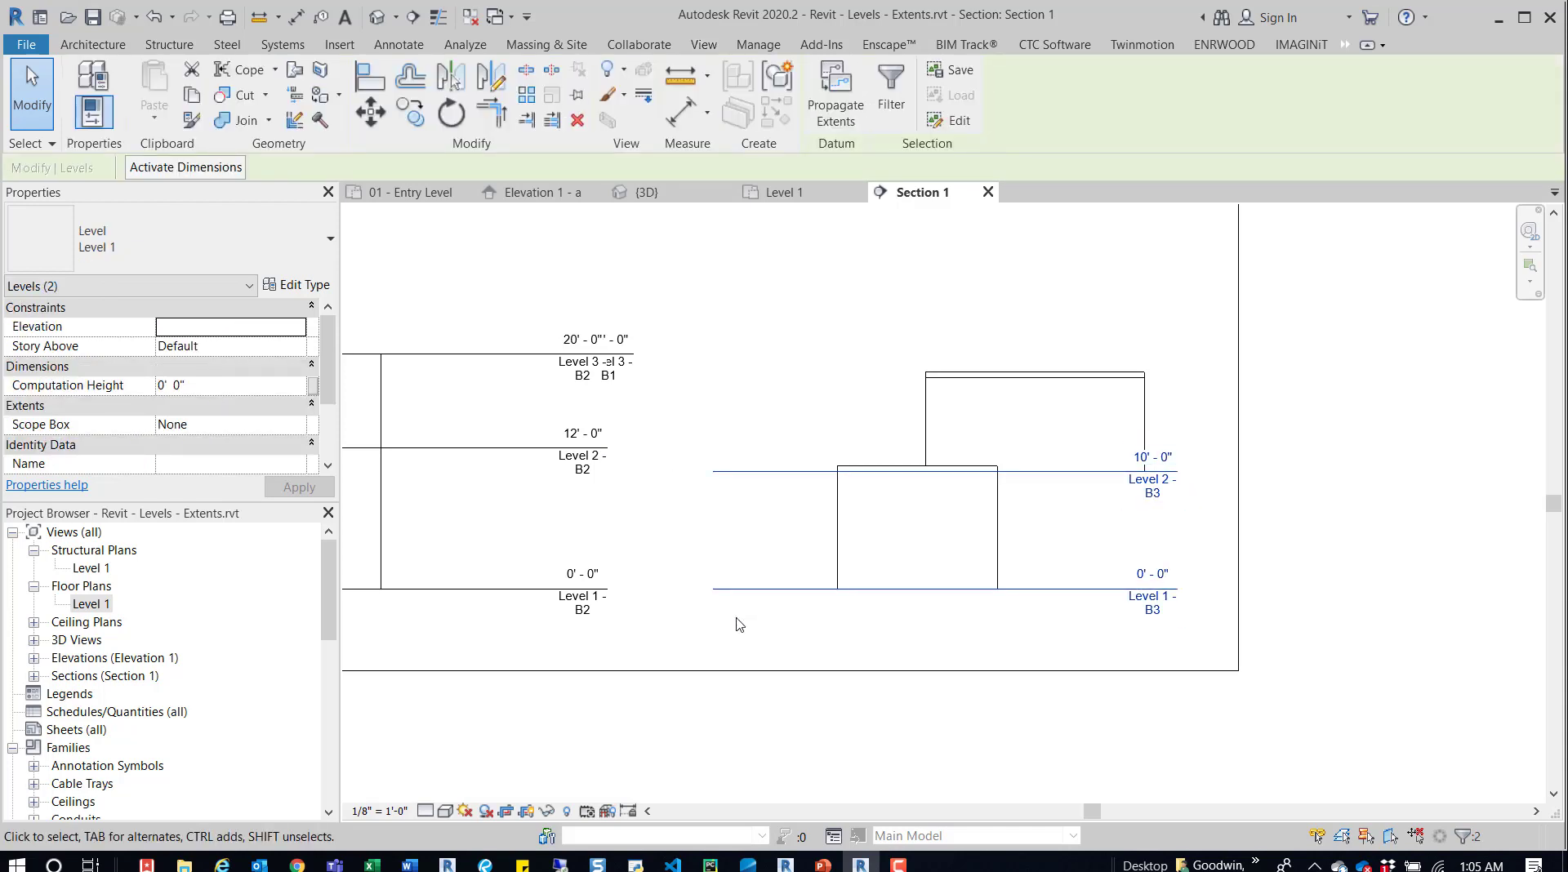
left_click(782, 472)
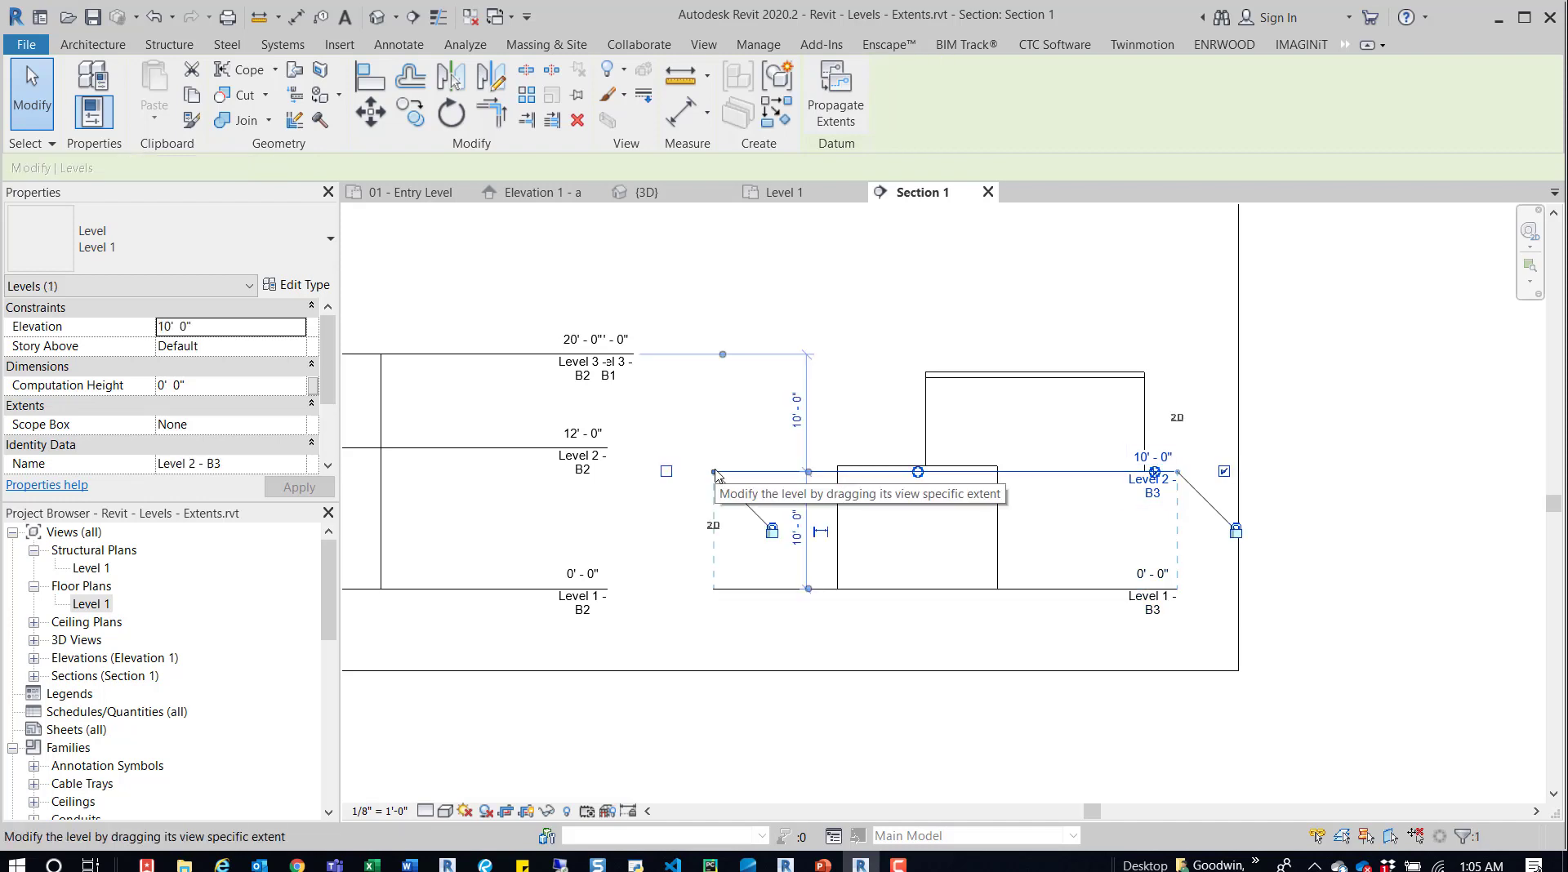
mouse_move(715, 472)
left_mouse_down()
mouse_move(891, 472)
mouse_move(713, 472)
left_mouse_up()
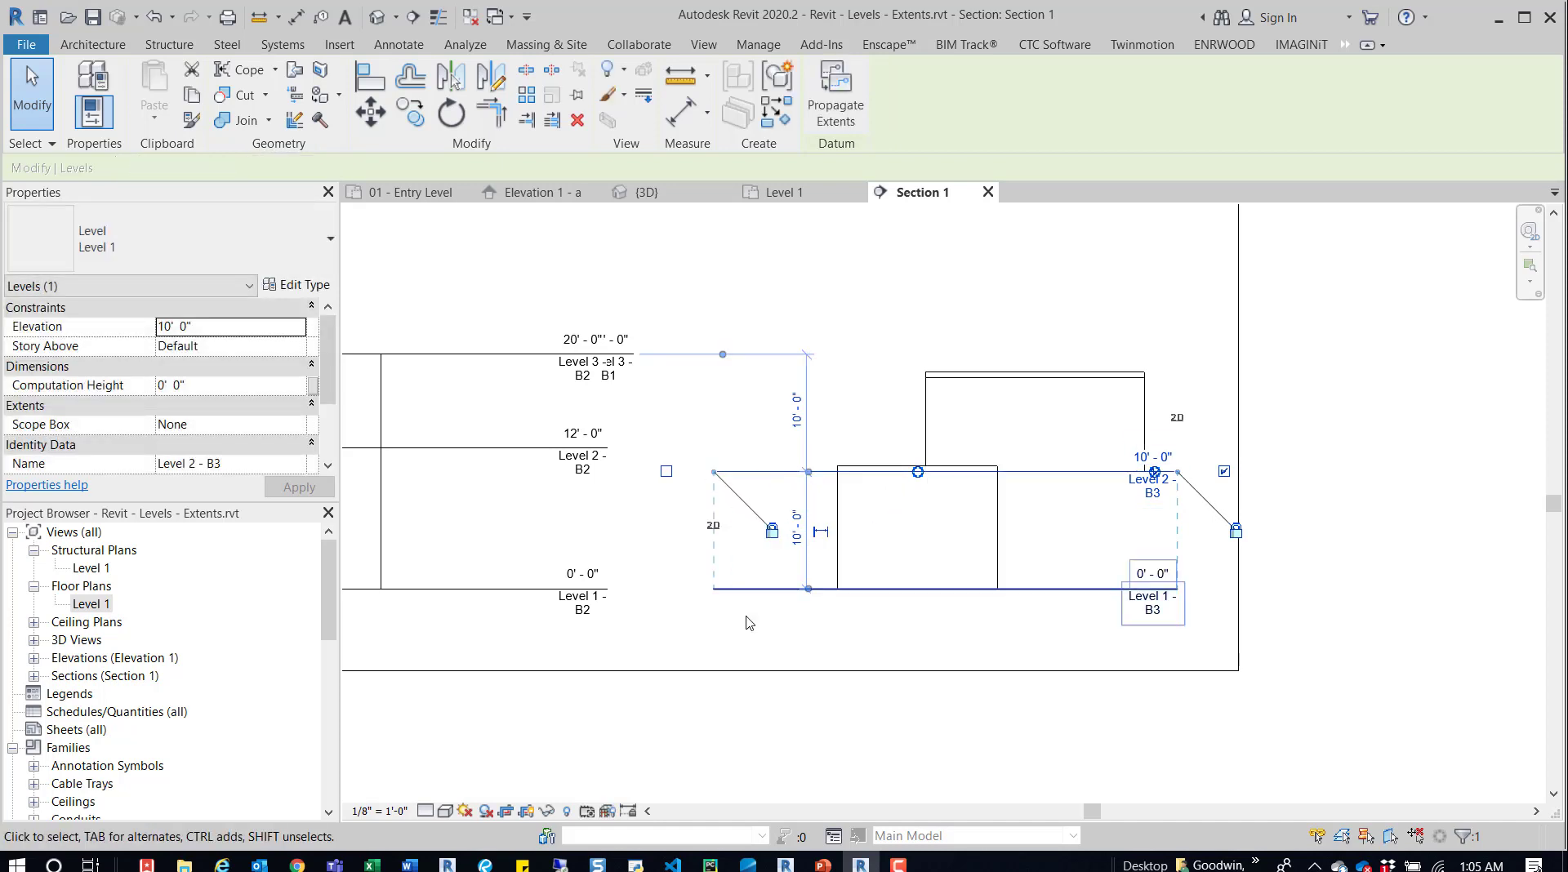
left_click(890, 274)
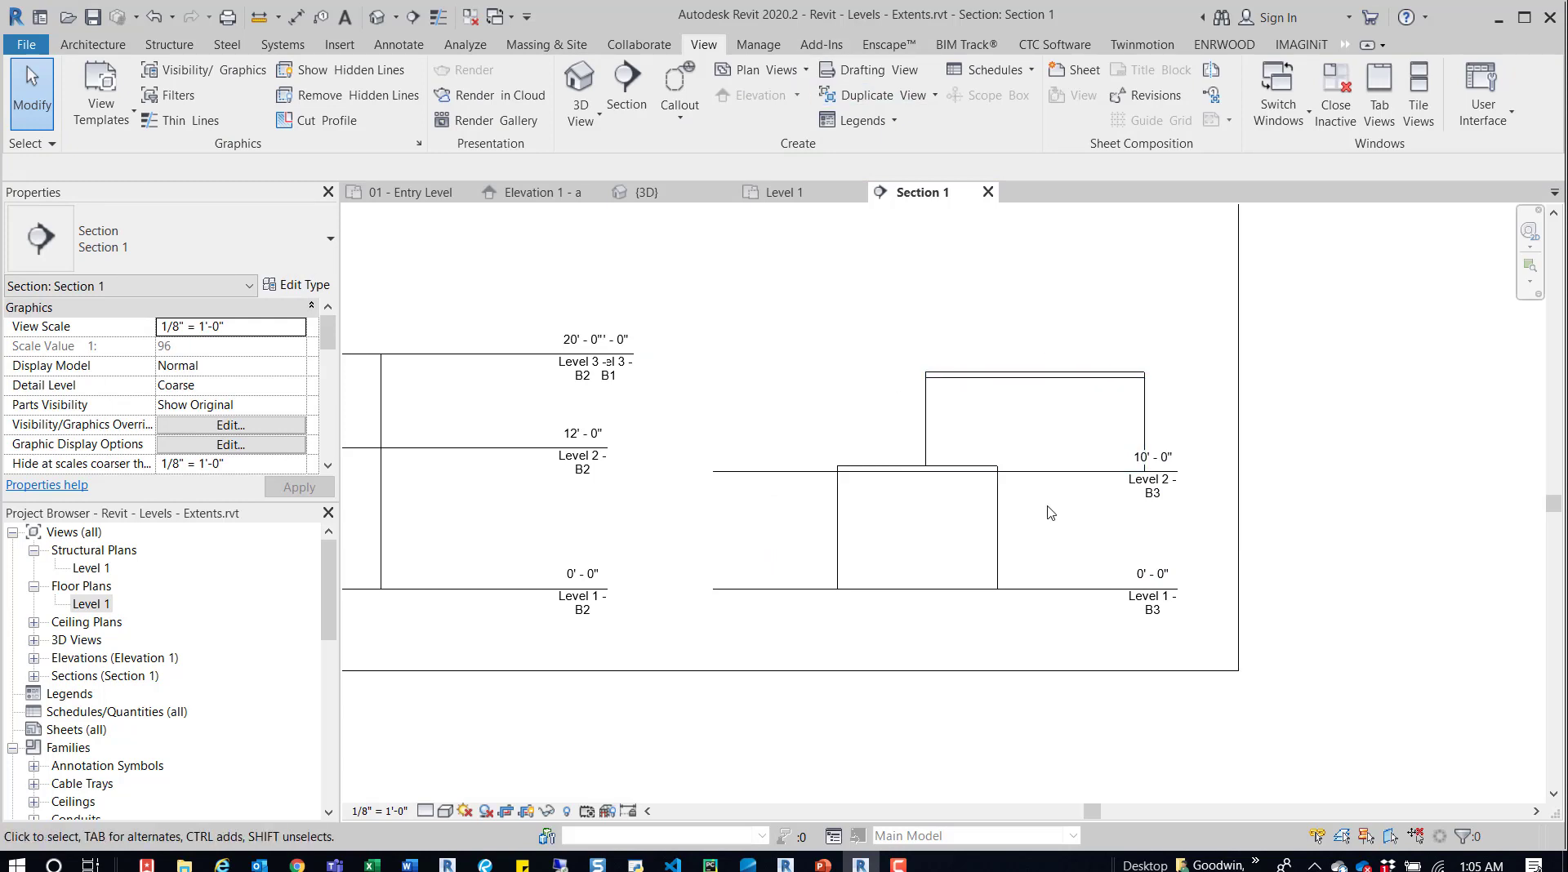
- Stretch the left model extents of Level 2 - B3 and Level 1 - B3 out to their 2D ends
left_click(794, 472)
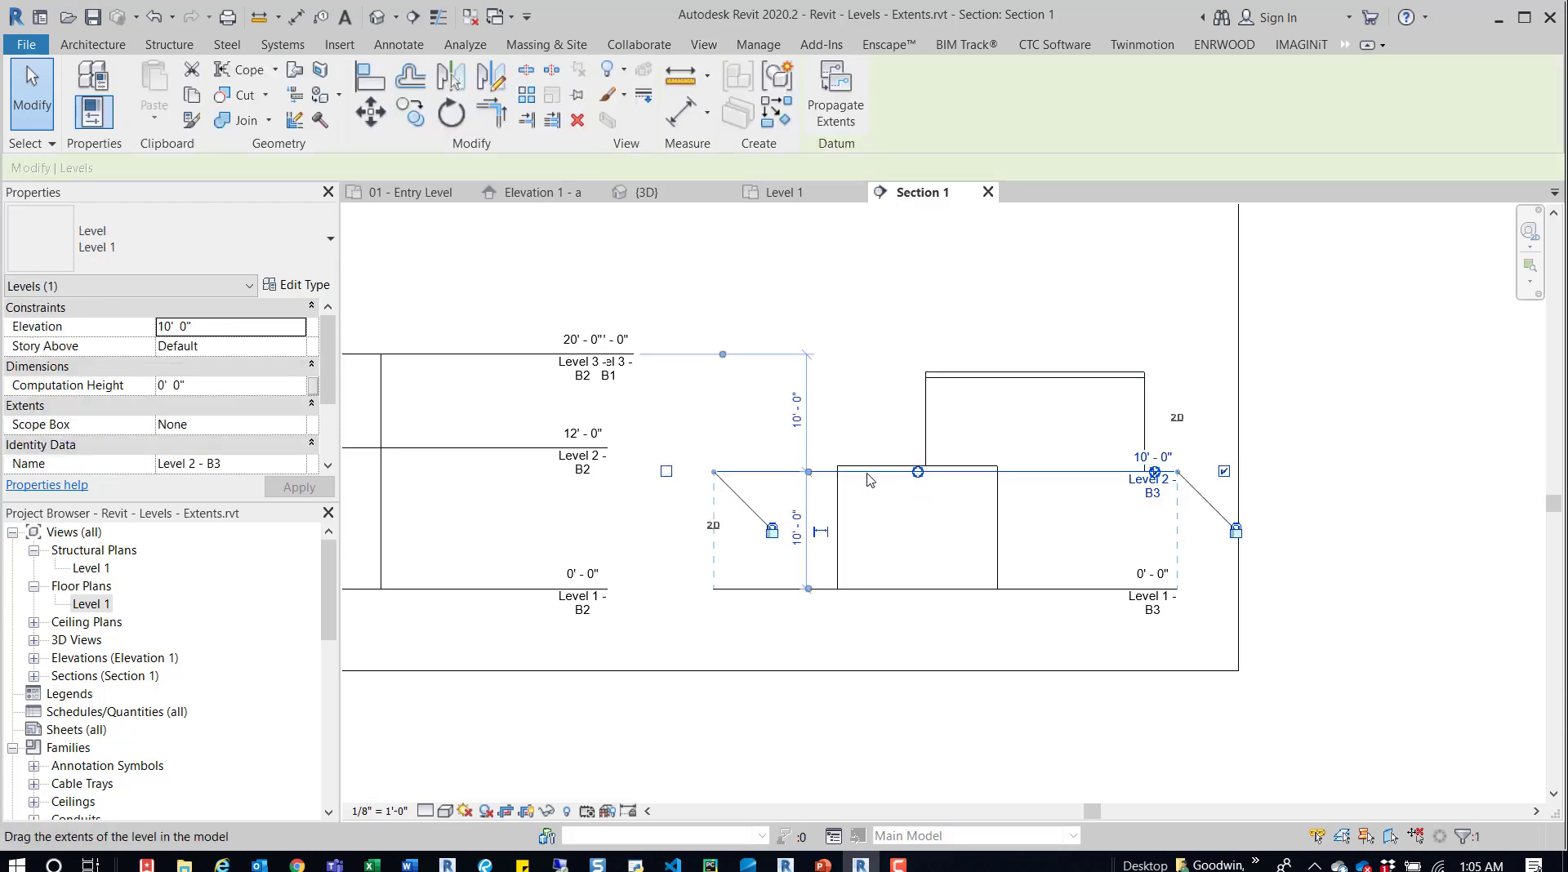
left_click_drag(868, 474, 711, 471)
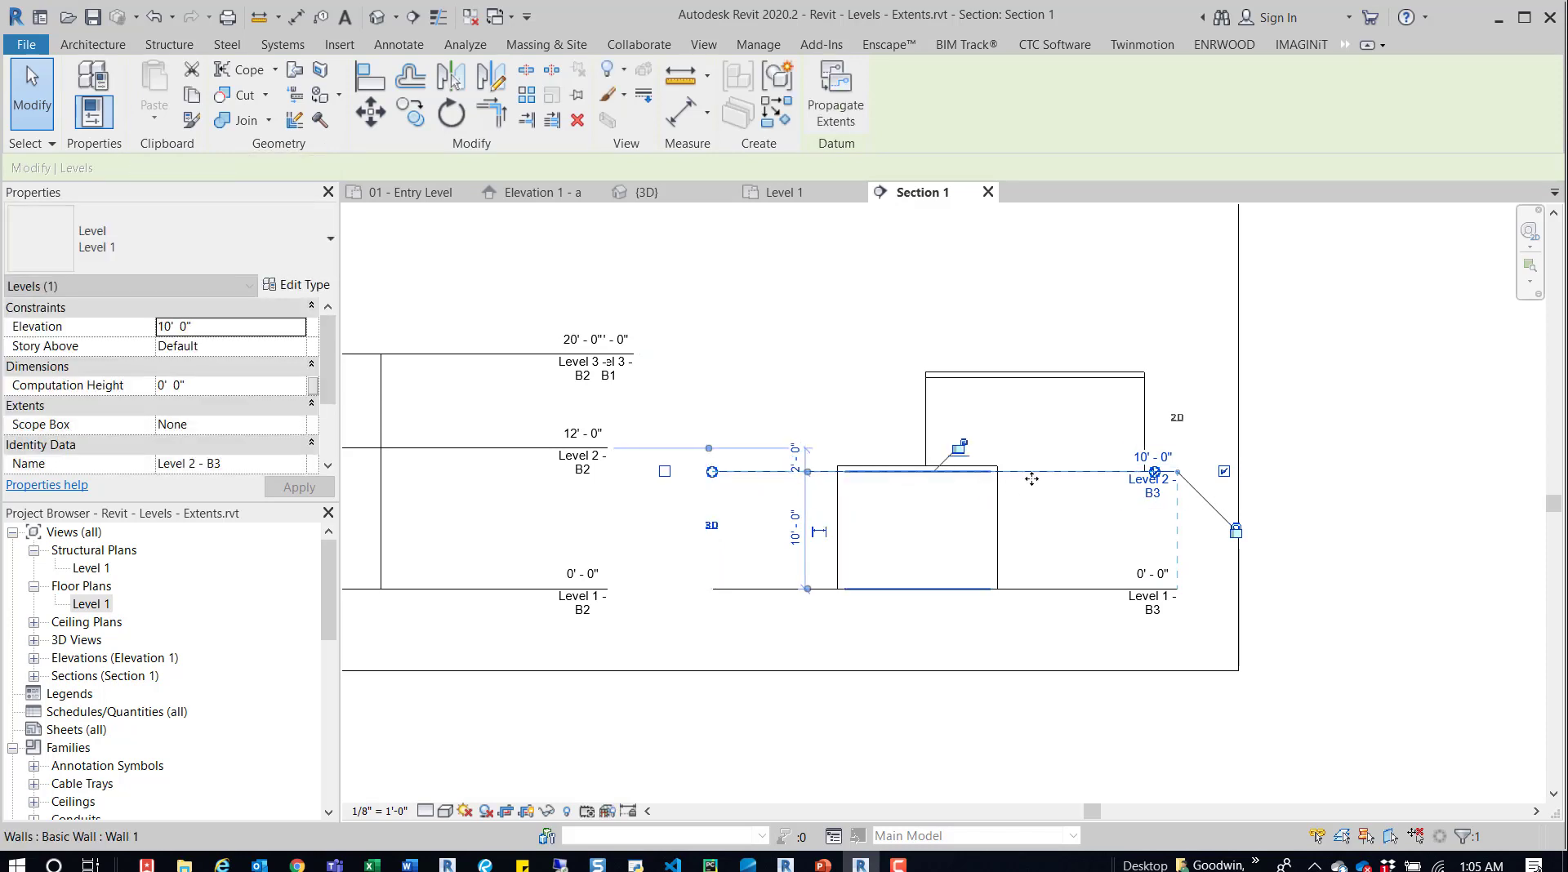
left_click(1018, 589)
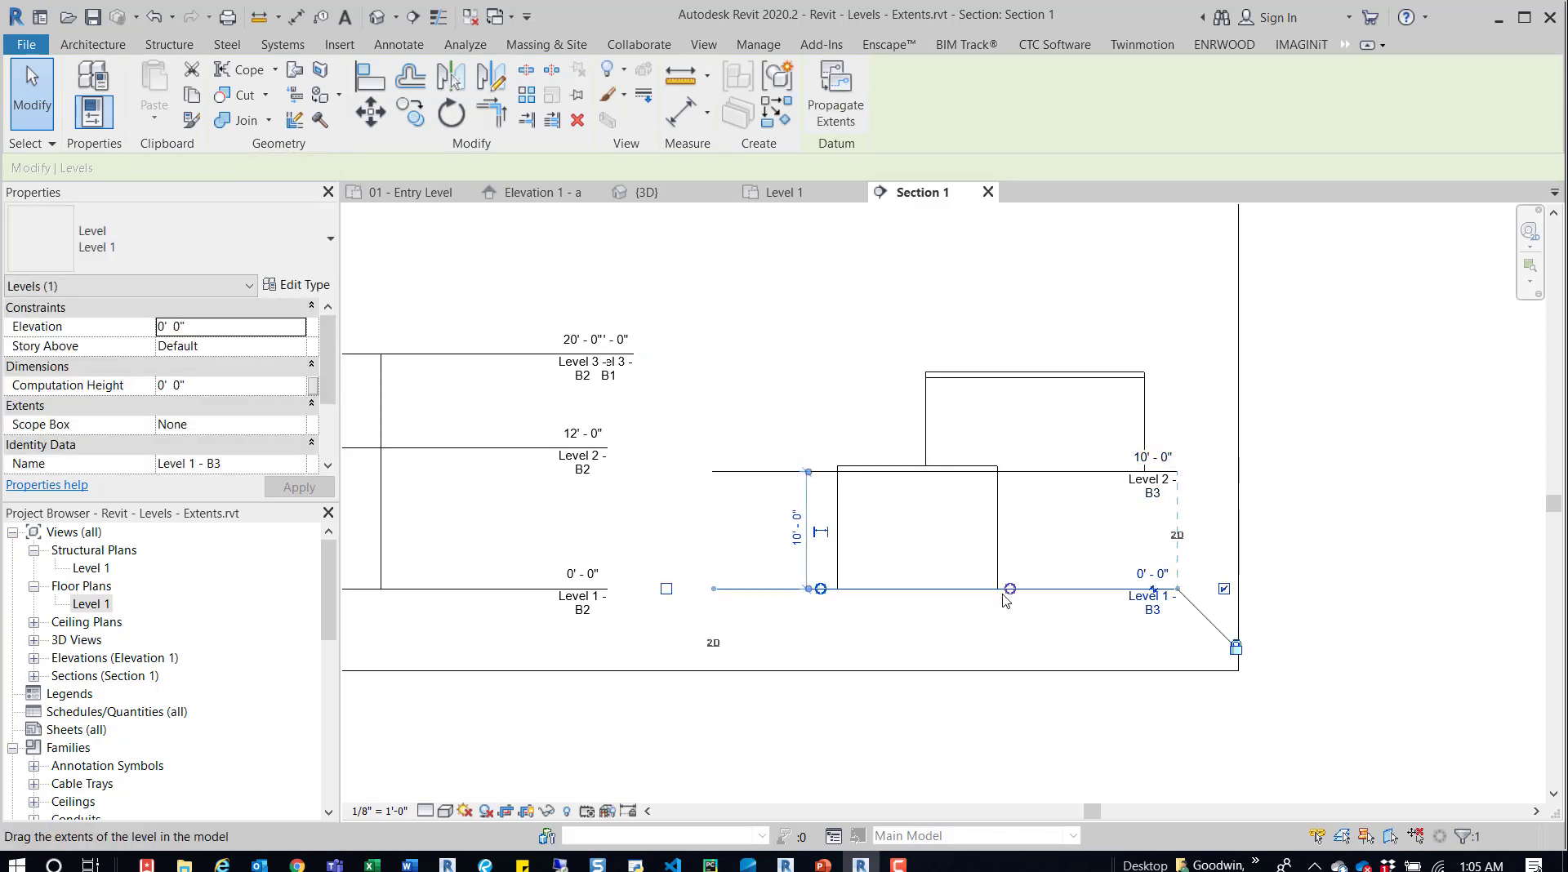
left_click_drag(829, 600, 642, 587)
scroll(831, 604, "up", 2)
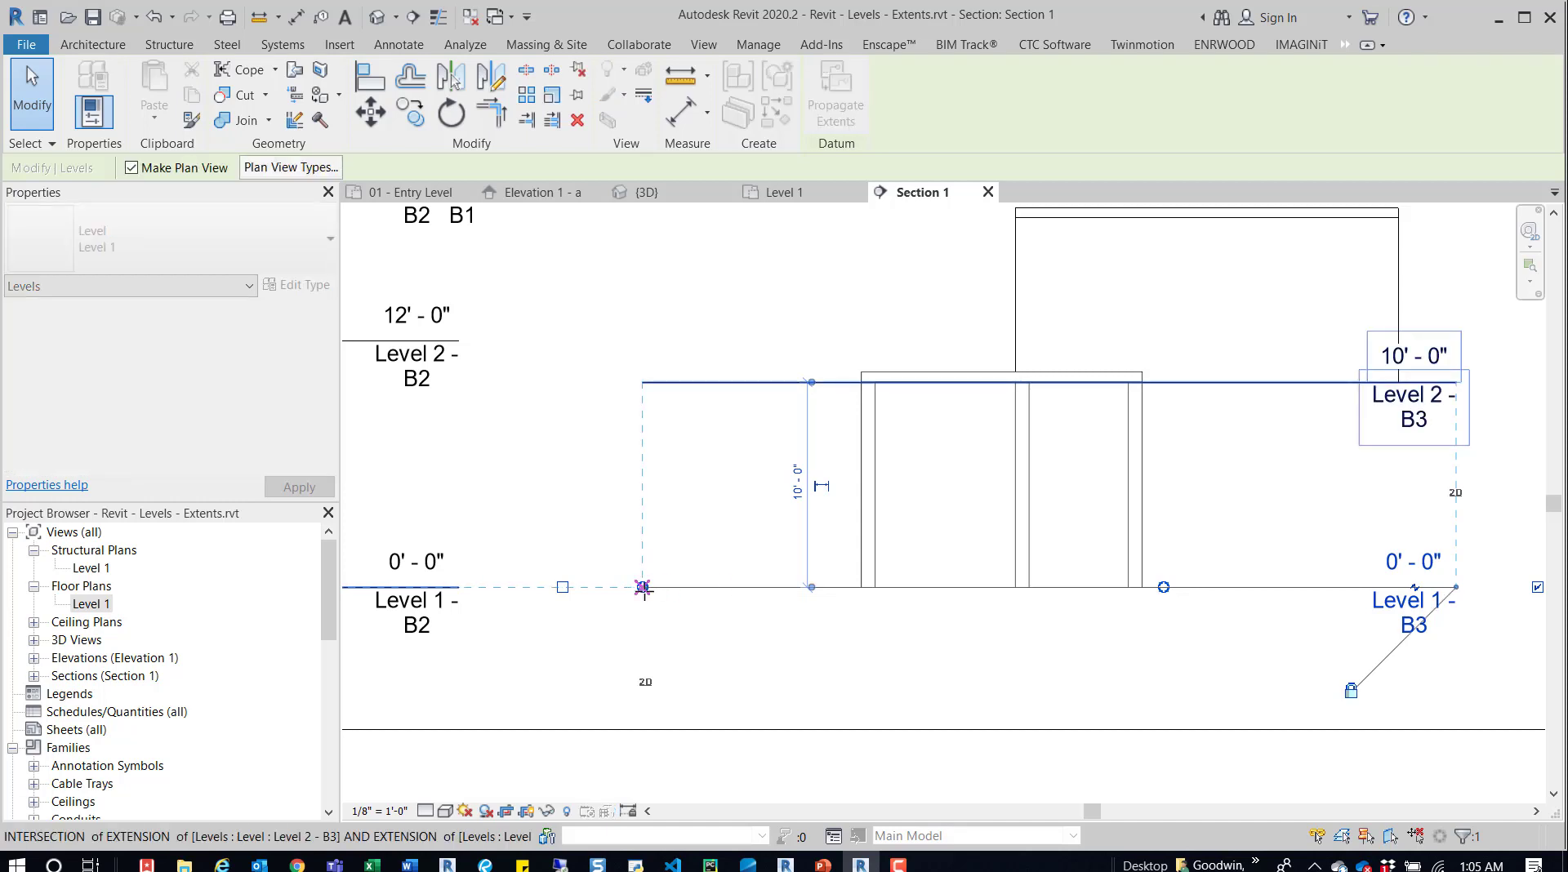
- Stretch the right model extents of Level 1 - B3 and Level 2 - B3 out to their 2D ends
left_click_drag(1163, 589, 1459, 587)
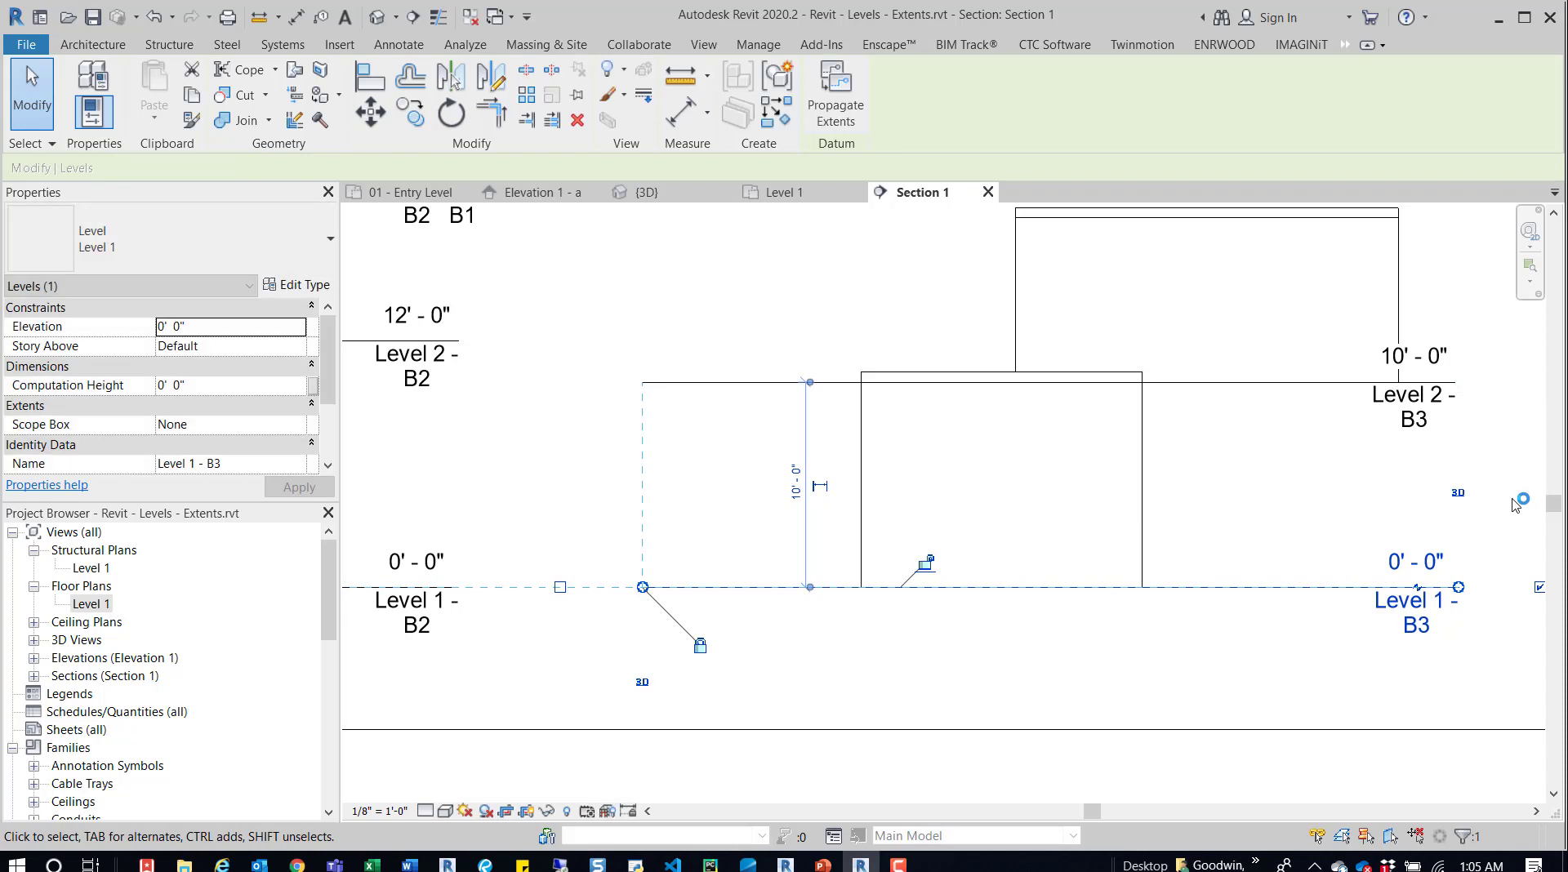
left_click(1419, 397)
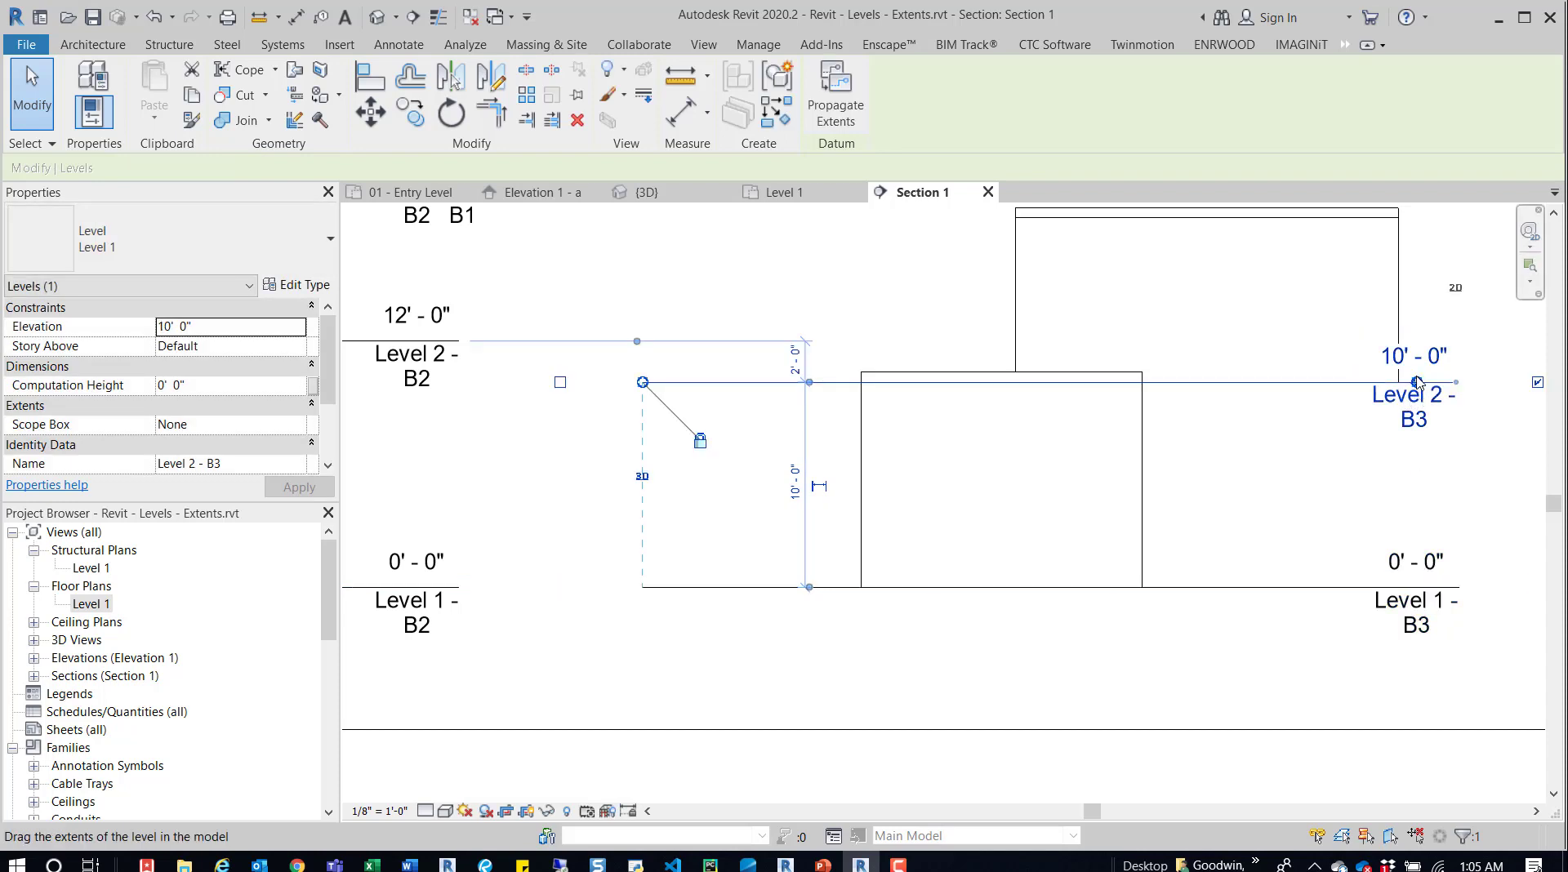
left_click_drag(1417, 381, 1458, 381)
left_click(1455, 530)
scroll(1263, 579, "down", 3)
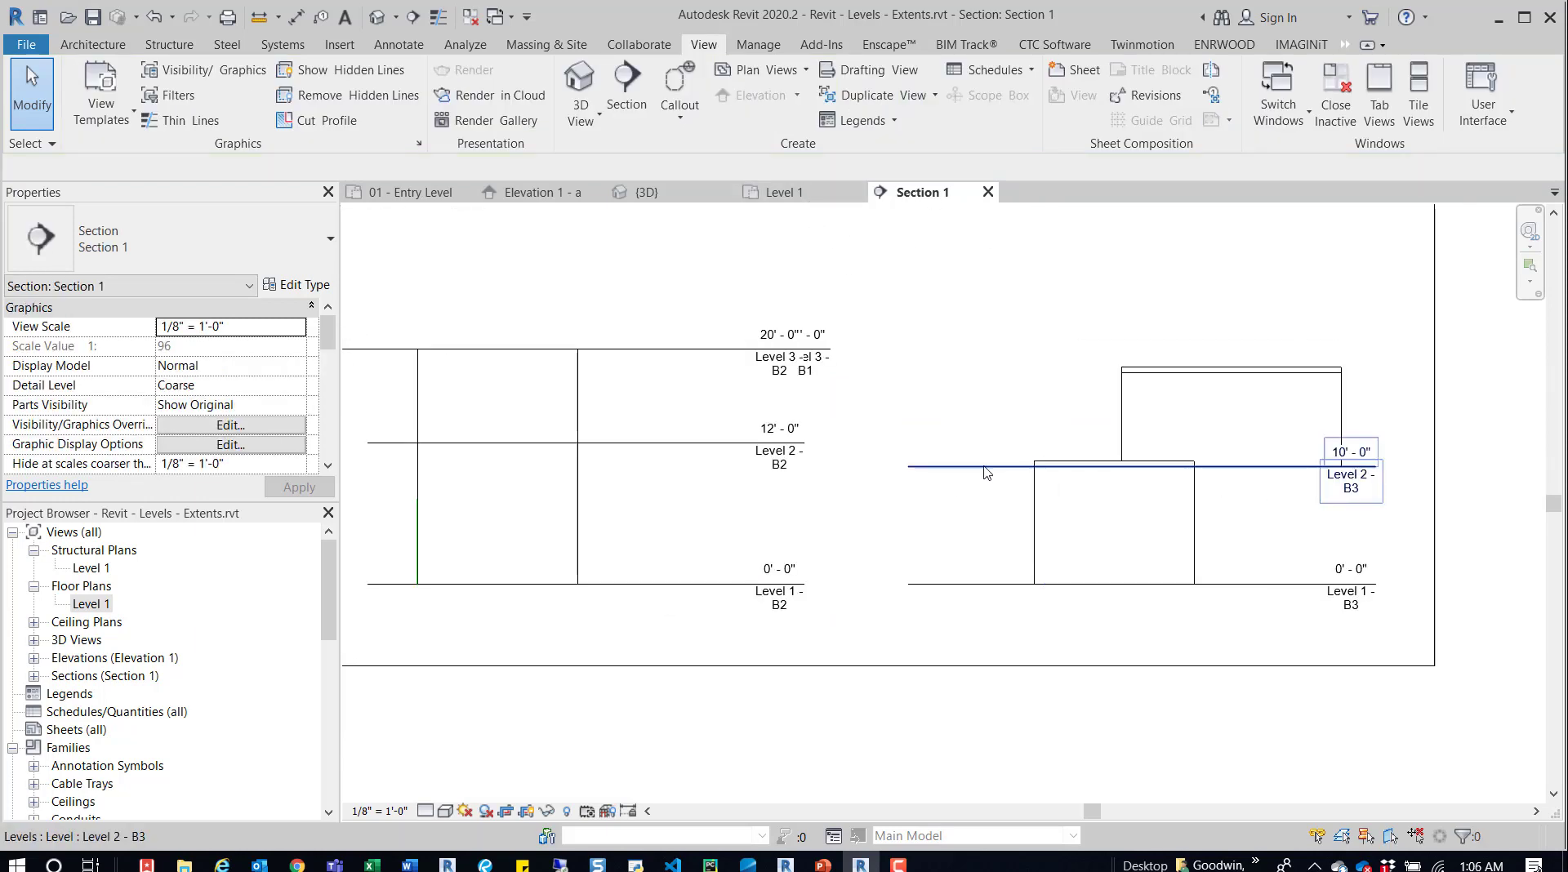
- In the 3D view, pull both side extents of Level 2 - B3 in to just outside the upper box of the B3 building
left_click(776, 192)
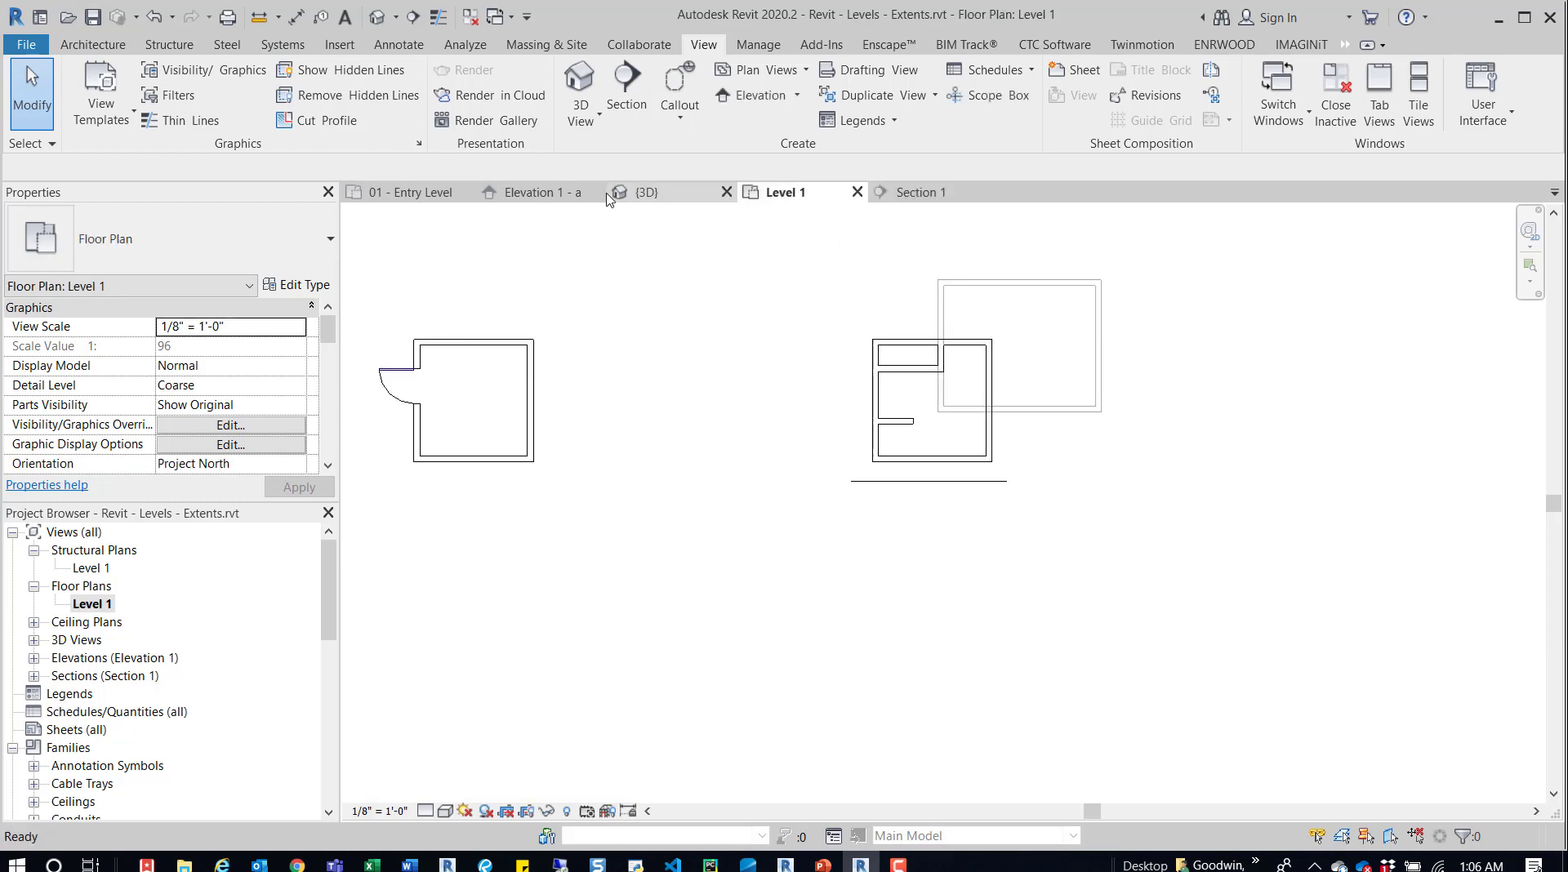
left_click(645, 192)
middle_click_drag(1013, 432, 1092, 555, "shift")
scroll(980, 327, "up", 2)
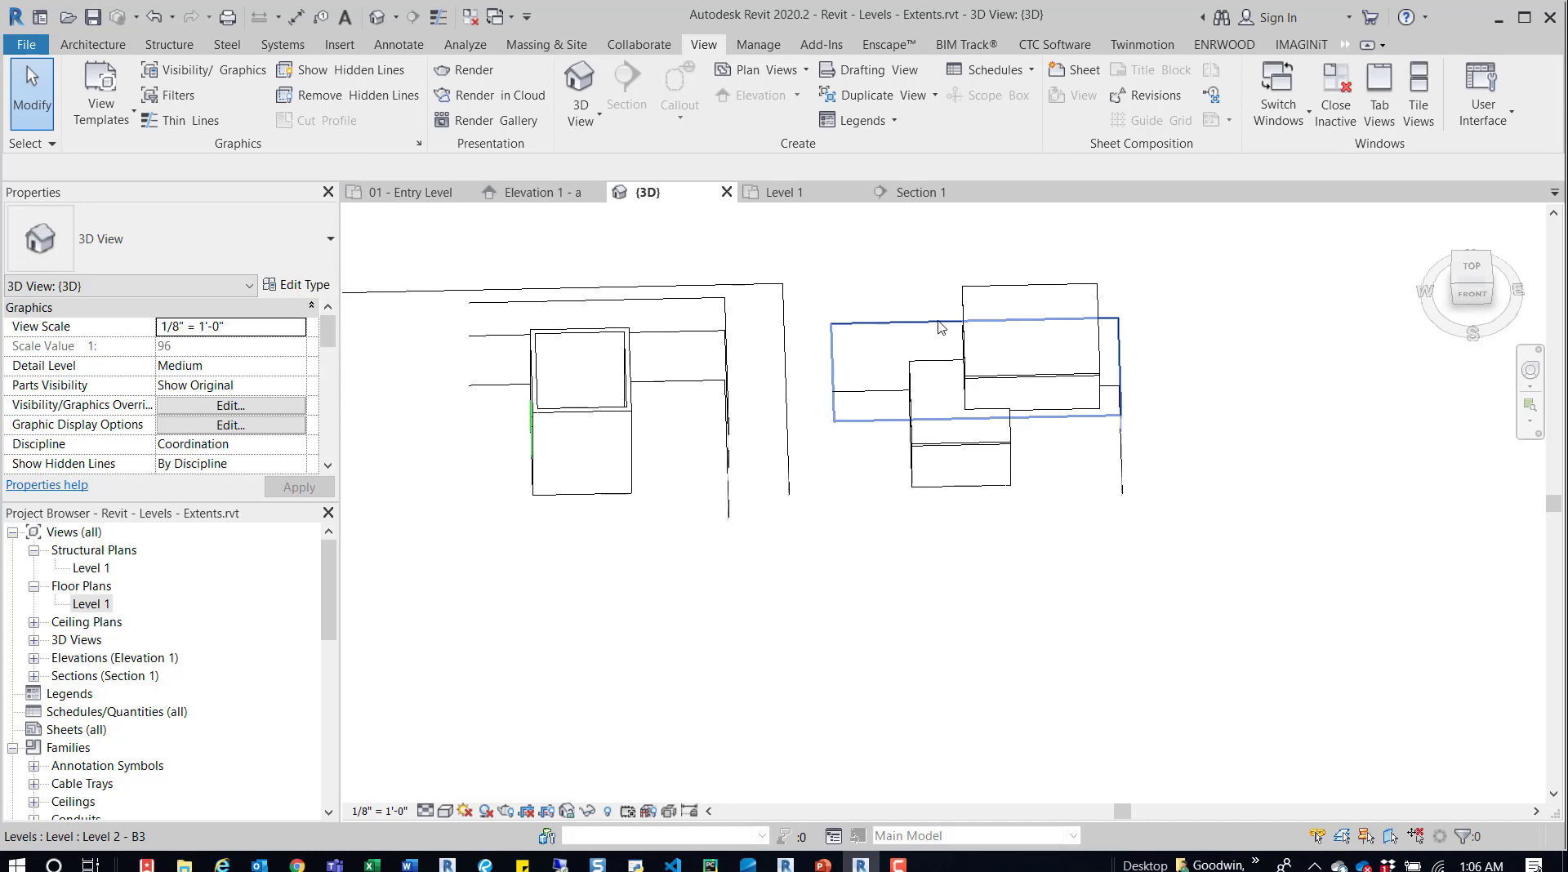
left_click(989, 325)
scroll(994, 323, "up", 1)
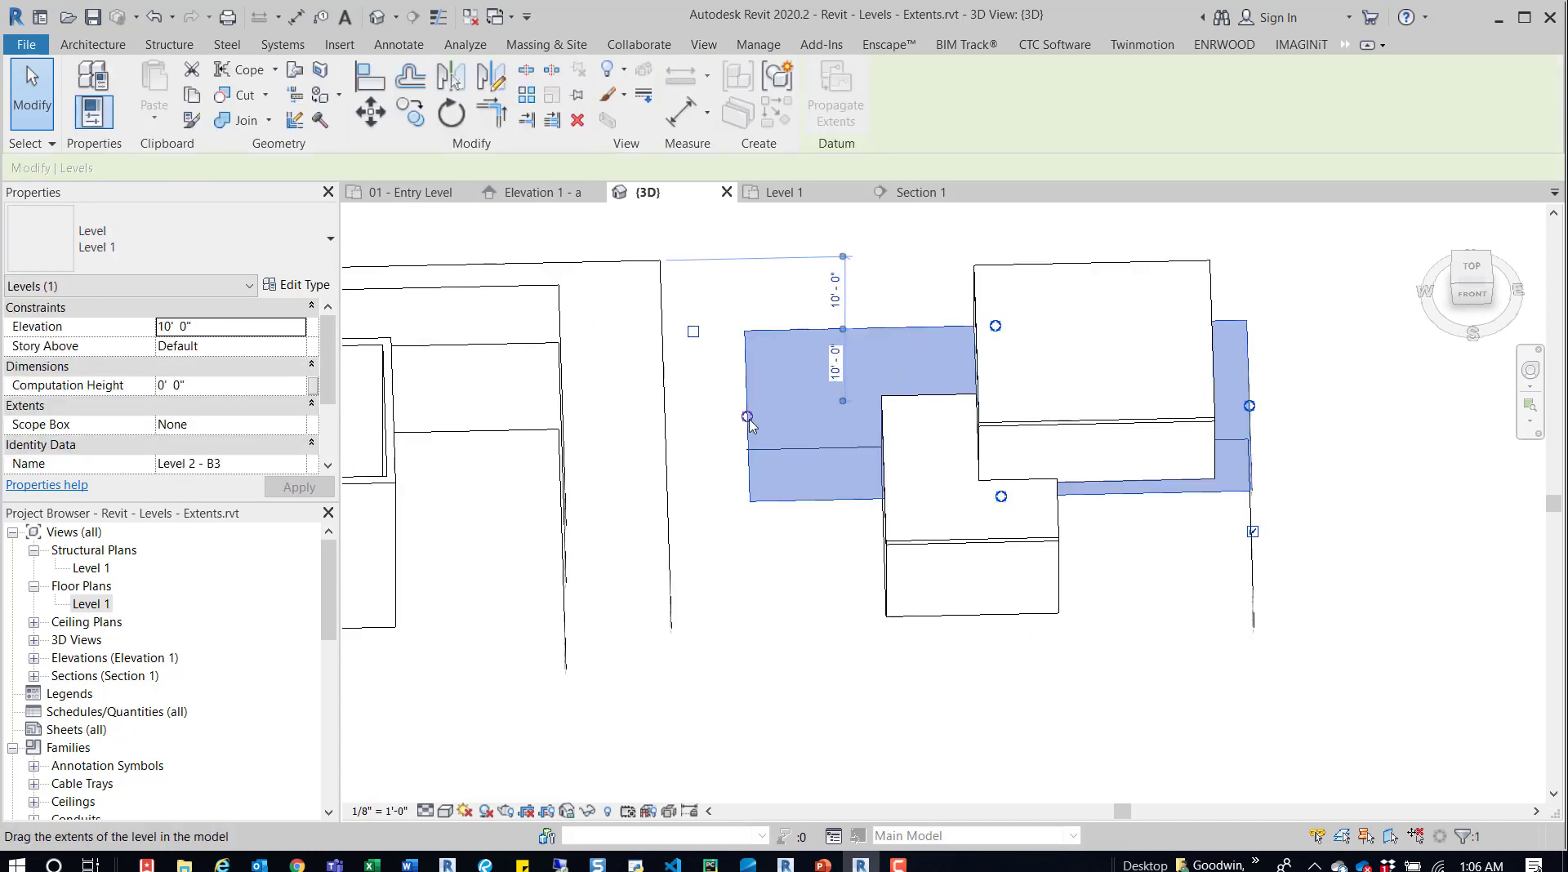
middle_click_drag(994, 324, 812, 404, "shift")
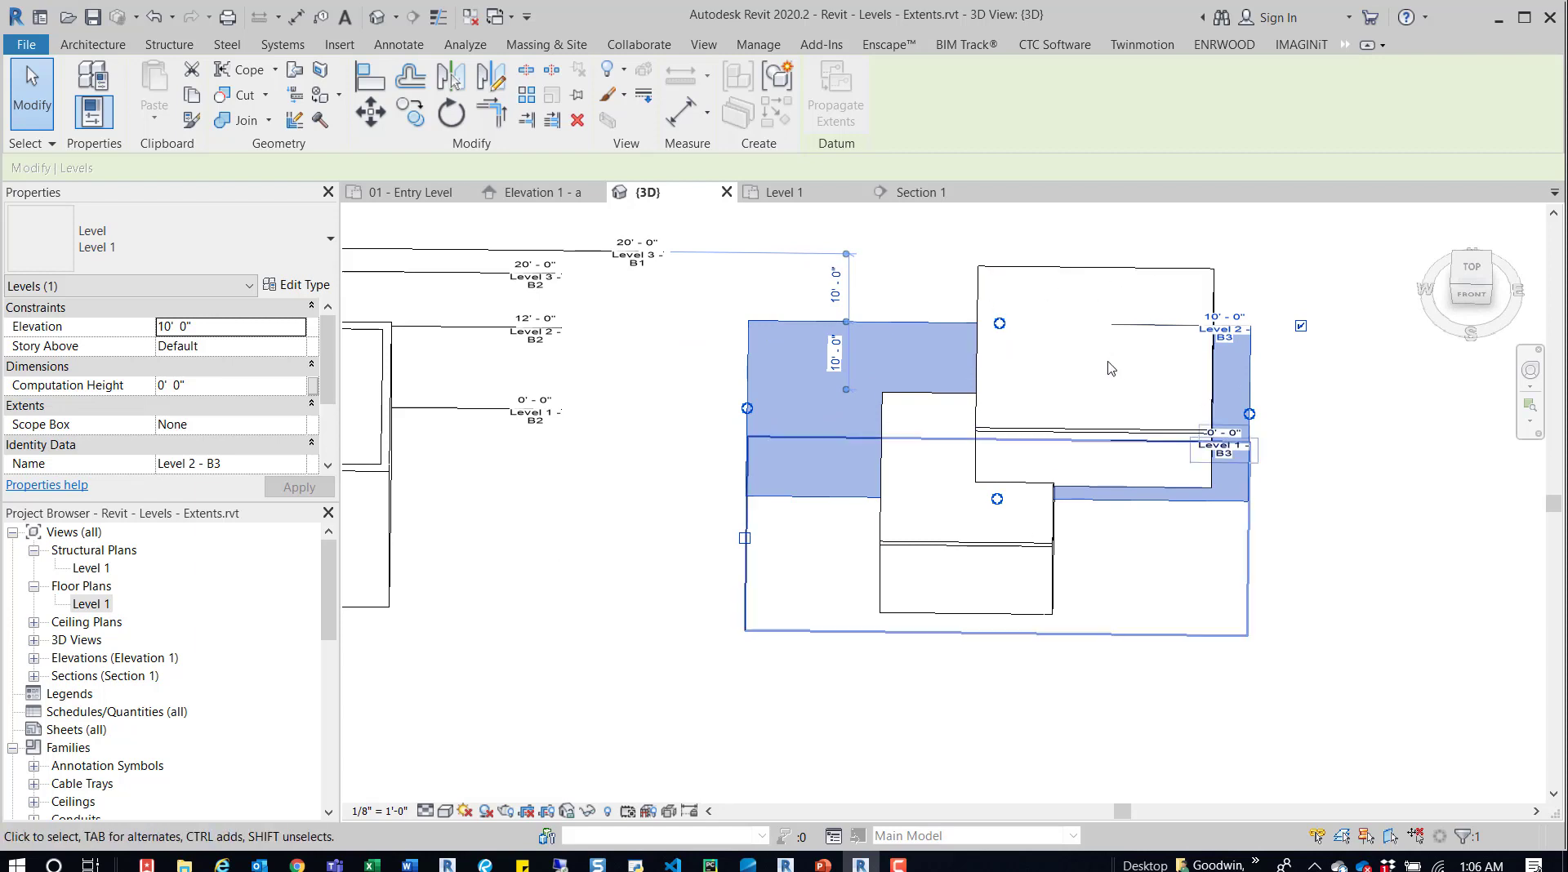
left_click_drag(746, 408, 949, 413)
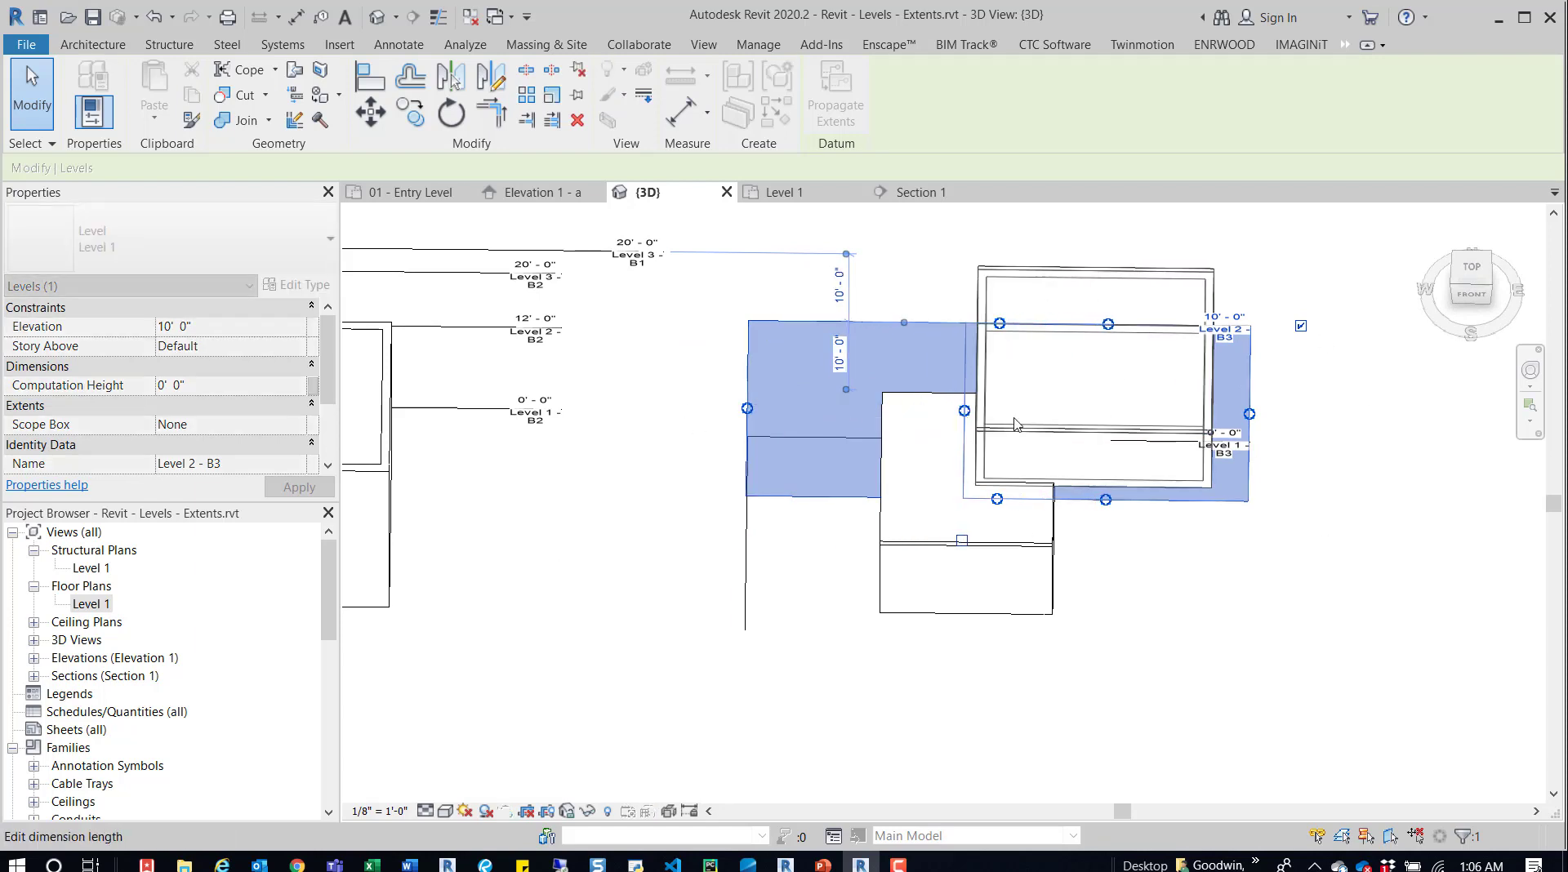
left_click_drag(1249, 414, 1237, 414)
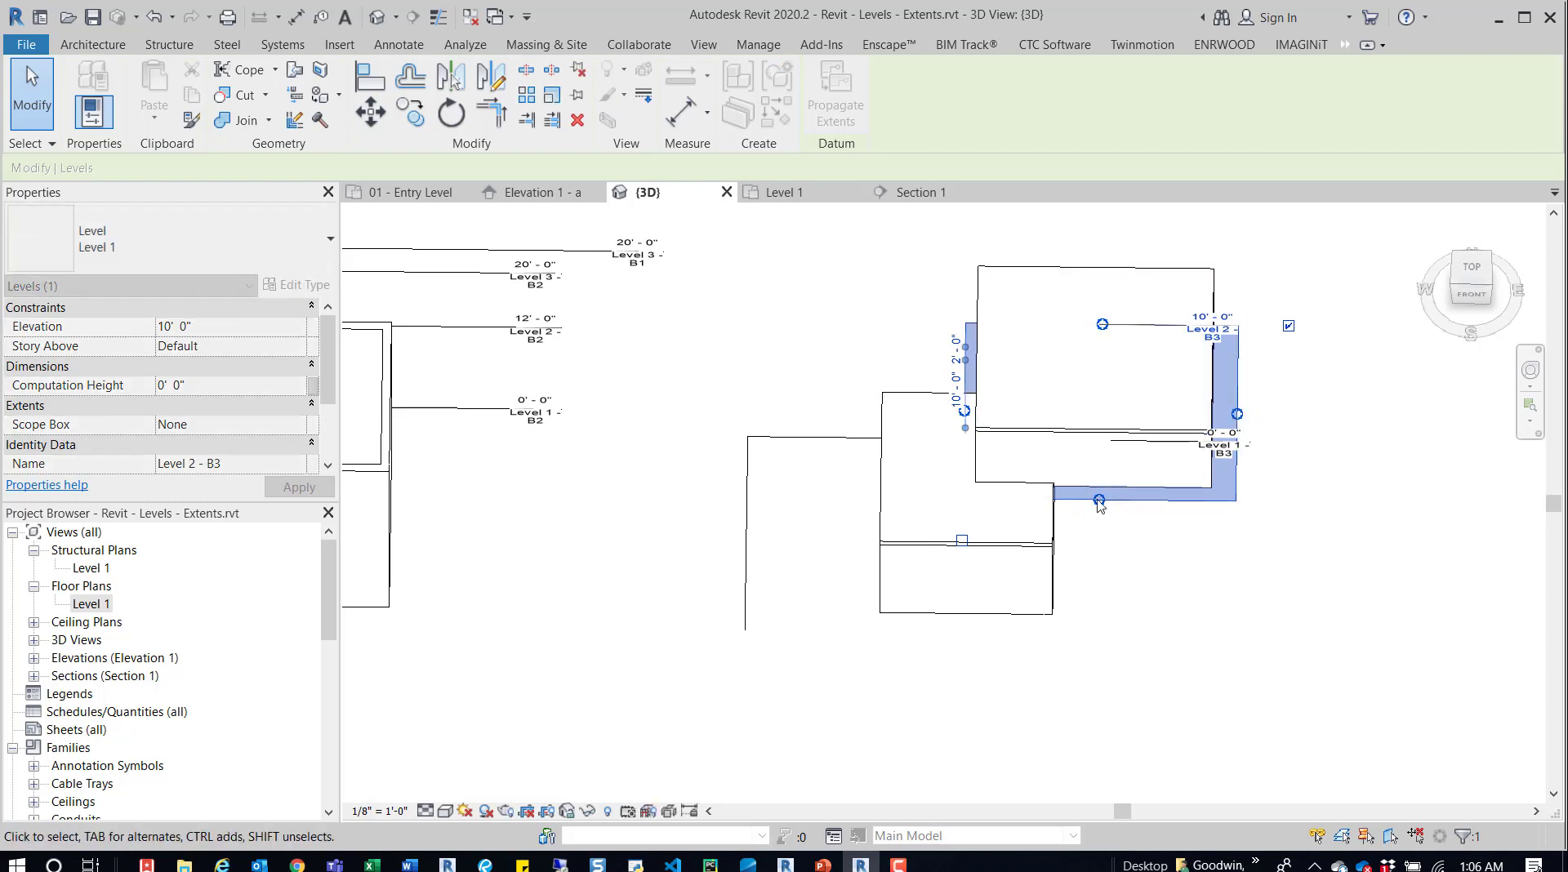
- Pull both side extents of Level 1 - B3 in to just outside the lower box of the B3 building
left_click(807, 443)
left_click_drag(745, 534, 872, 534)
left_click_drag(1249, 539, 1058, 531)
middle_click_drag(833, 503, 1123, 286, "shift")
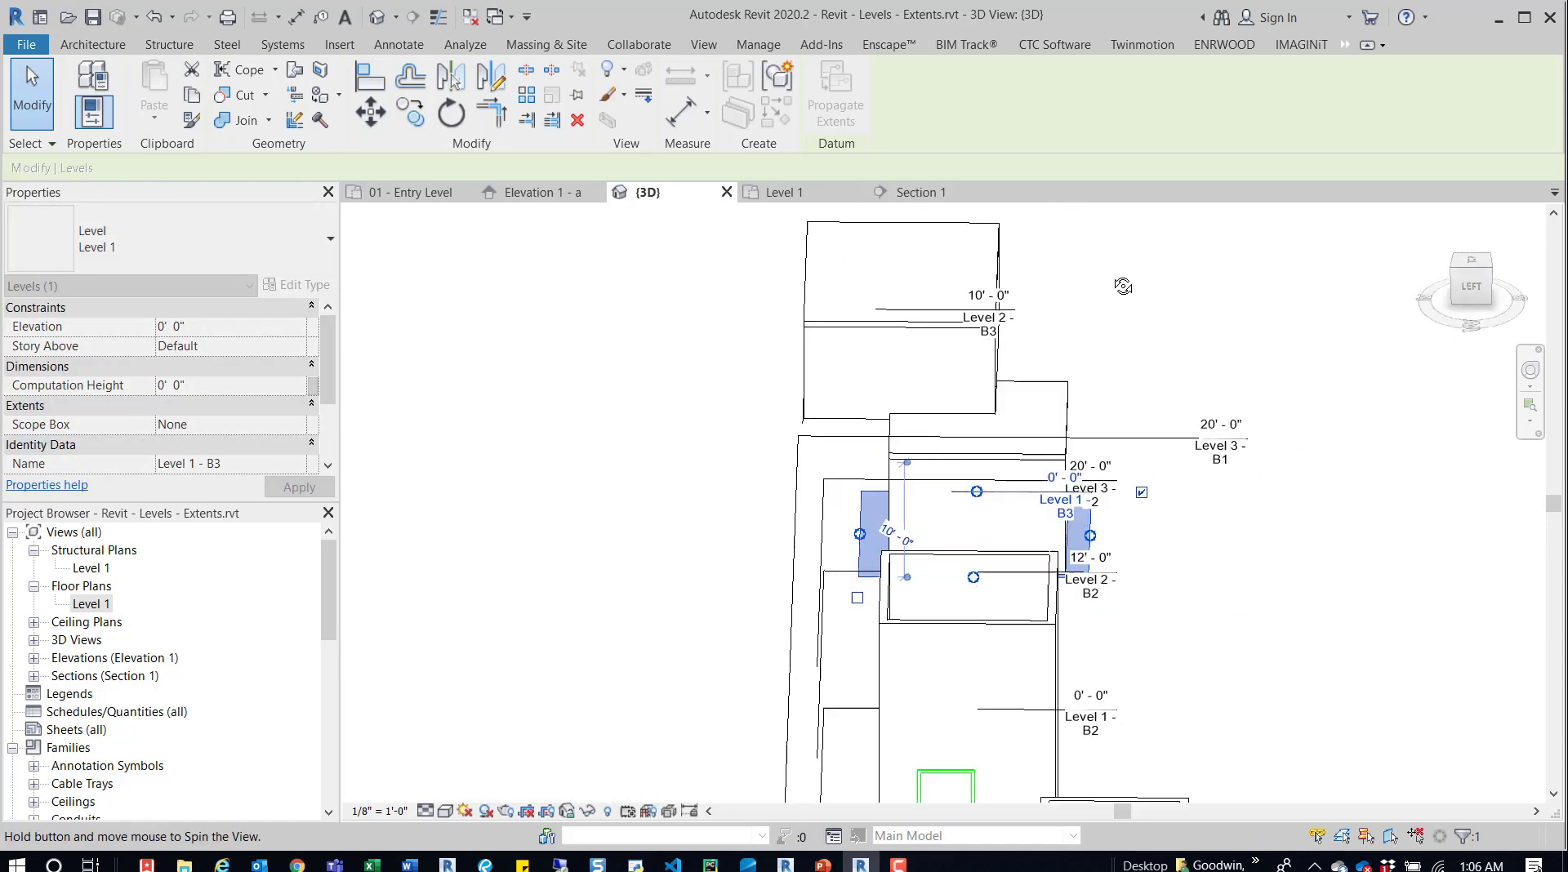
middle_click_drag(850, 457, 833, 340, "shift")
middle_click_drag(826, 438, 1150, 511, "shift")
left_click(1206, 512)
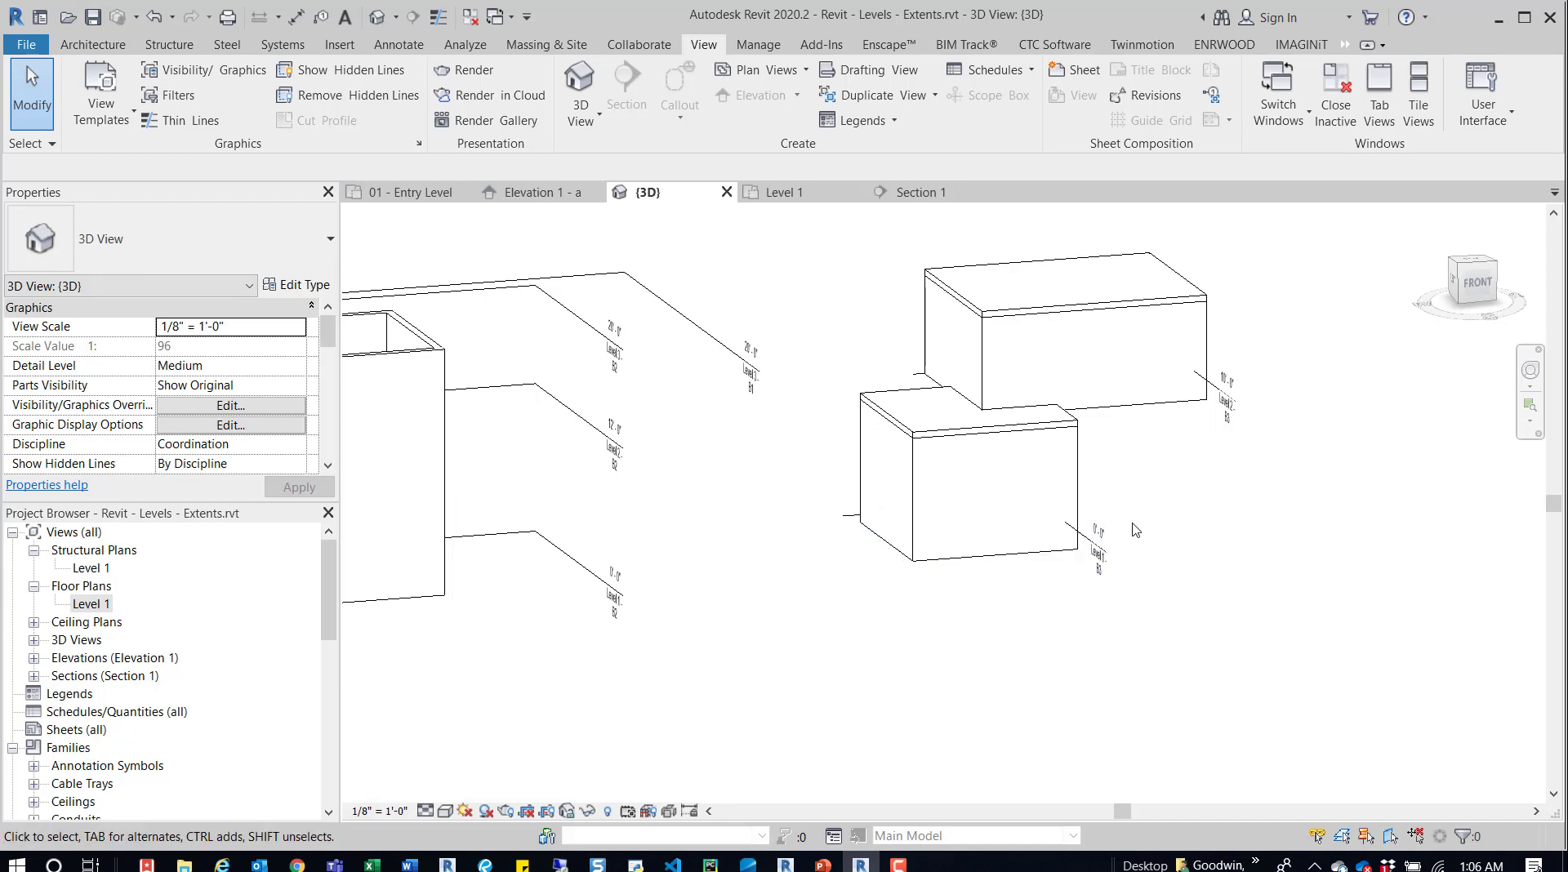
- Examine the extents of Level 1 - B3 in the 3D view and compare both B3 levels in Section 1
middle_click_drag(1135, 530, 1066, 592, "shift")
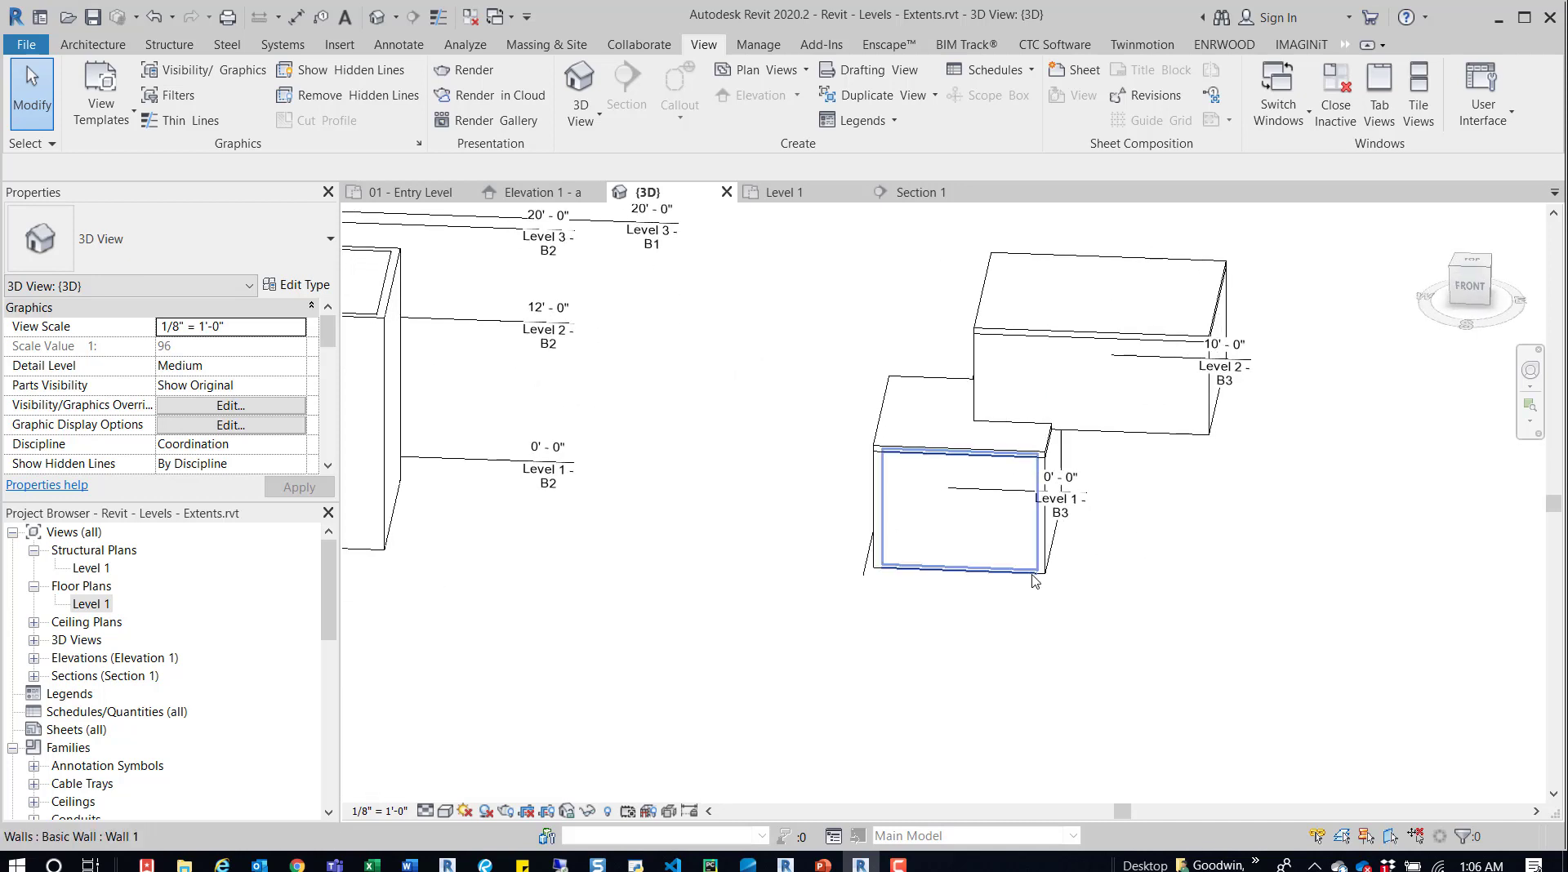
left_click(1097, 508)
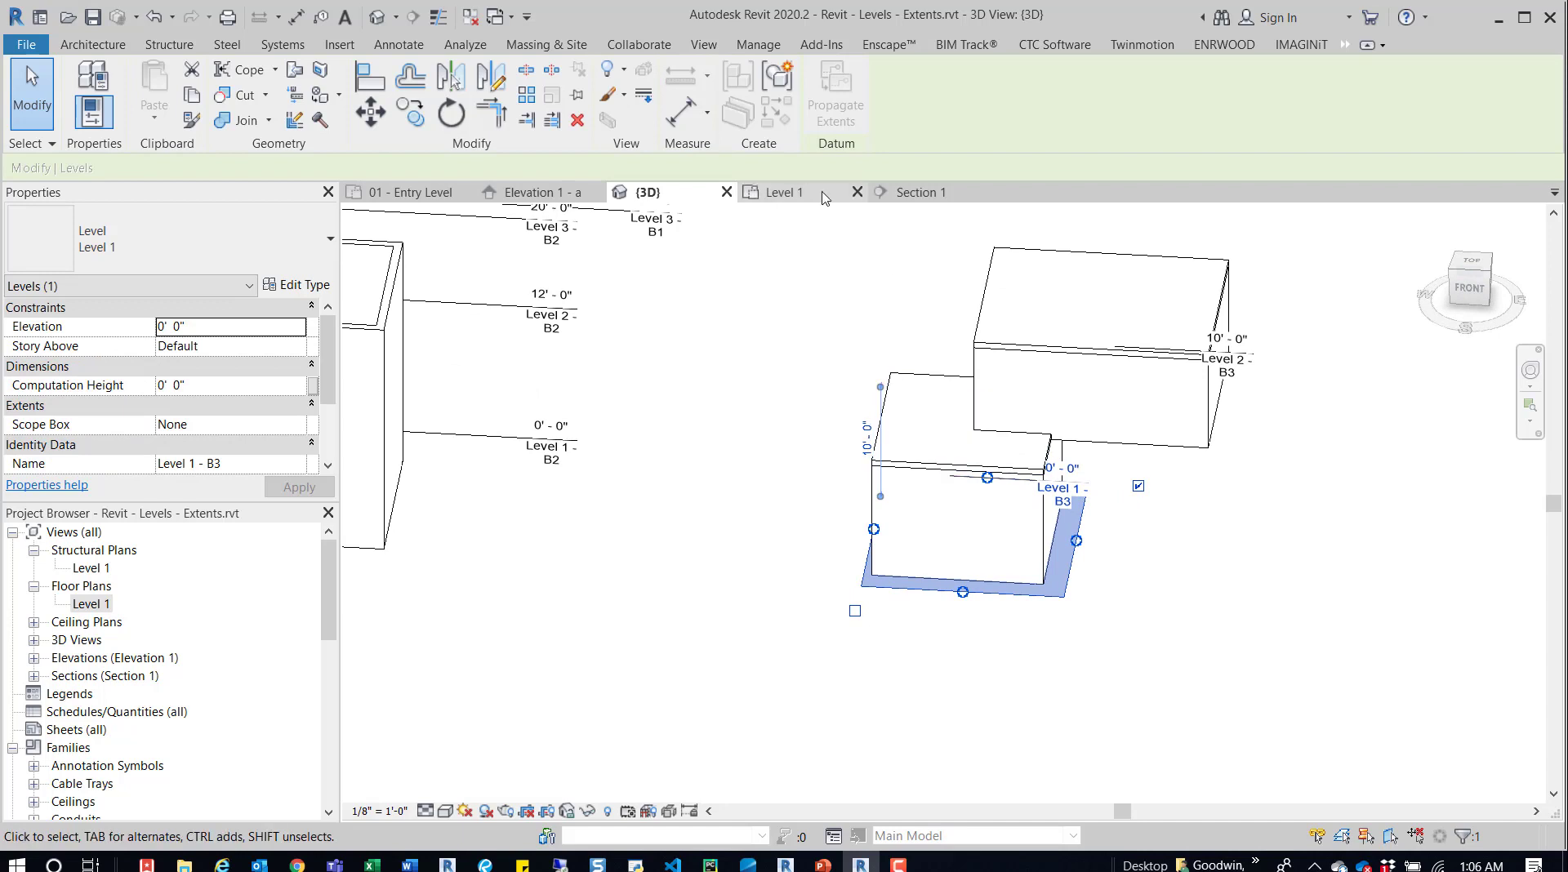
left_click(919, 192)
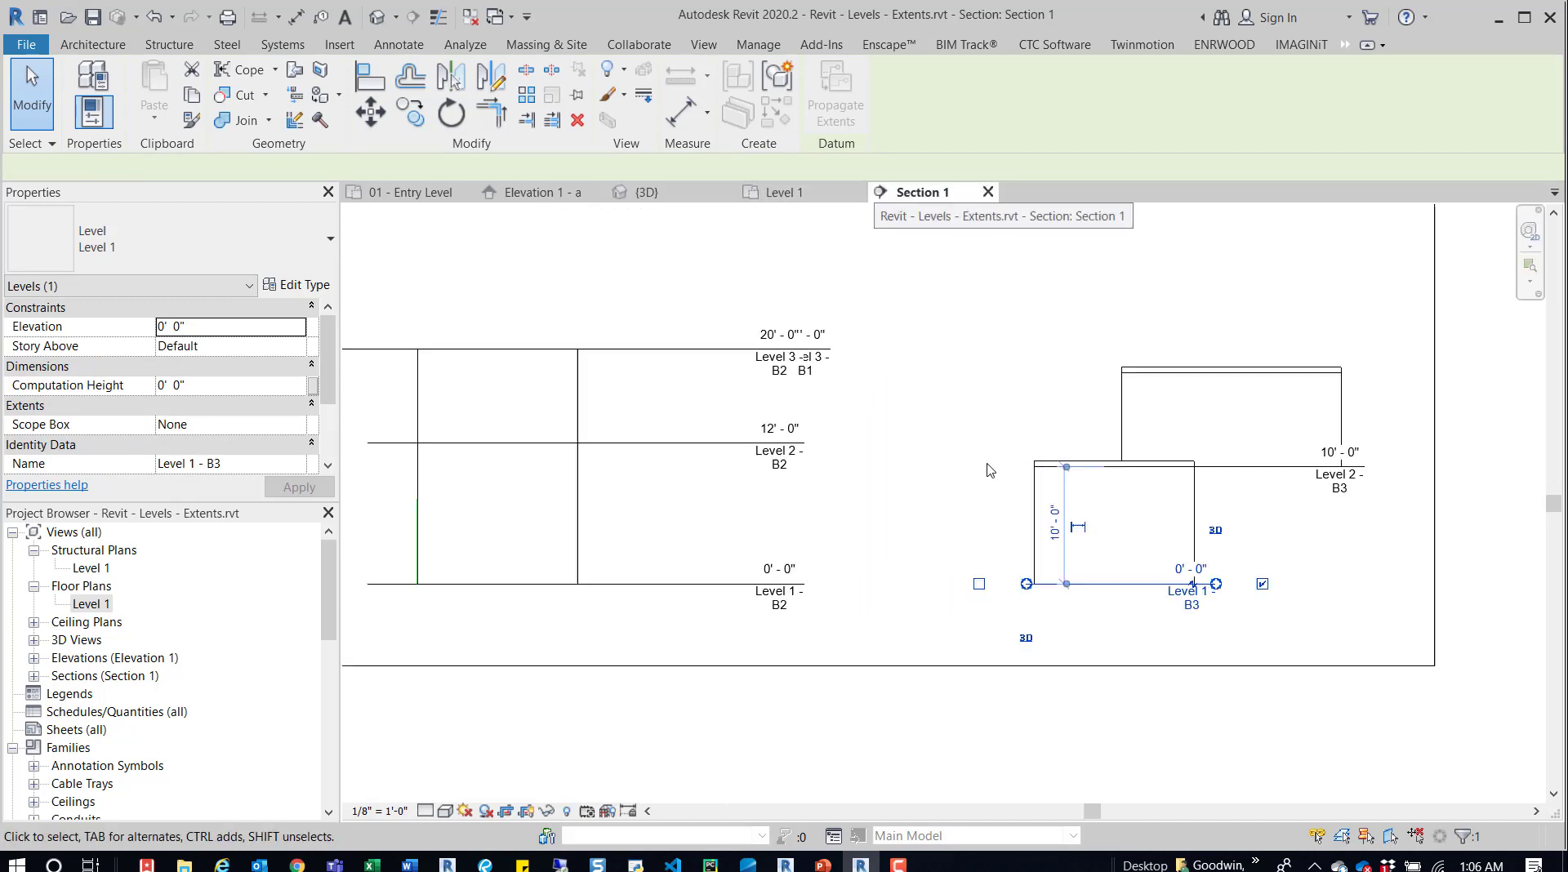
scroll(1279, 559, "up", 2)
key("Escape")
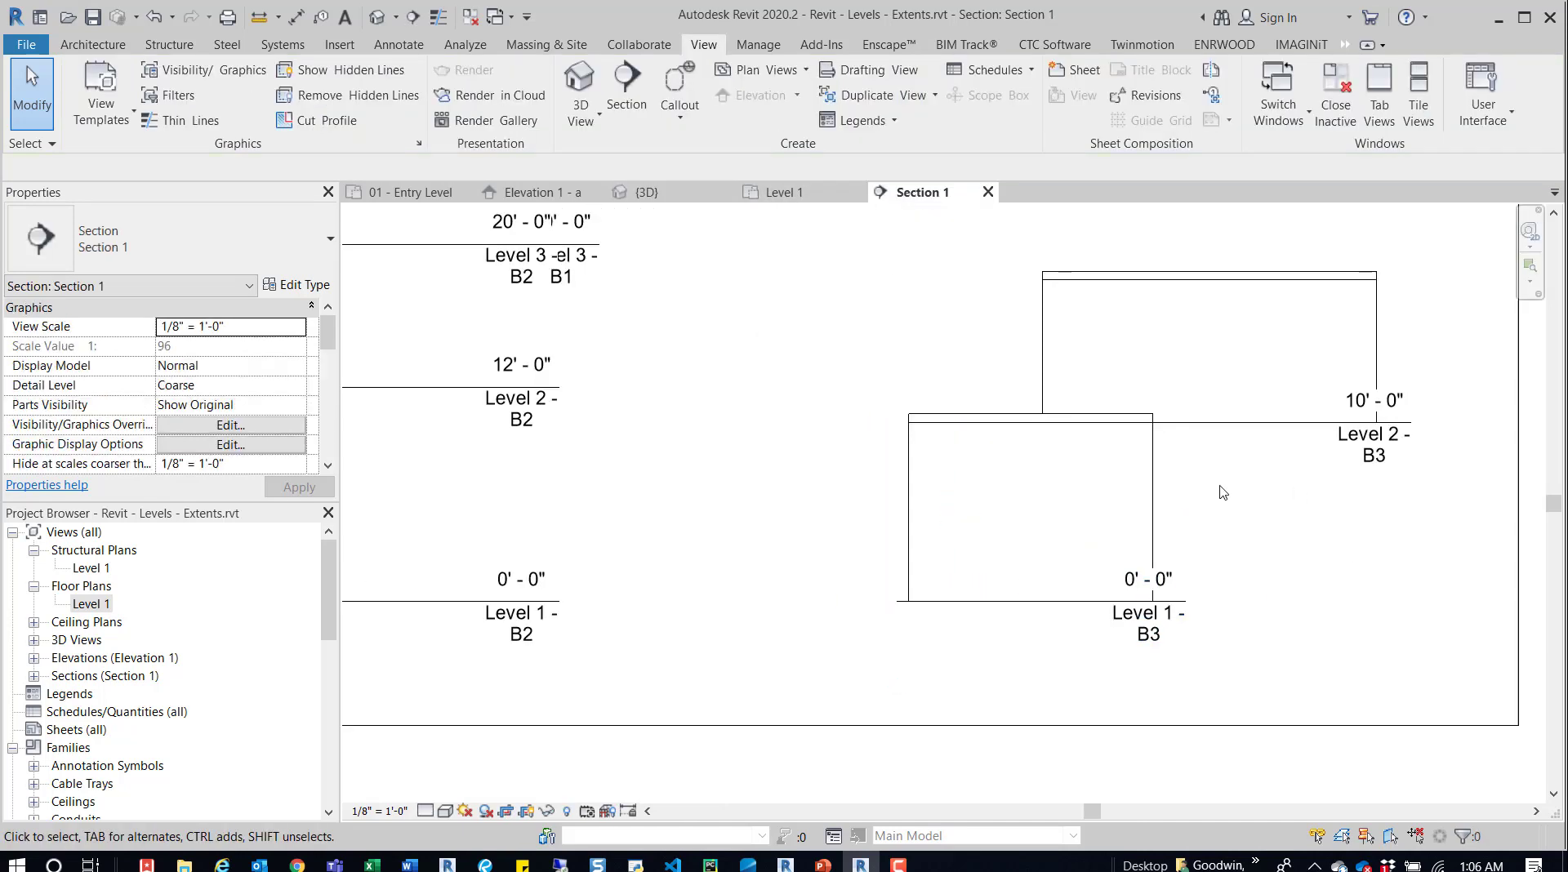
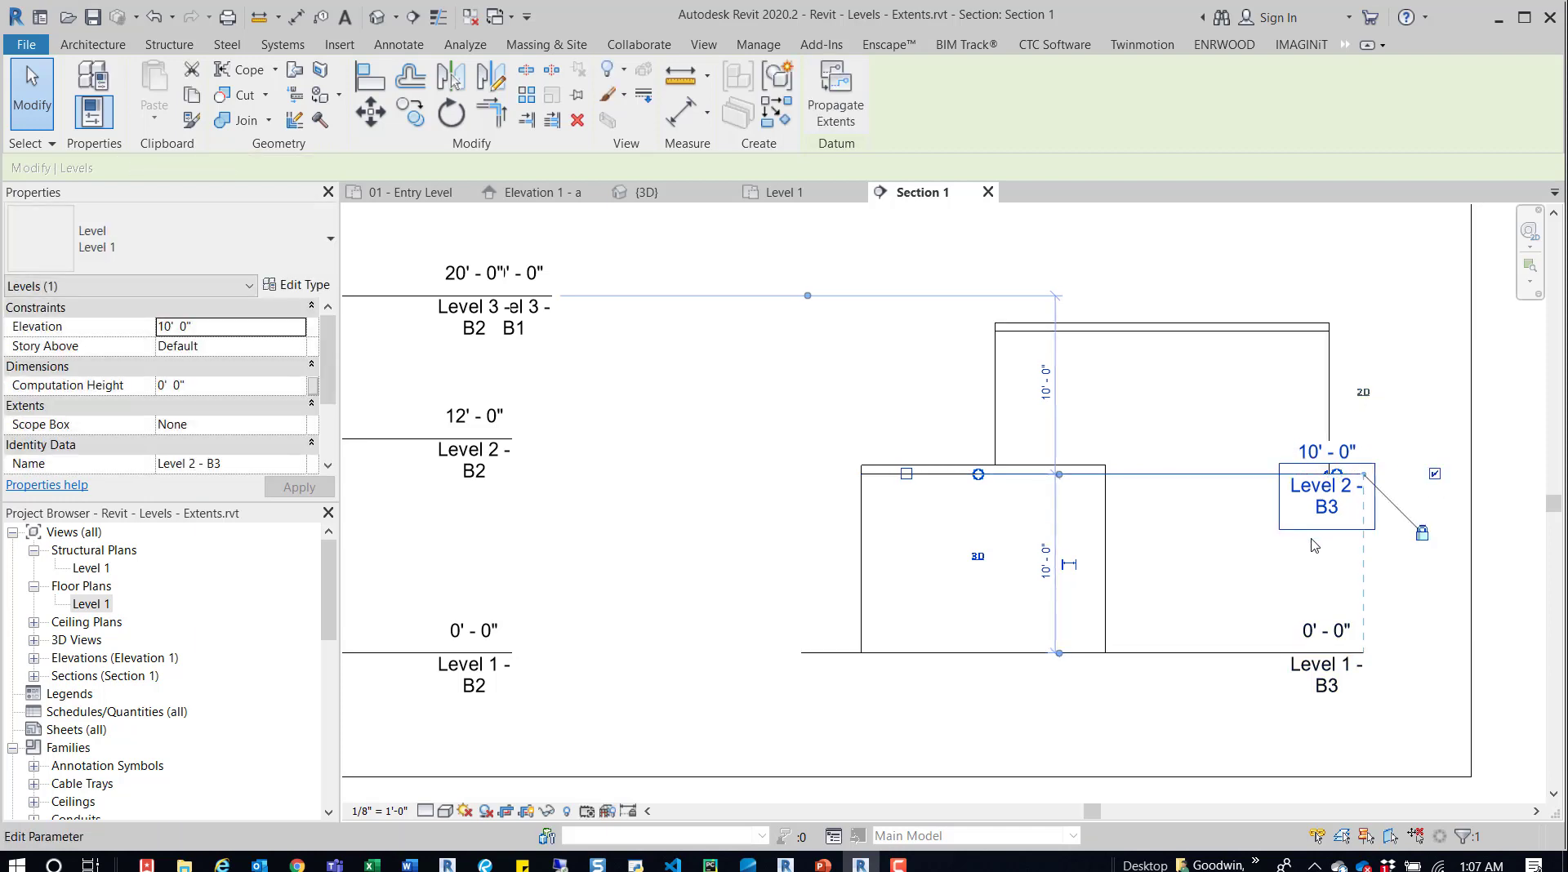
- Switch the left end of Level 2 - B3 to 2D extents and stretch it into alignment with the left end of Level 1 - B3
left_click(978, 556)
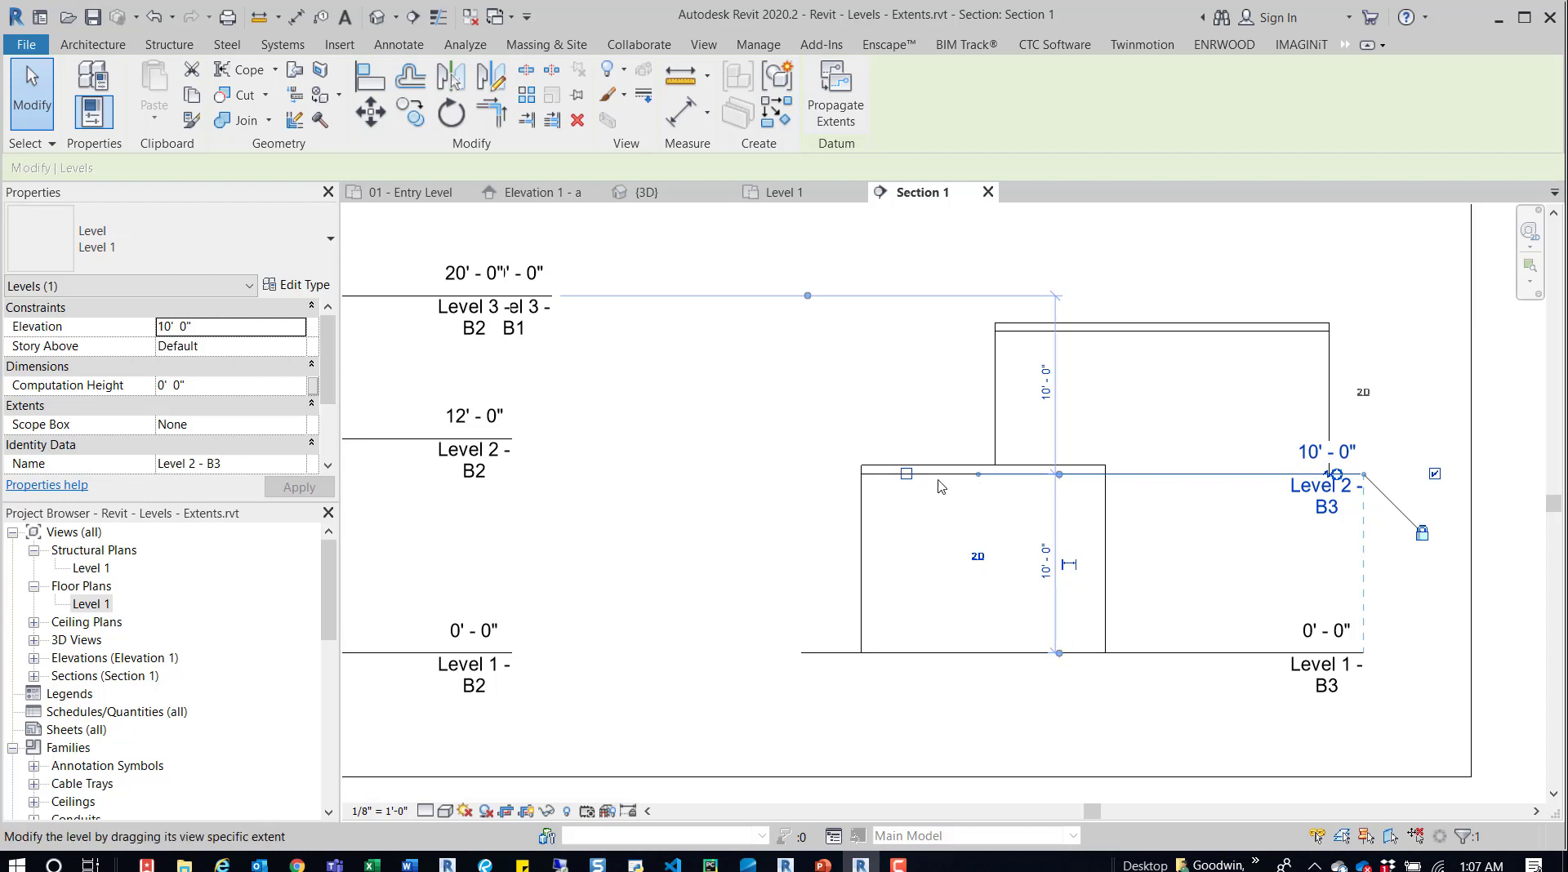
left_click_drag(939, 487, 801, 474)
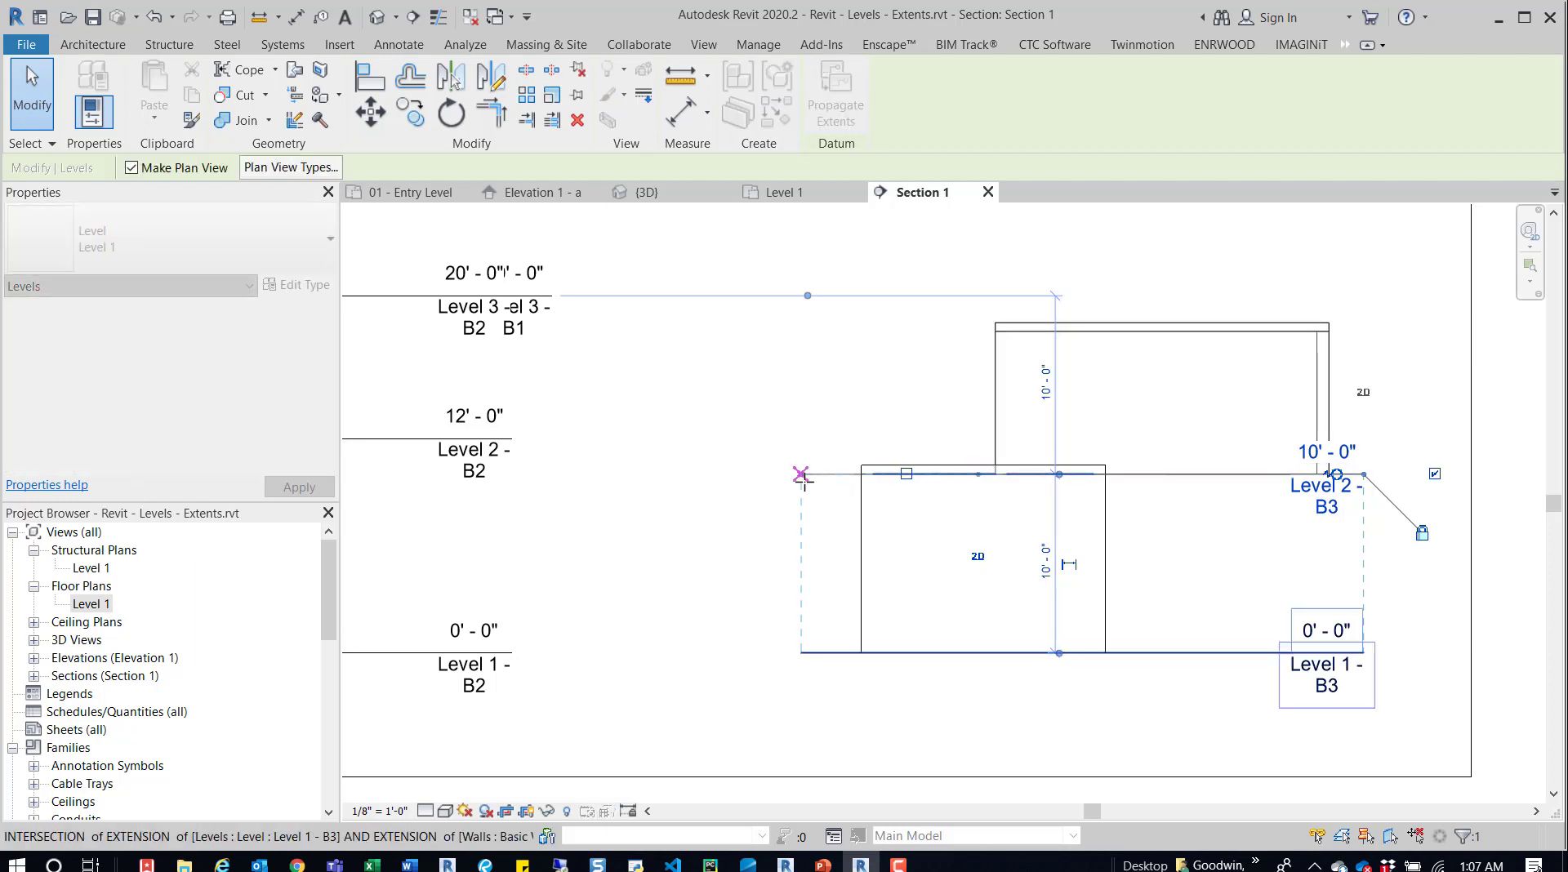
left_click(968, 420)
- Move the left model extent of Level 2 - B3 closer to the left wall of the upper B3 box
left_click(969, 476)
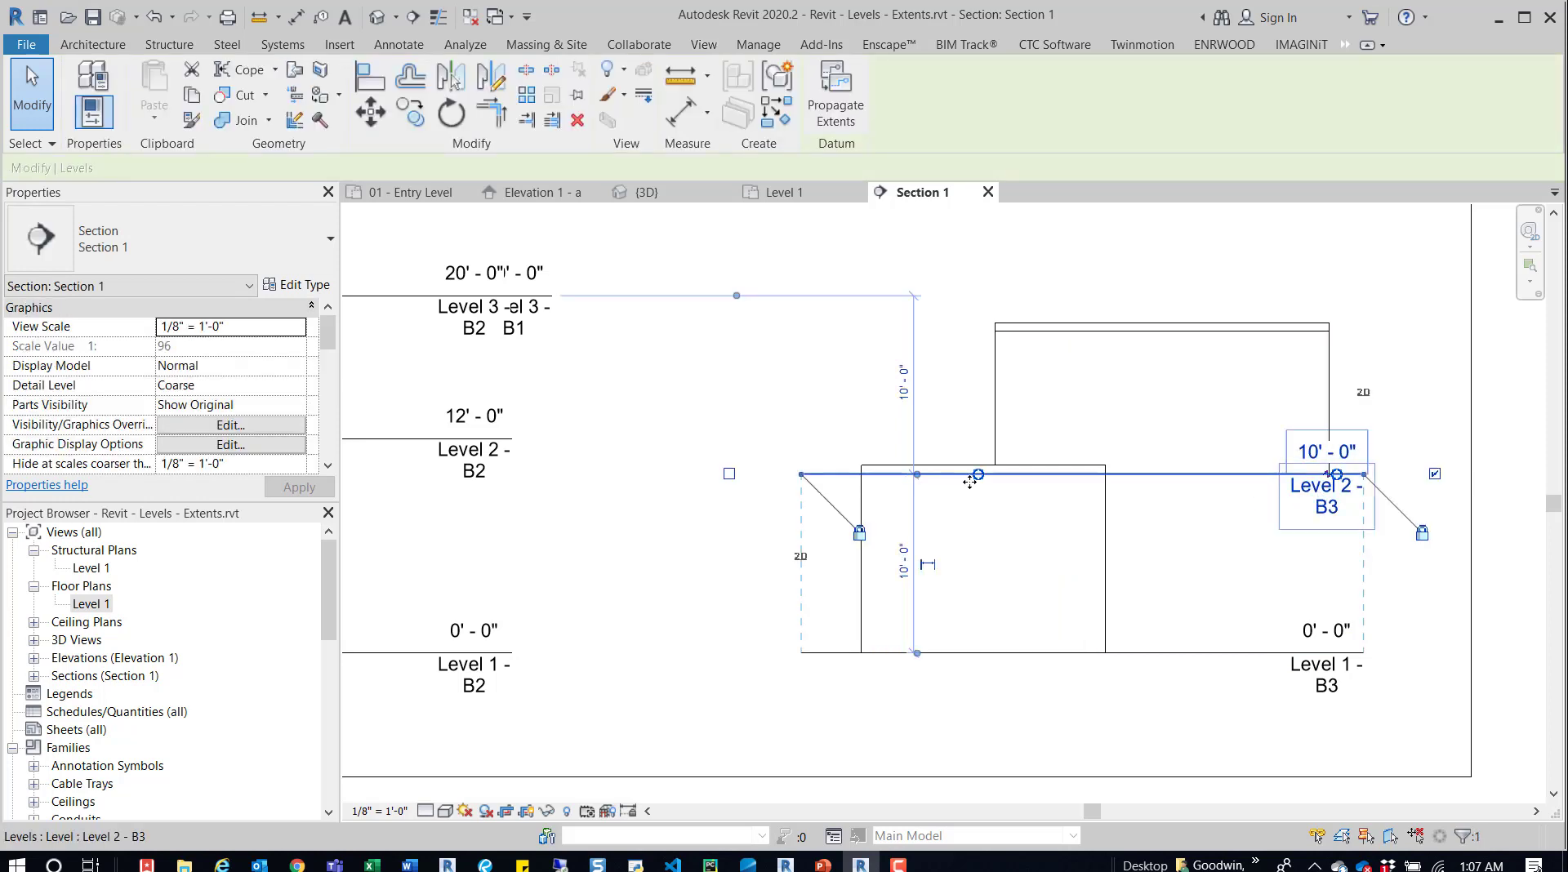
left_click_drag(978, 474, 994, 467)
scroll(978, 474, "up", 5)
scroll(1095, 490, "down", 5)
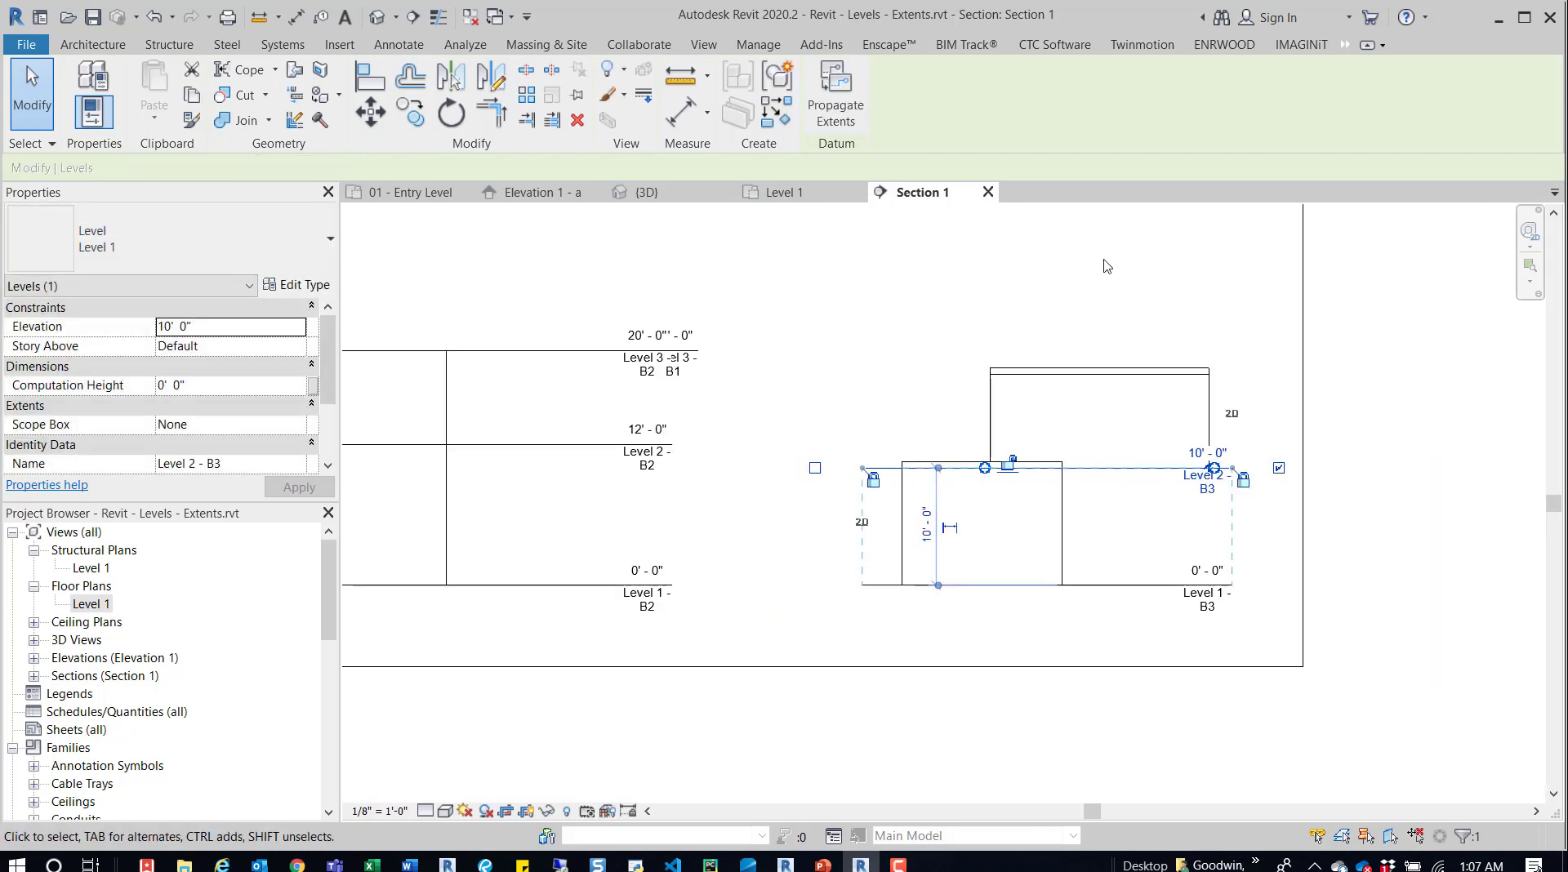
left_click(1107, 315)
- Examine the level lines across the B1, B2 and B3 buildings in Section 1
scroll(1110, 366, "up", 1)
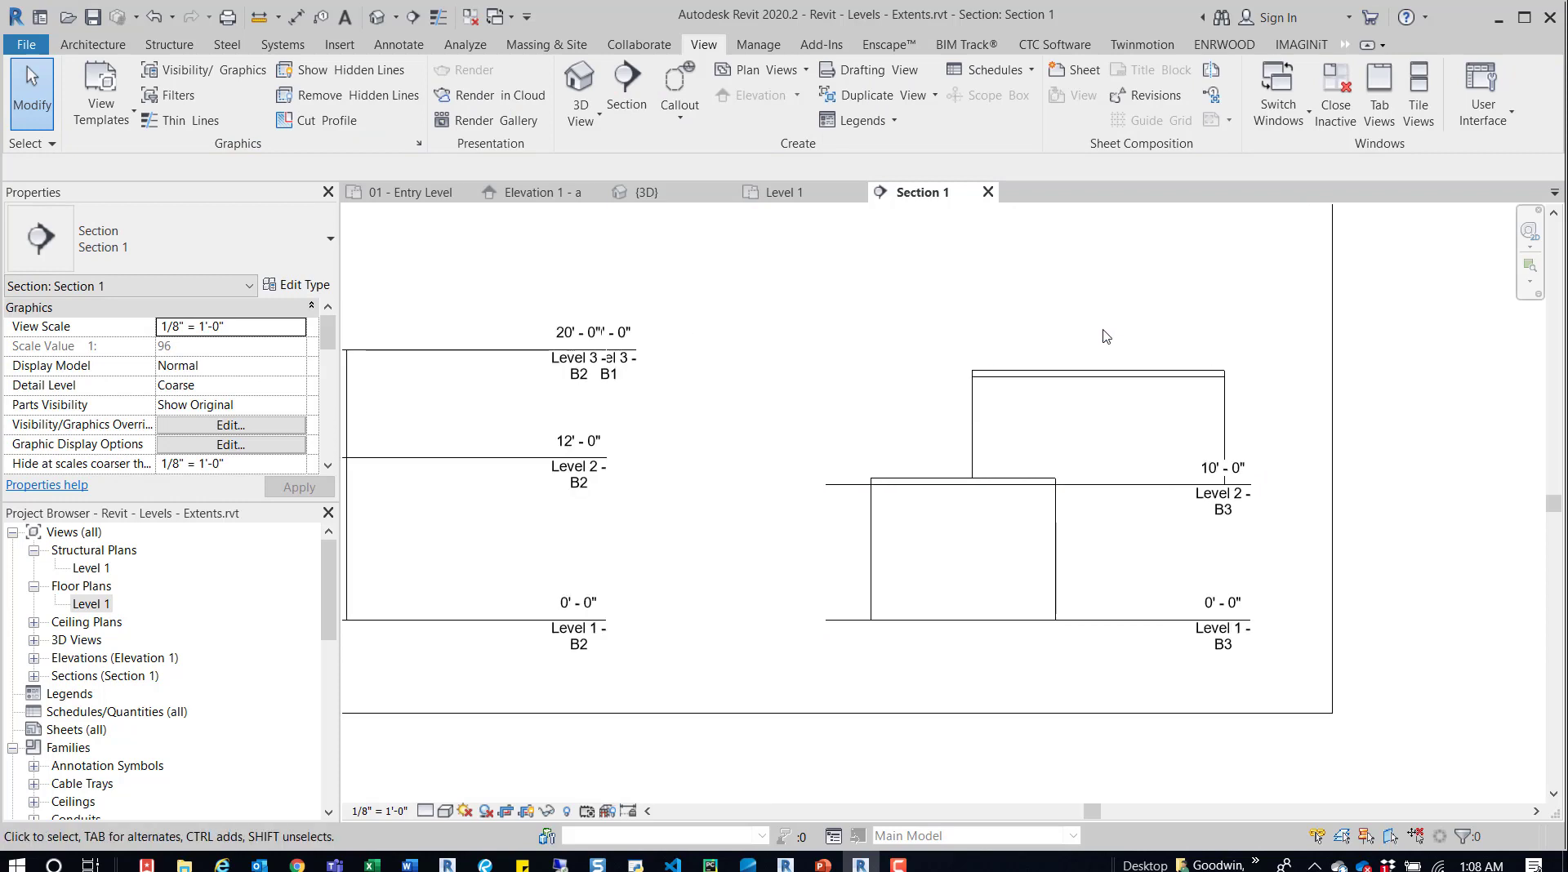
scroll(1107, 337, "up", 1)
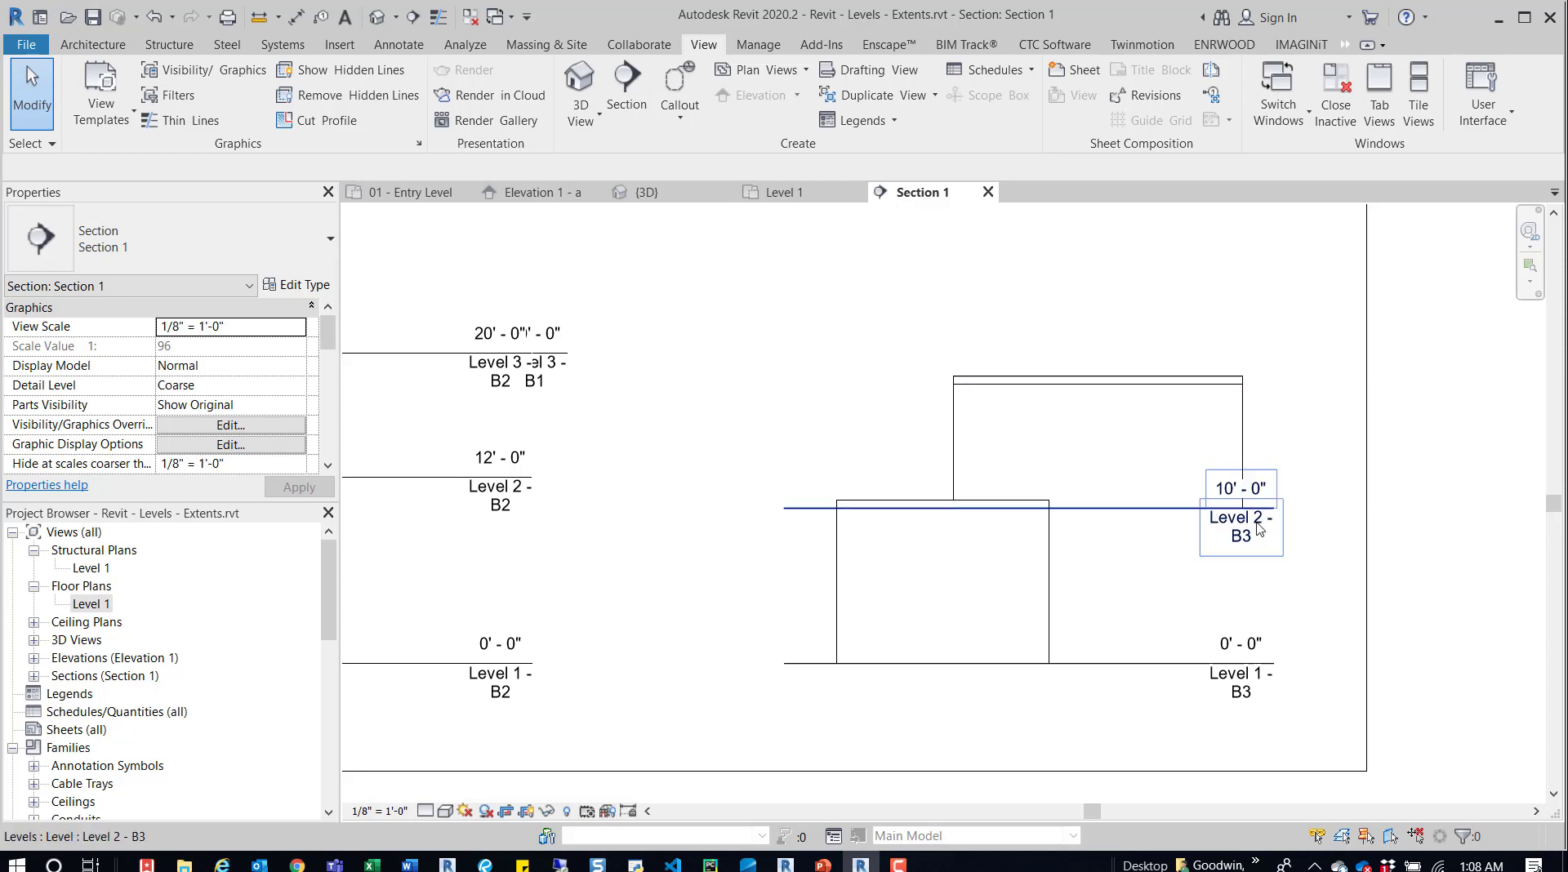
scroll(1315, 459, "down", 3)
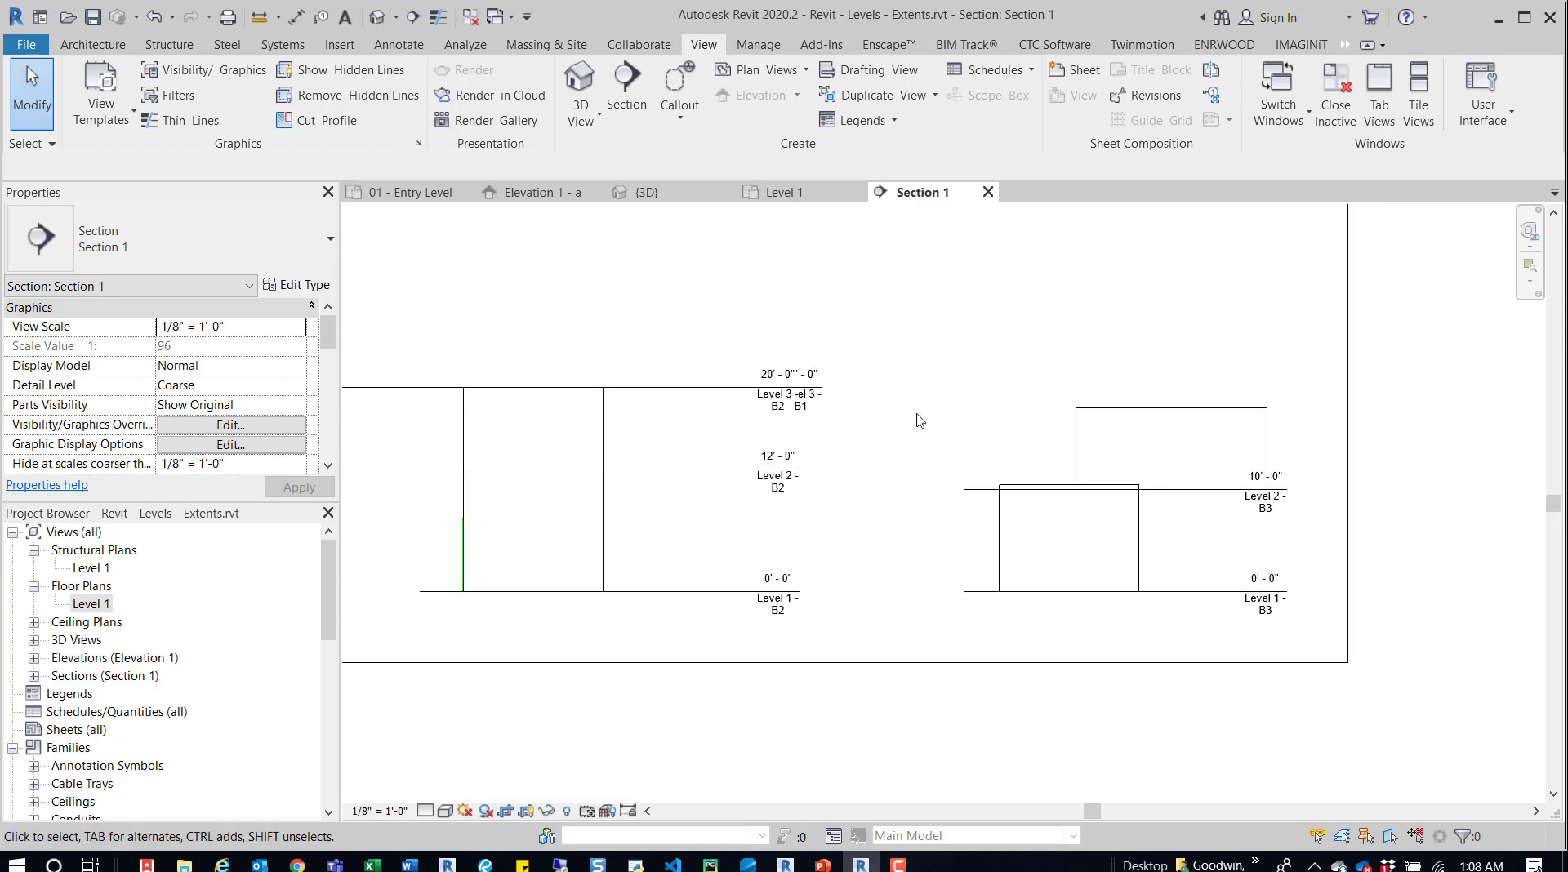
scroll(917, 421, "down", 3)
scroll(1004, 377, "up", 1)
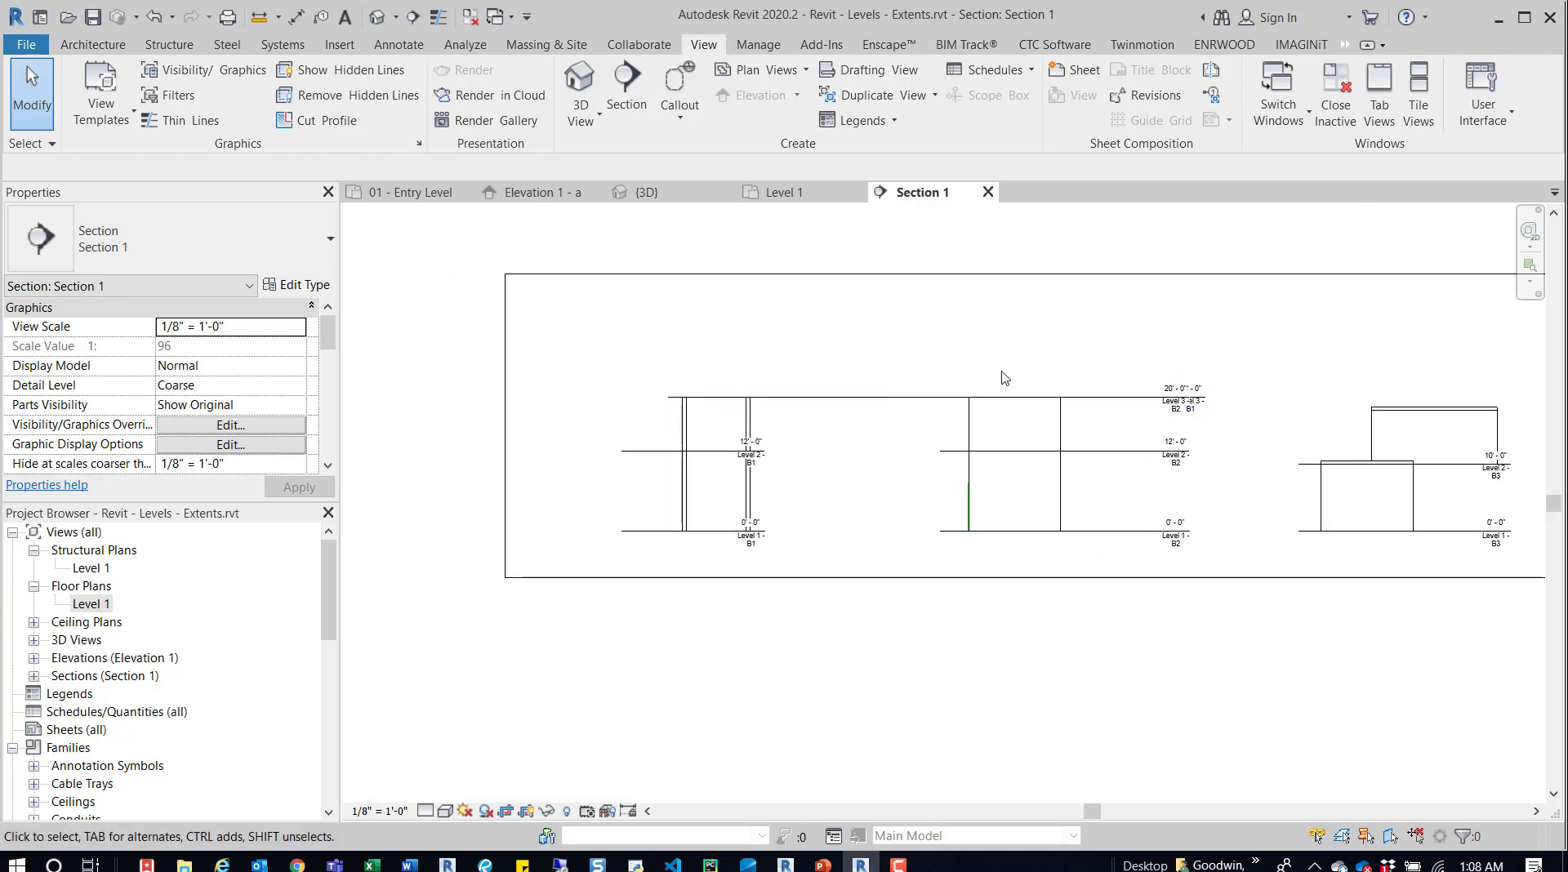
scroll(1037, 369, "up", 2)
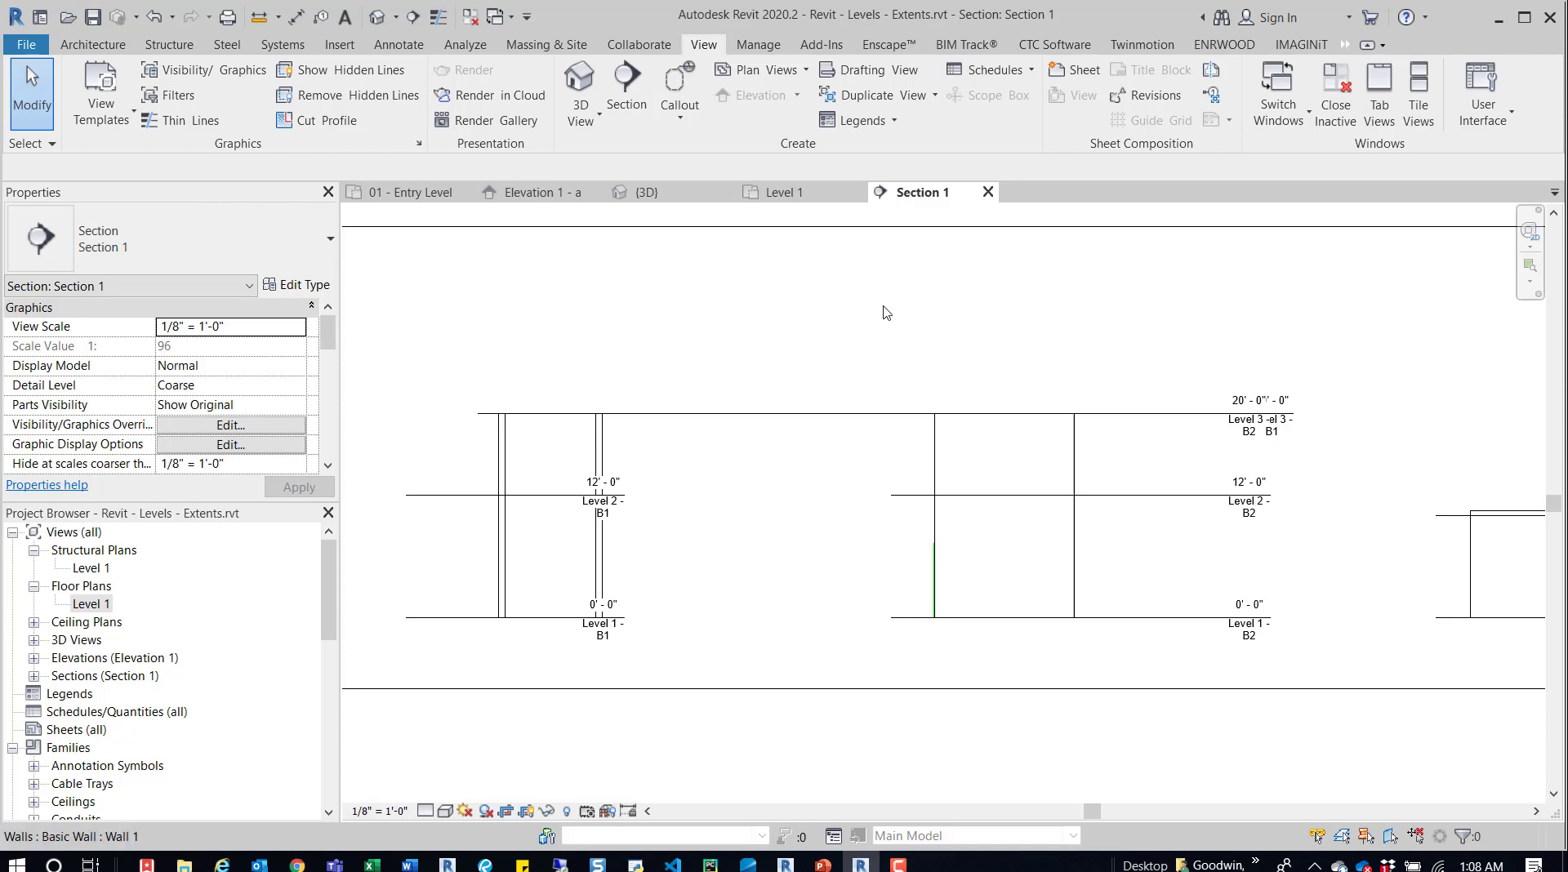
- In the Level 1 floor plan, draw a 40' 0" high scope box around the B1 building and name it B1
left_click(803, 201)
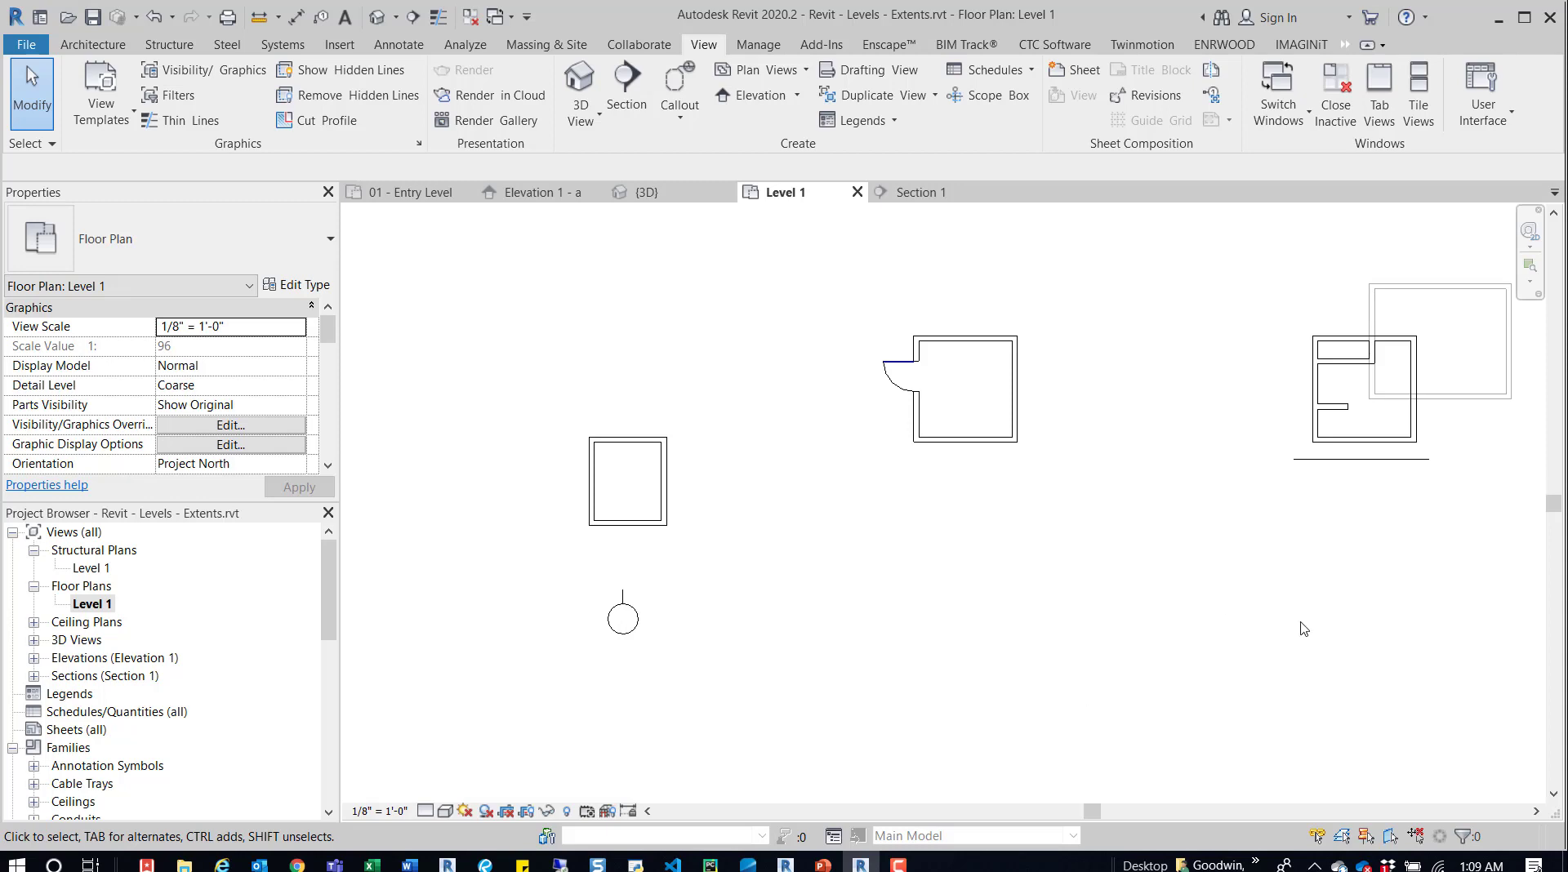
left_click(983, 98)
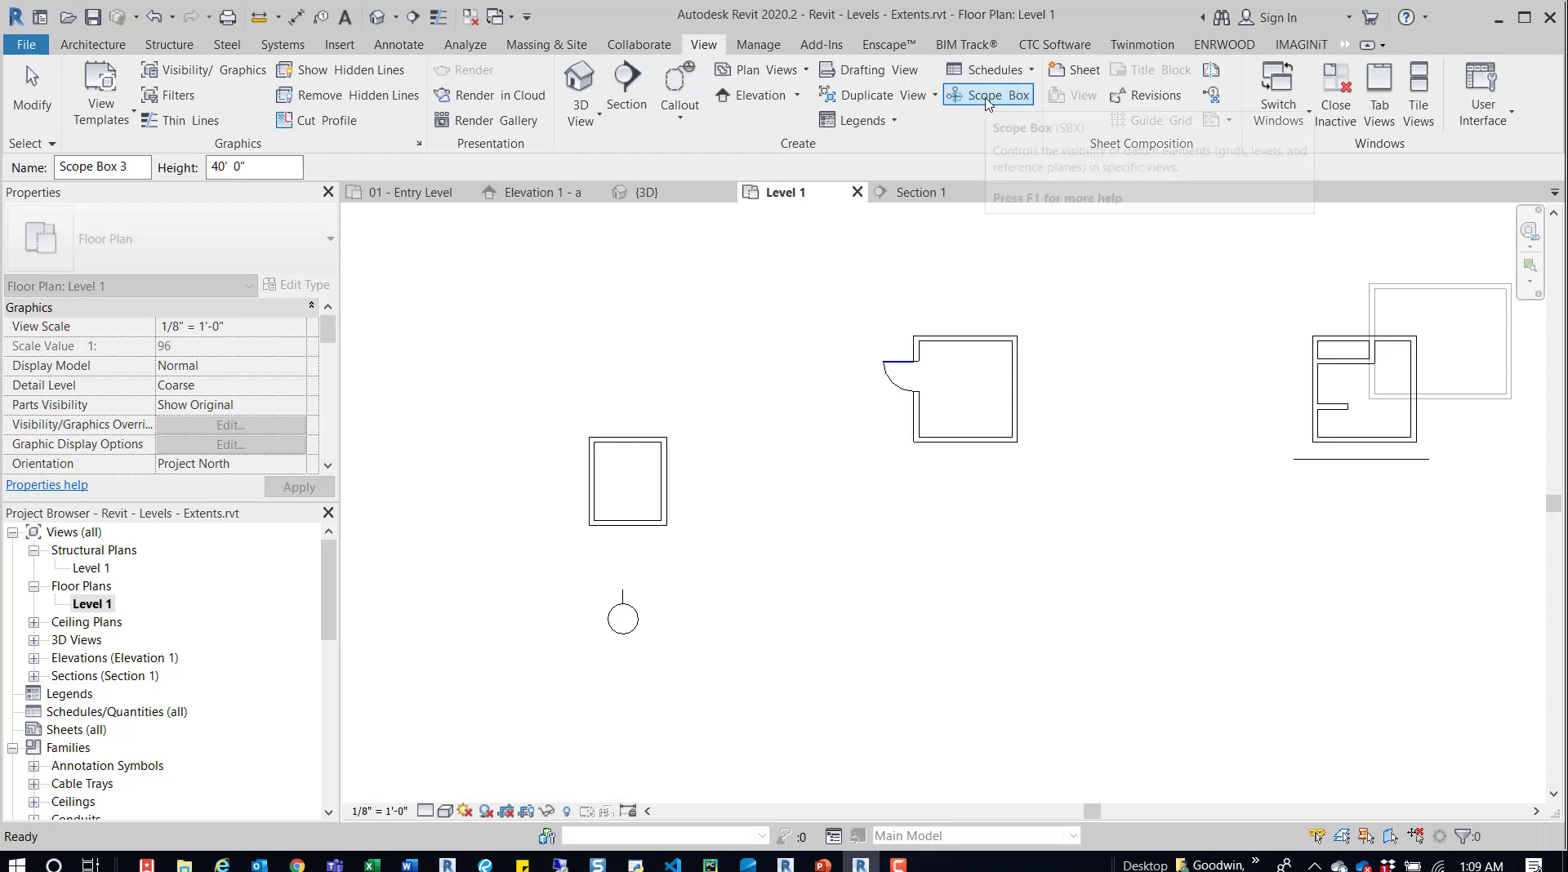
left_click(548, 404)
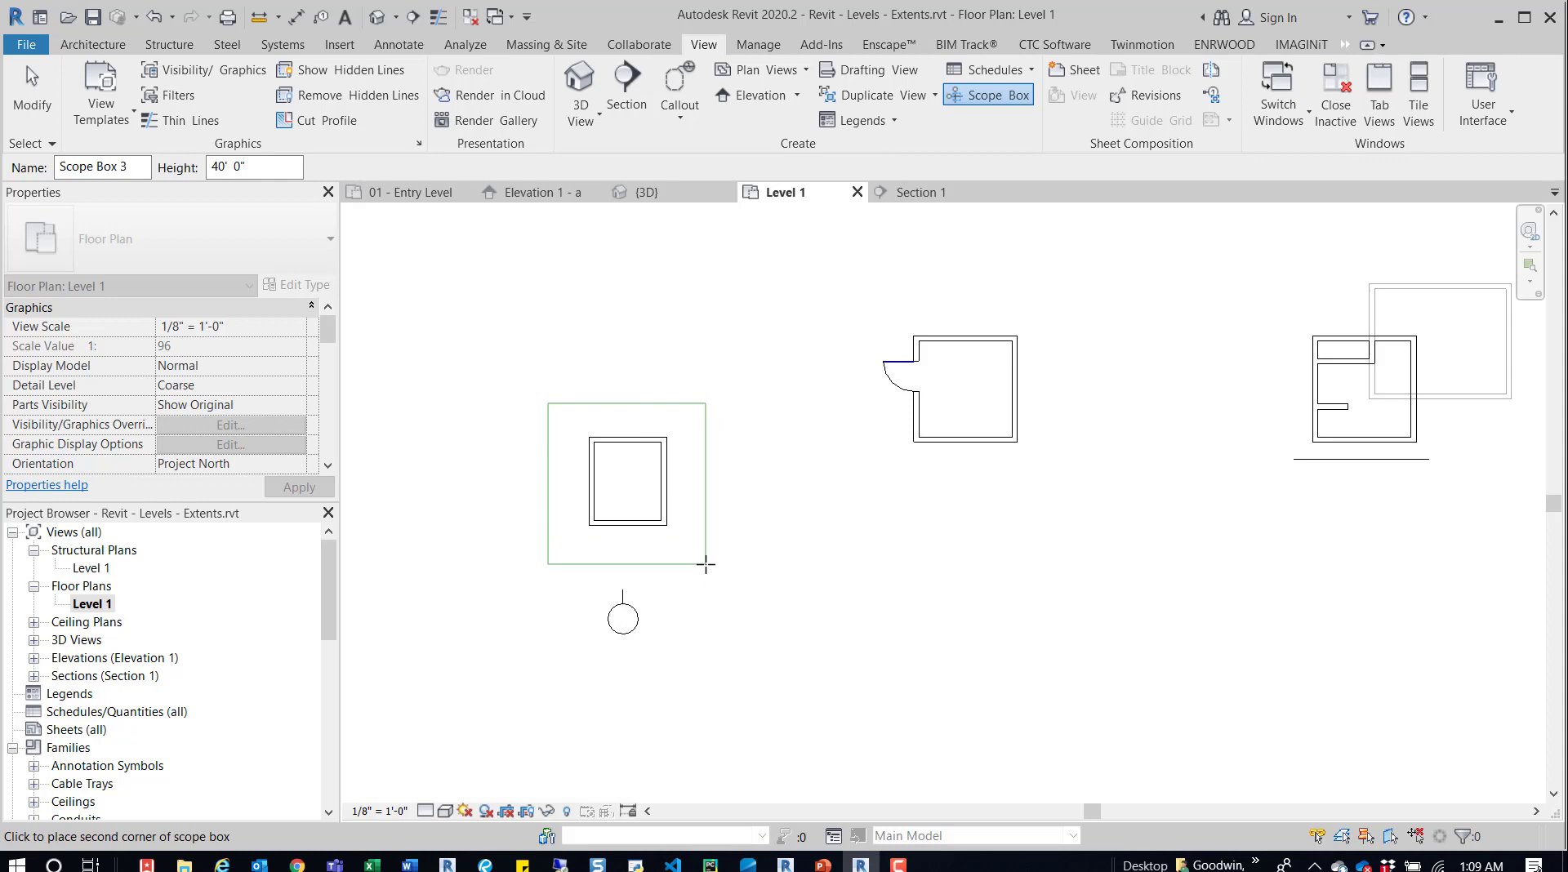
left_click(705, 564)
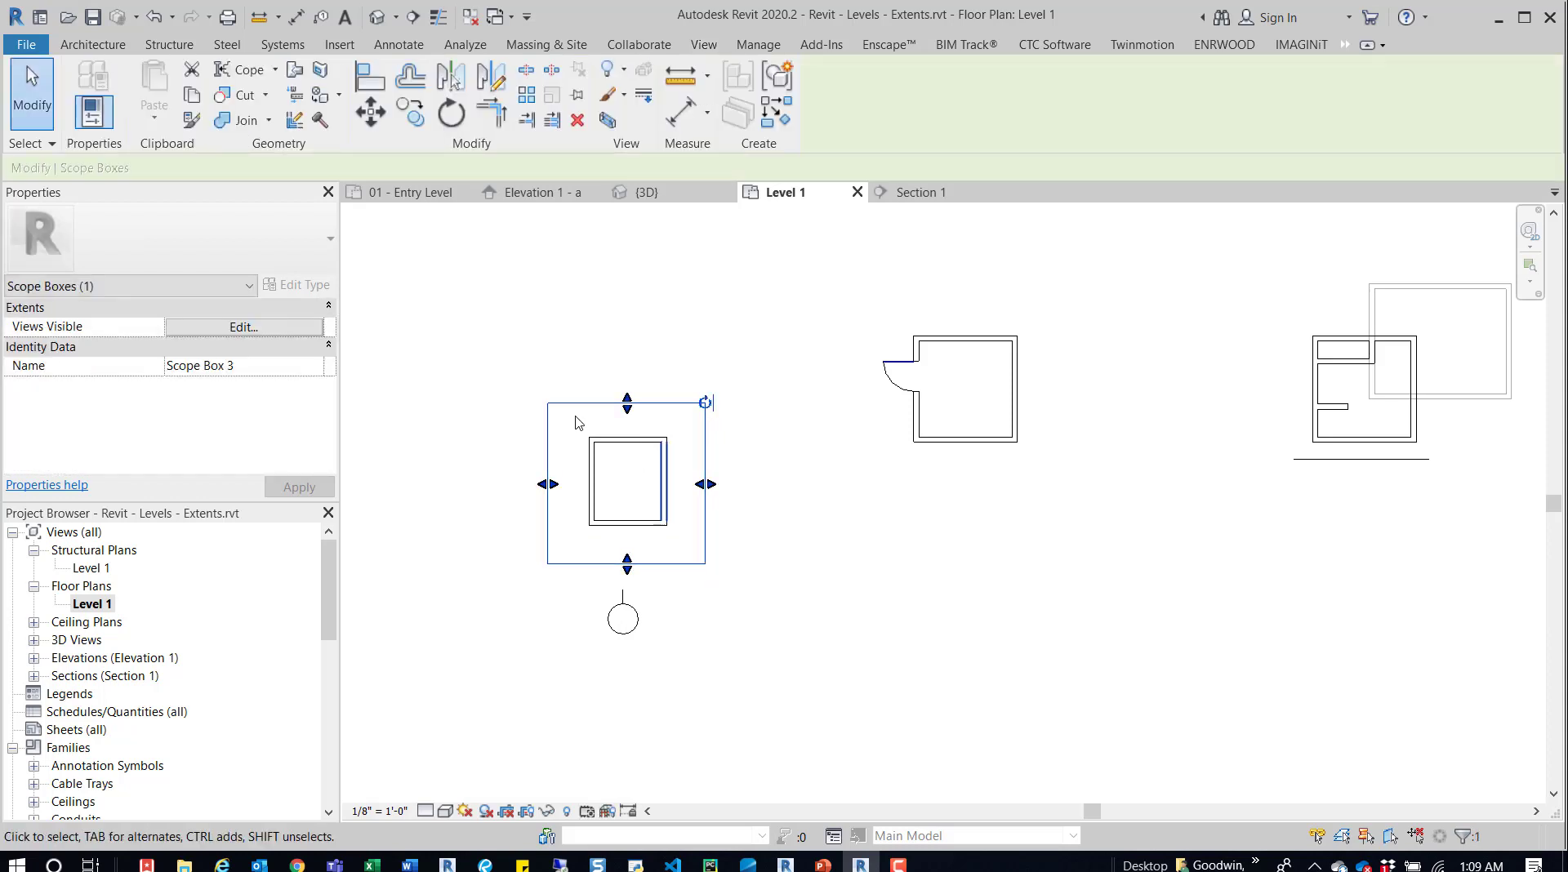
left_click(259, 370)
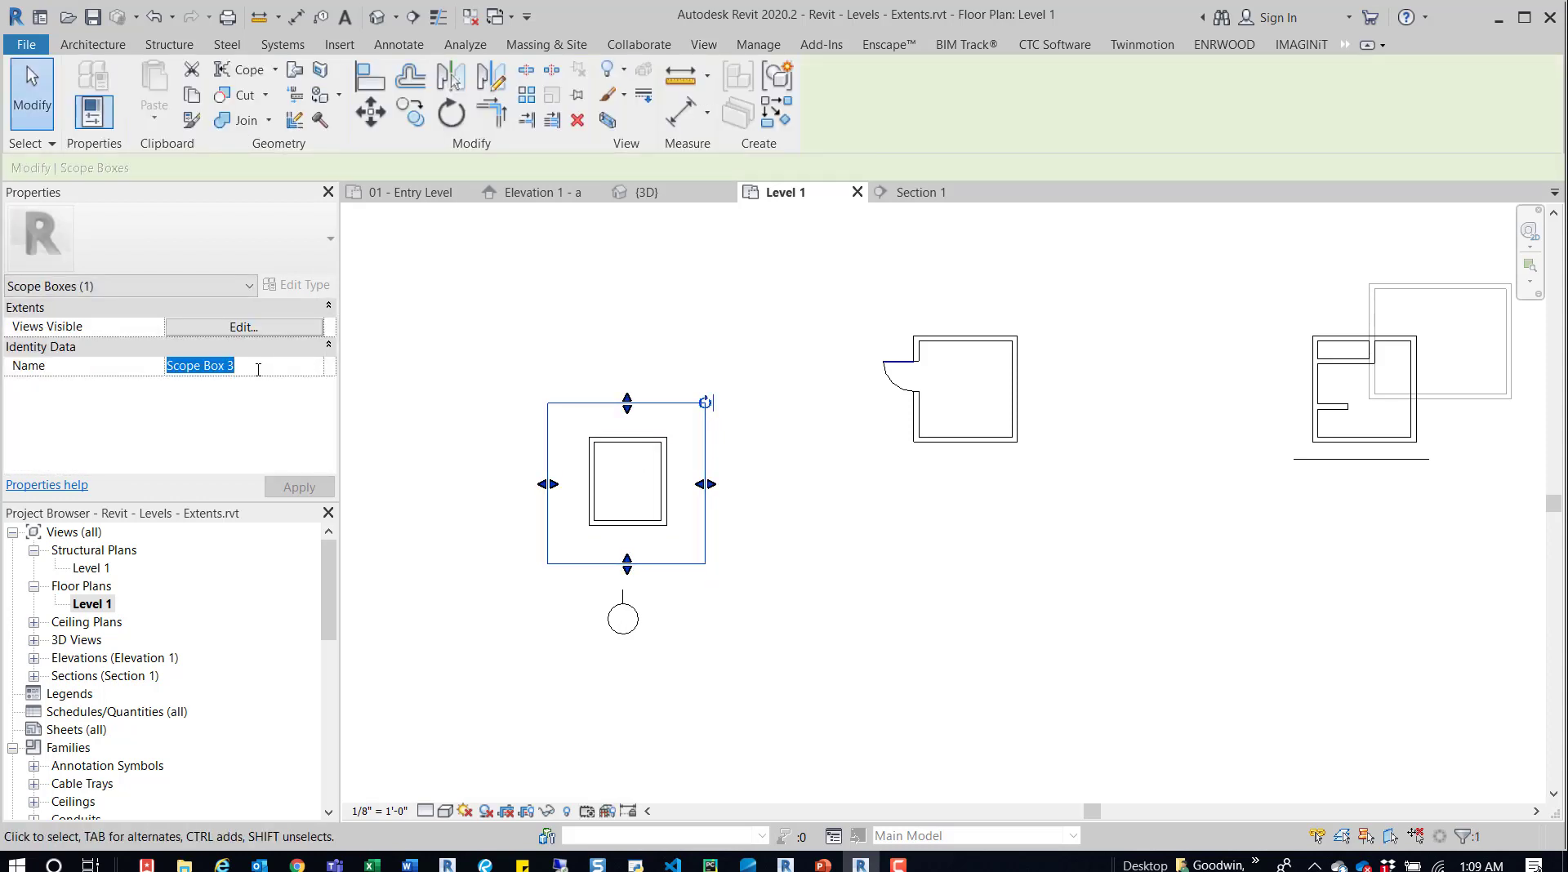
type("B1")
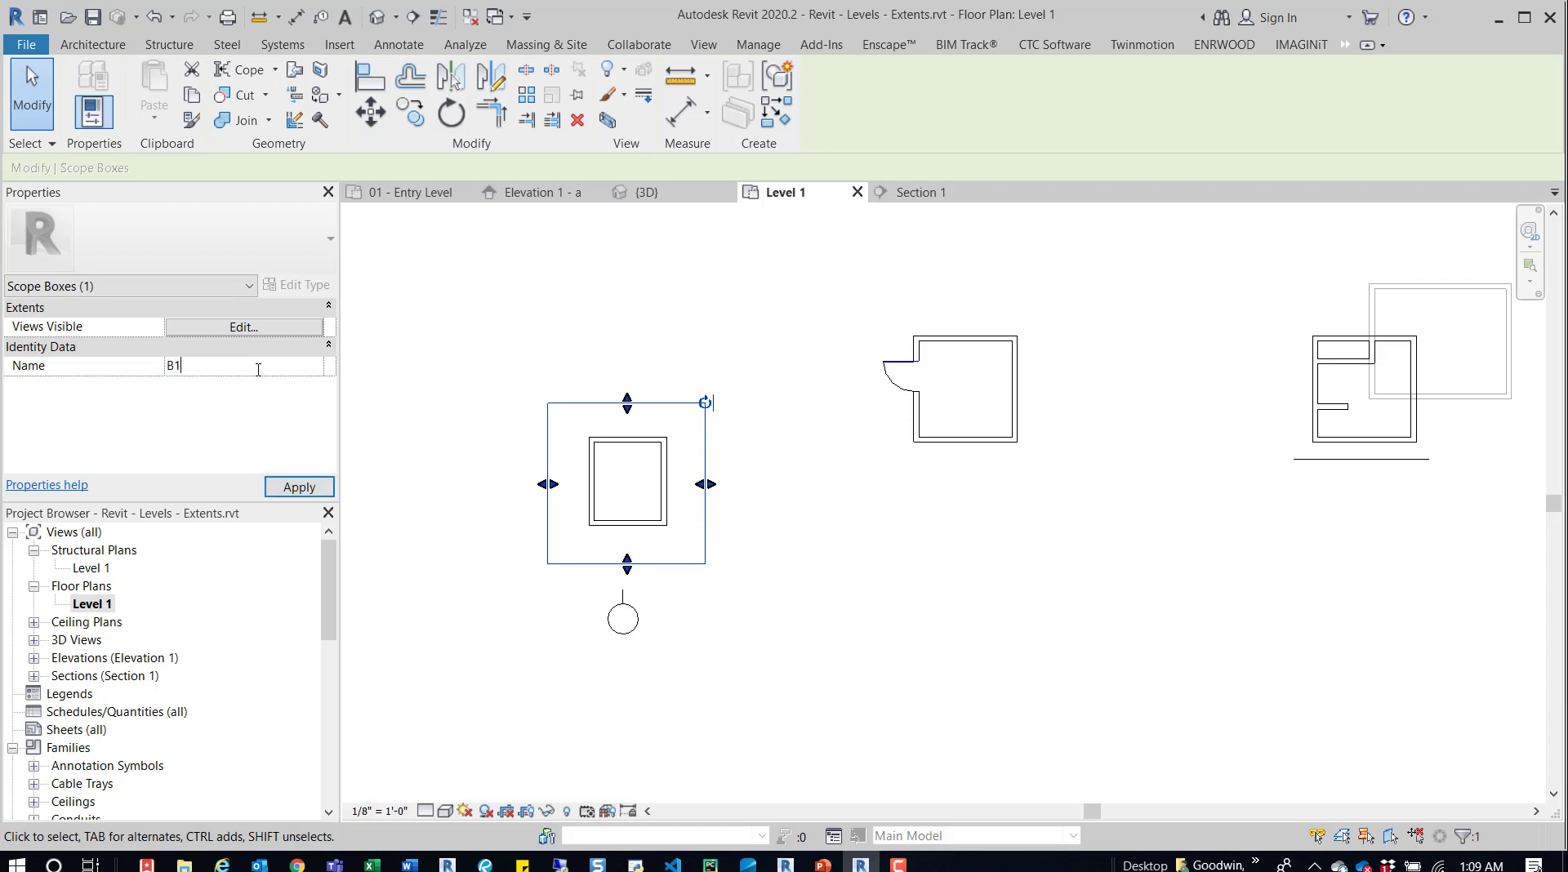
left_click(836, 273)
- Draw a 40' 0" high scope box named B2 around the B2 building in the Level 1 floor plan
left_click(988, 95)
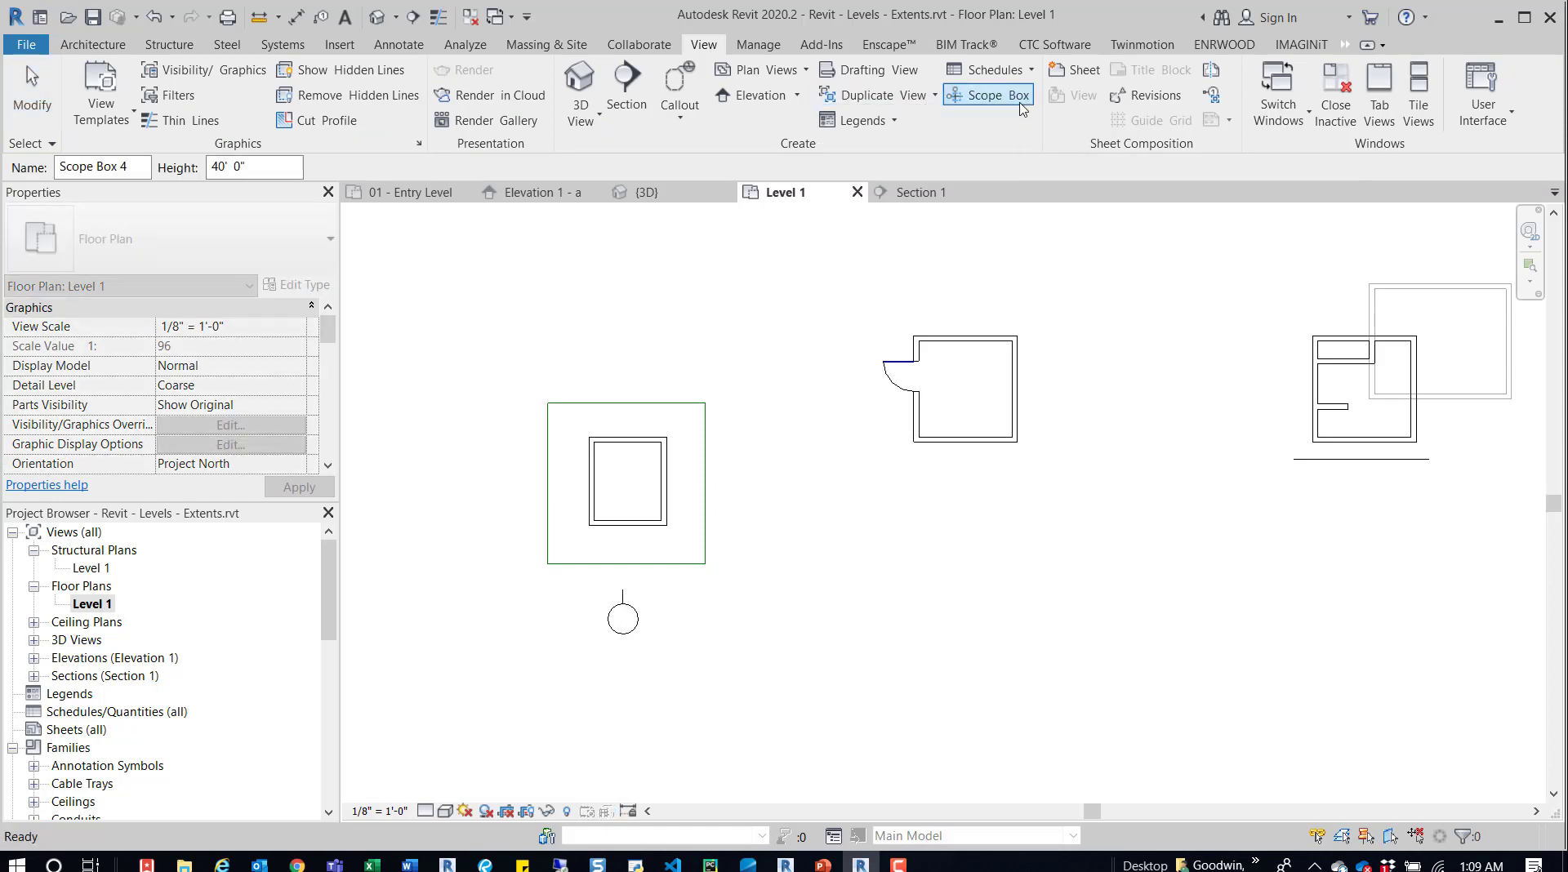
left_click_drag(130, 168, 37, 172)
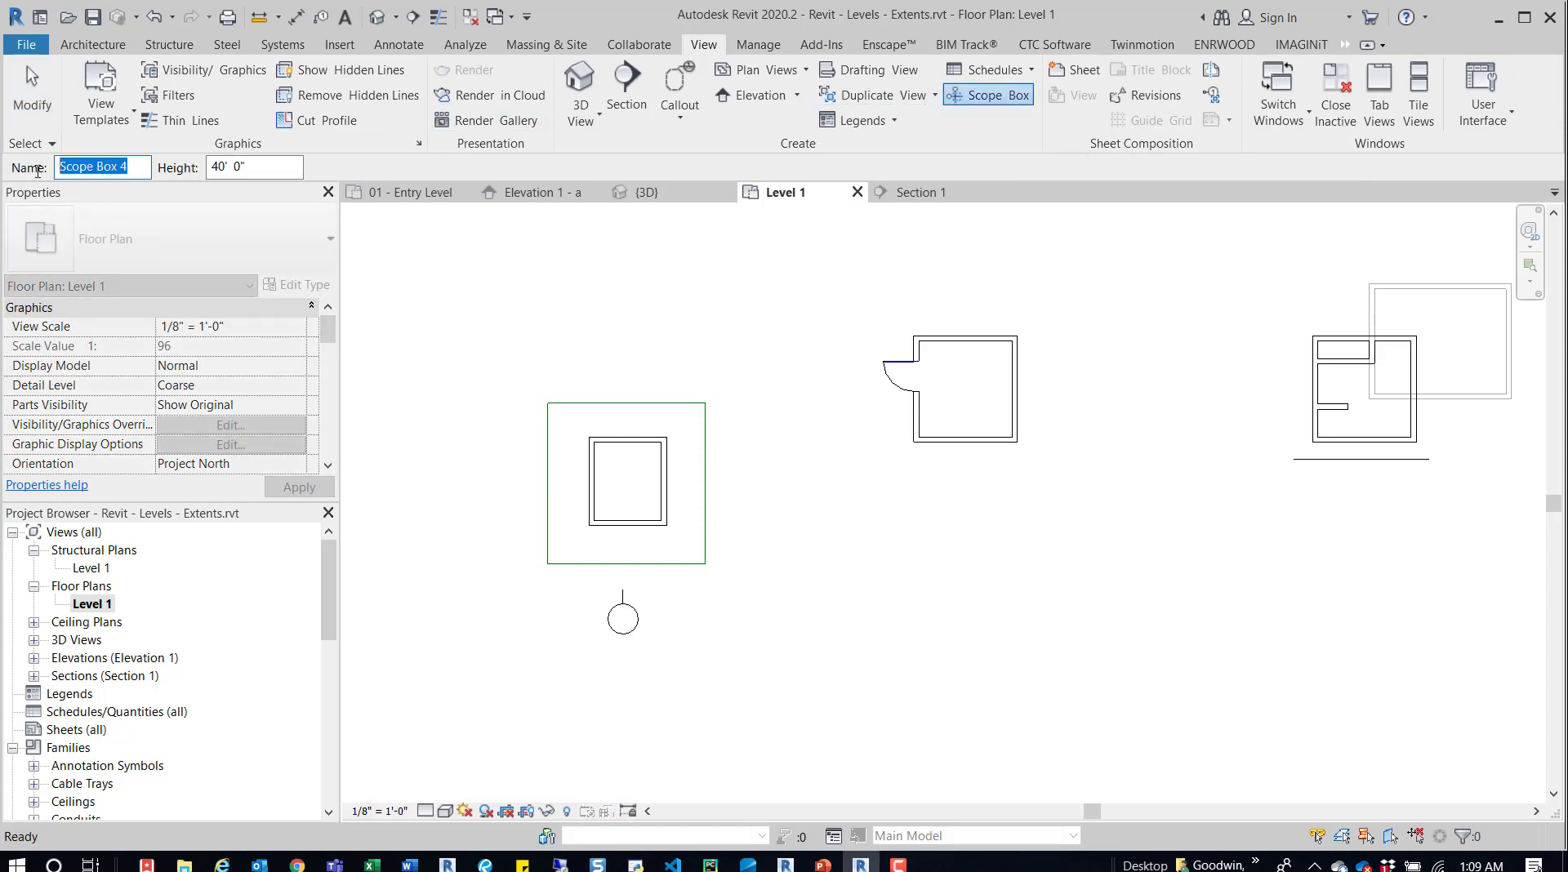
type("B2")
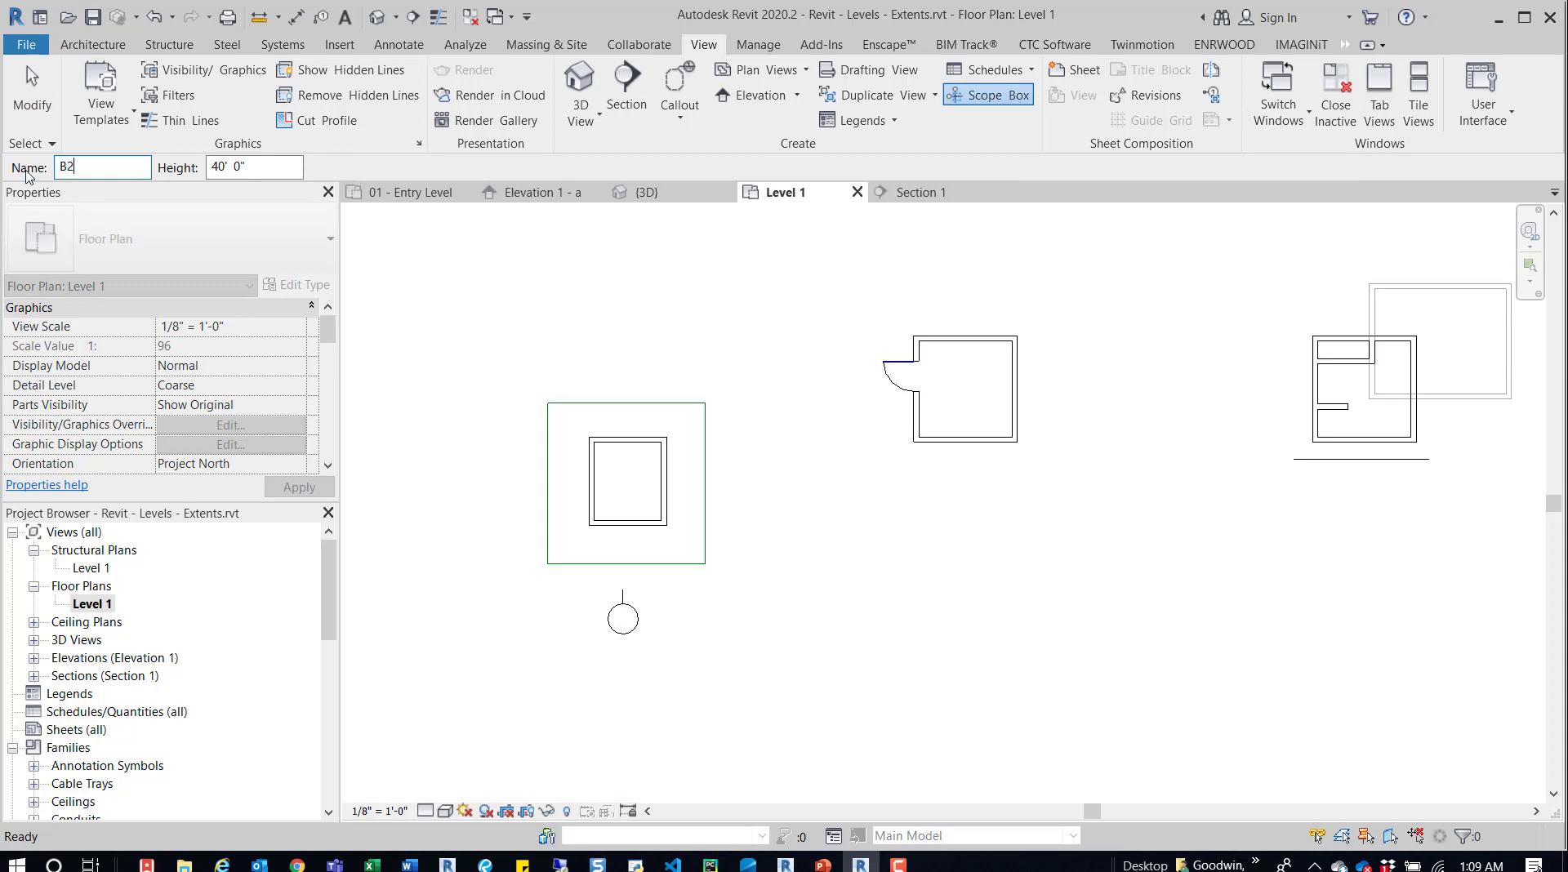
left_click(279, 172)
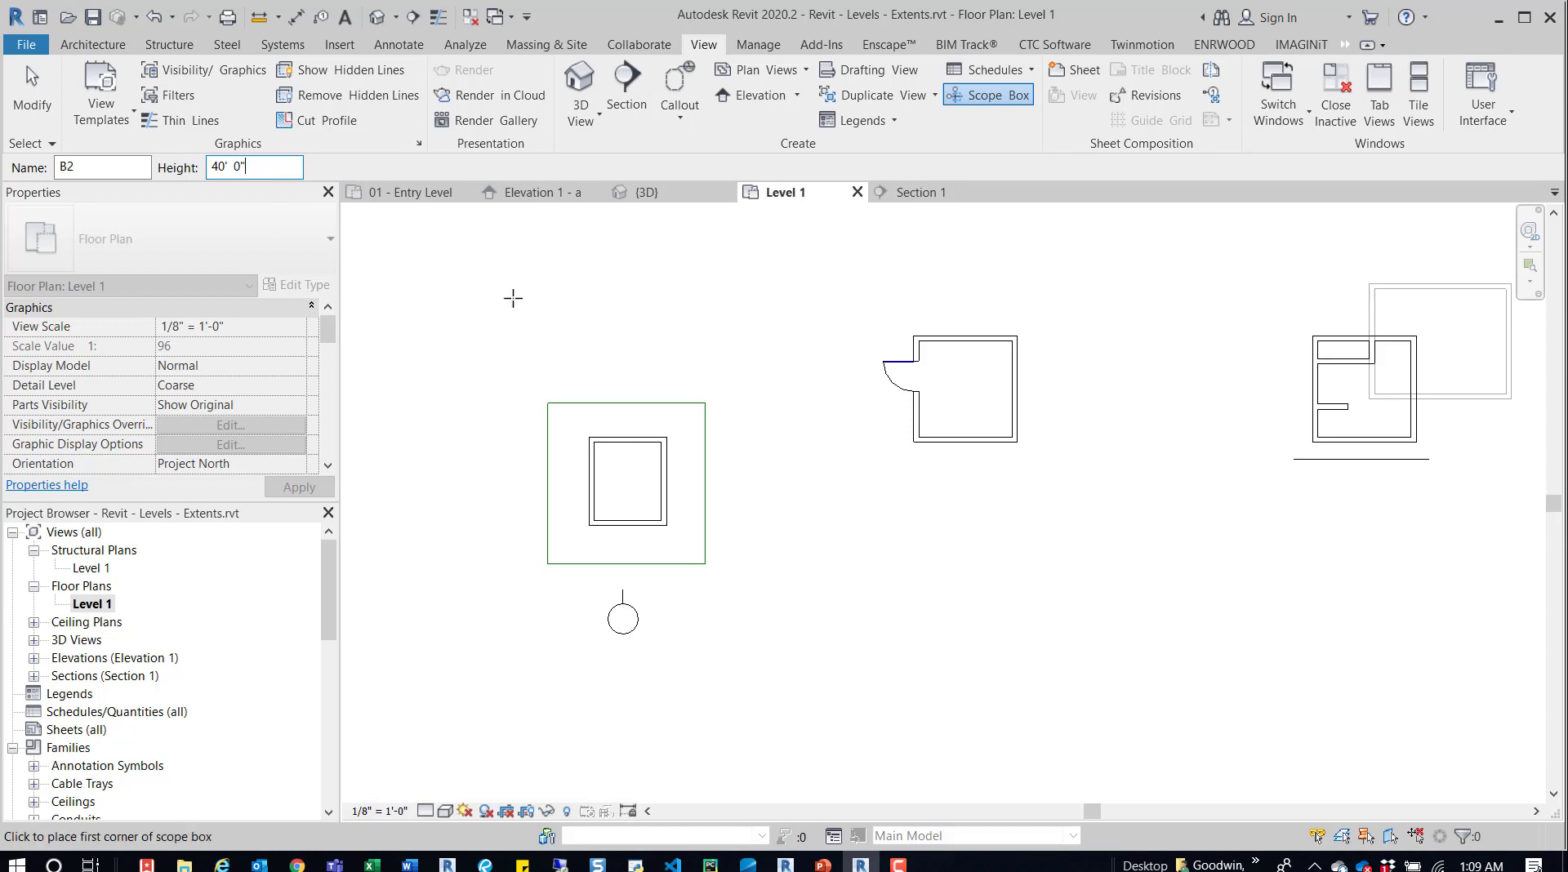
left_click(865, 301)
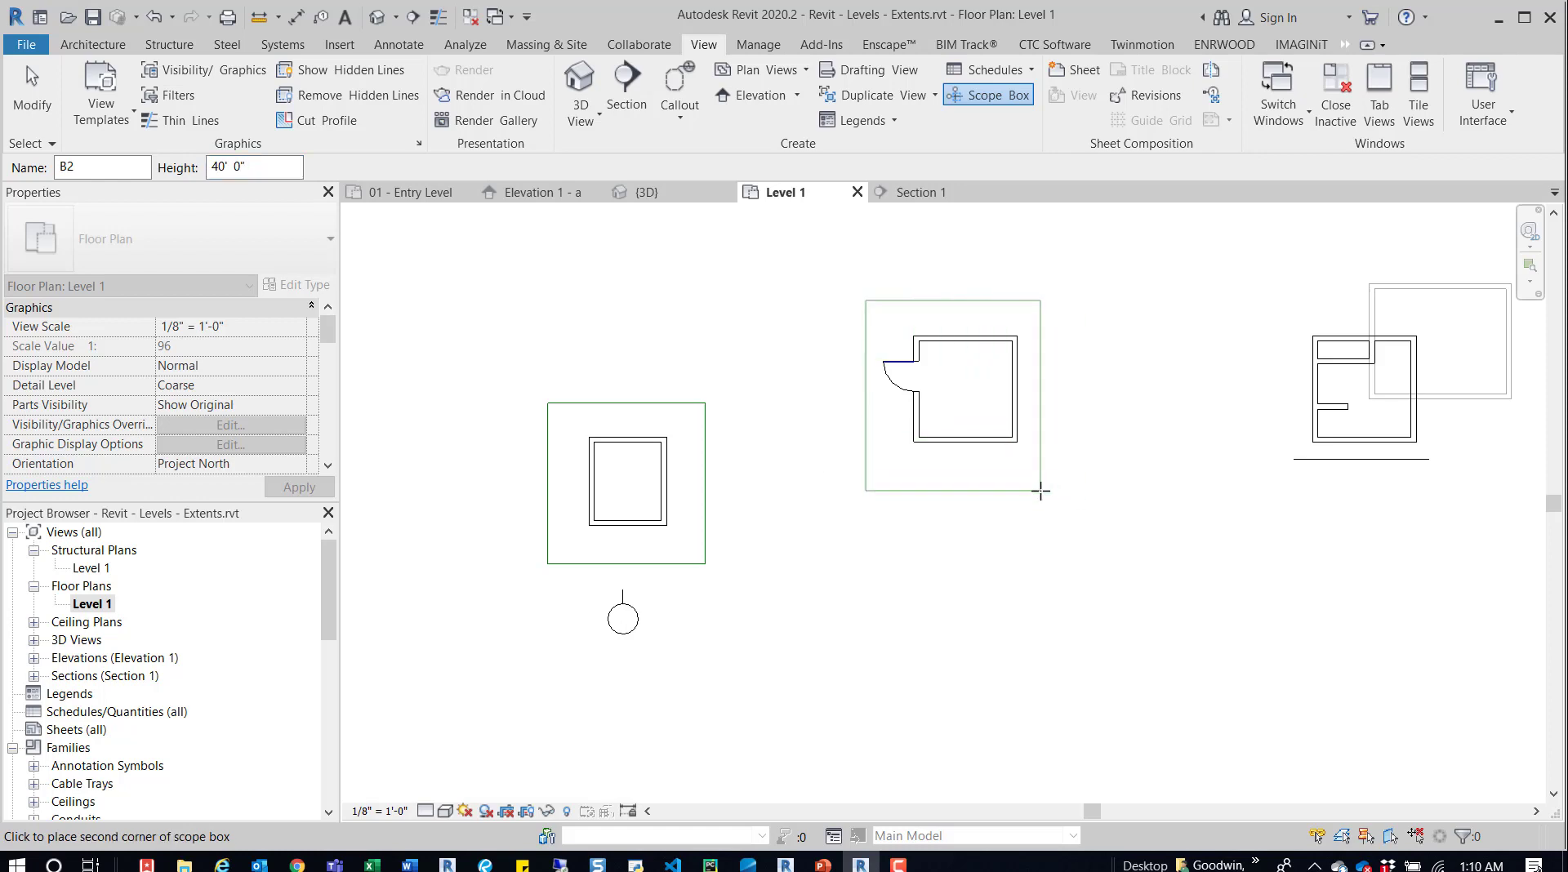
left_click(1046, 485)
left_click(1168, 419)
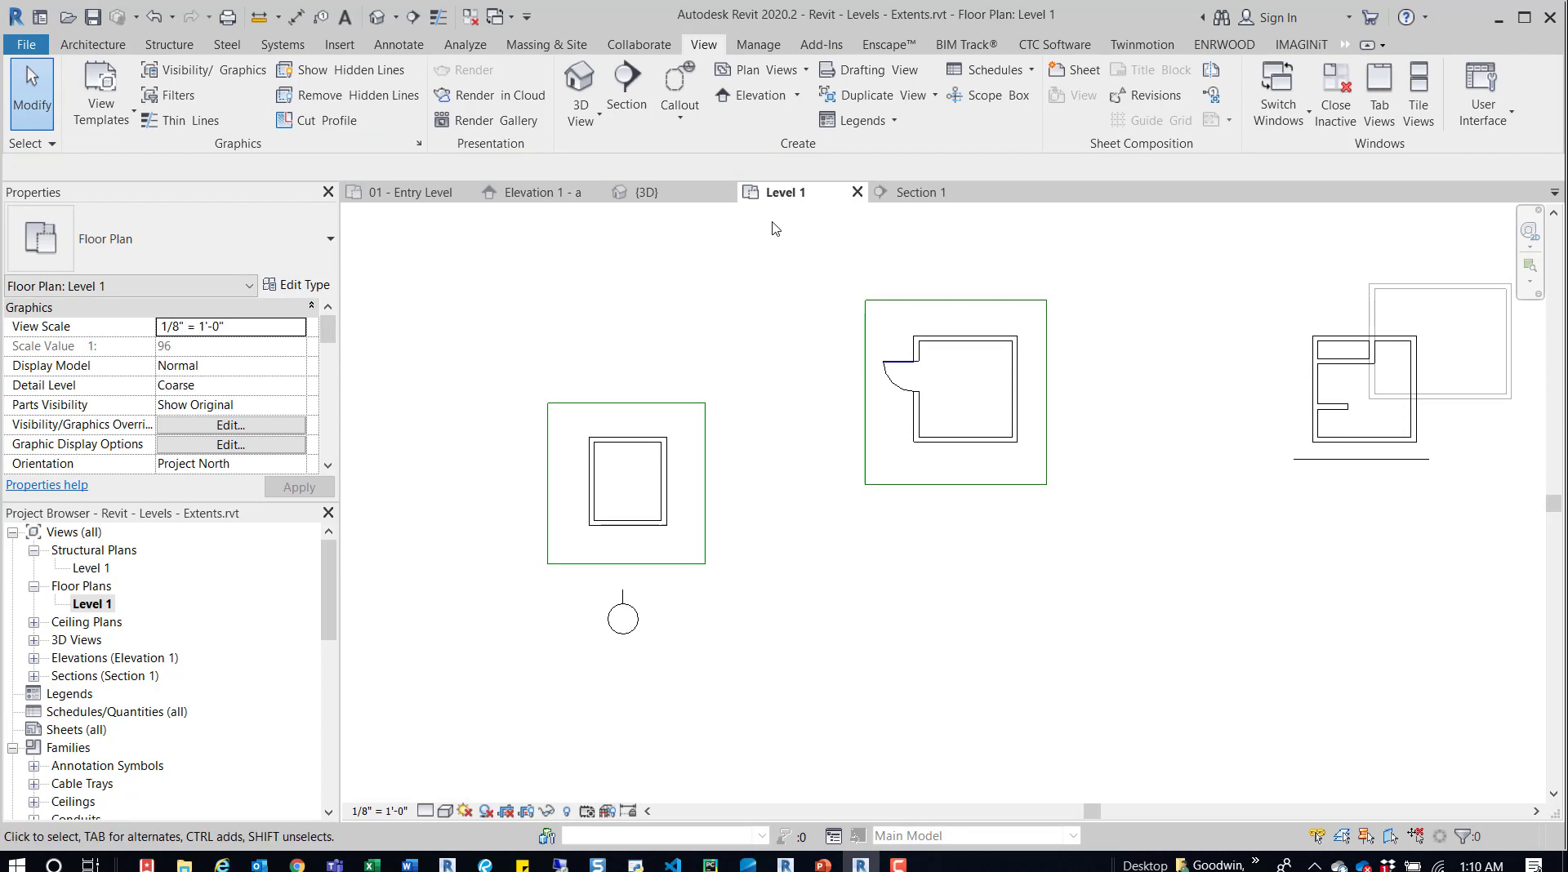
- In the {3D} view, stretch the bottom of the B2 scope box down below Level 1 - B2
left_click(654, 195)
scroll(796, 376, "down", 4)
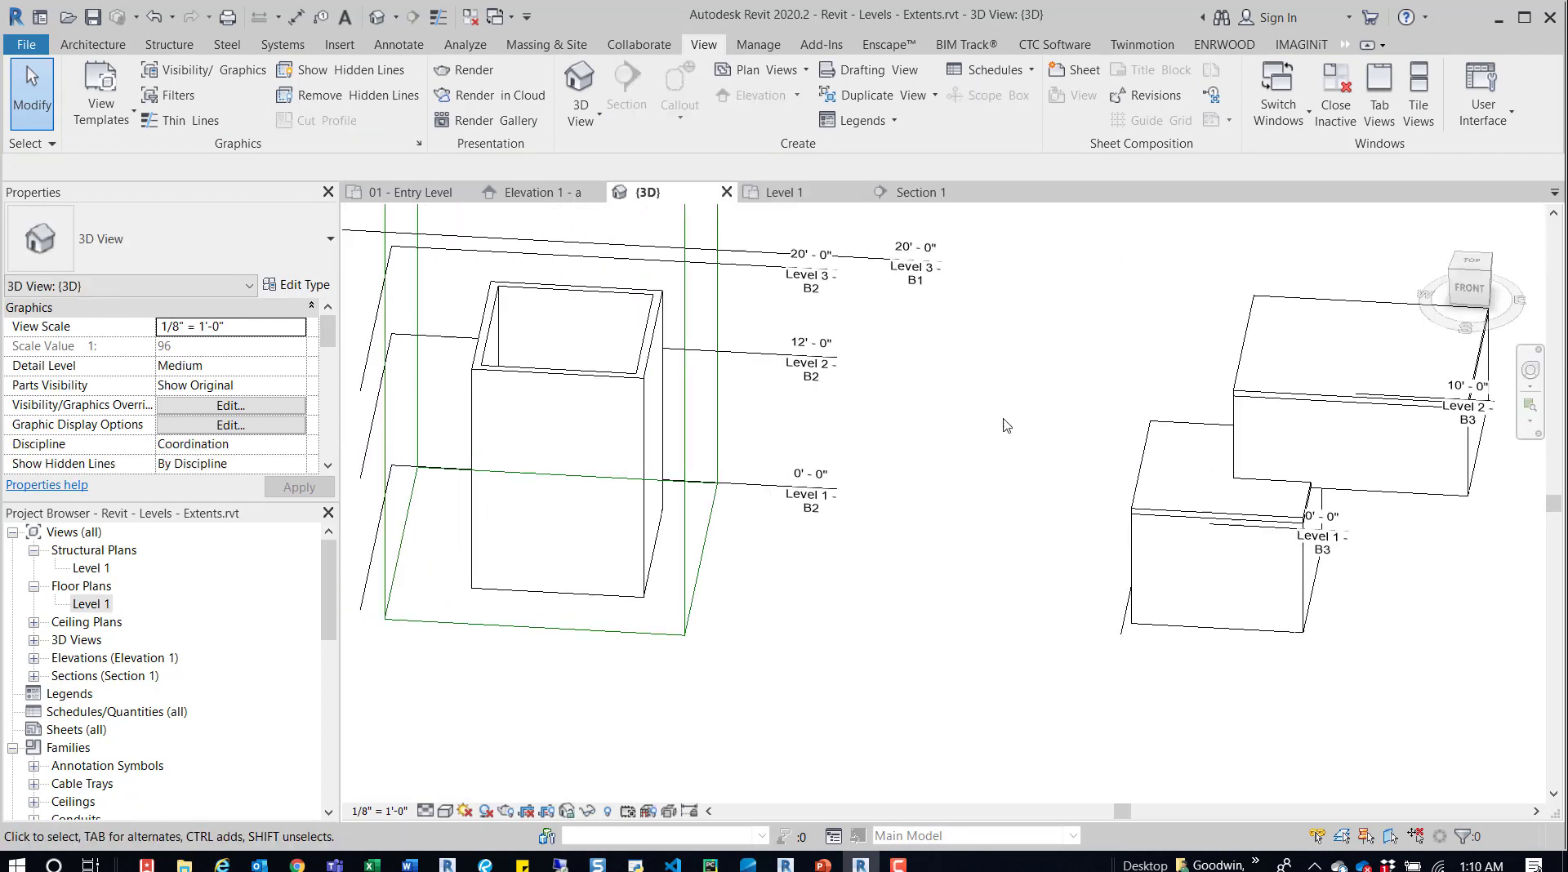
left_click(798, 307)
middle_click_drag(798, 307, 808, 316)
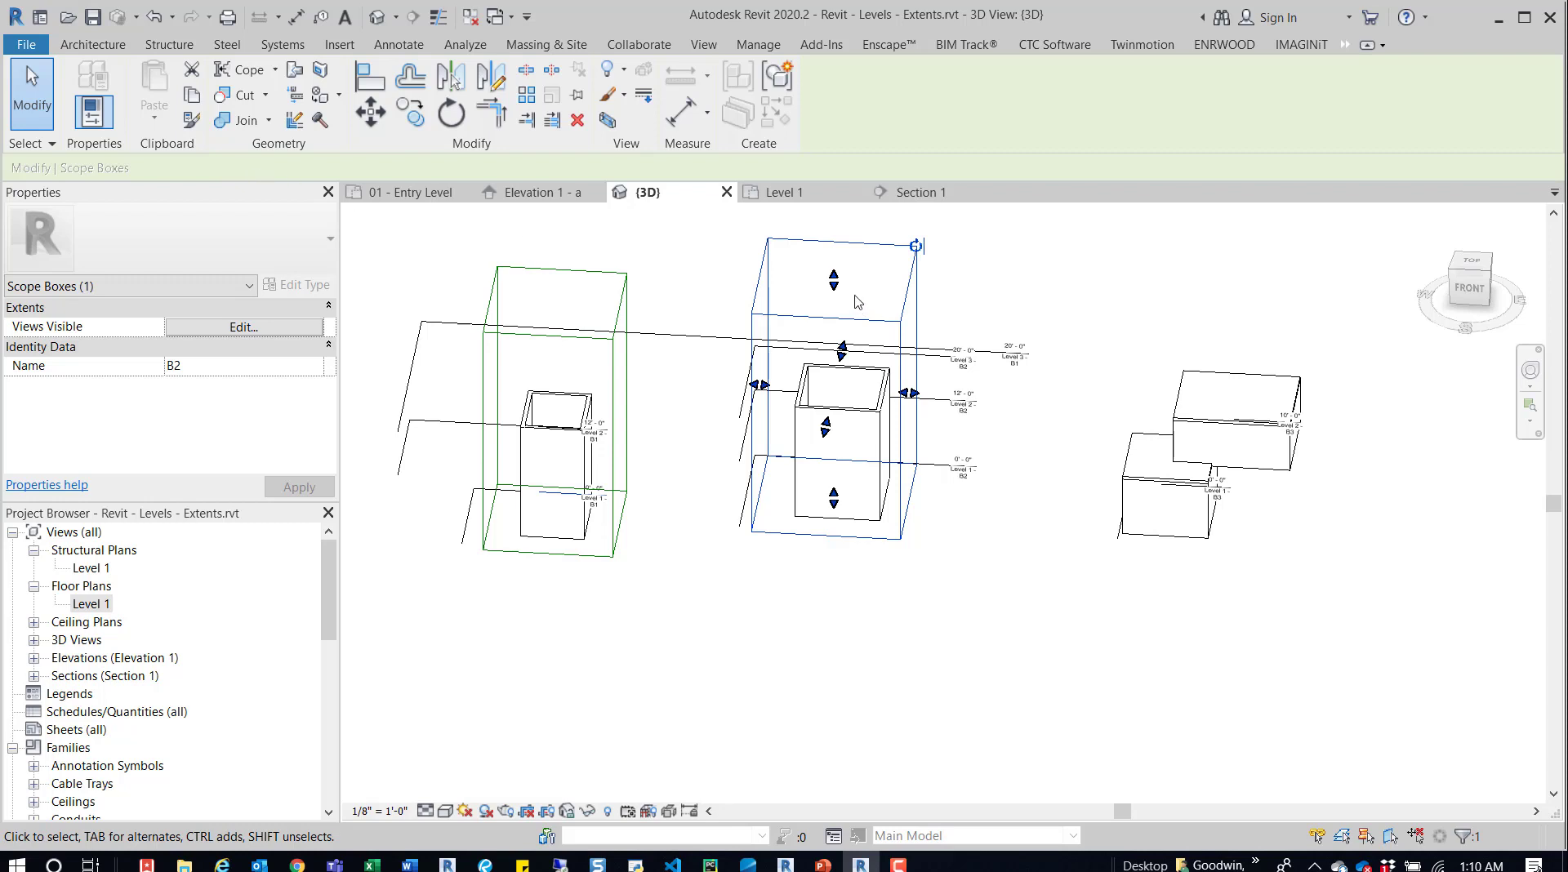
middle_click_drag(839, 349, 801, 494, "shift")
scroll(801, 494, "up", 2)
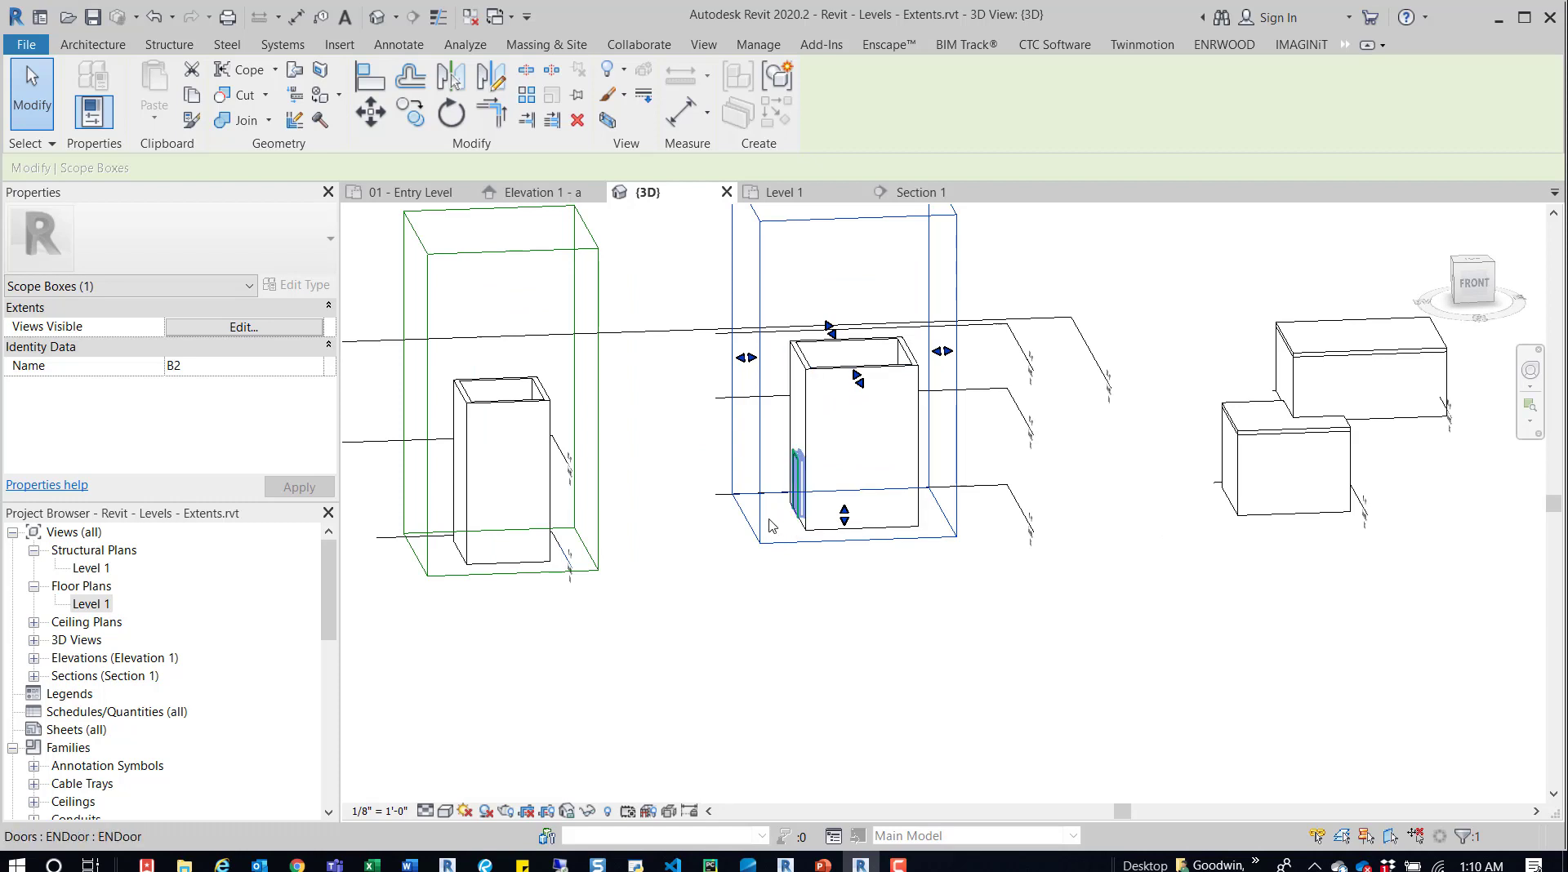
left_click_drag(845, 520, 845, 537)
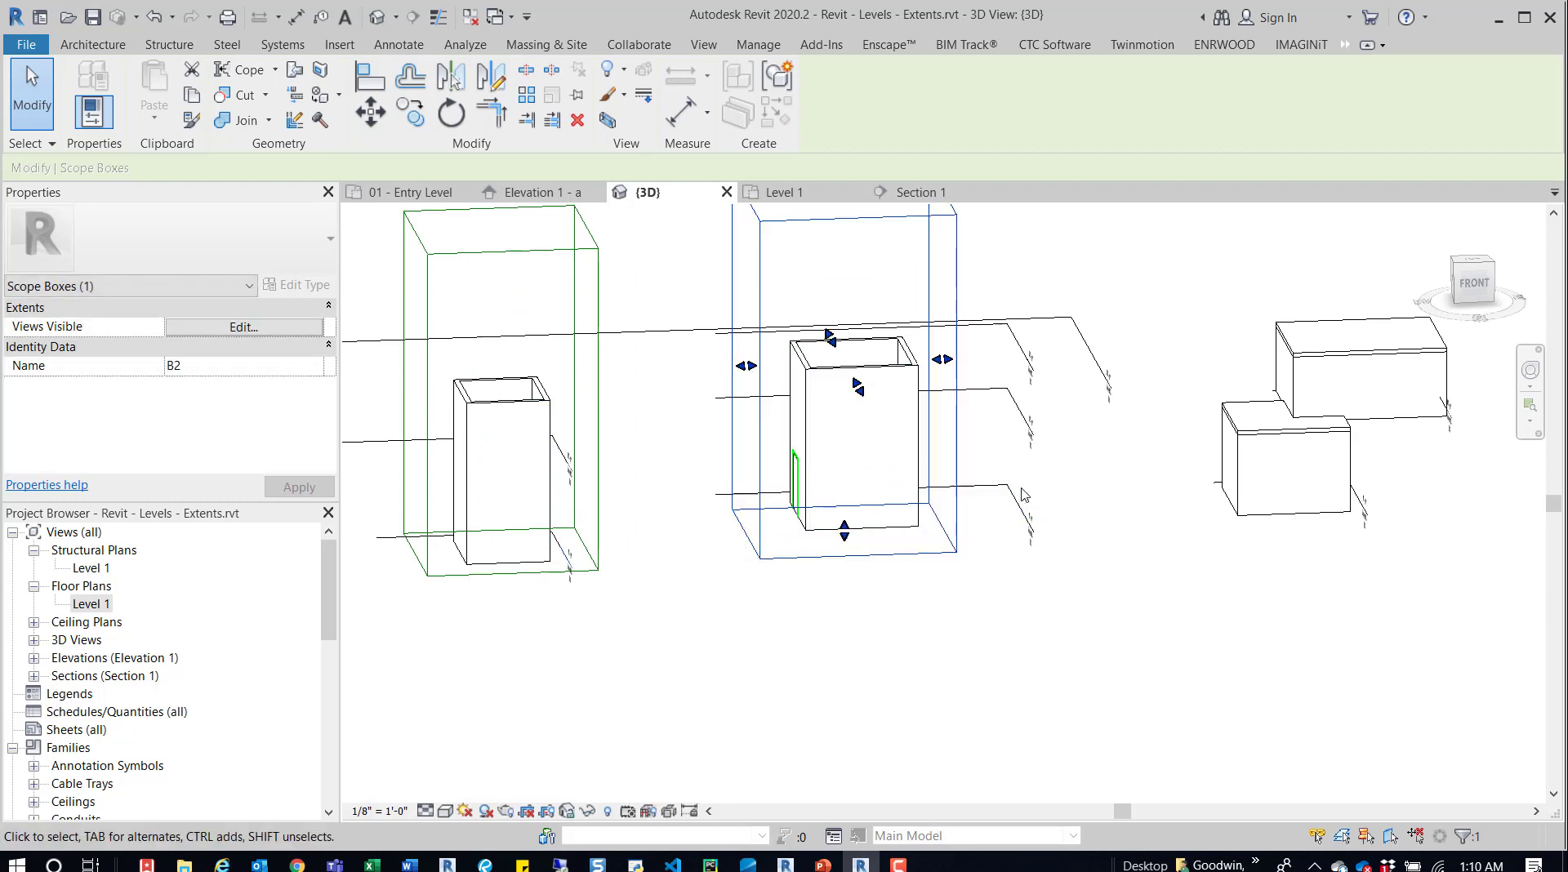
scroll(1007, 535, "up", 3)
middle_click_drag(1007, 535, 963, 605, "shift")
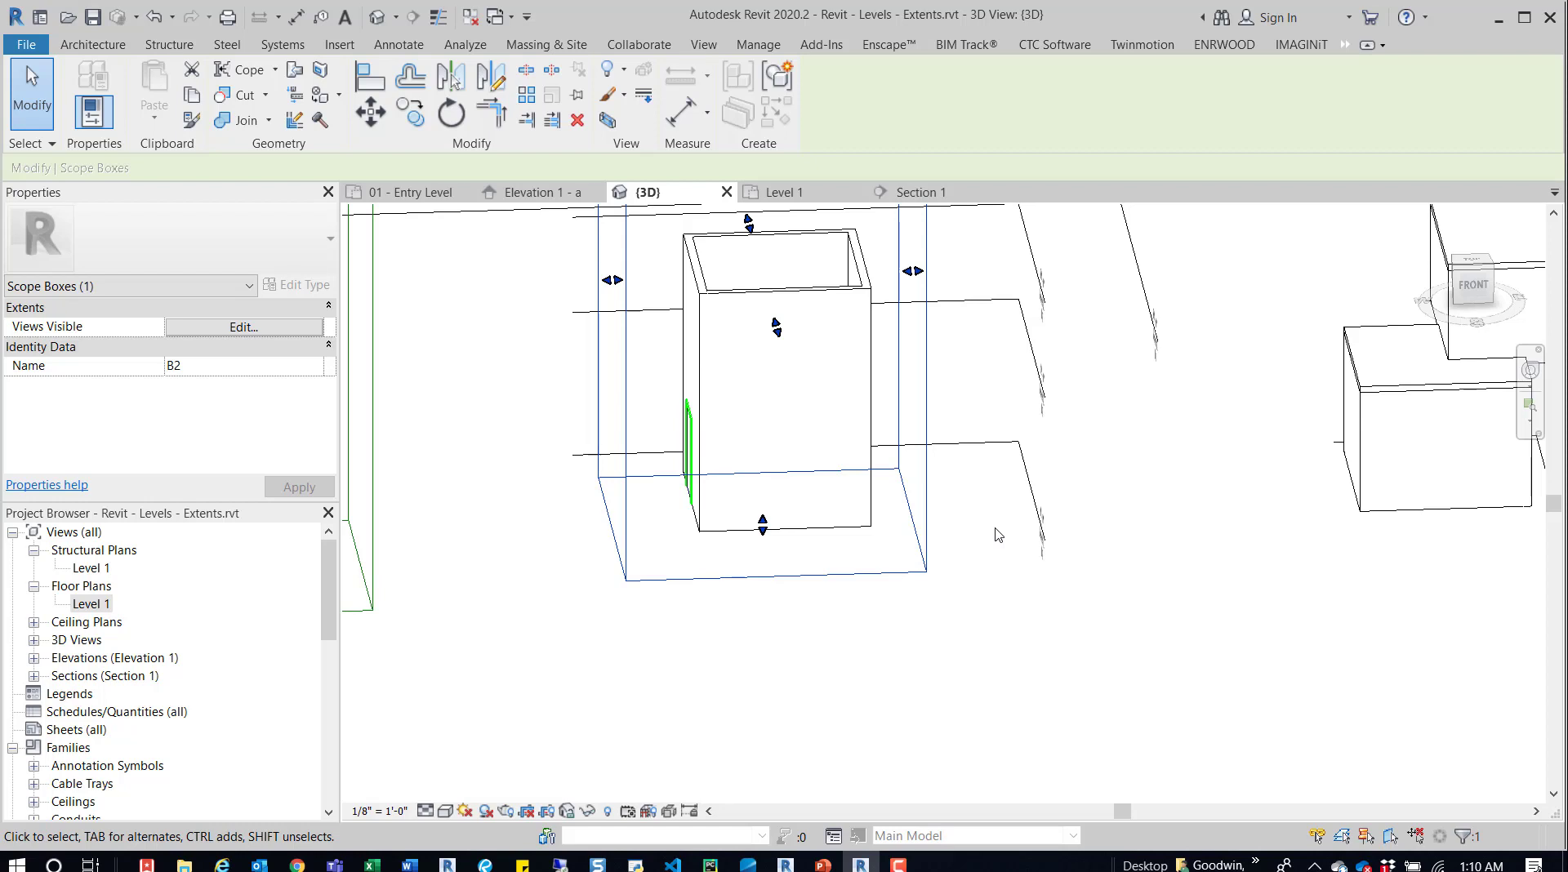
- Raise the bottom of the B1 scope box above Level 1 - B1
middle_click_drag(811, 684, 1113, 564)
scroll(1114, 564, "down", 2)
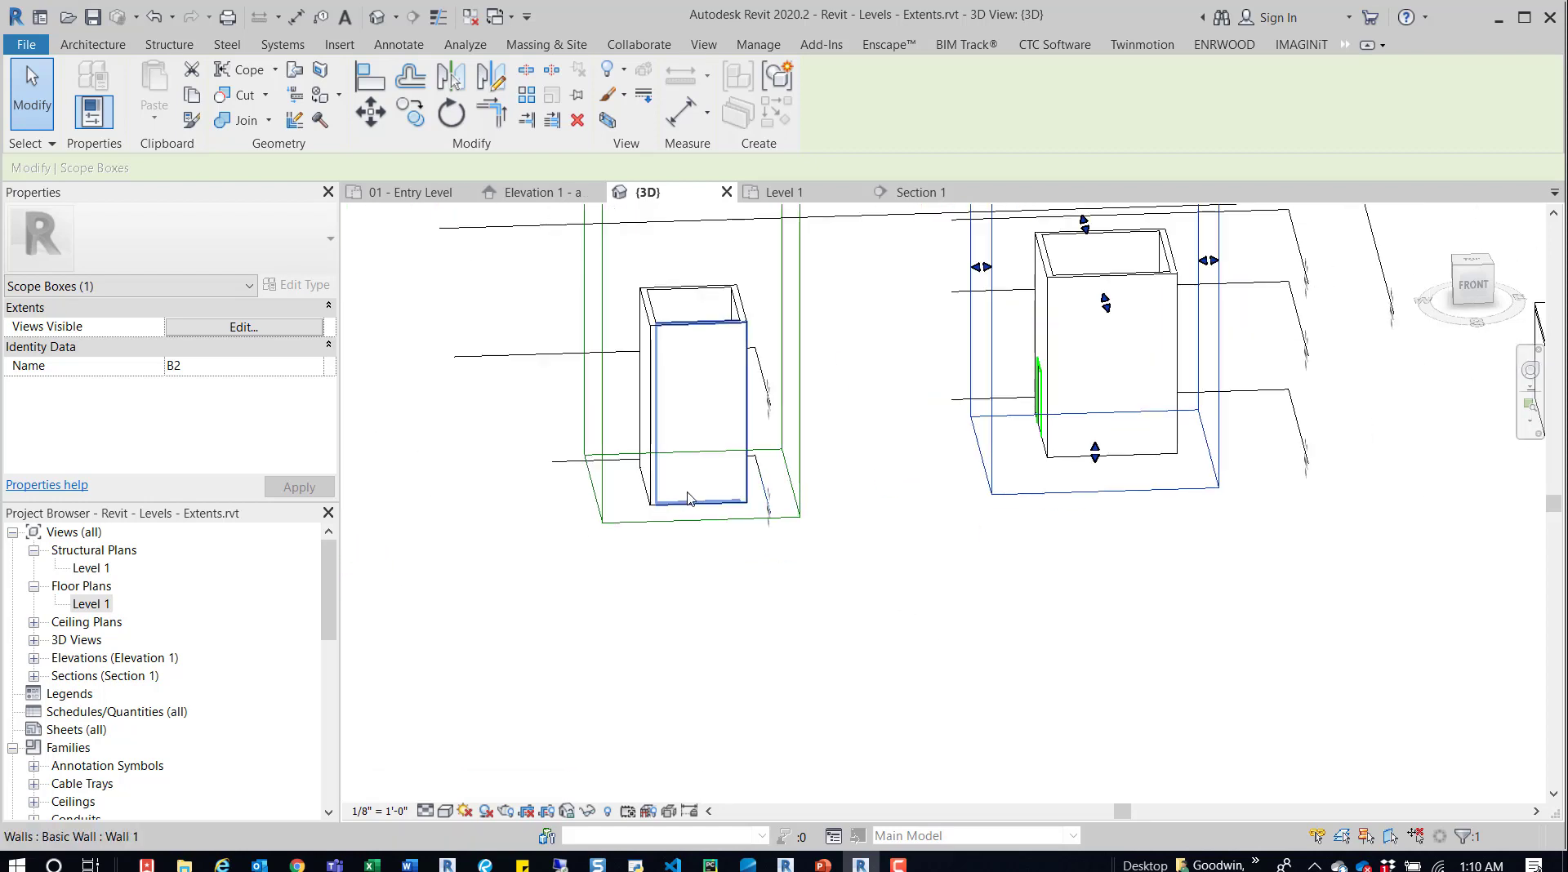
left_click(811, 482)
left_click_drag(692, 492, 691, 463)
middle_click_drag(691, 462, 718, 364, "shift")
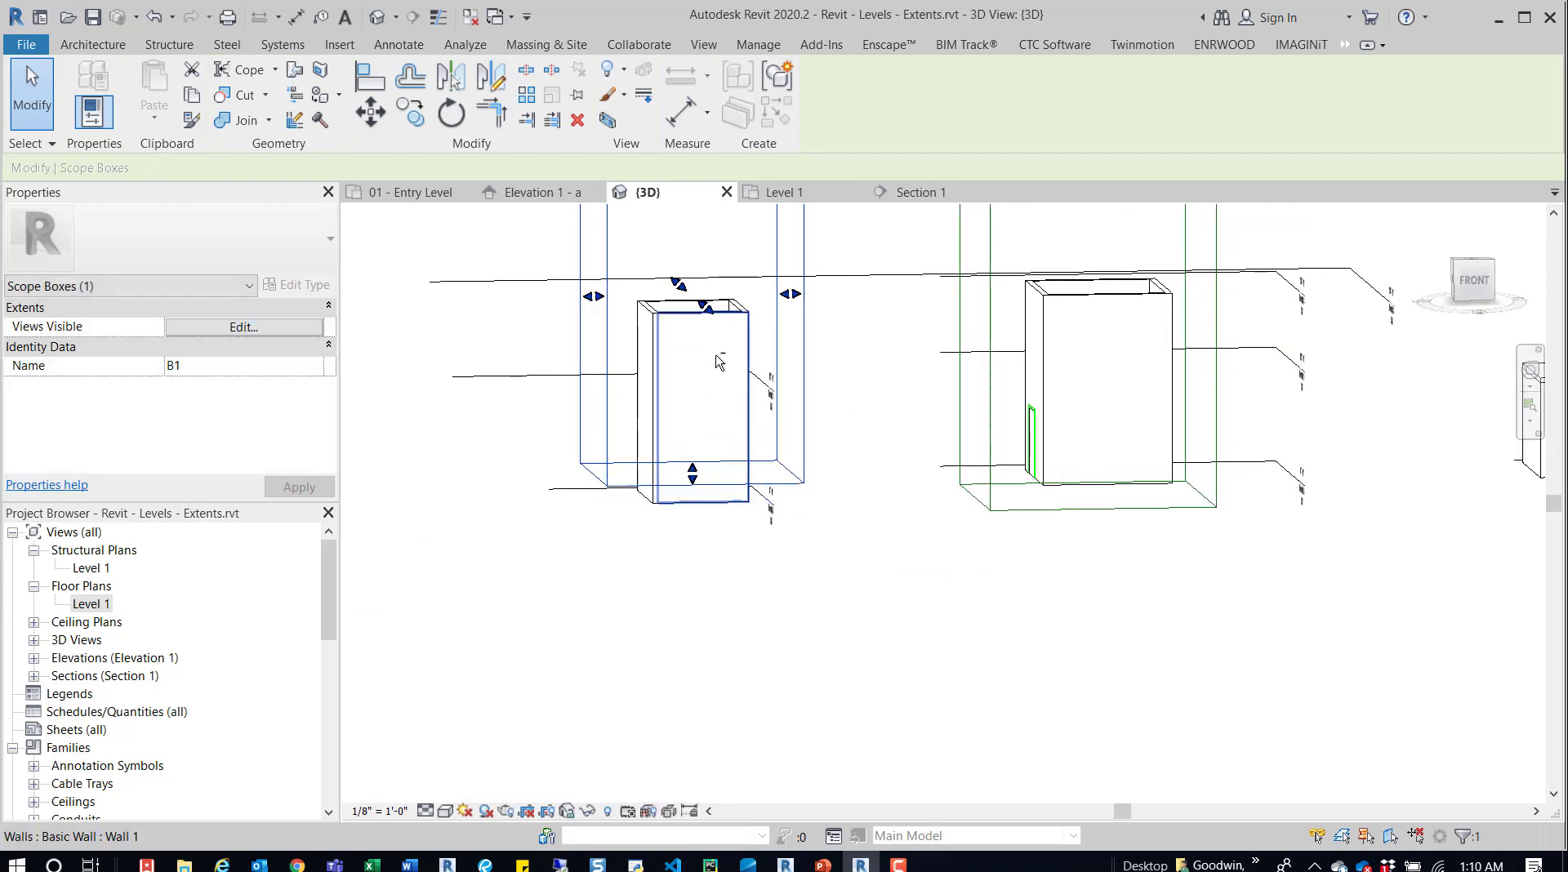
- Assign scope box B2 to the three B2 levels together
middle_click_drag(903, 427, 889, 546, "shift")
middle_click_drag(1160, 576, 1005, 670, "shift")
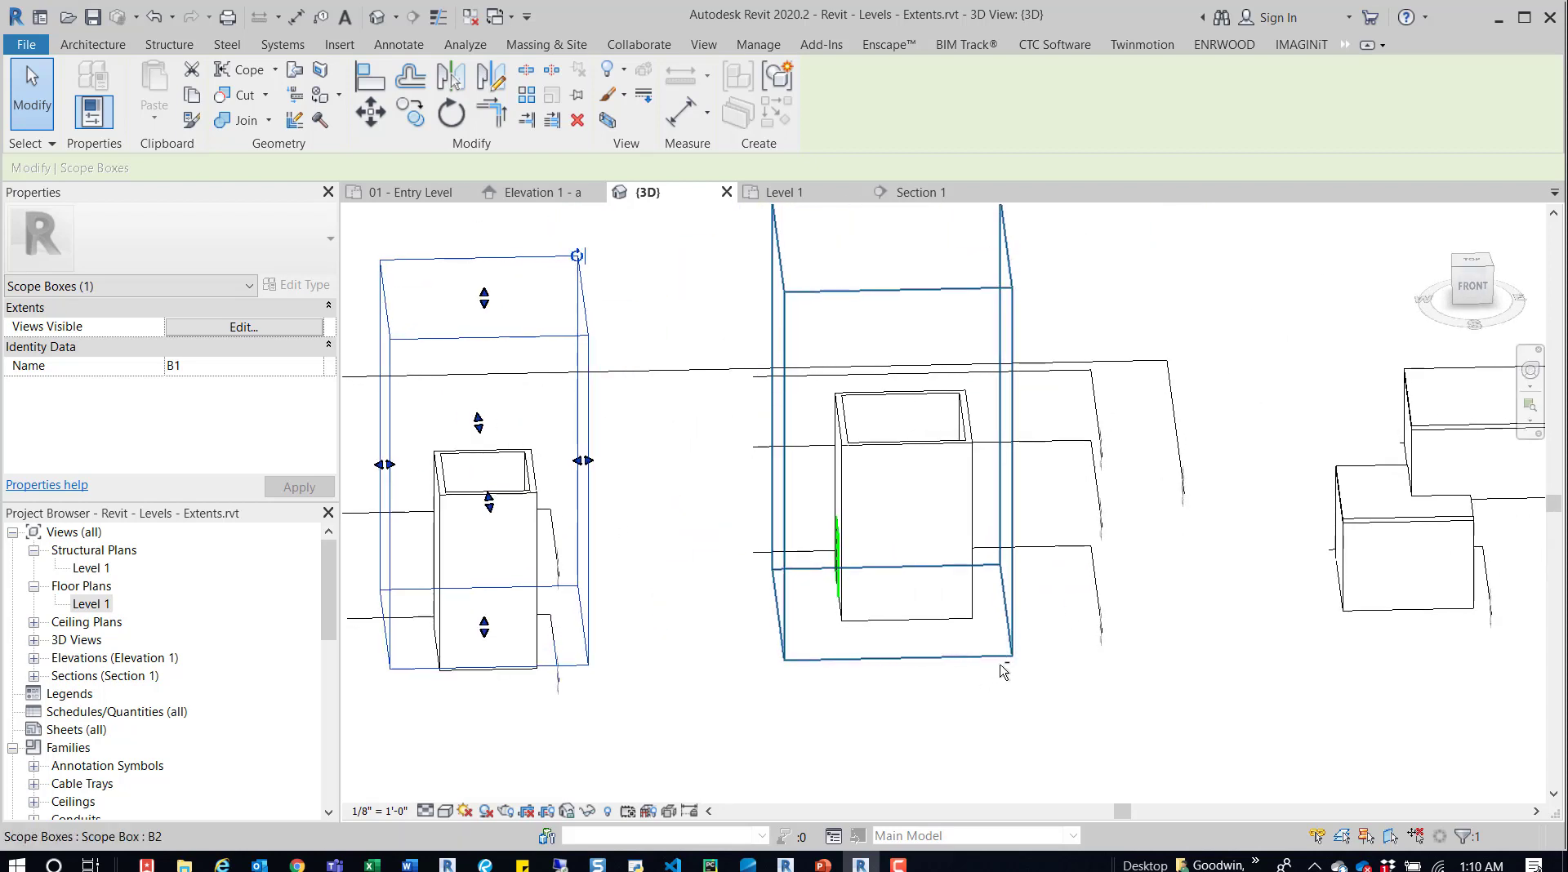
middle_click_drag(1097, 431, 825, 396, "shift")
mouse_move(1298, 458)
middle_mouse_down("shift")
mouse_move(1277, 465)
mouse_move(1282, 449)
middle_mouse_up("shift")
left_click_drag(1286, 443, 1247, 625)
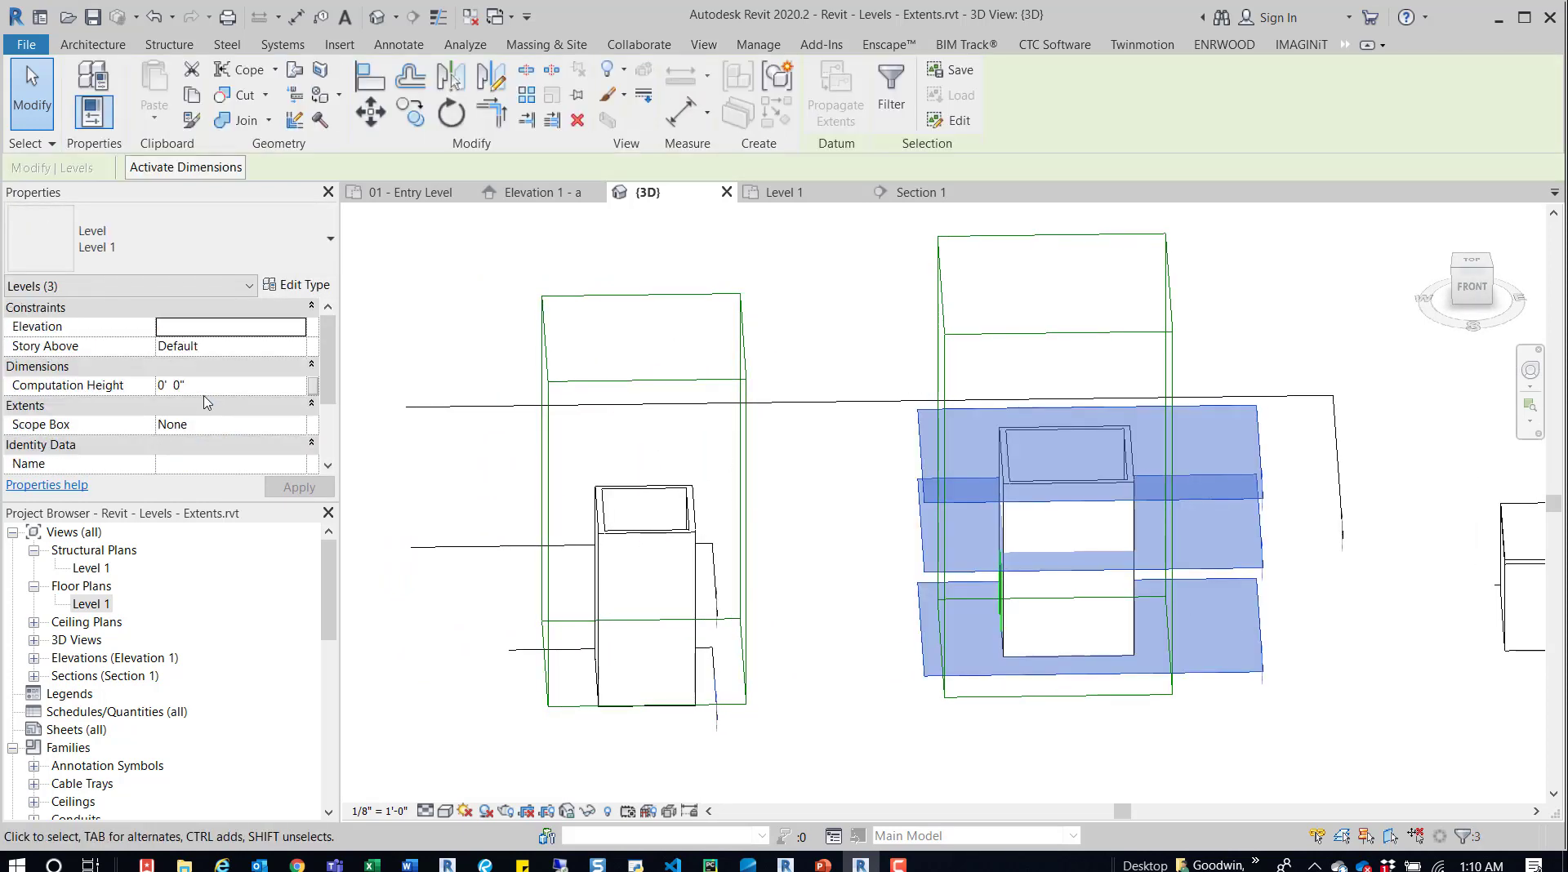
scroll(269, 392, "down", 1)
scroll(268, 392, "down", 1)
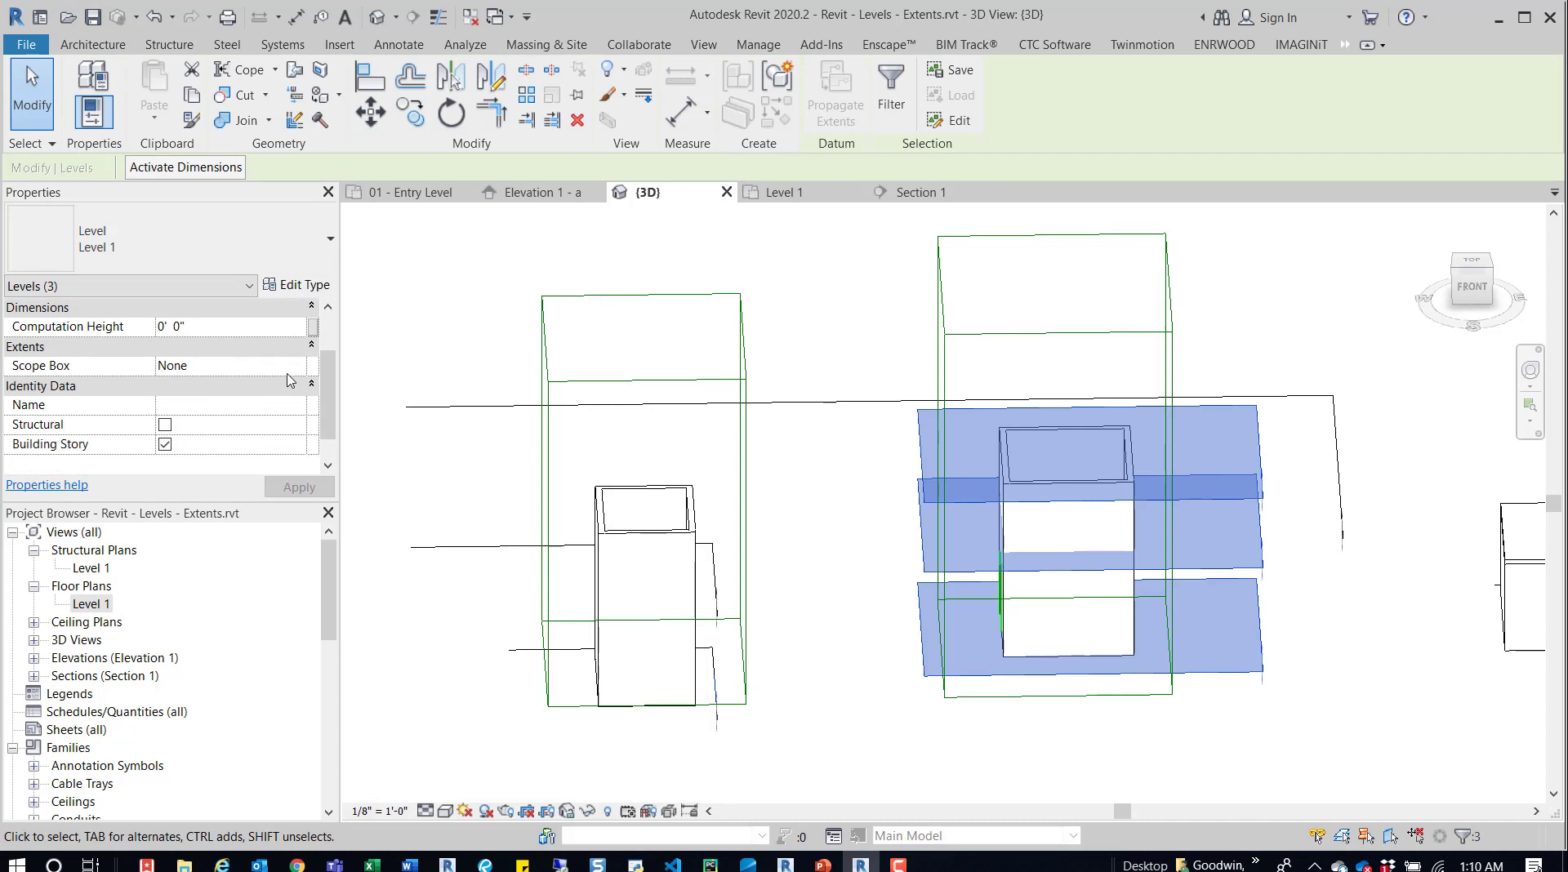
left_click(289, 367)
left_click(295, 369)
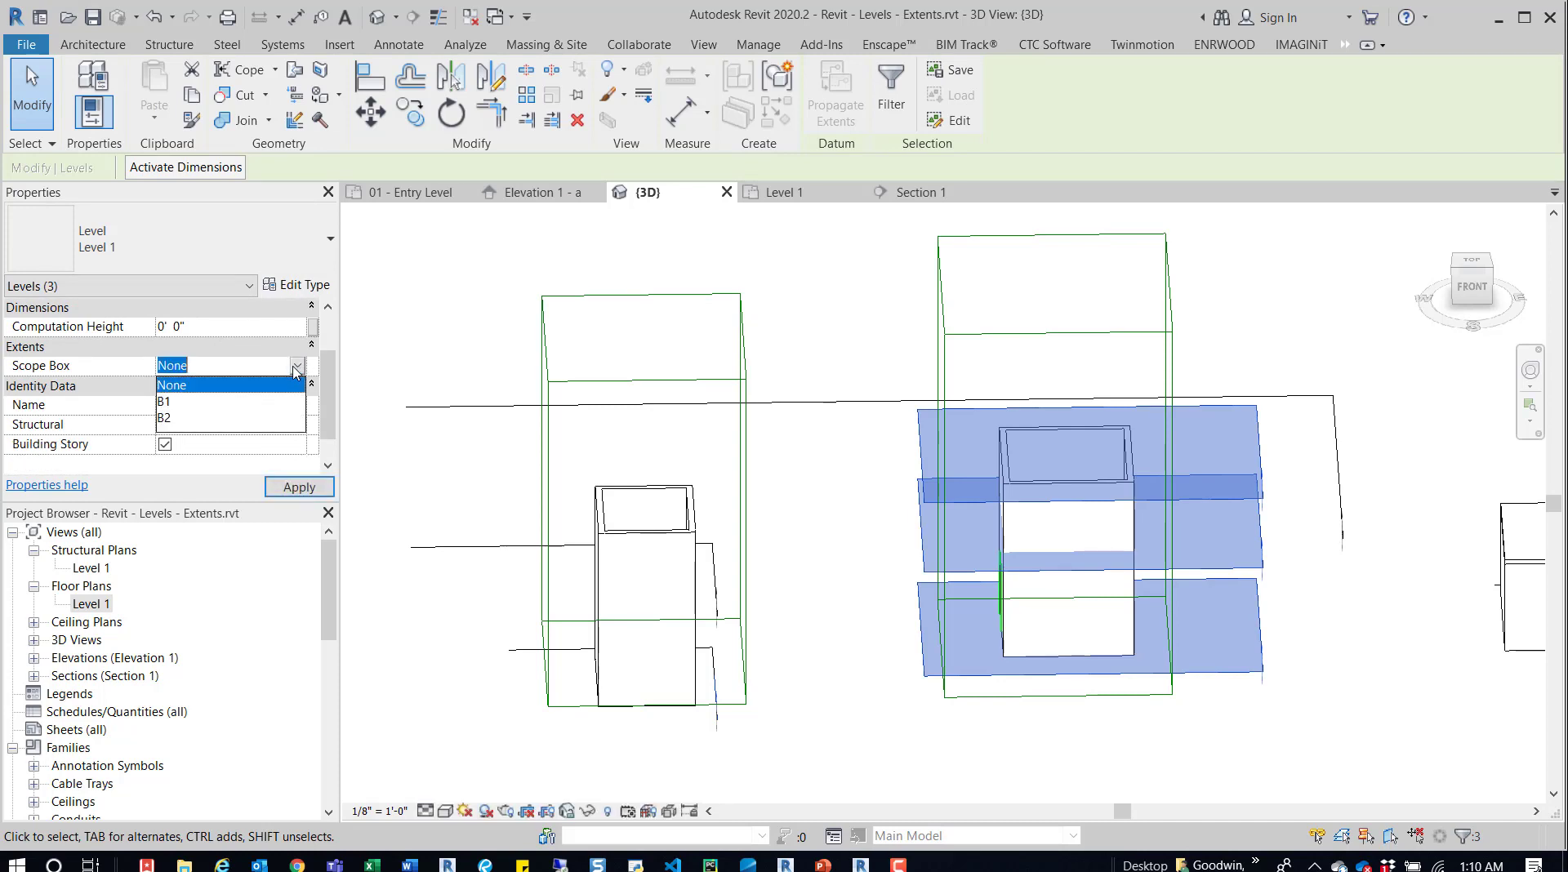
left_click(168, 418)
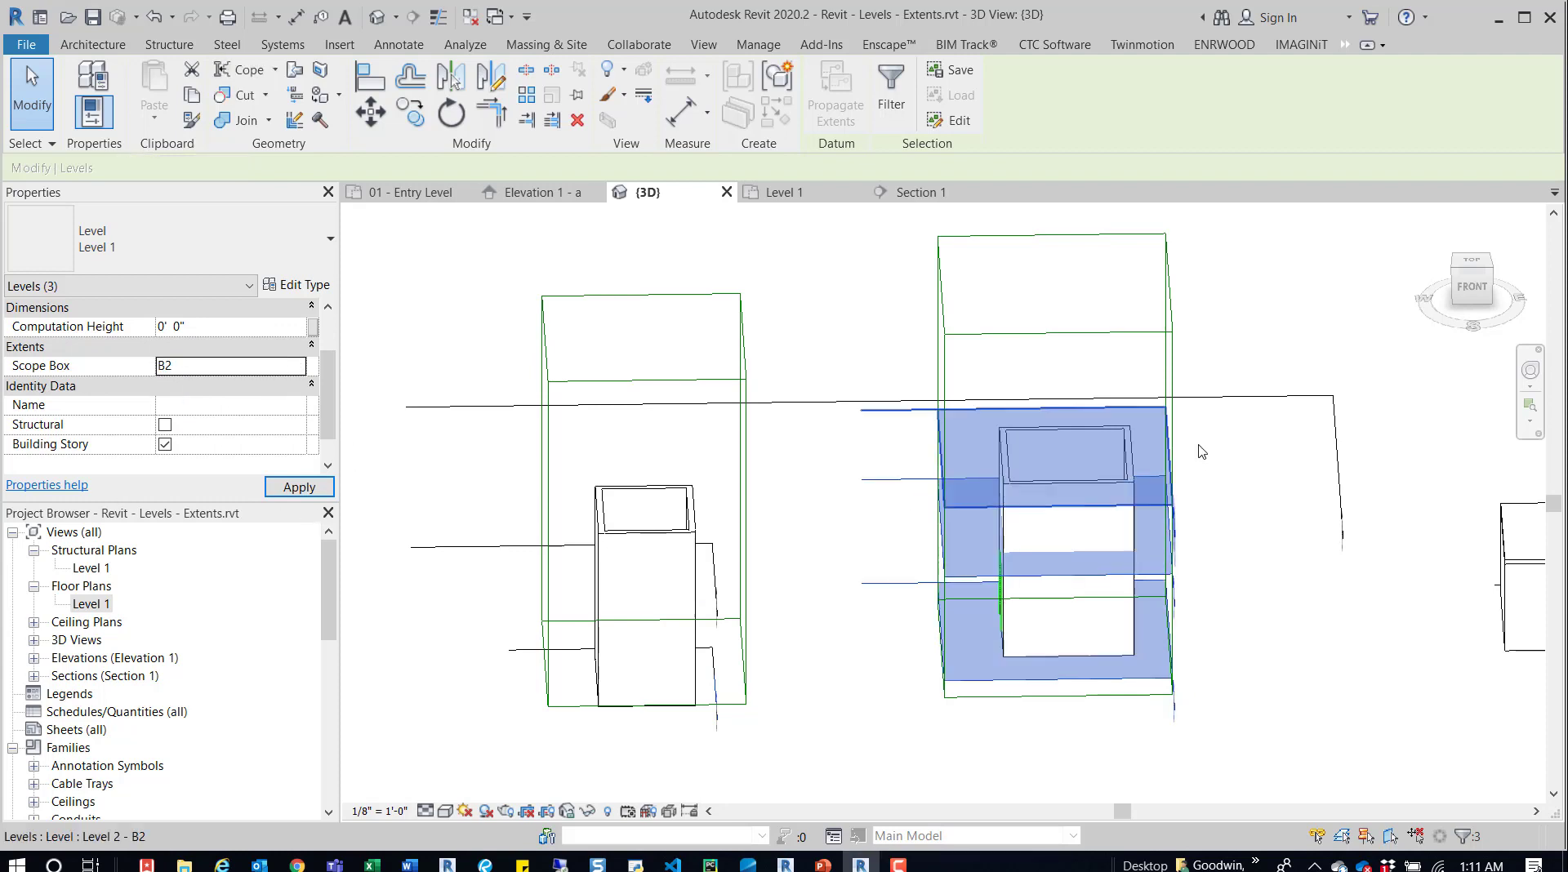
- Try stretching the view-specific label end of Level 3 - B2 farther away from the B2 building
middle_click_drag(1061, 479, 1275, 510, "shift")
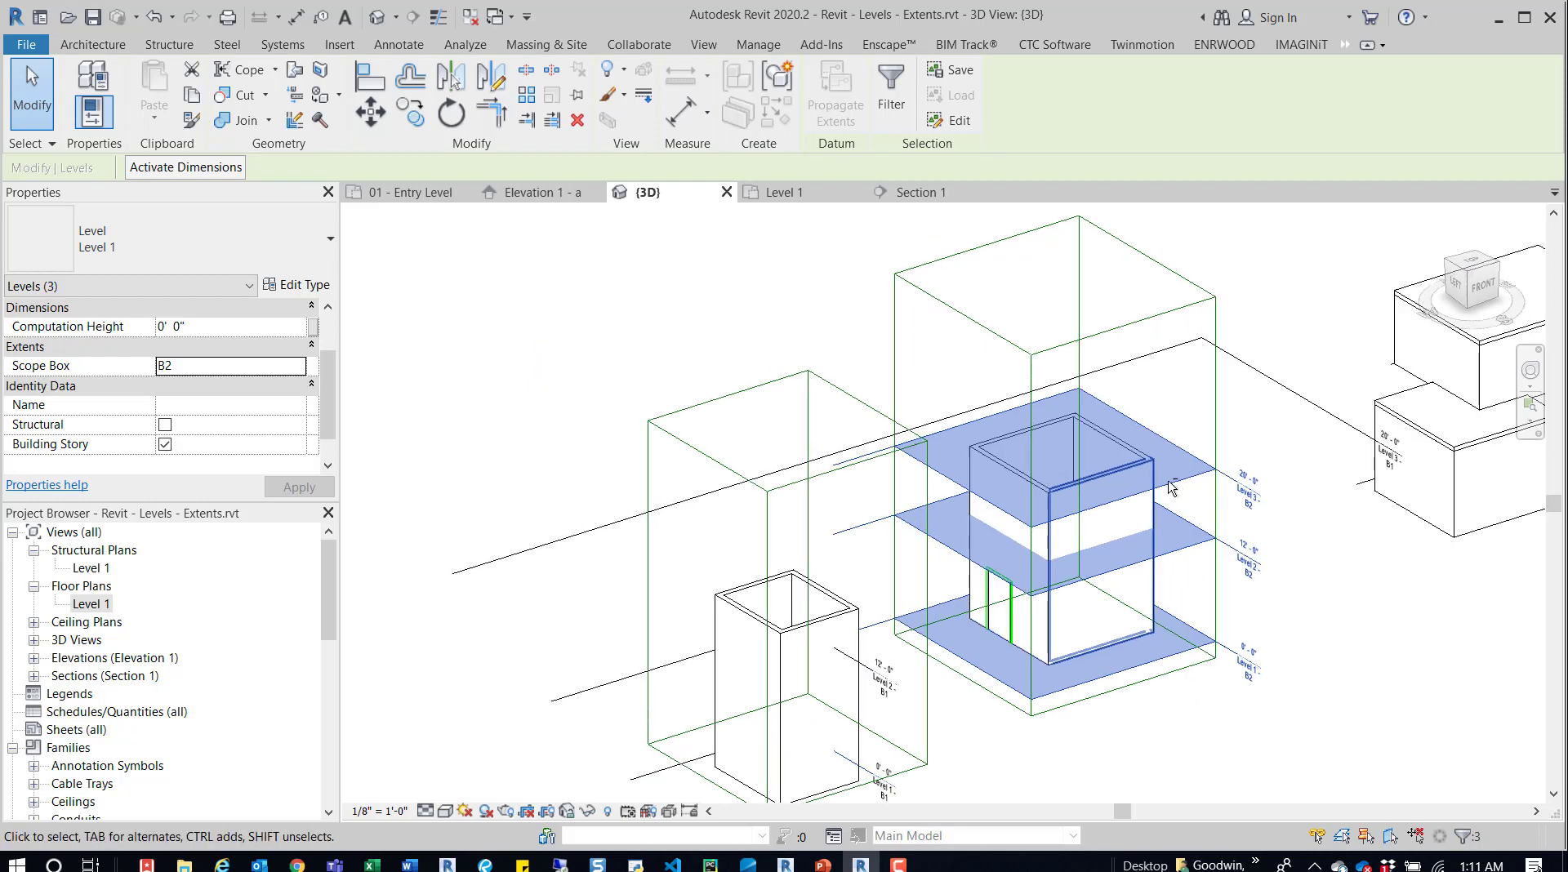
left_click(1262, 494)
scroll(1280, 519, "up", 3)
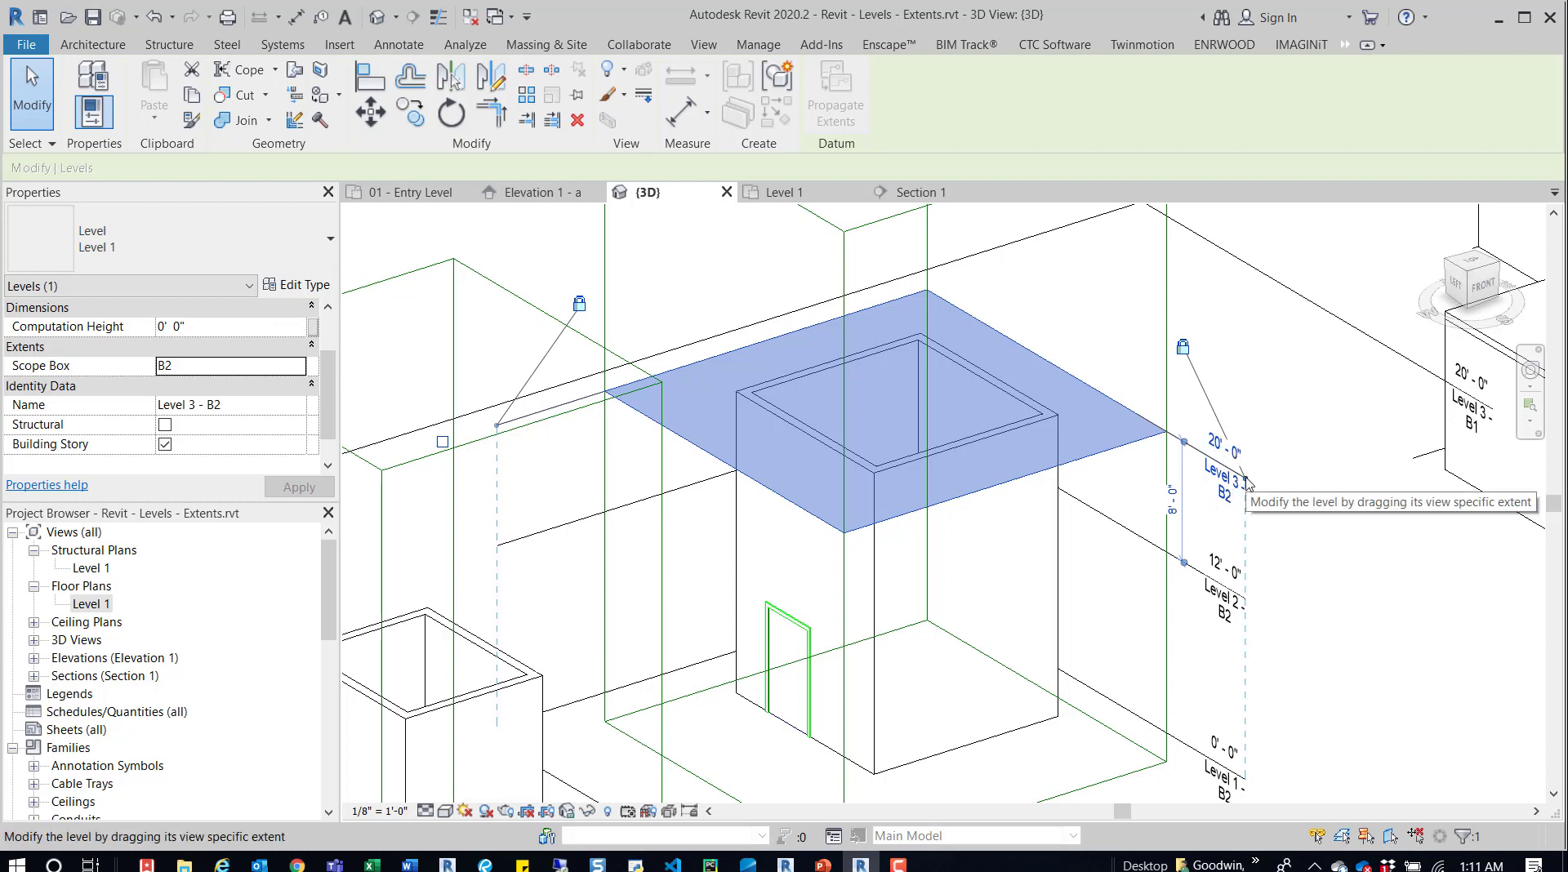
left_click_drag(1245, 481, 1315, 529)
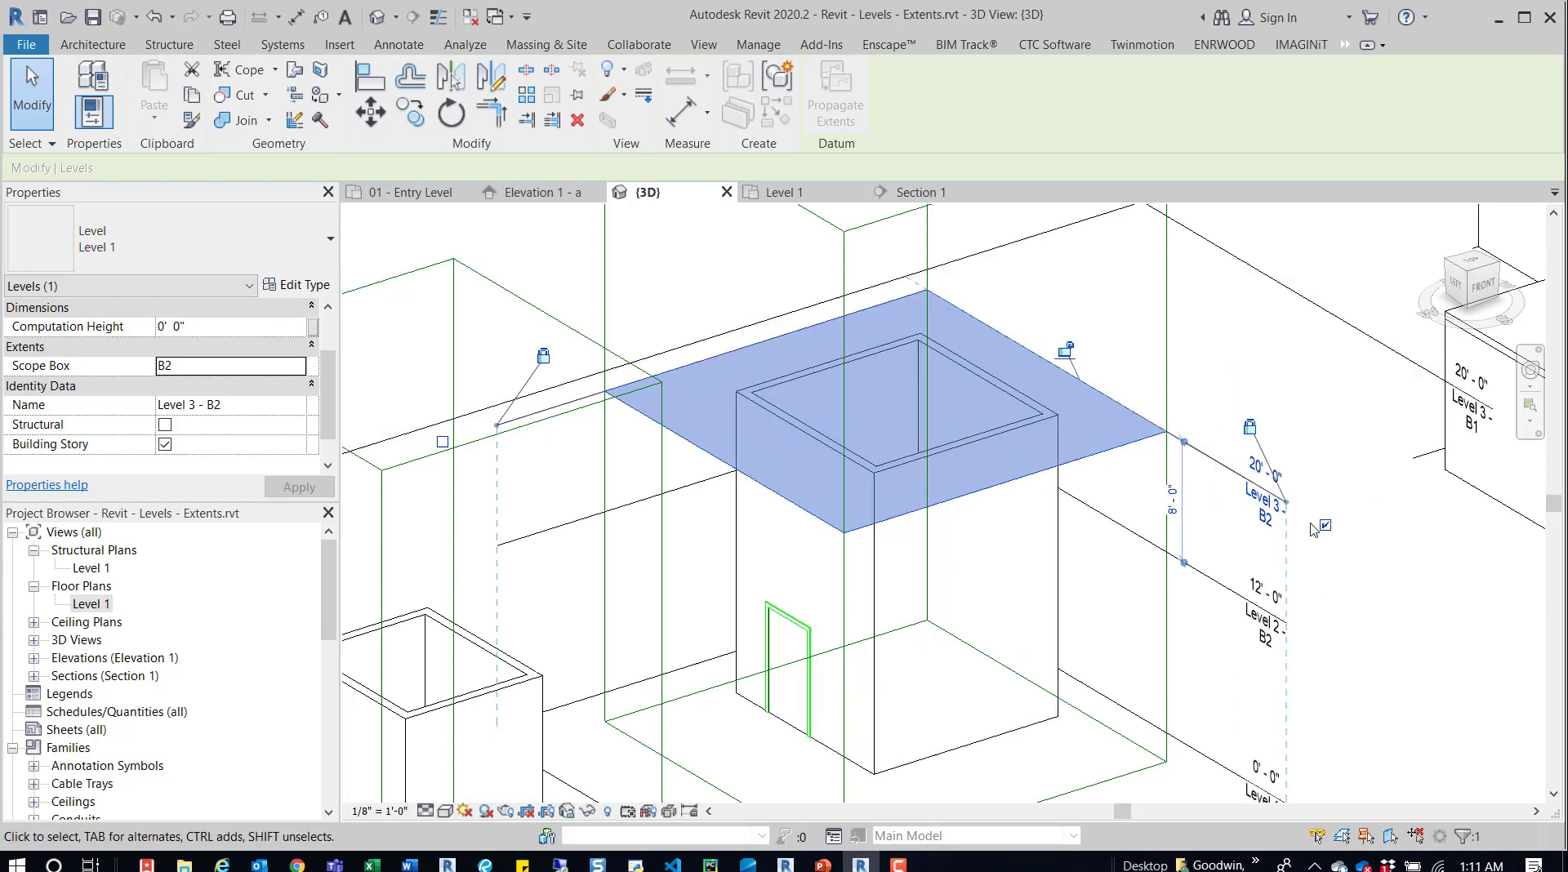
left_click(1329, 395)
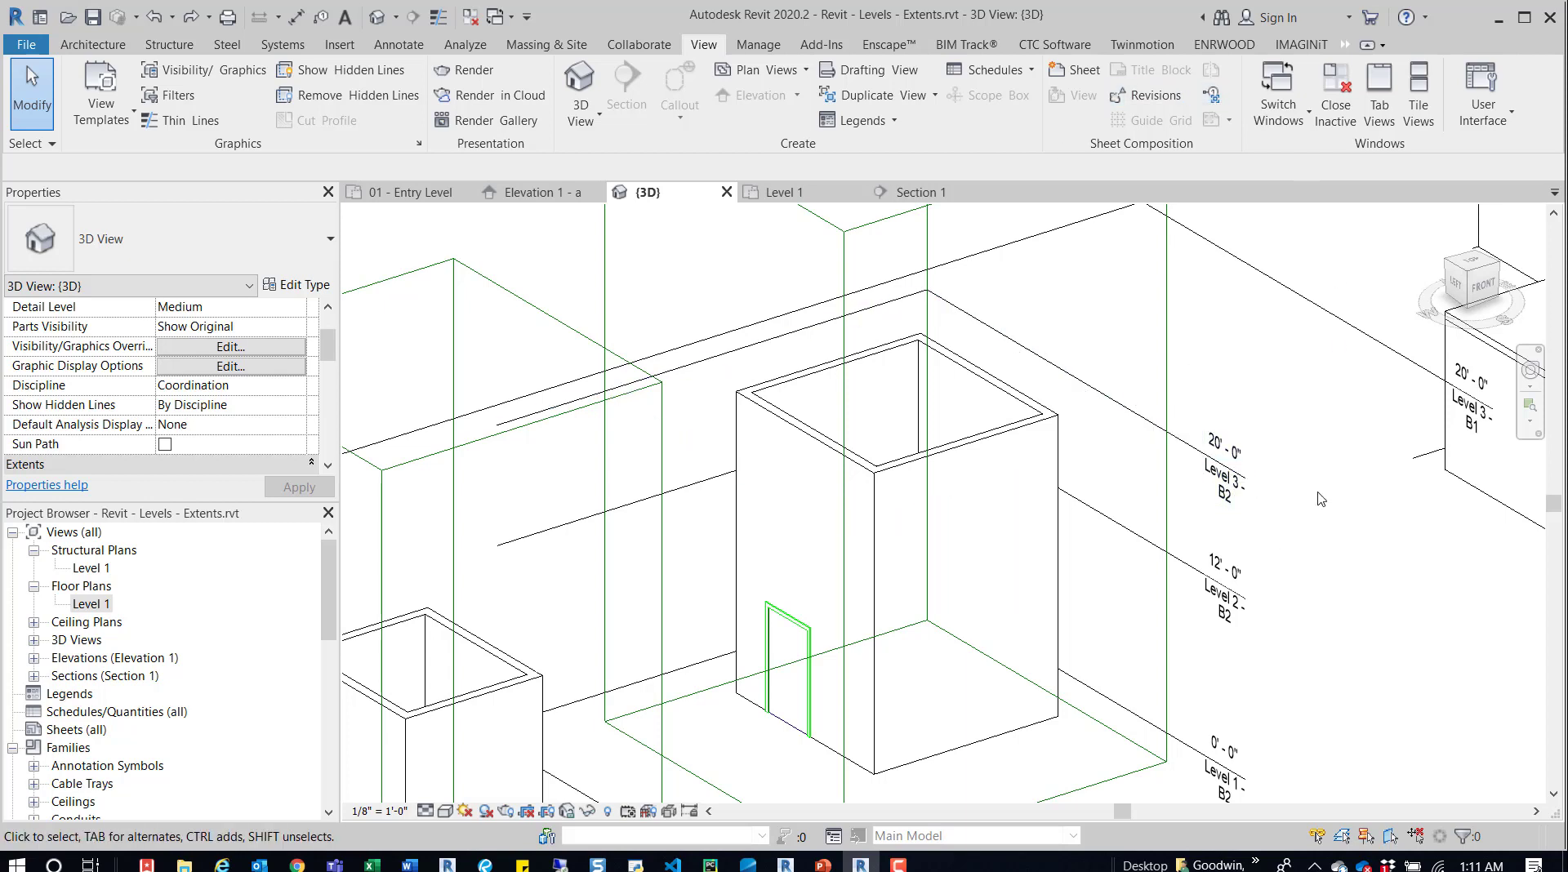
- Examine the extents of Level 3 - B2 against the B2 scope box from several angles
middle_click_drag(1275, 532, 1182, 566, "shift")
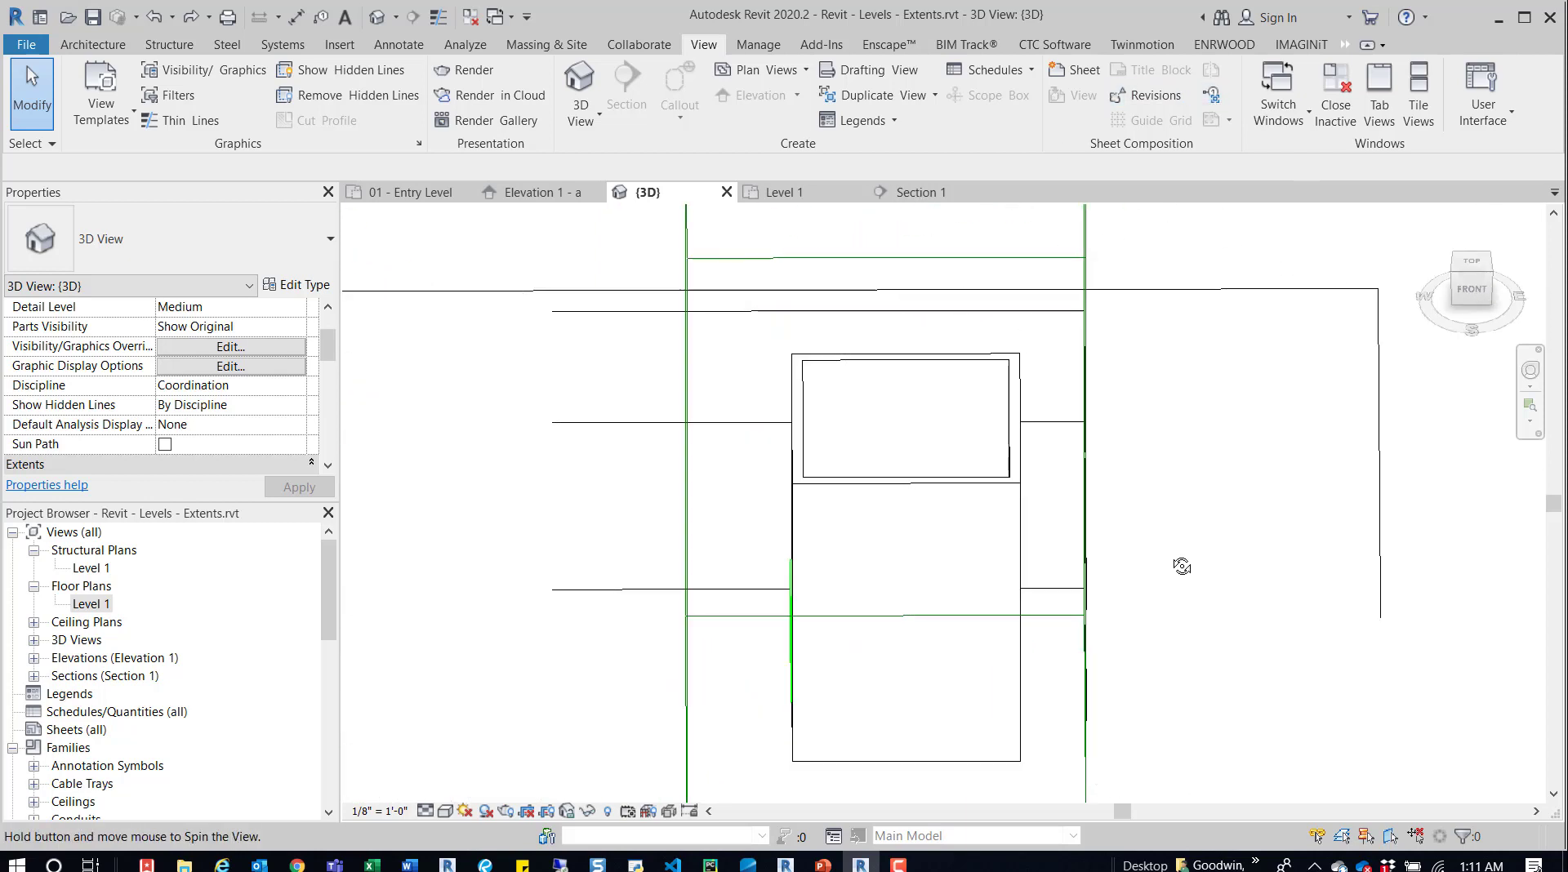
left_click(783, 324)
middle_click_drag(782, 324, 735, 343, "shift")
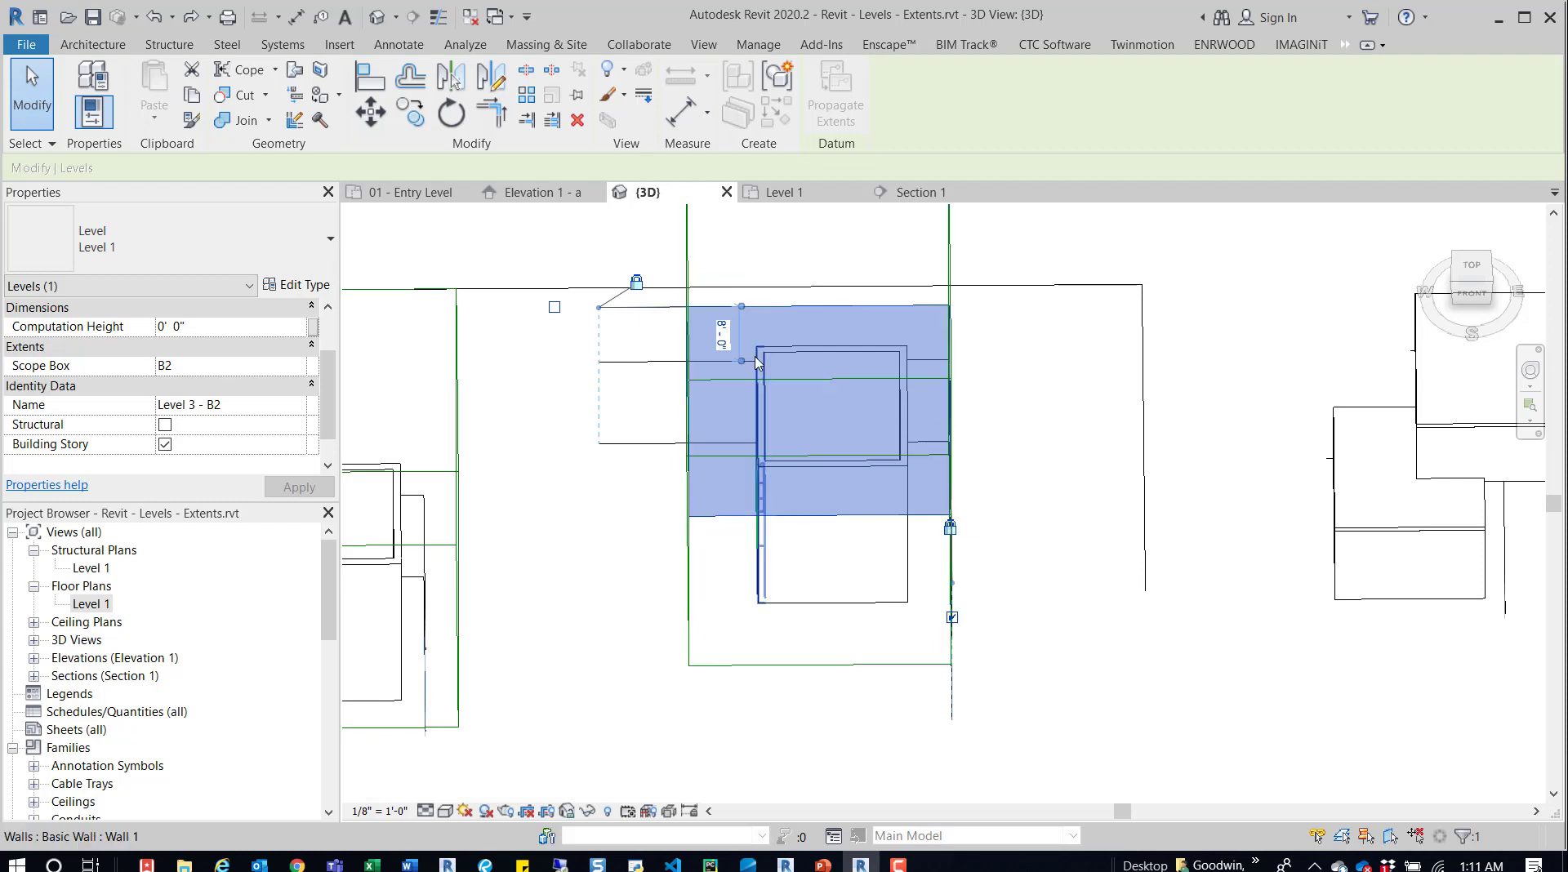
mouse_move(810, 420)
middle_mouse_down("shift")
mouse_move(857, 437)
mouse_move(838, 424)
middle_mouse_up("shift")
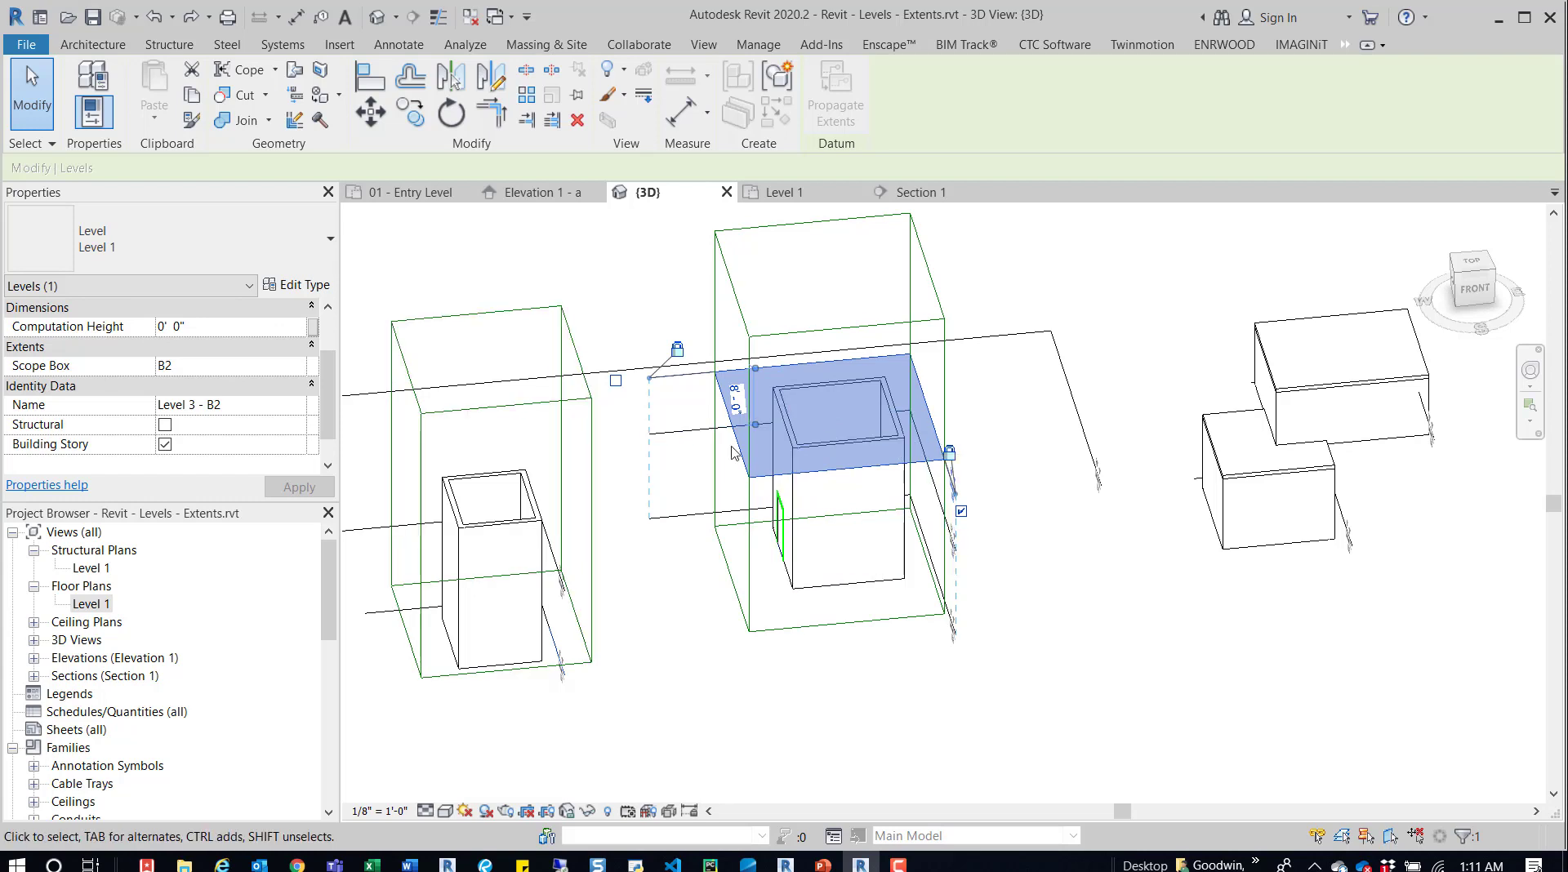
key("Escape")
- Assign scope box B1 to Level 2 - B1 and Level 3 - B1 together
middle_click_drag(883, 410, 786, 390, "shift")
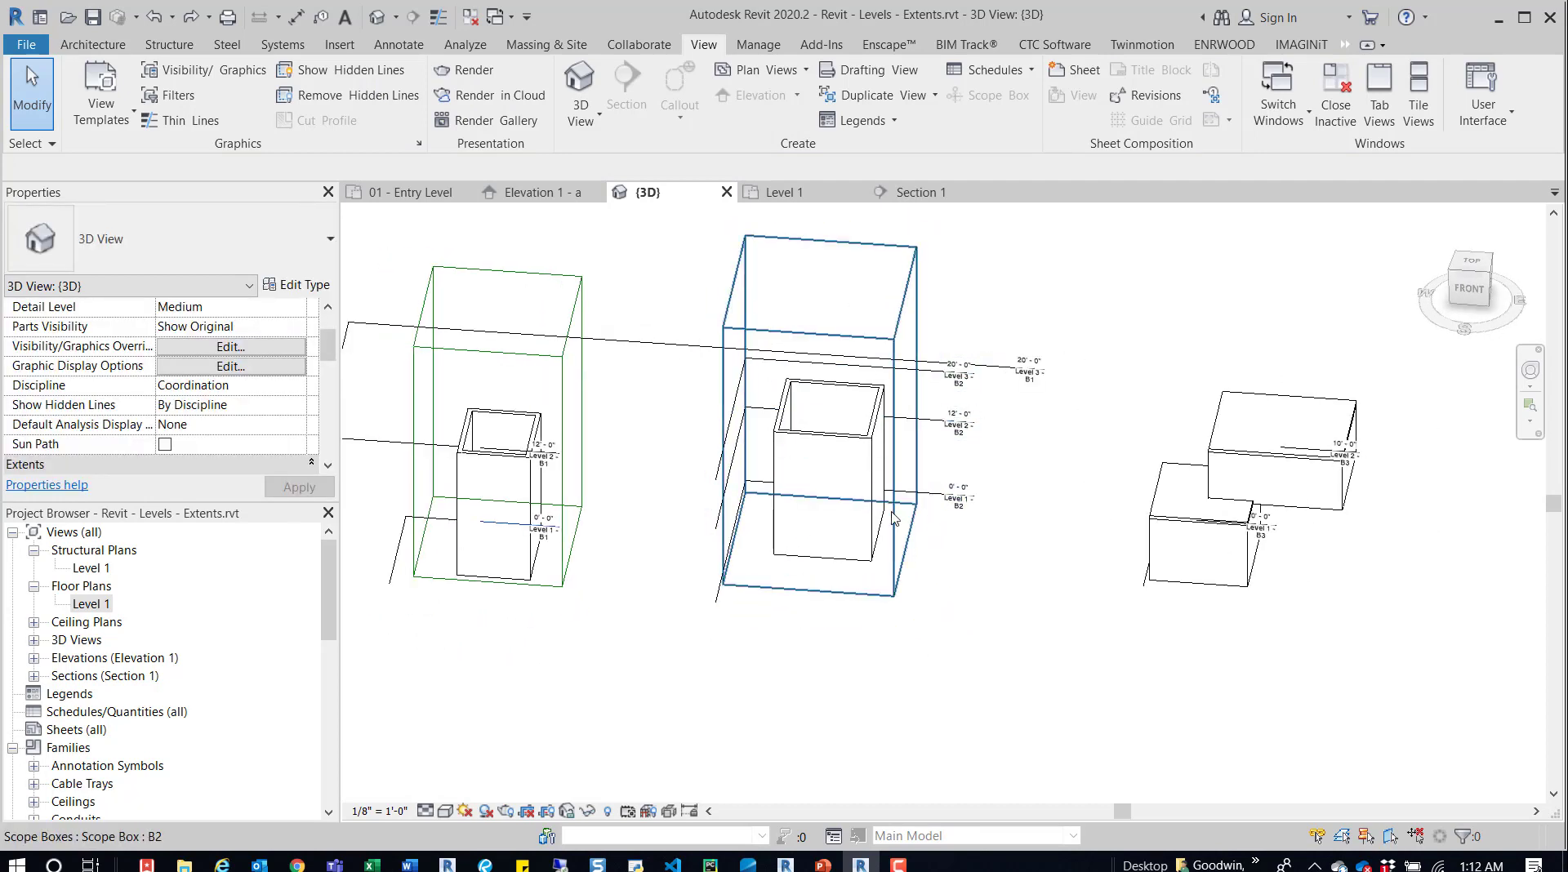
middle_click_drag(842, 446, 1118, 486)
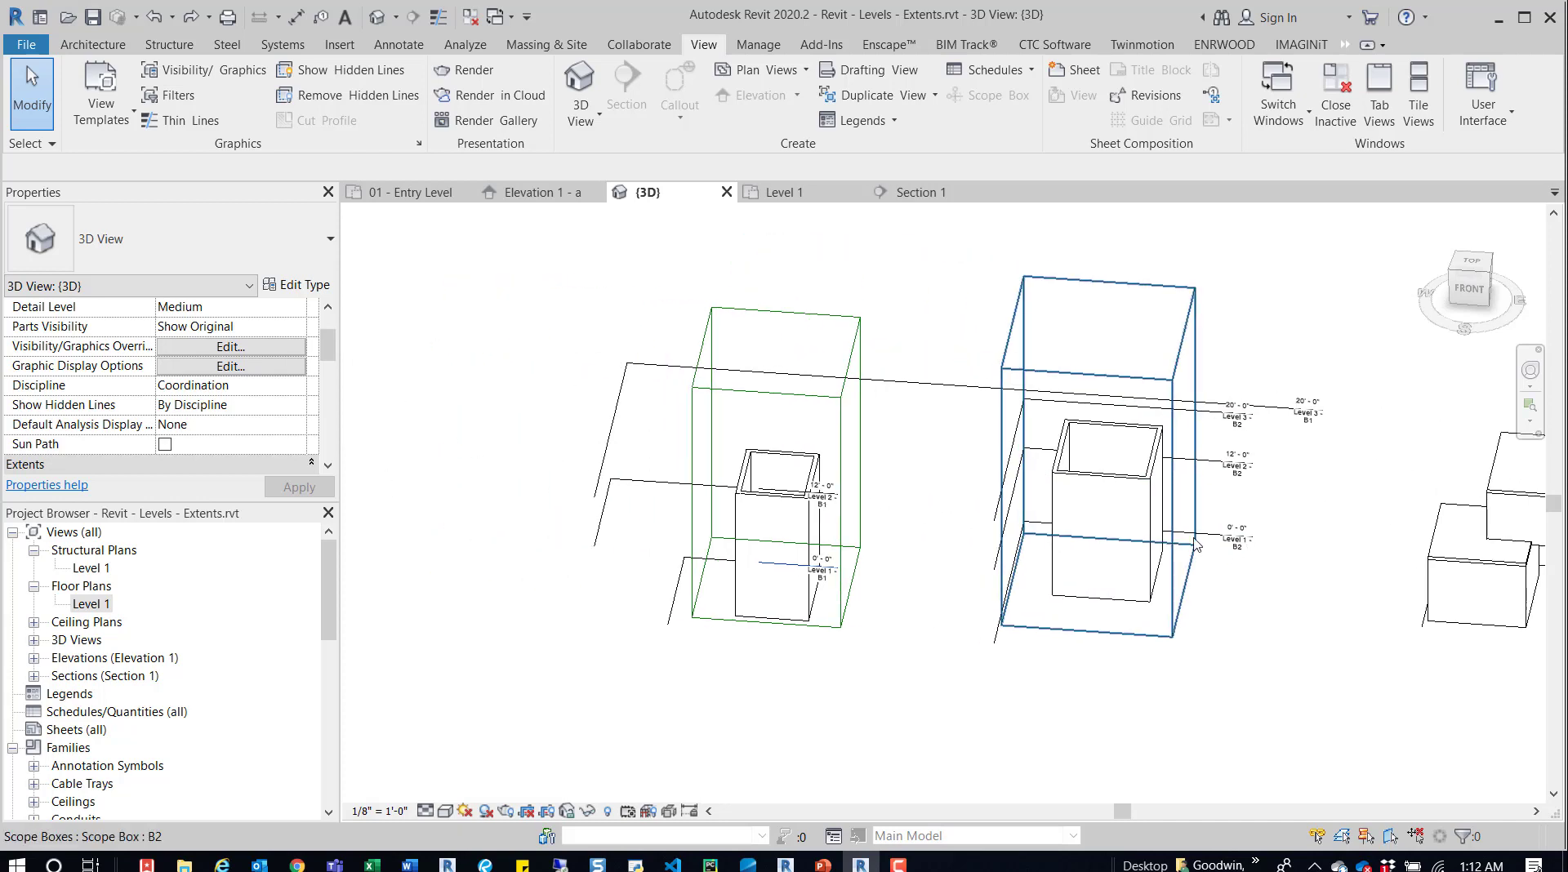
middle_click_drag(753, 479, 765, 447, "shift")
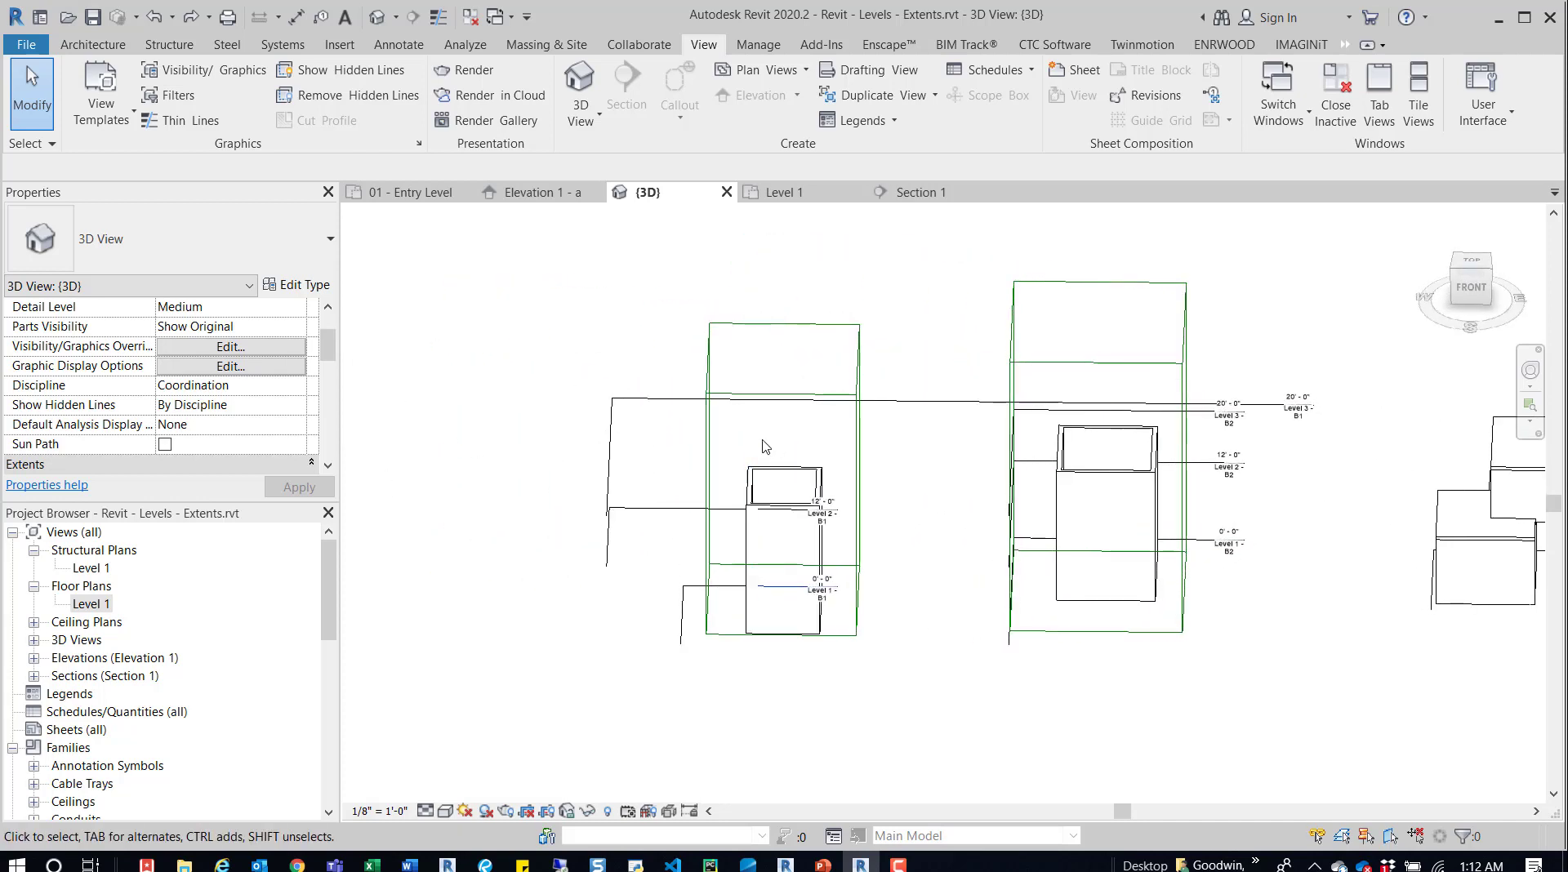
left_click_drag(651, 376, 549, 523)
left_click(301, 368)
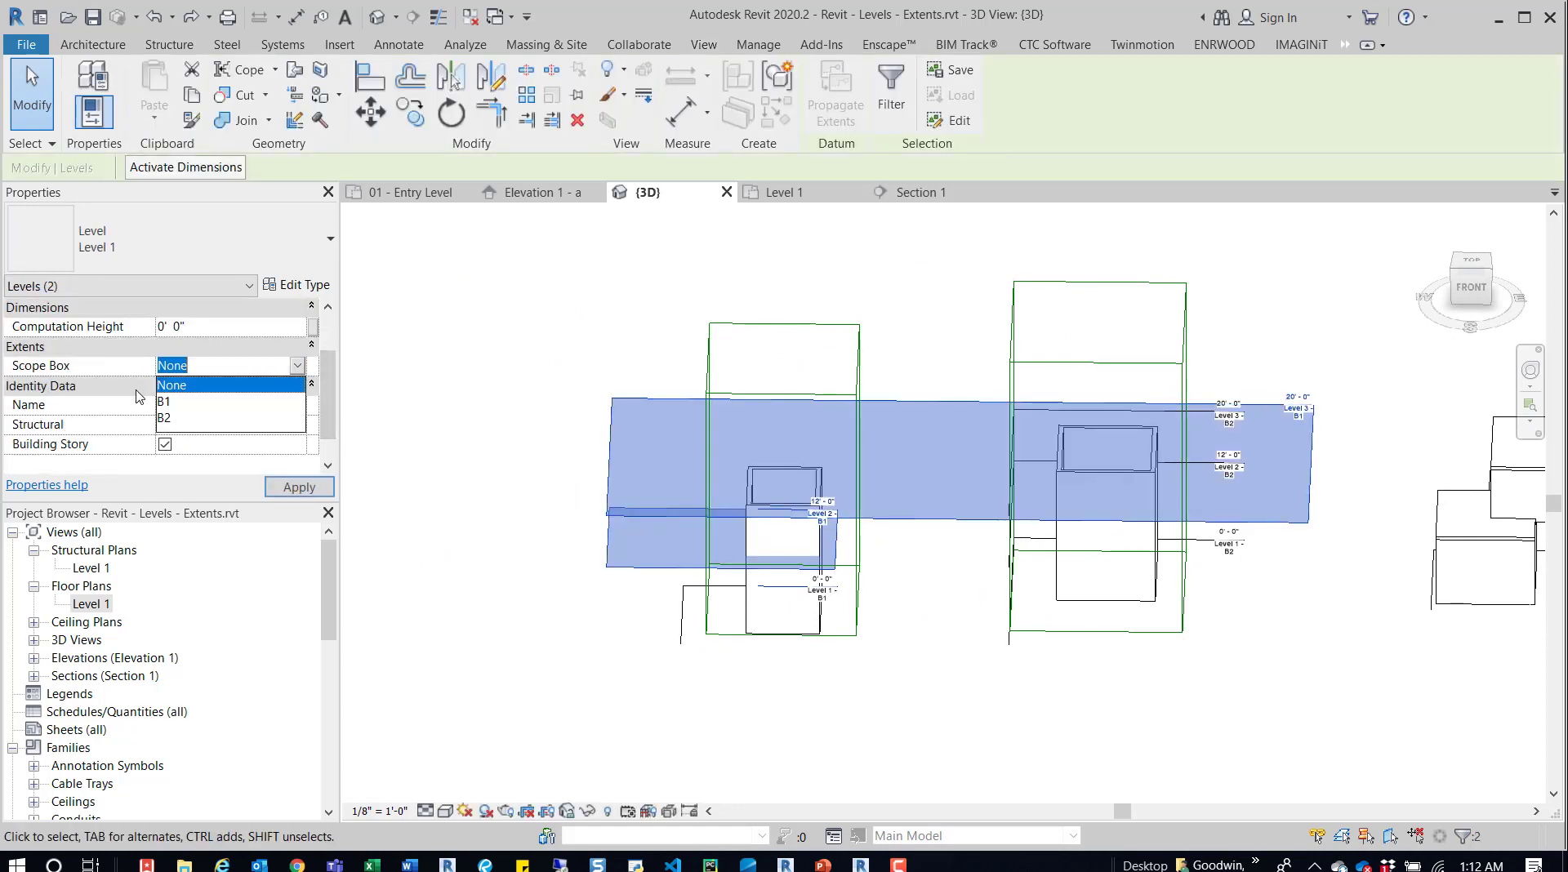
left_click(168, 403)
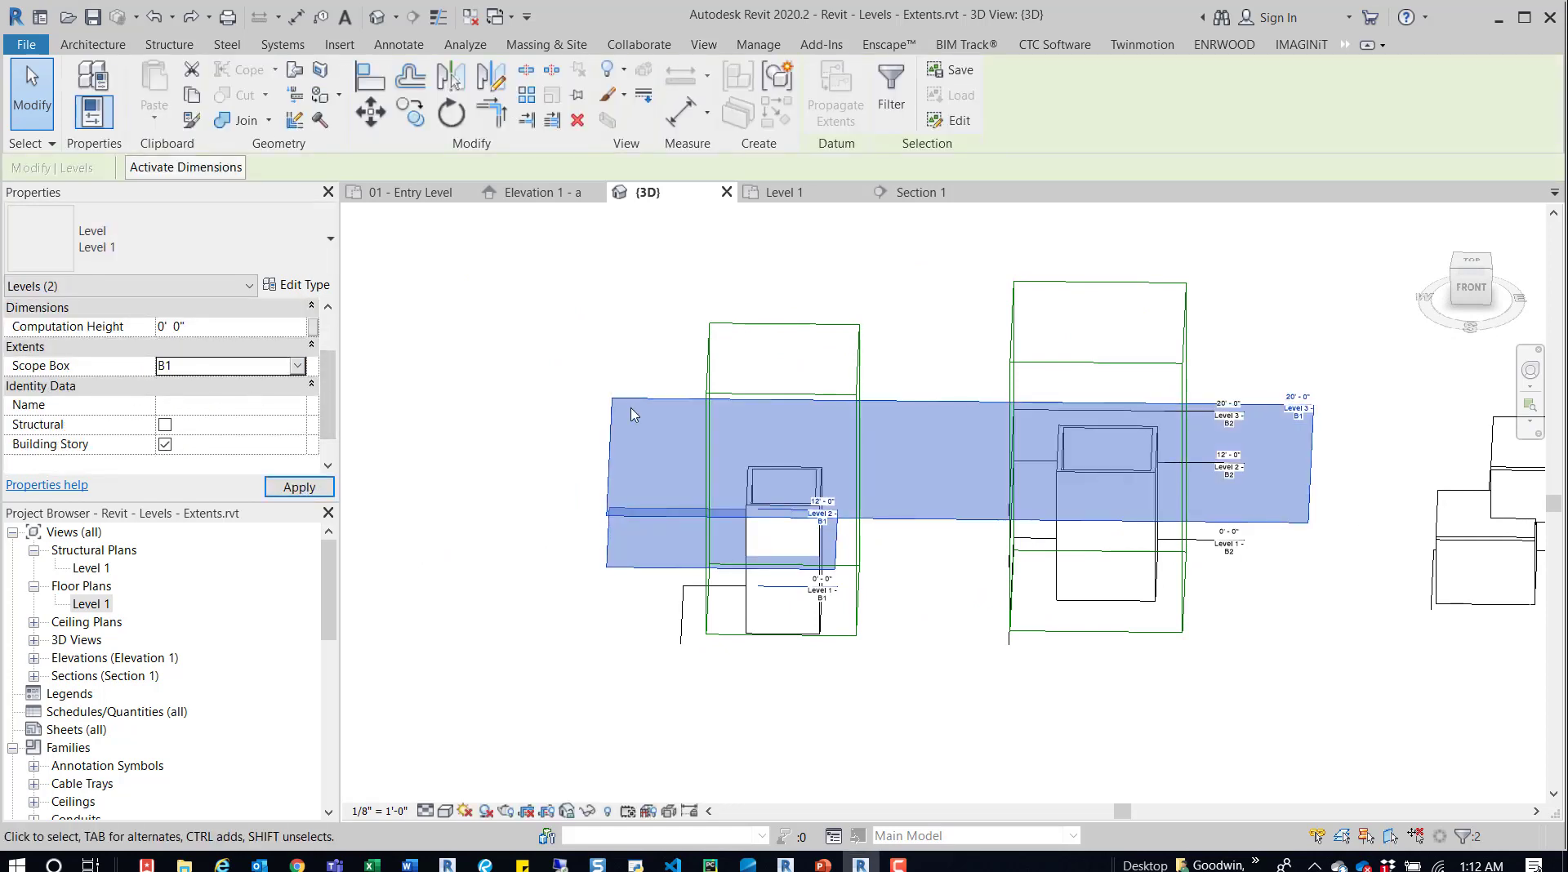
left_click(933, 341)
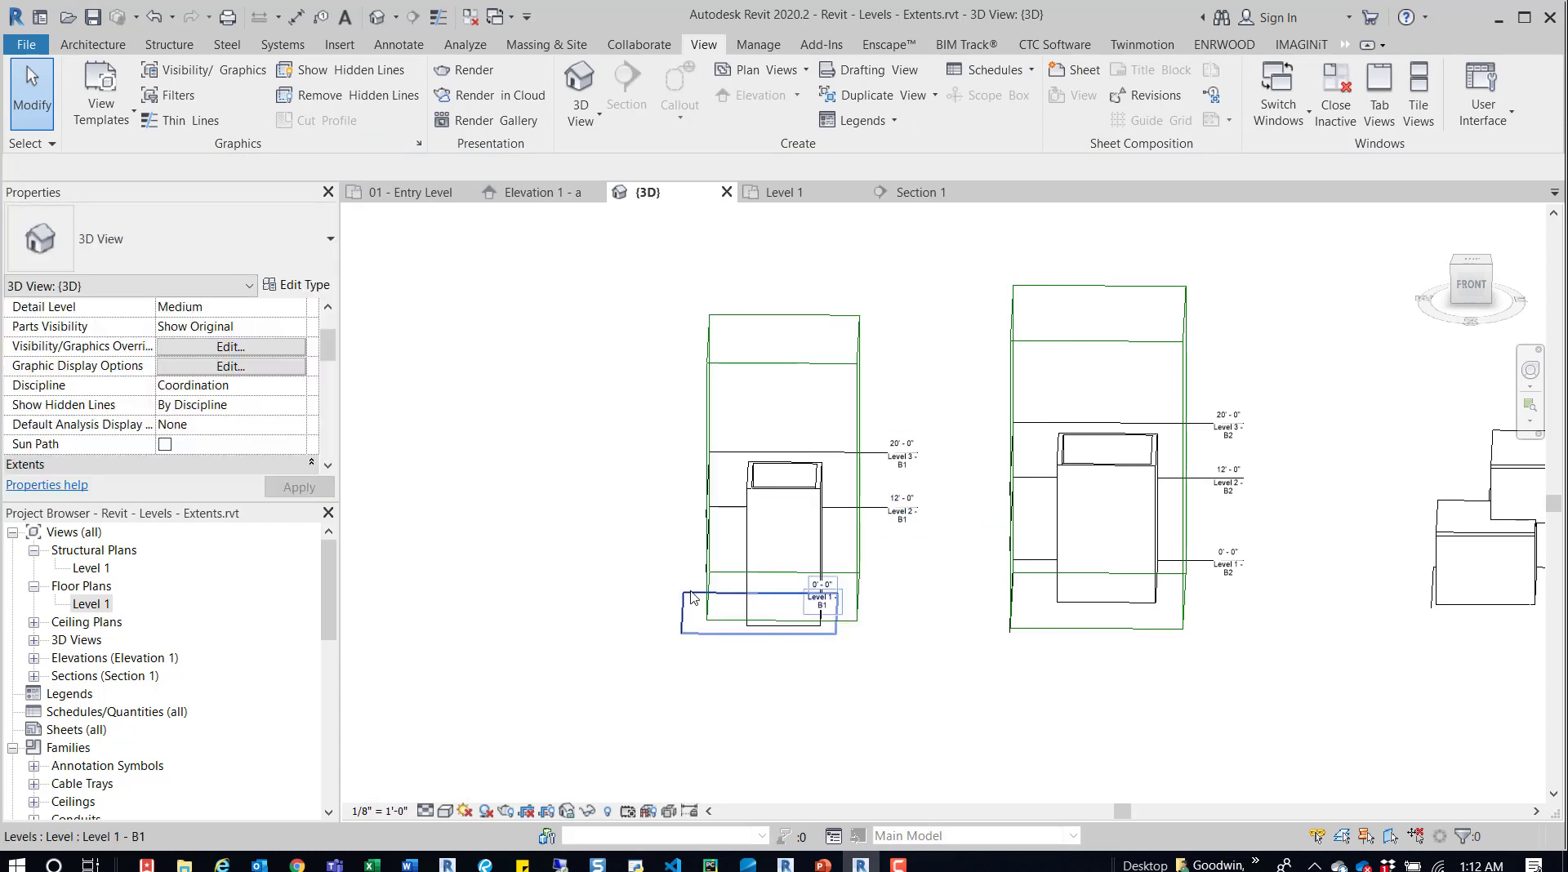
- Try to assign scope box B1 to Level 1 - B1, and disassociate the level from the box
left_click(690, 597)
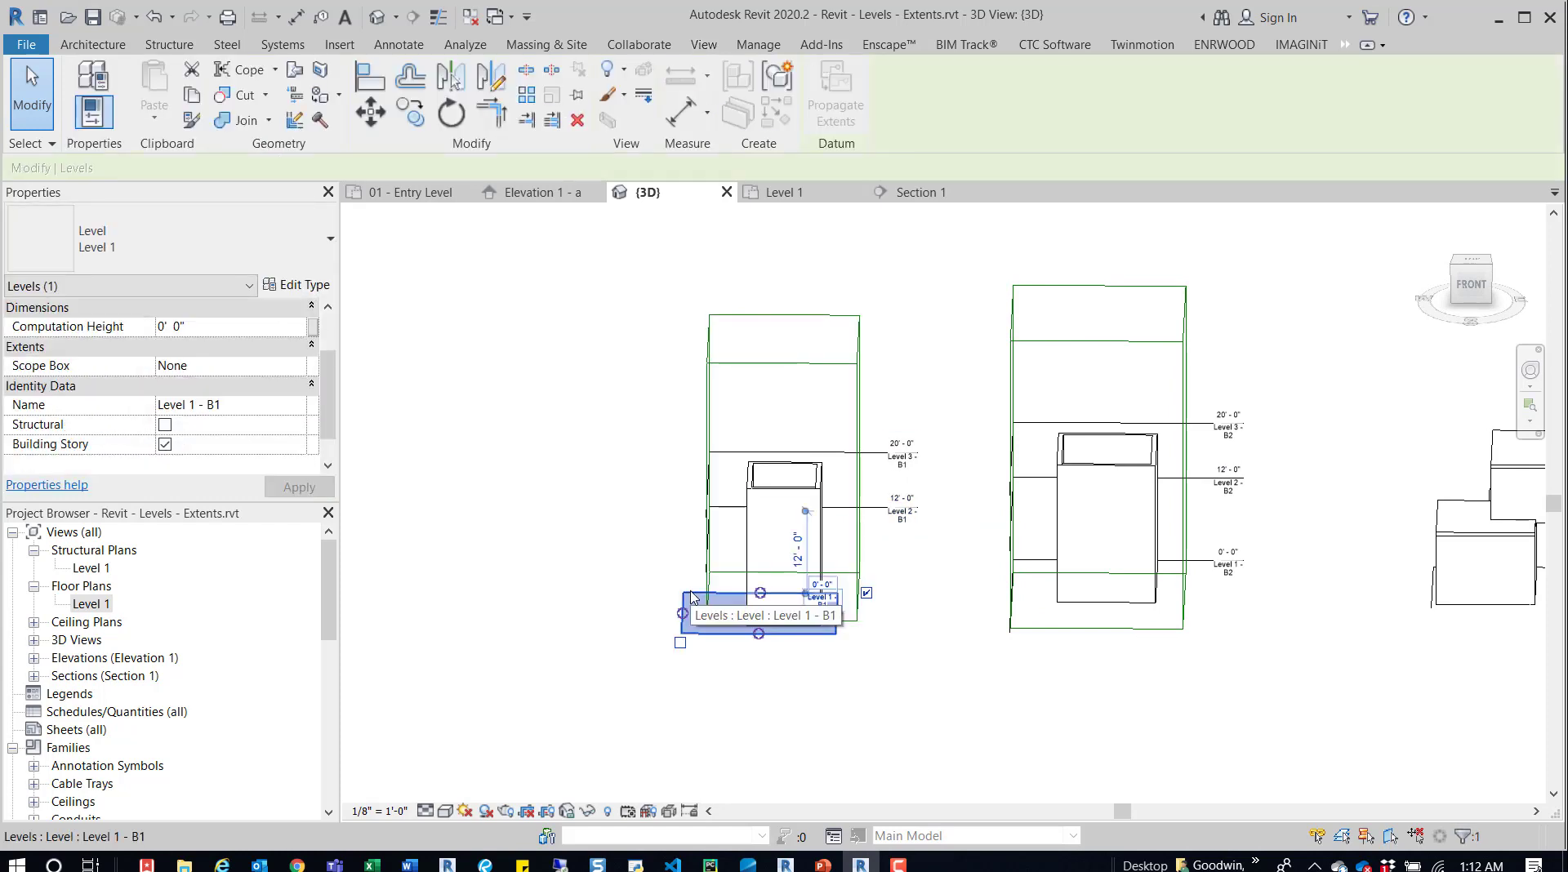
left_click(294, 371)
left_click(176, 401)
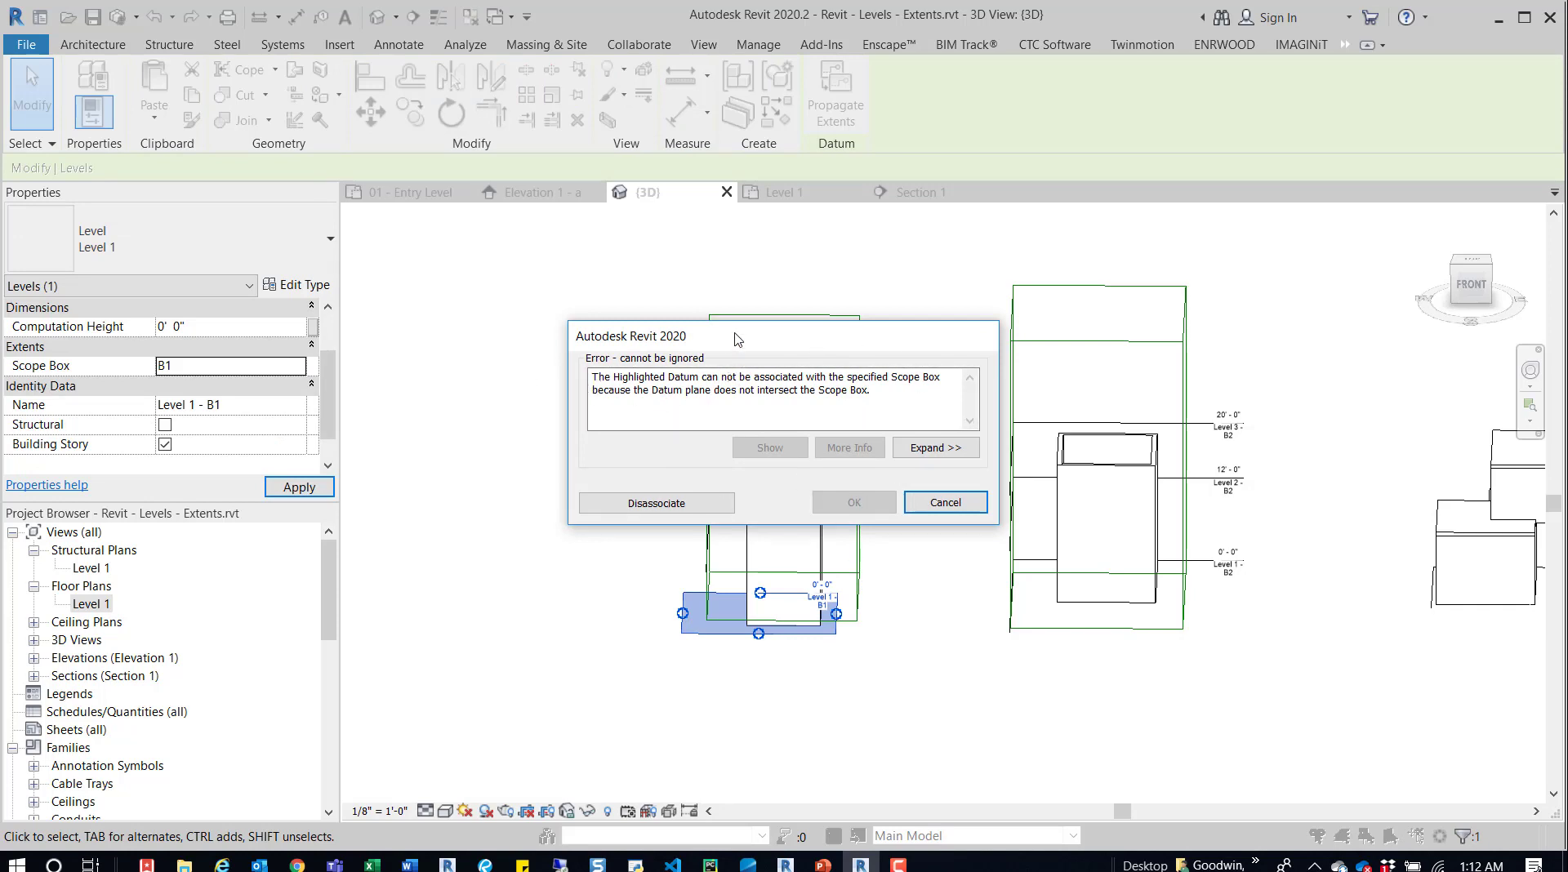
left_click_drag(737, 339, 448, 268)
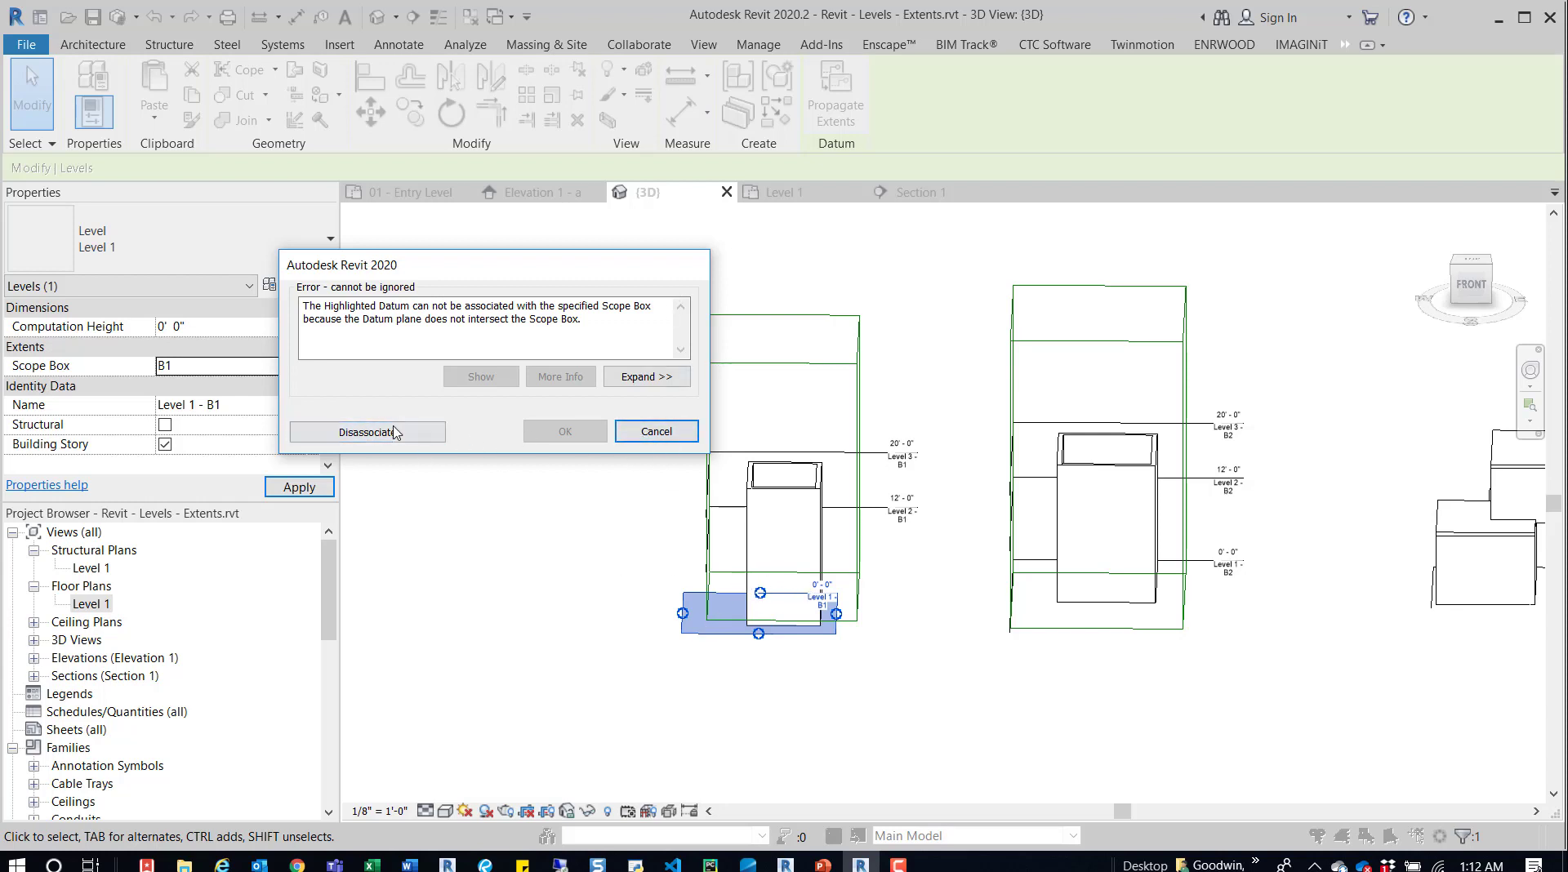
left_click(368, 431)
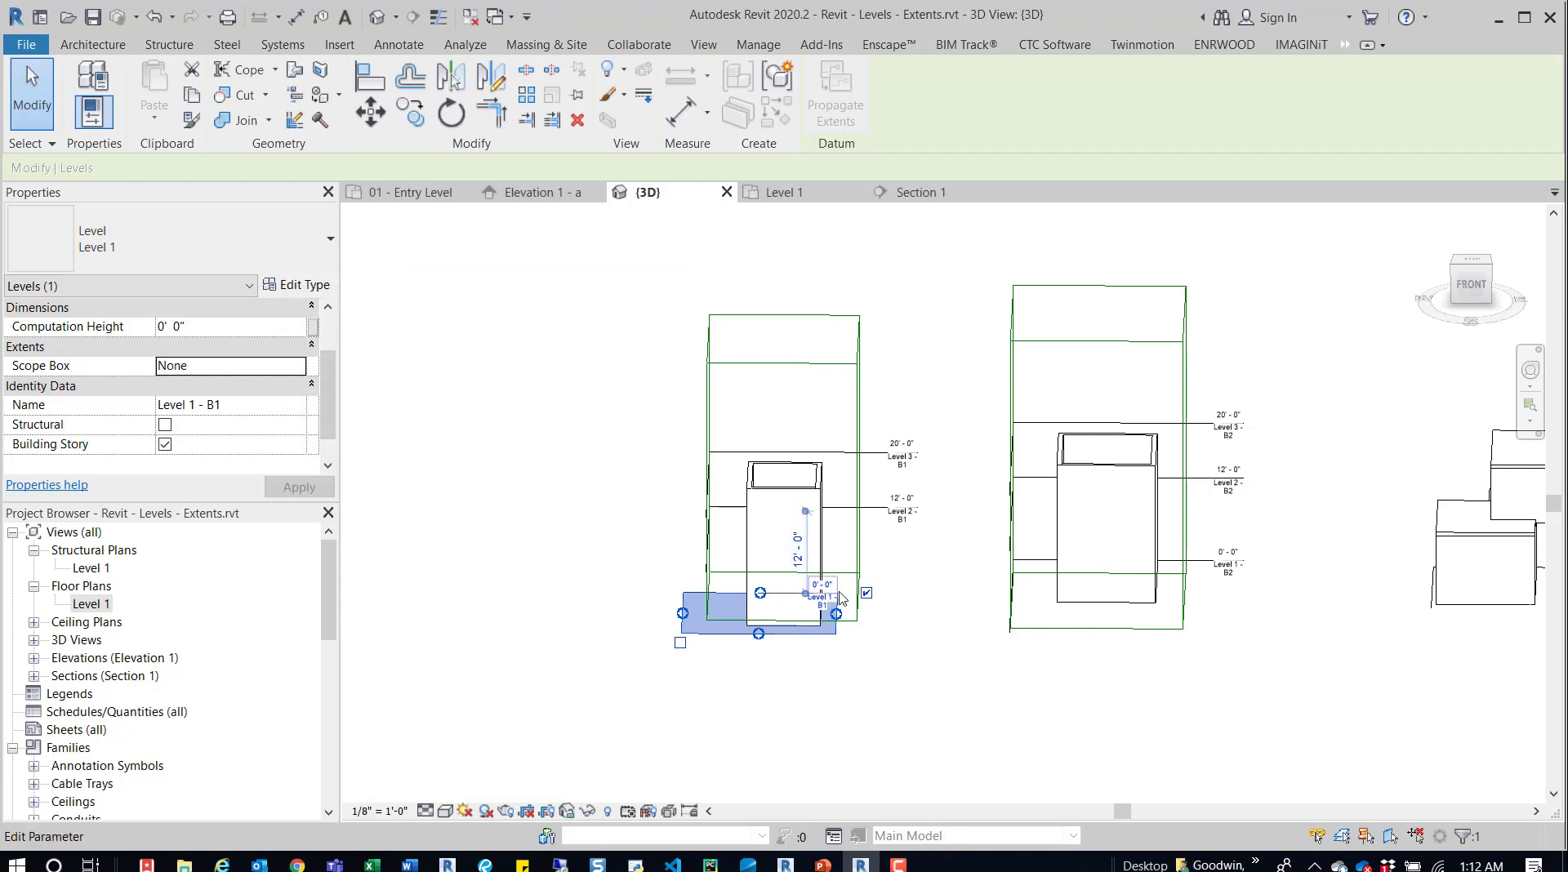
- Extend the bottom of scope box B1 down past Level 1 - B1 in the 3D view
scroll(841, 599, "up", 3)
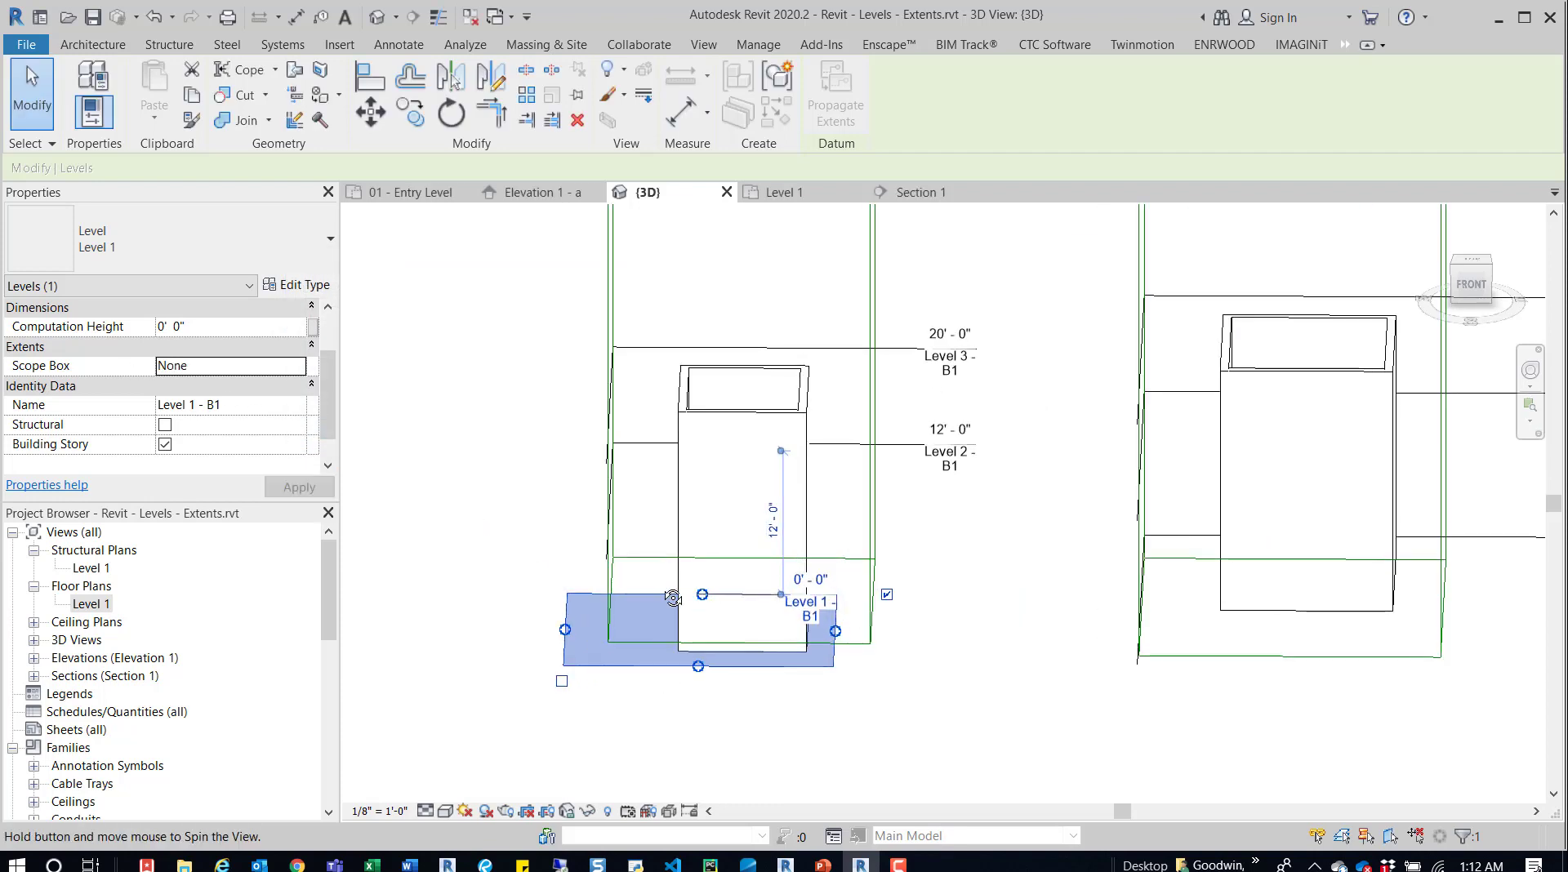
middle_click_drag(663, 674, 678, 663, "shift")
left_click(870, 602)
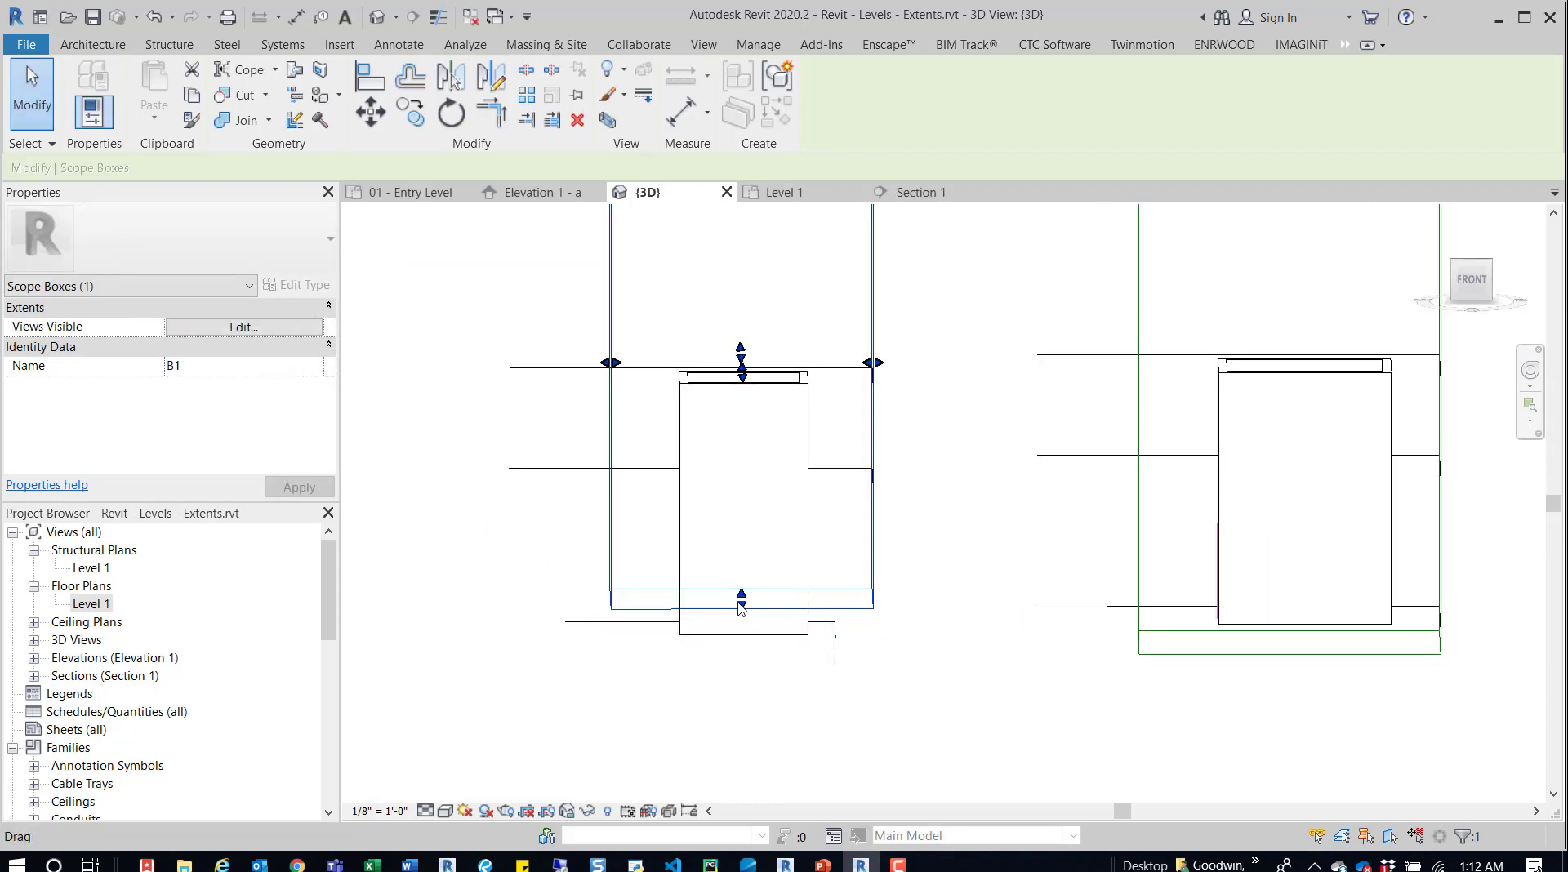
left_click_drag(741, 600, 742, 658)
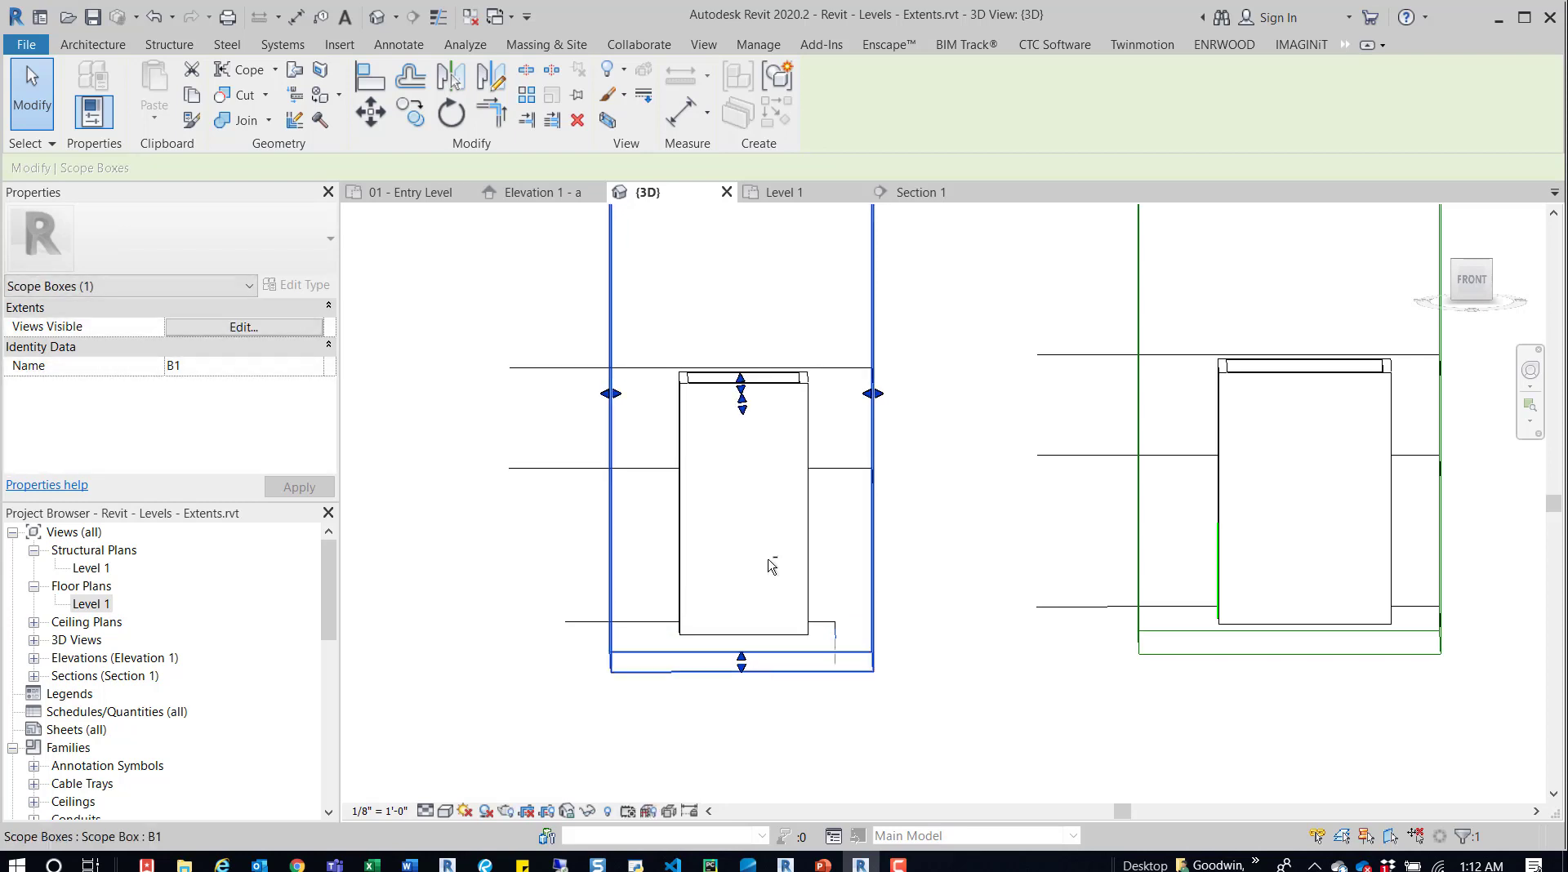
- Assign scope box B1 to Level 1 - B1, check its new extents in 3D, and clear the selection
middle_click_drag(767, 561, 838, 612, "shift")
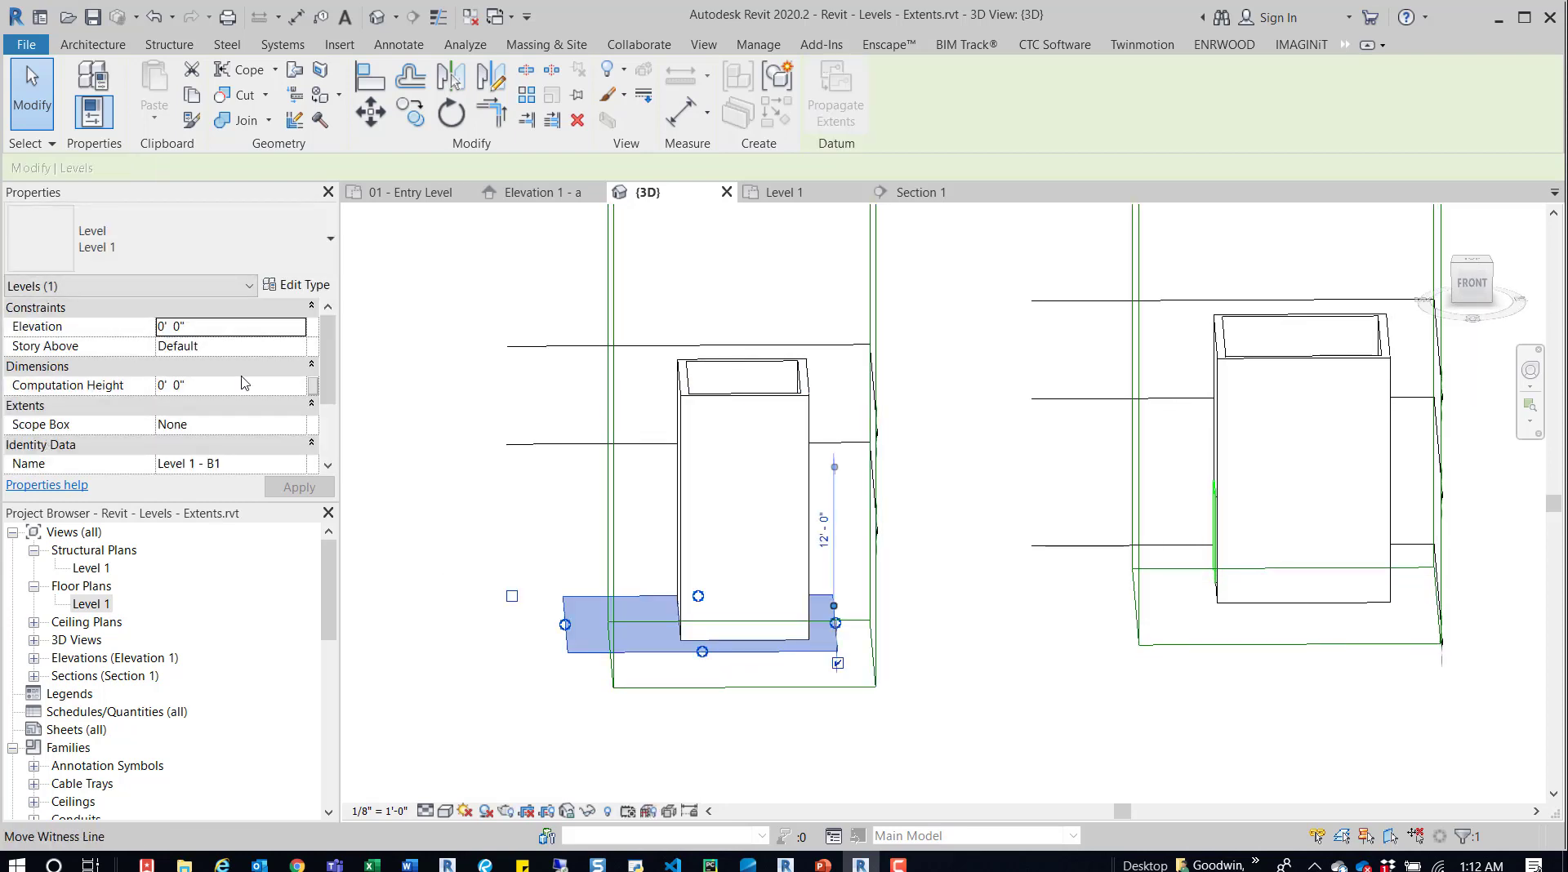
left_click(300, 425)
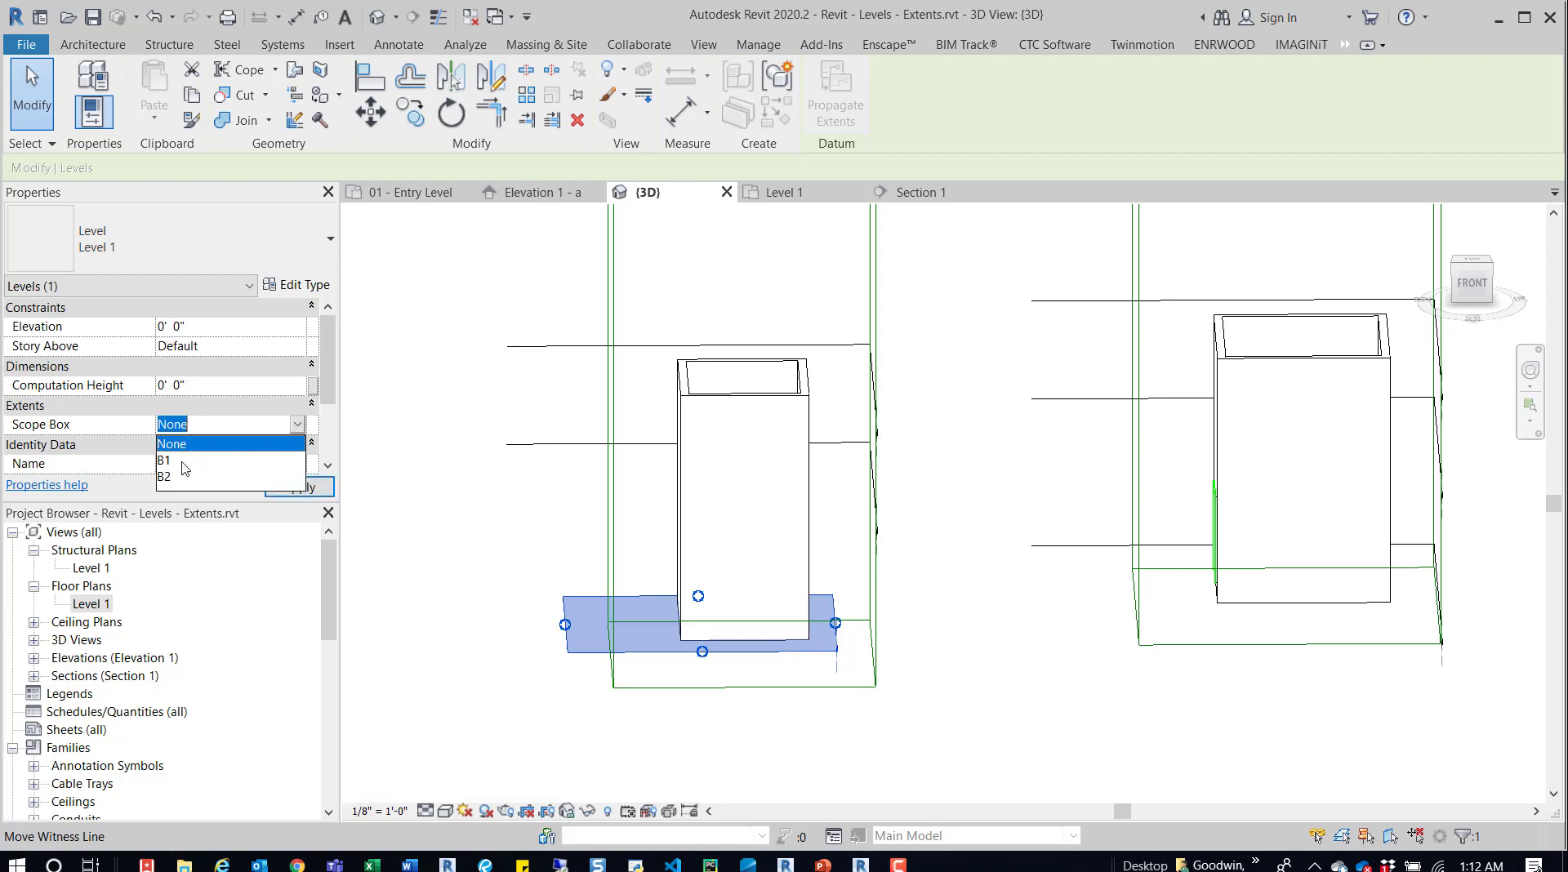
left_click(166, 461)
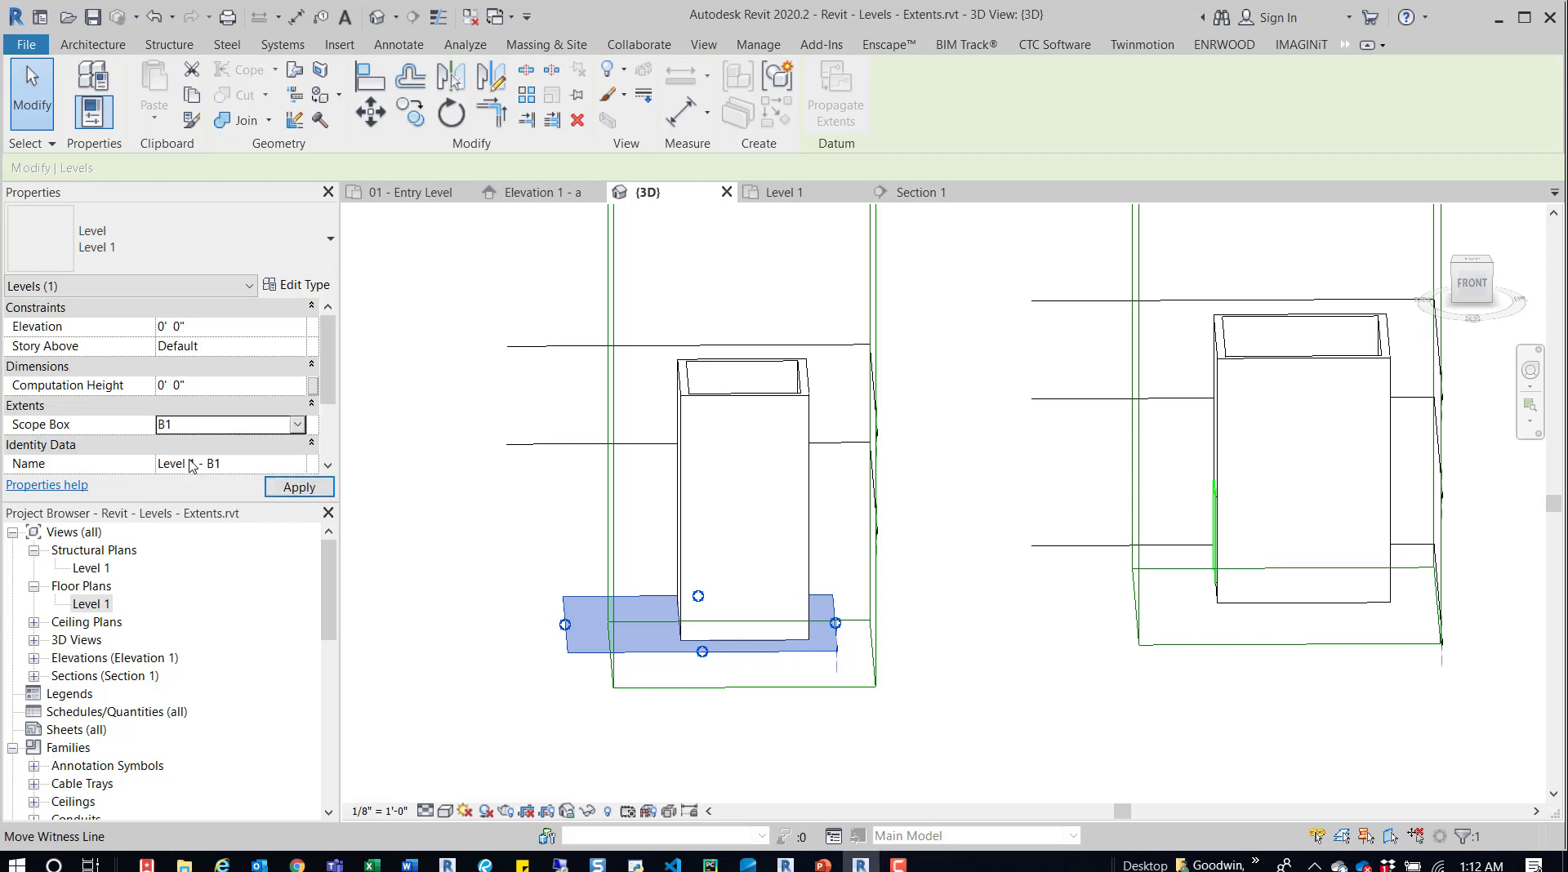
middle_click_drag(776, 494, 693, 647, "shift")
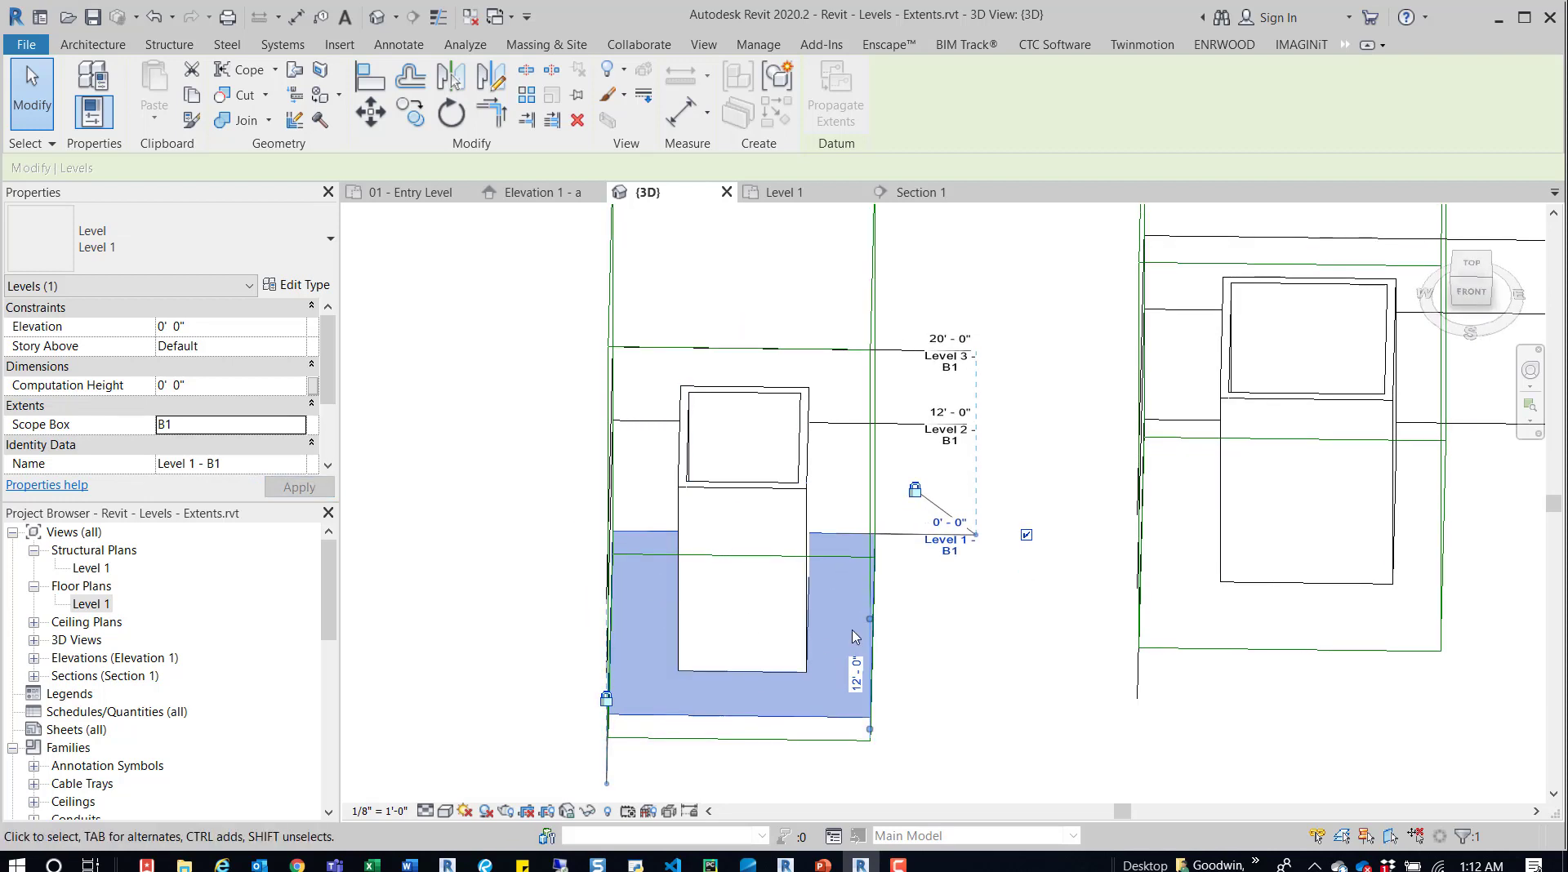
middle_click_drag(858, 649, 1225, 503, "shift")
key("Escape")
left_click(929, 660)
key("Escape")
- In Section 1, stretch the view-specific label end of Level 3 - B2 outward, away from the B2 scope box
scroll(1062, 571, "down", 3)
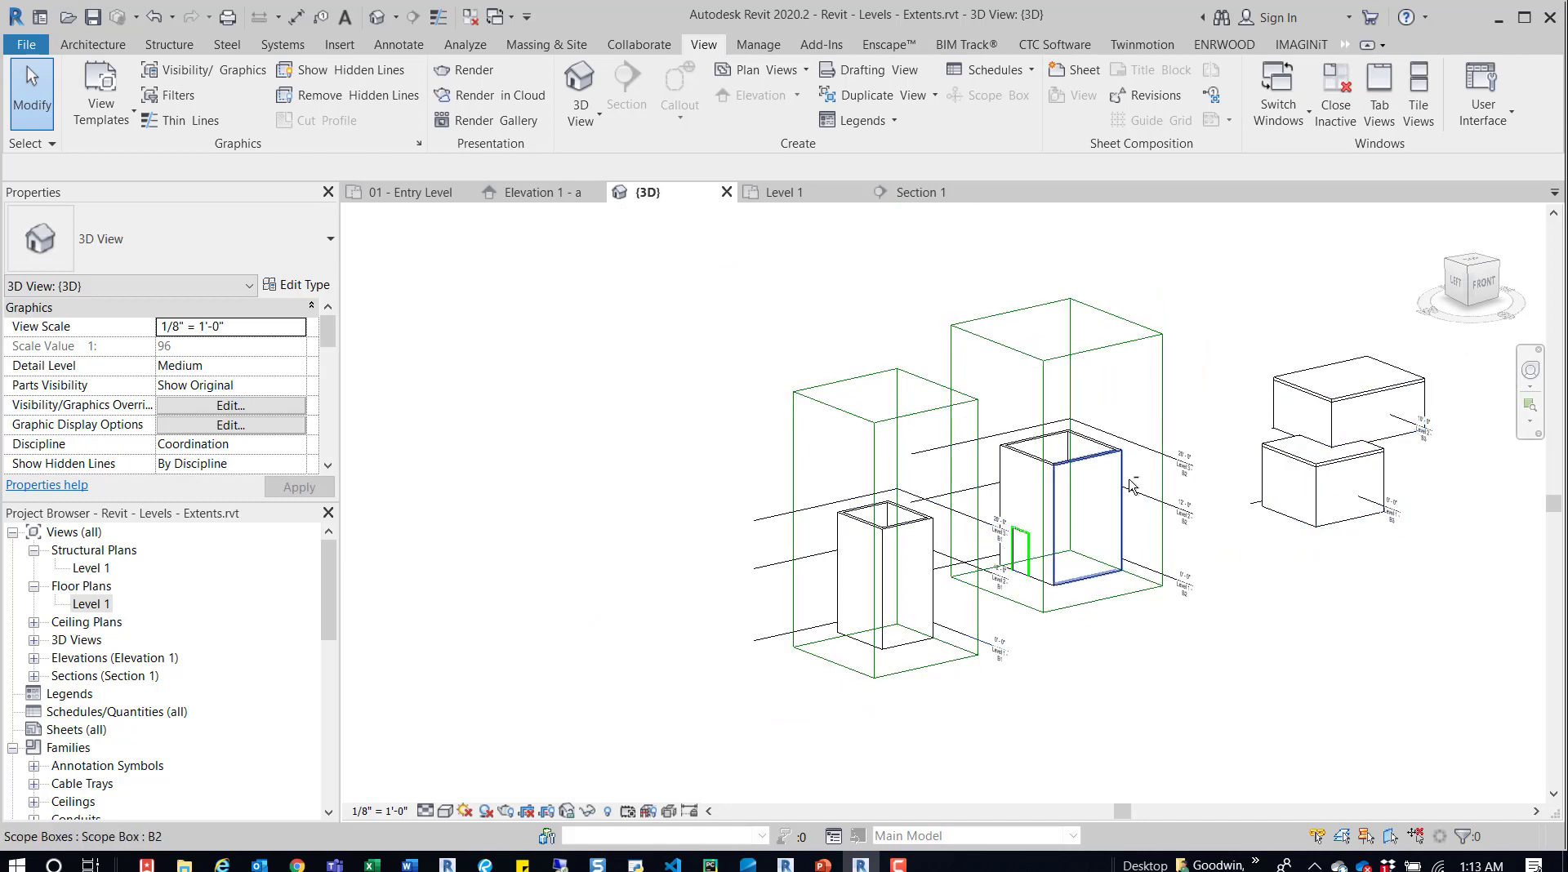
middle_click_drag(1045, 572, 1058, 578, "shift")
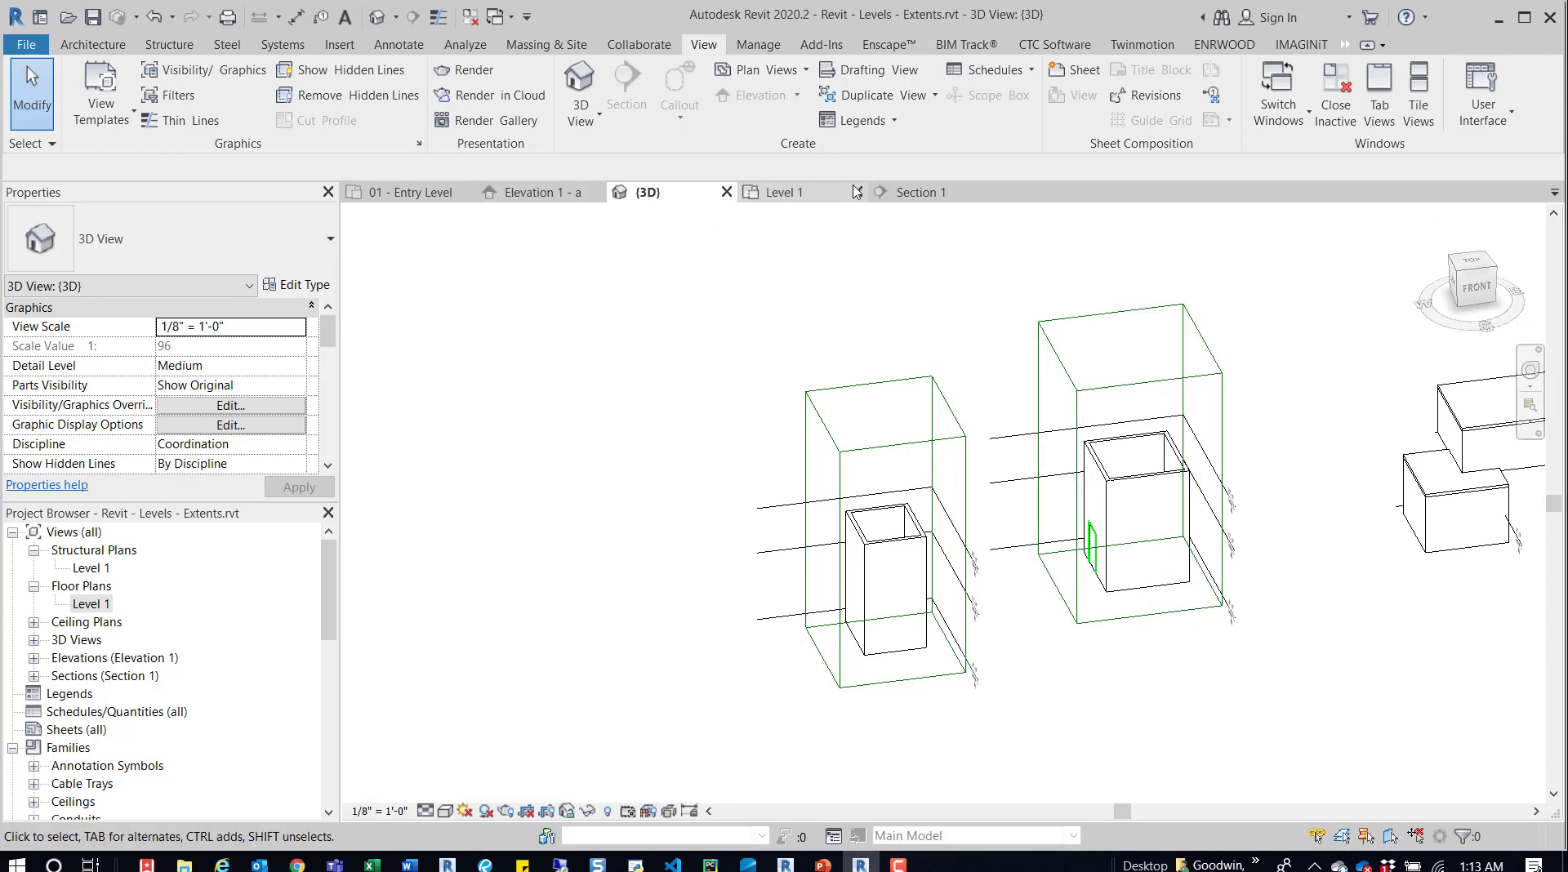
left_click(907, 193)
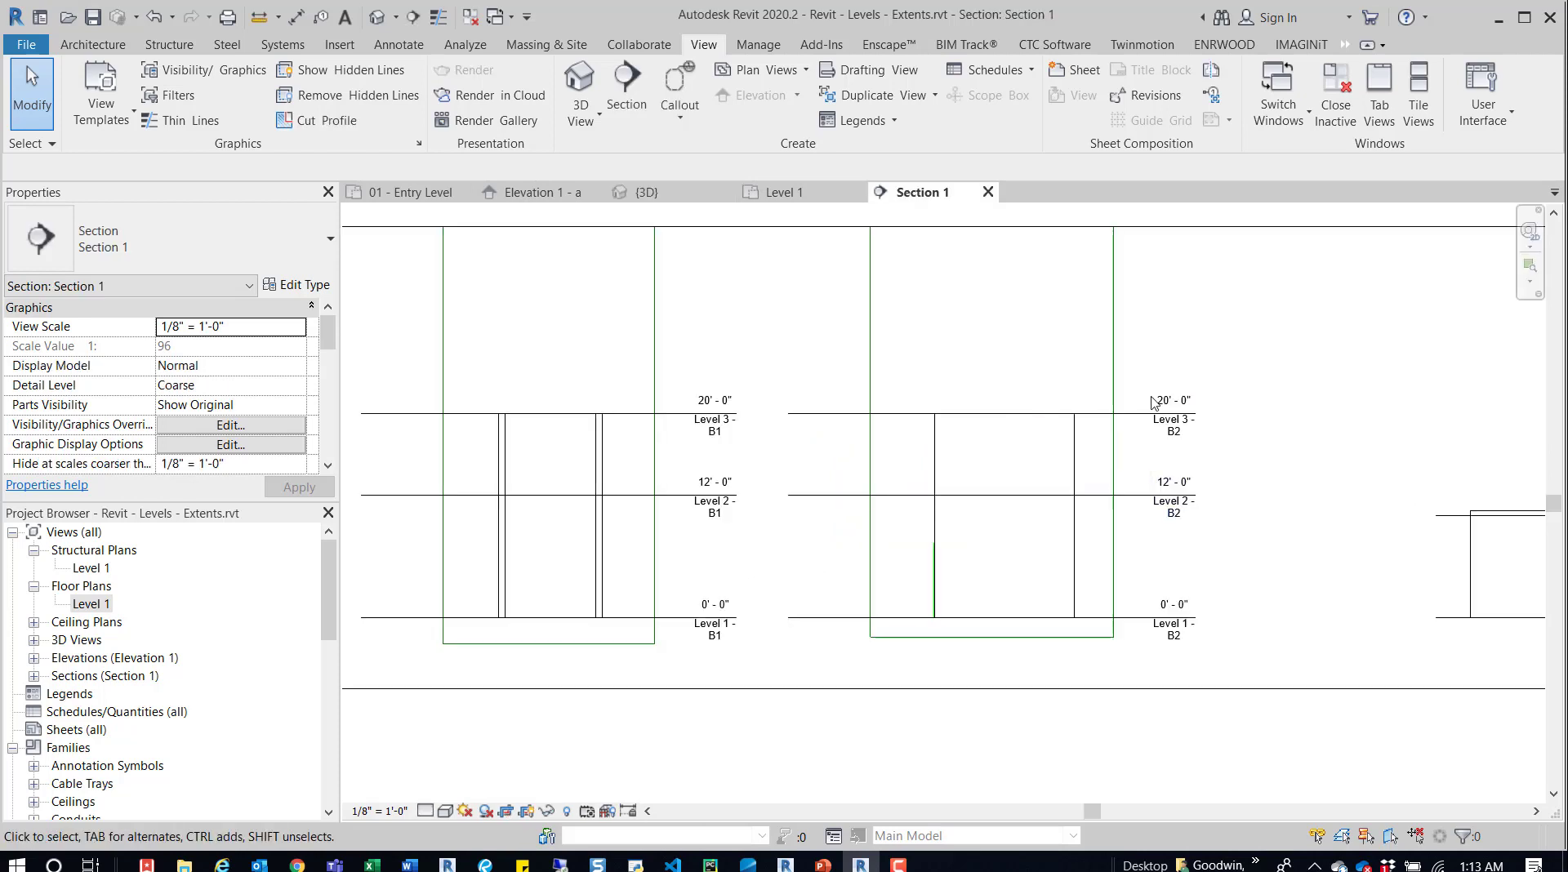
left_click(1176, 413)
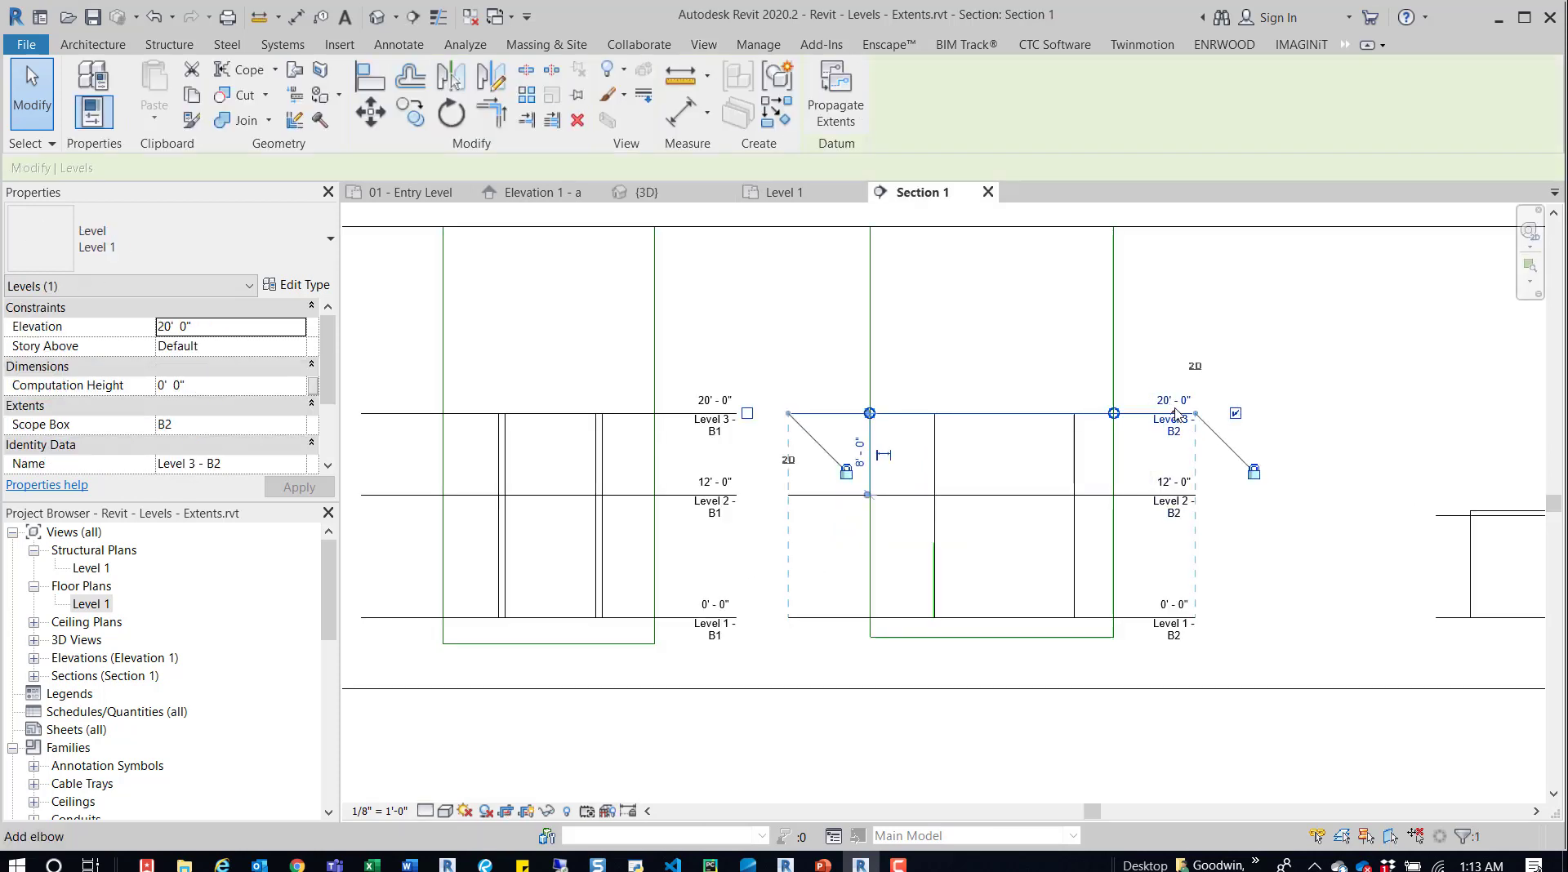
scroll(1192, 416, "up", 1)
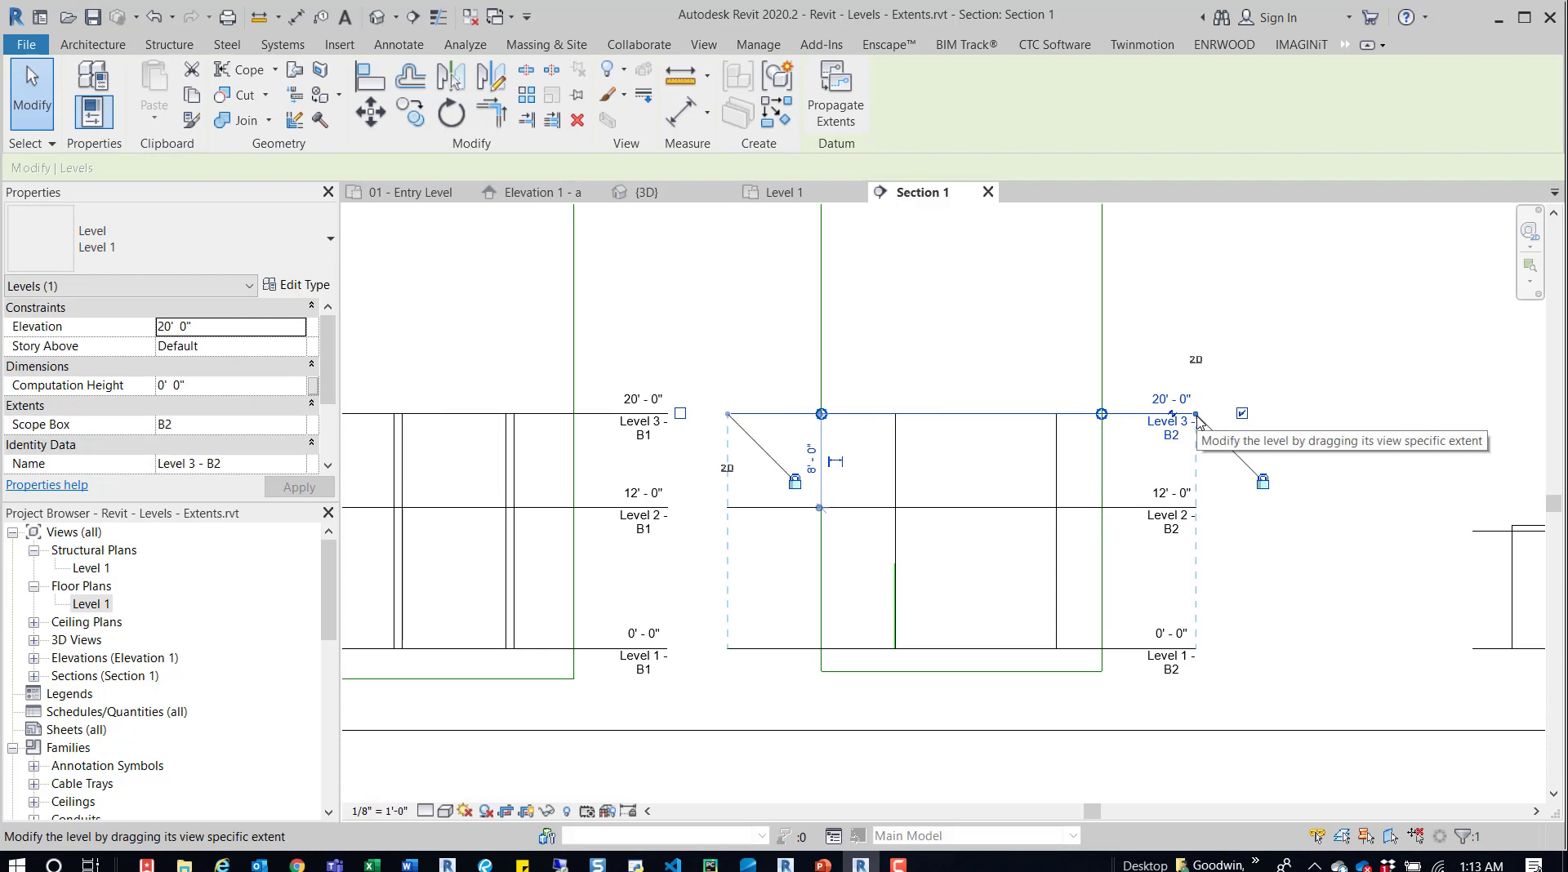
left_click_drag(1197, 415, 1345, 413)
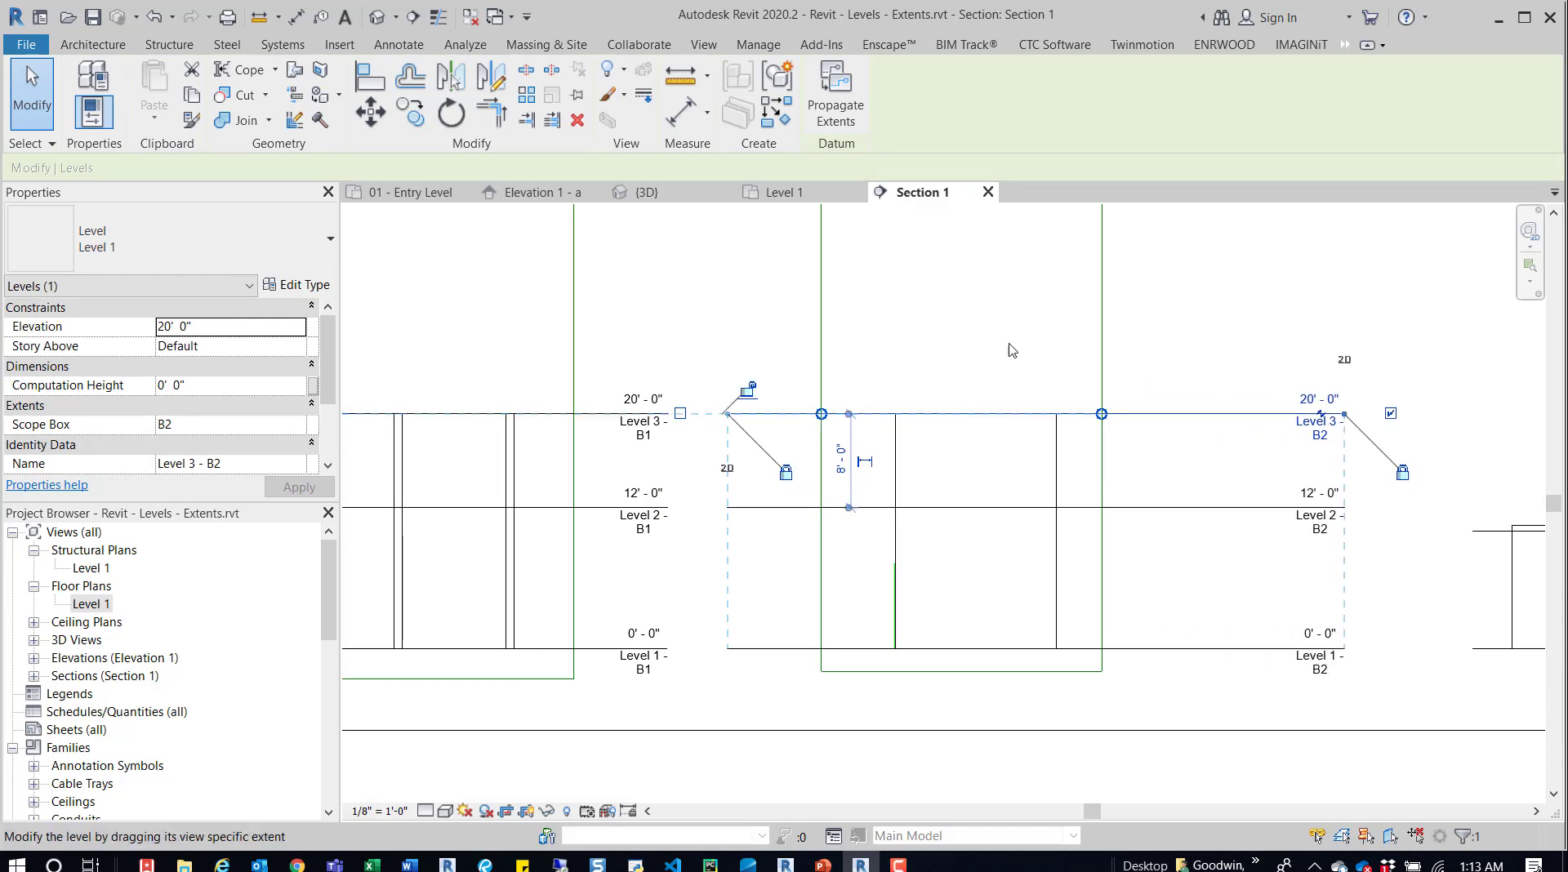
- Check Level 3 - B2 in the 3D view, and pull its view-specific label end back toward the B2 scope box in Section 1
left_click(666, 196)
middle_click_drag(1208, 490, 1282, 523, "shift")
scroll(1286, 482, "up", 3)
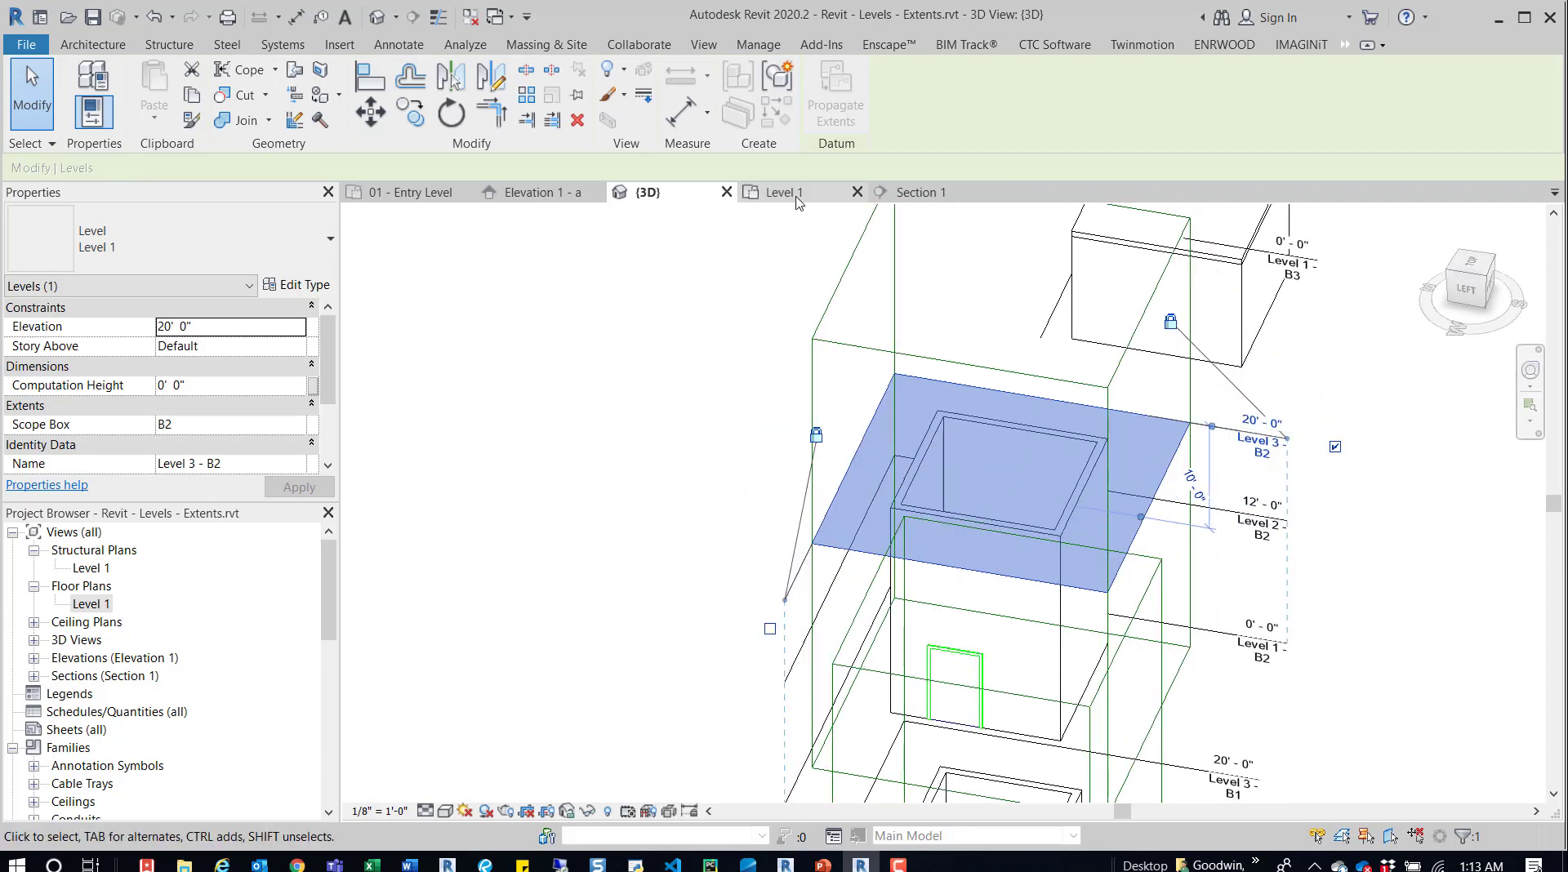
left_click(916, 193)
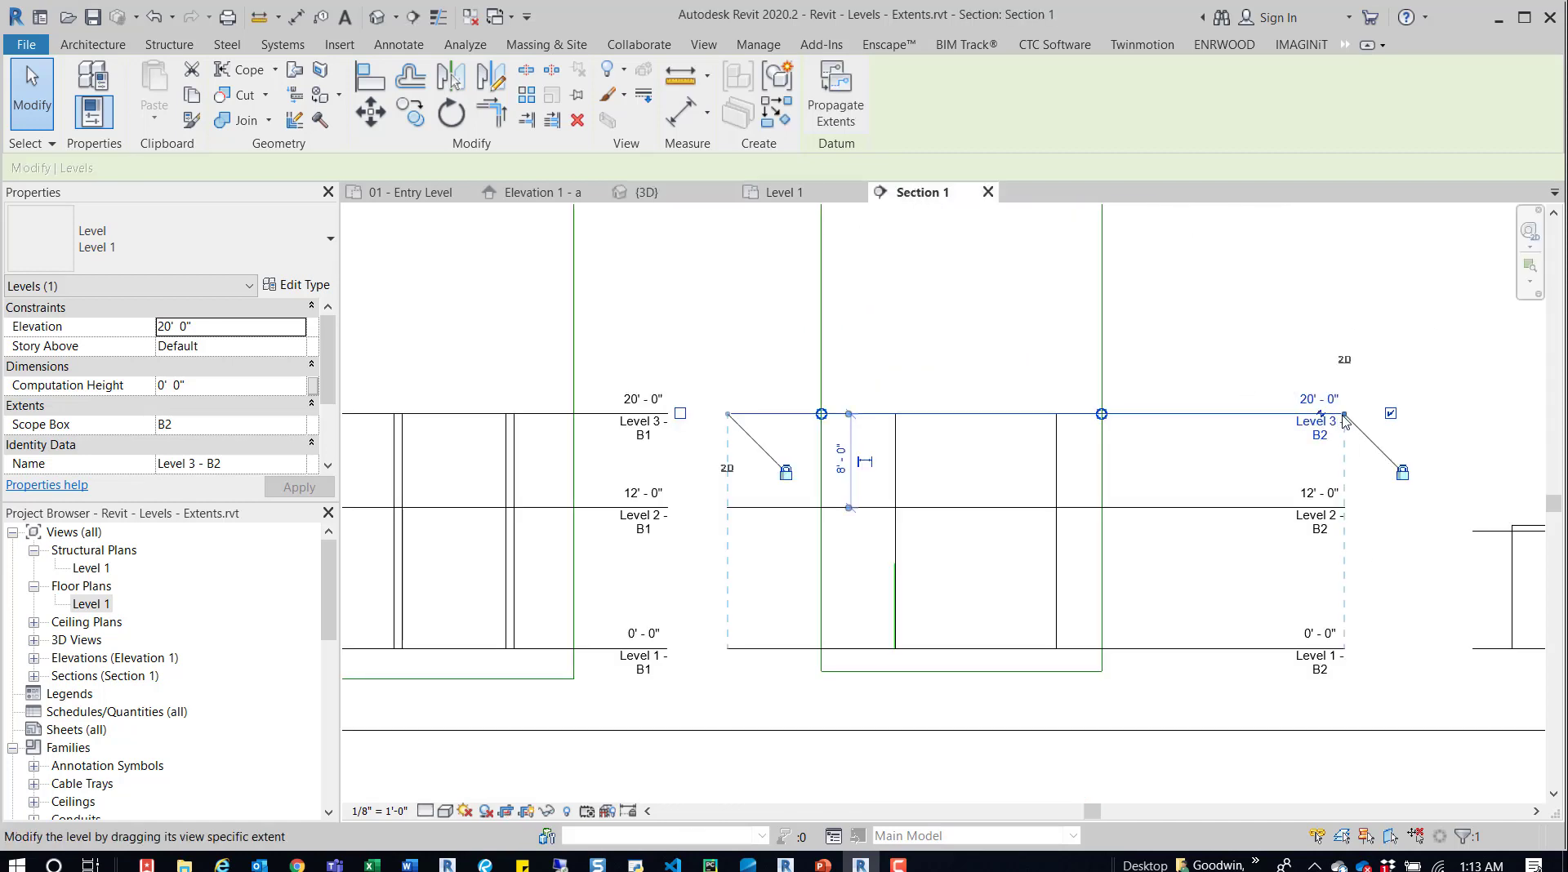
left_click_drag(1333, 416, 1138, 420)
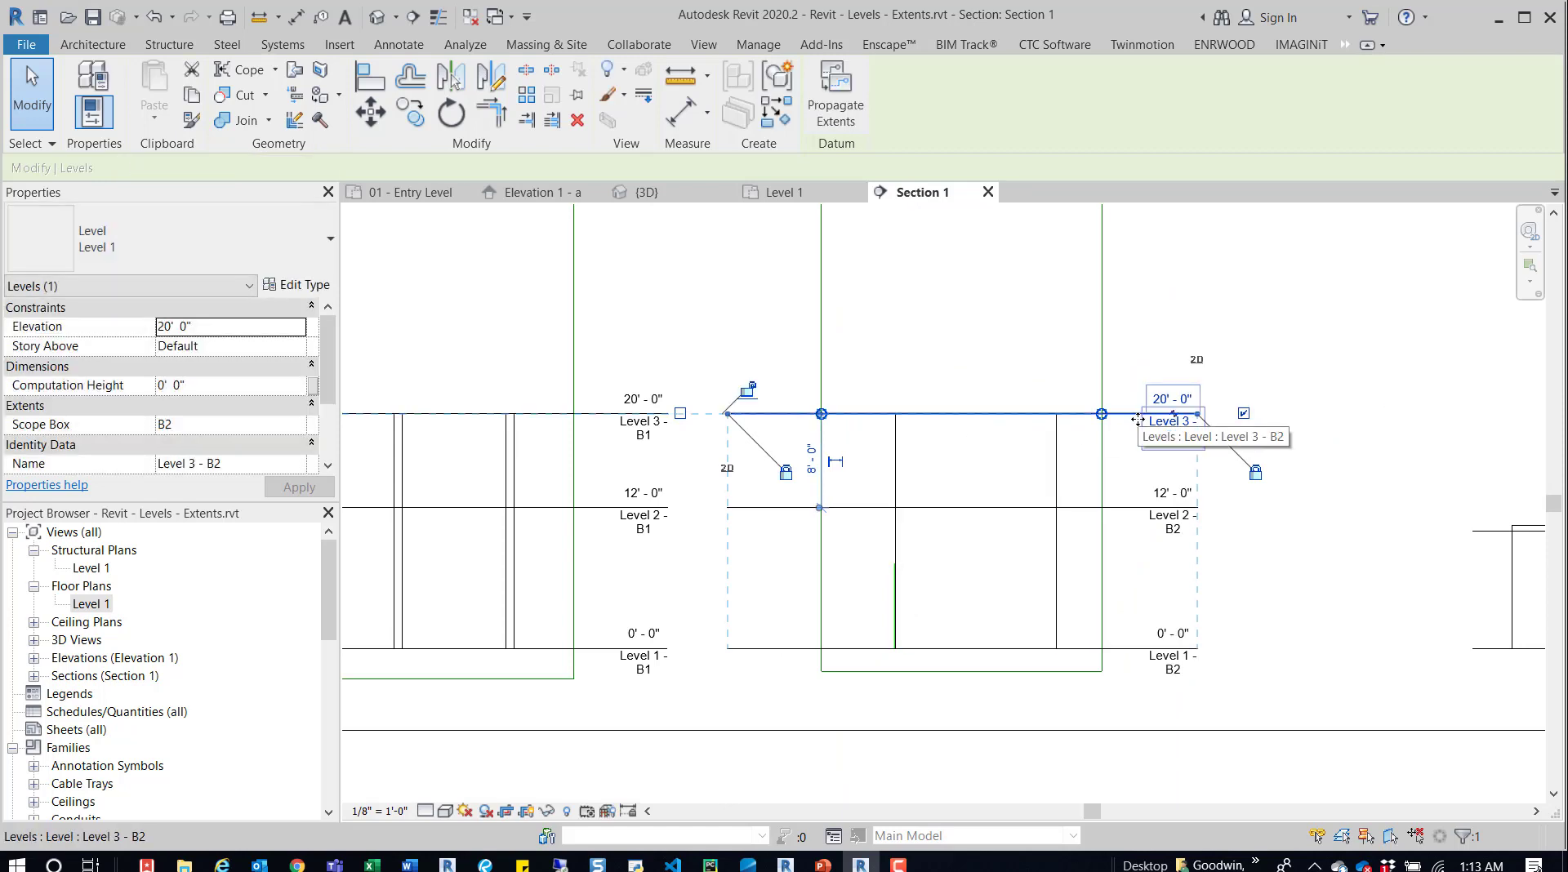
- Widen scope box B2 in Section 1 by moving its side on the level-label end farther from the building
middle_click_drag(1117, 344, 1098, 397)
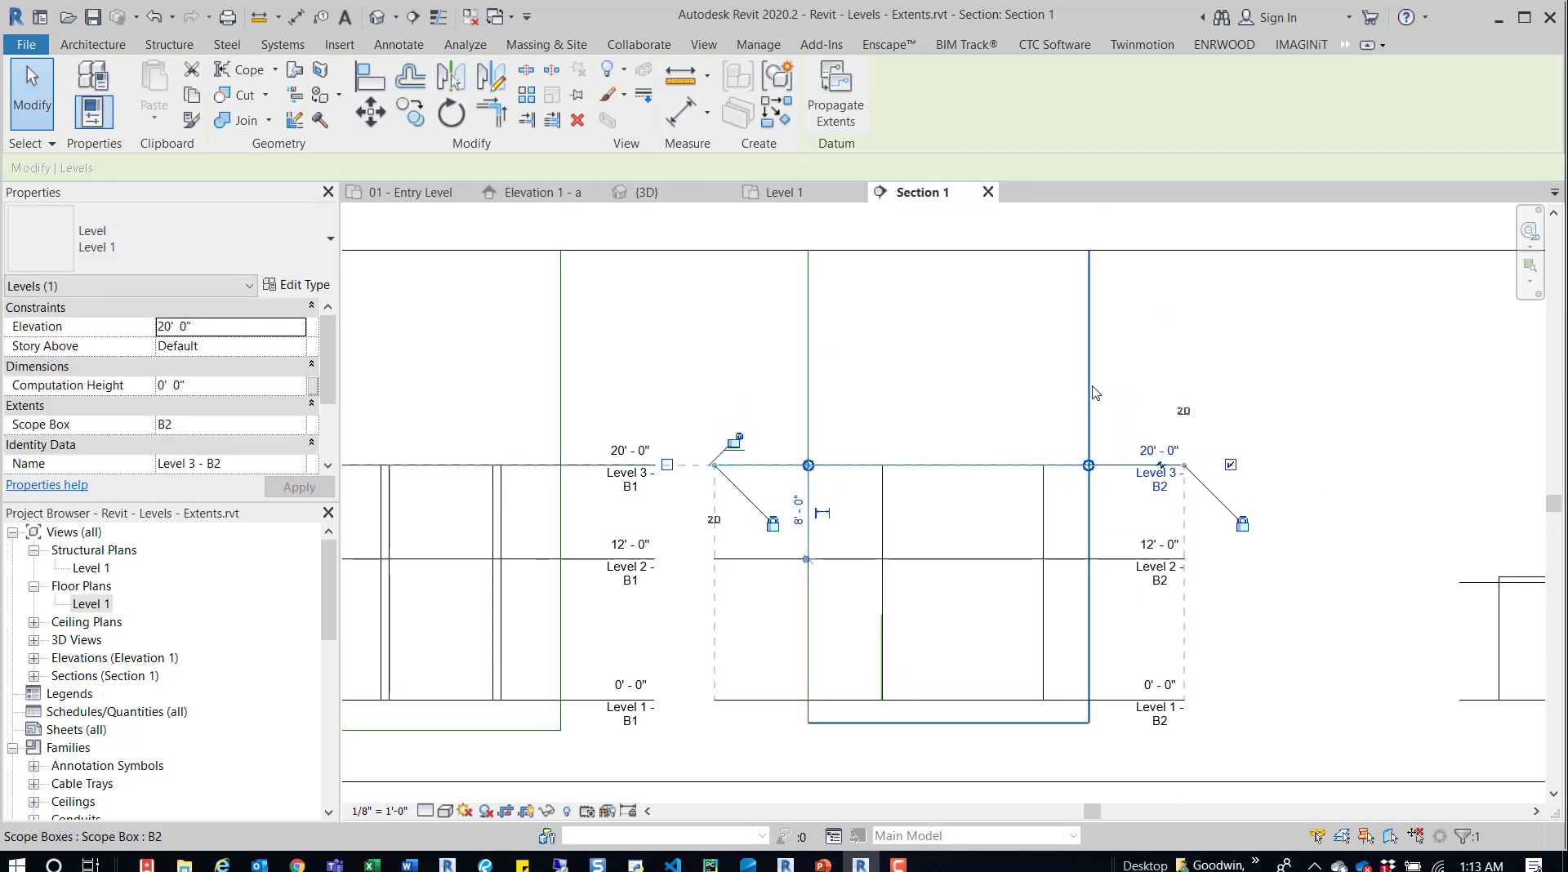
left_click(1095, 392)
left_click_drag(1092, 474, 1141, 495)
left_click(1276, 466)
left_click(1208, 480)
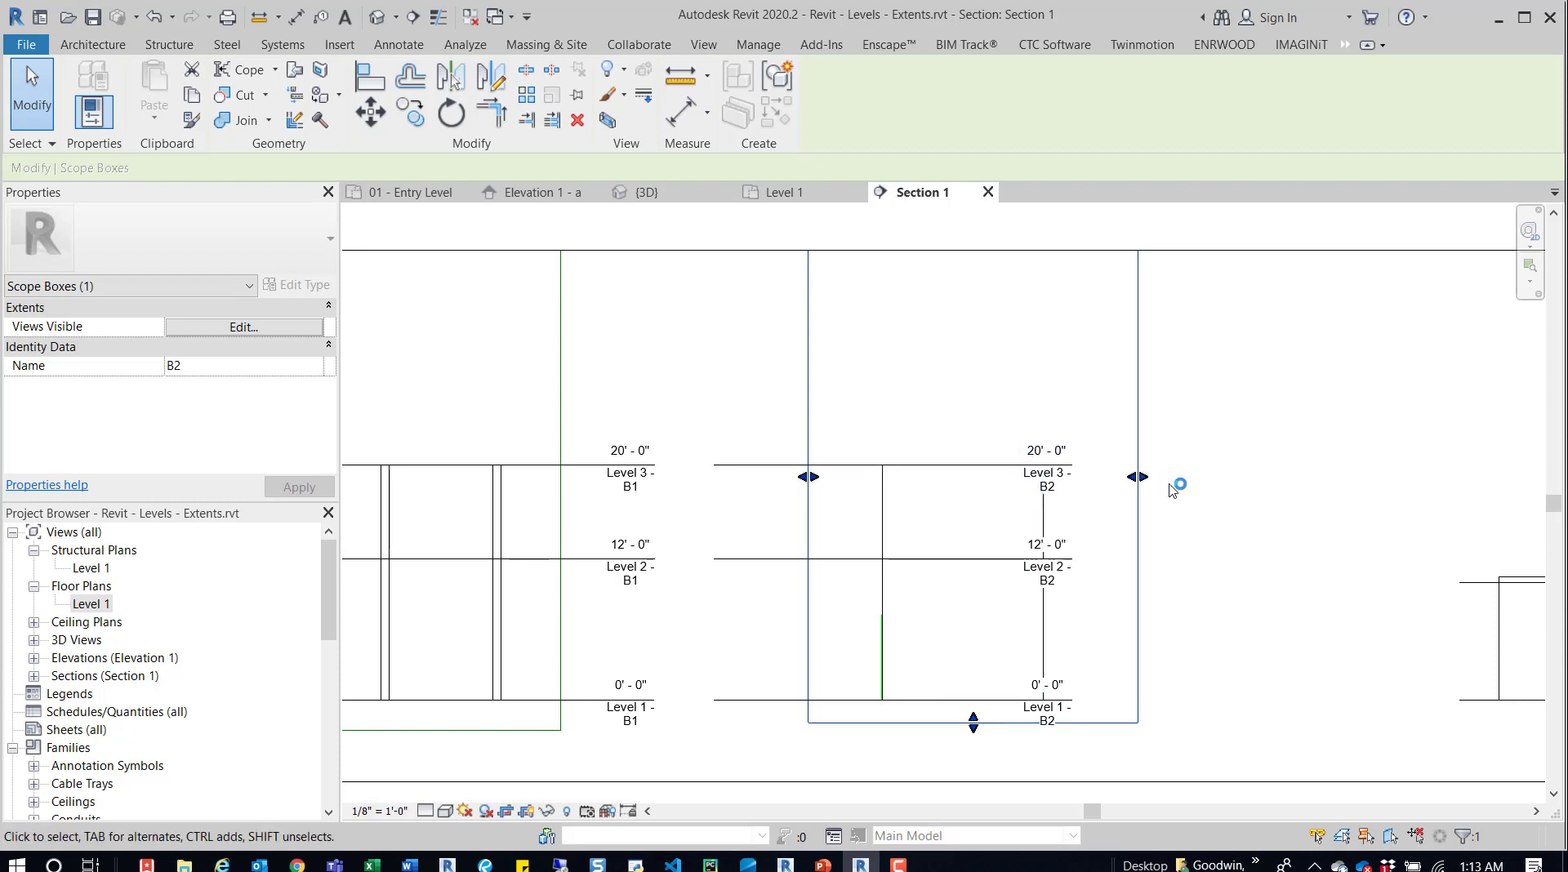
left_click_drag(1147, 478, 1198, 477)
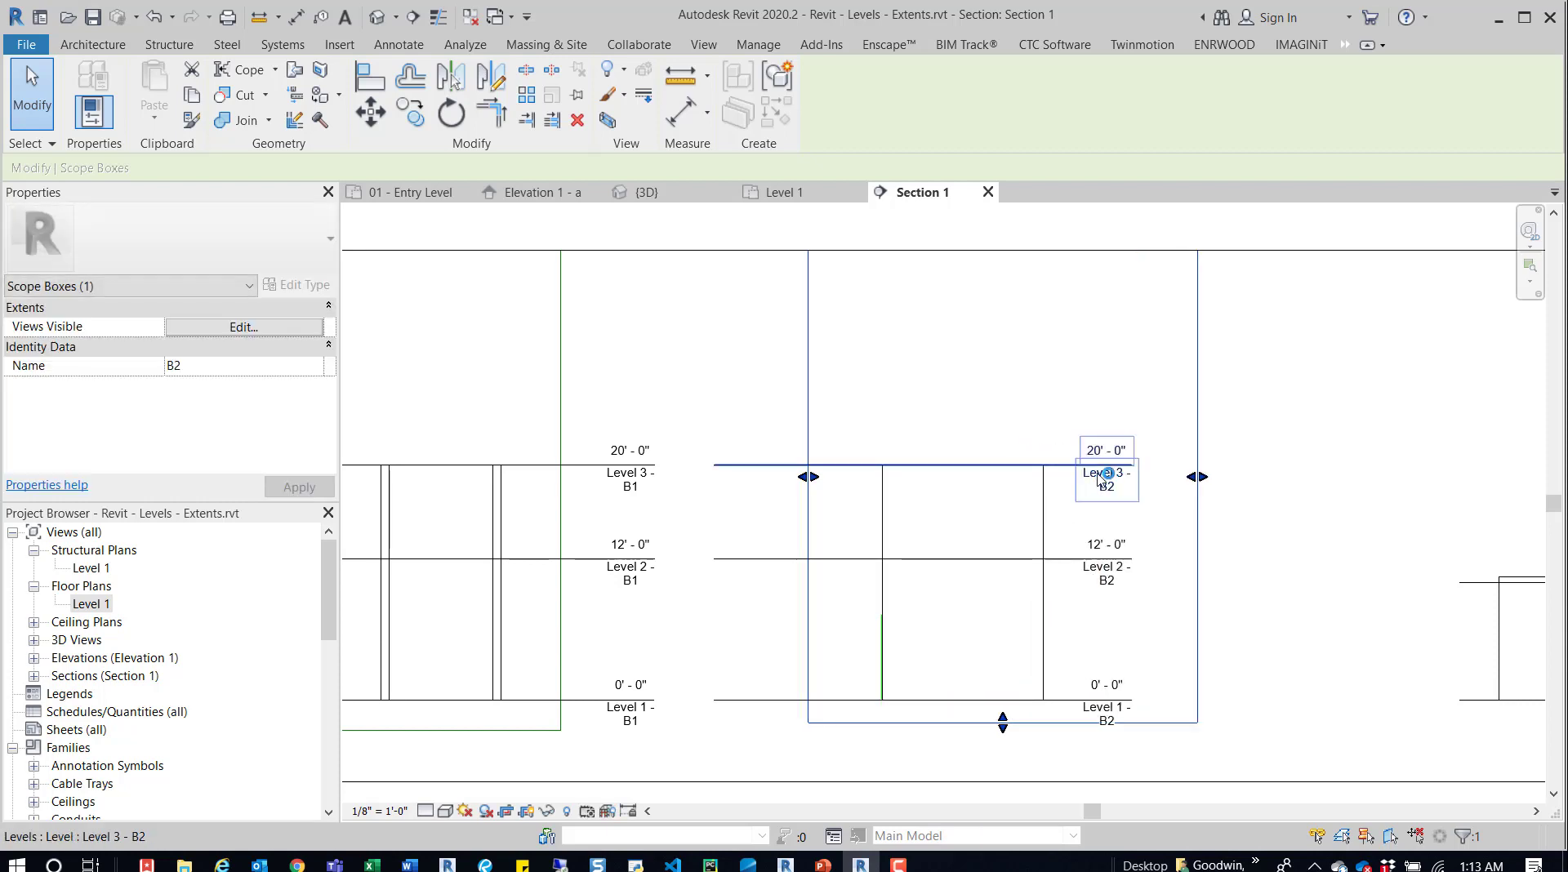
- Stretch the view-specific label end of Level 3 - B2 outside the widened scope box, and check the extents of Level 2 and Level 3 - B2
left_click(1072, 477)
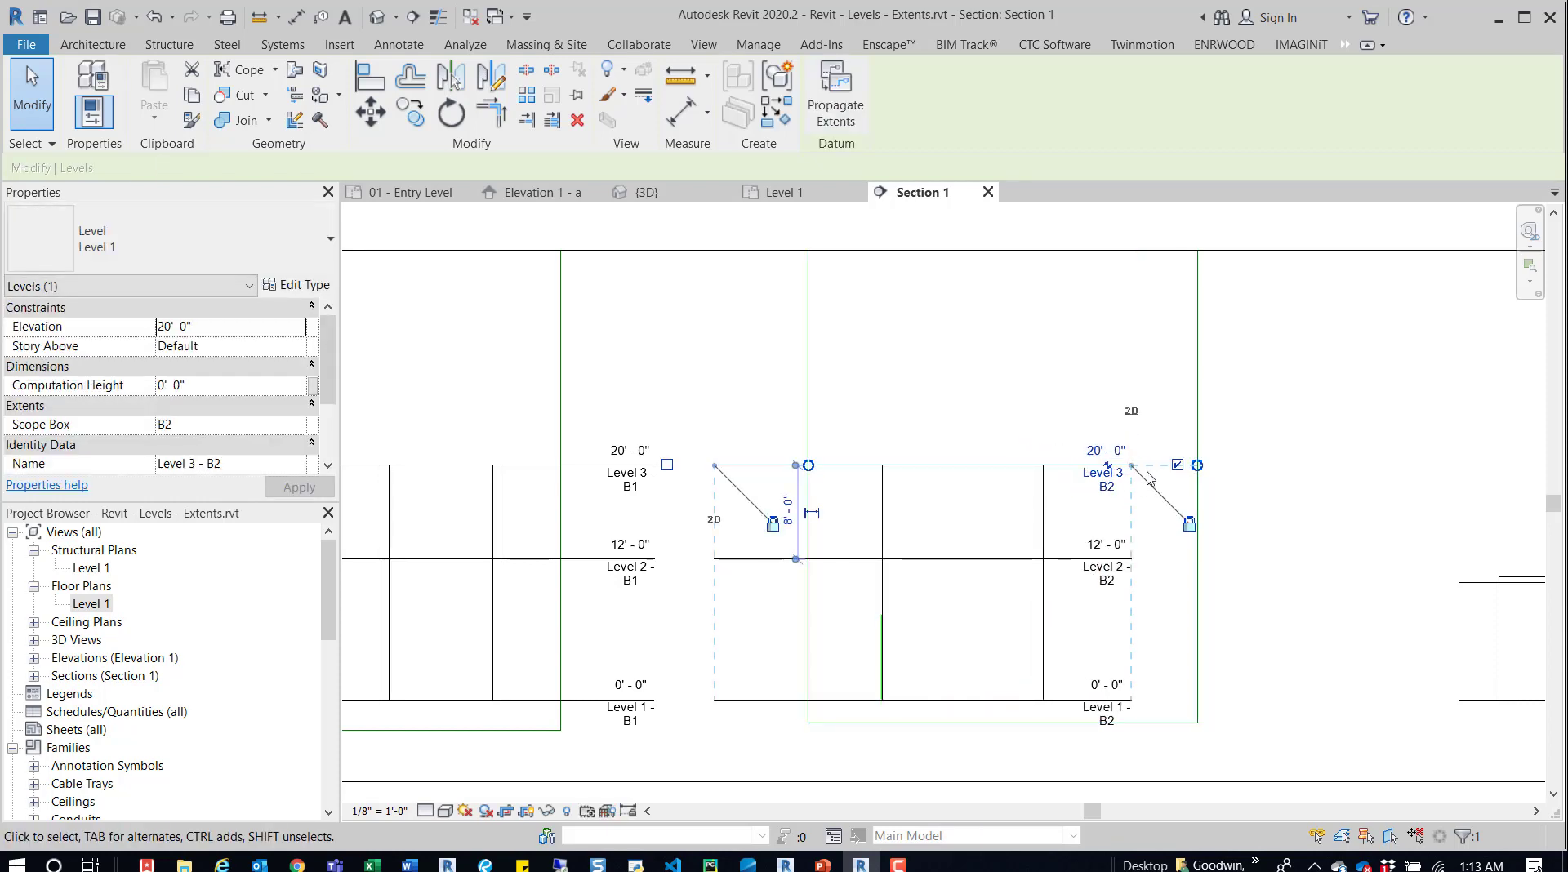
left_click_drag(1134, 470, 1329, 465)
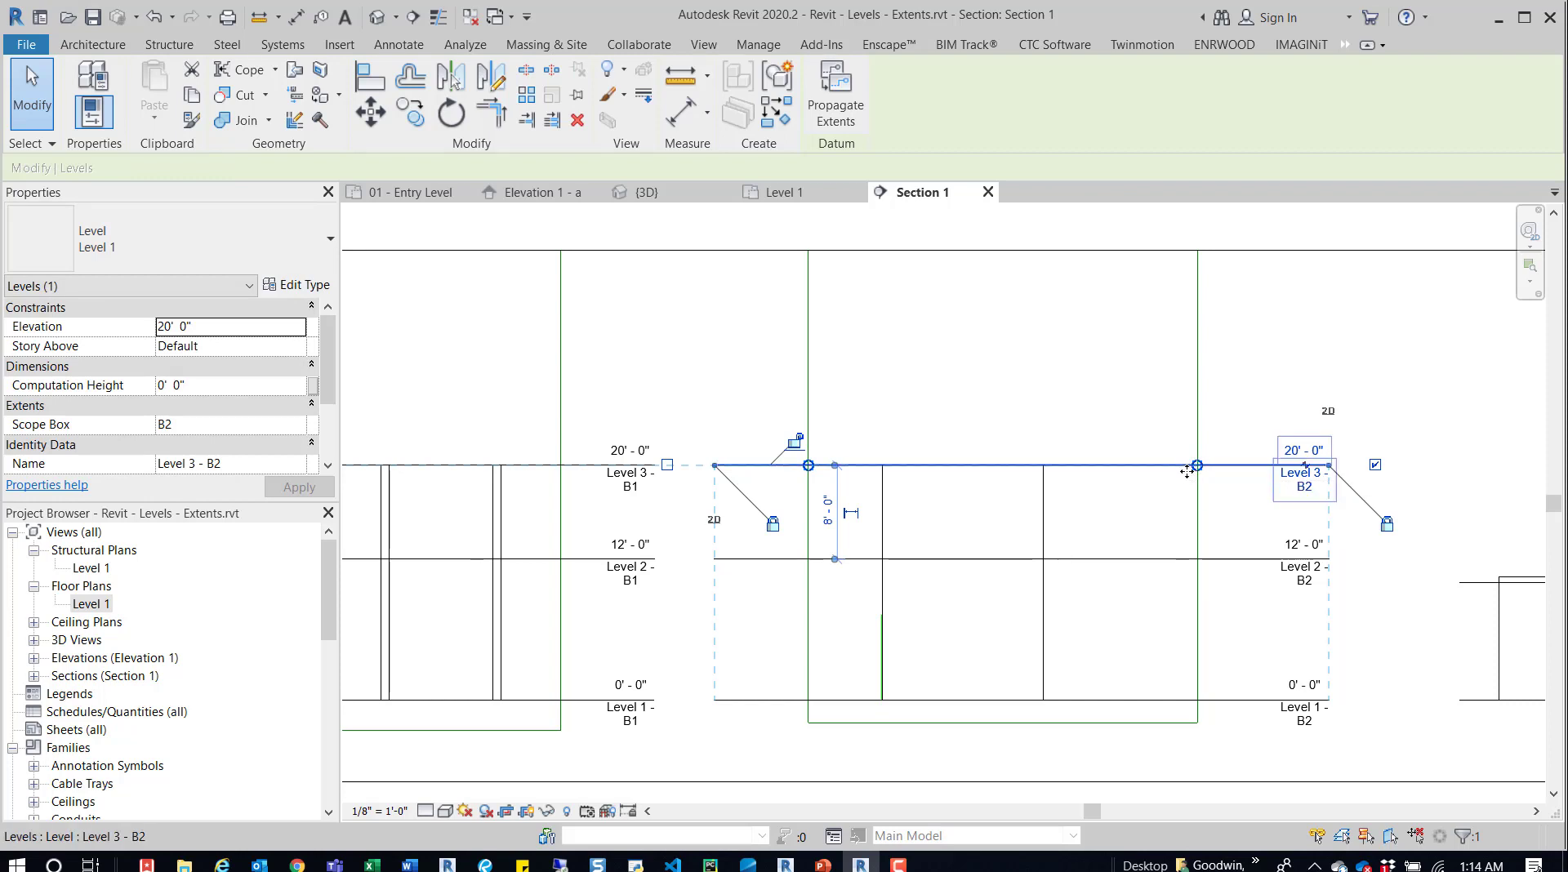
left_click(1184, 559)
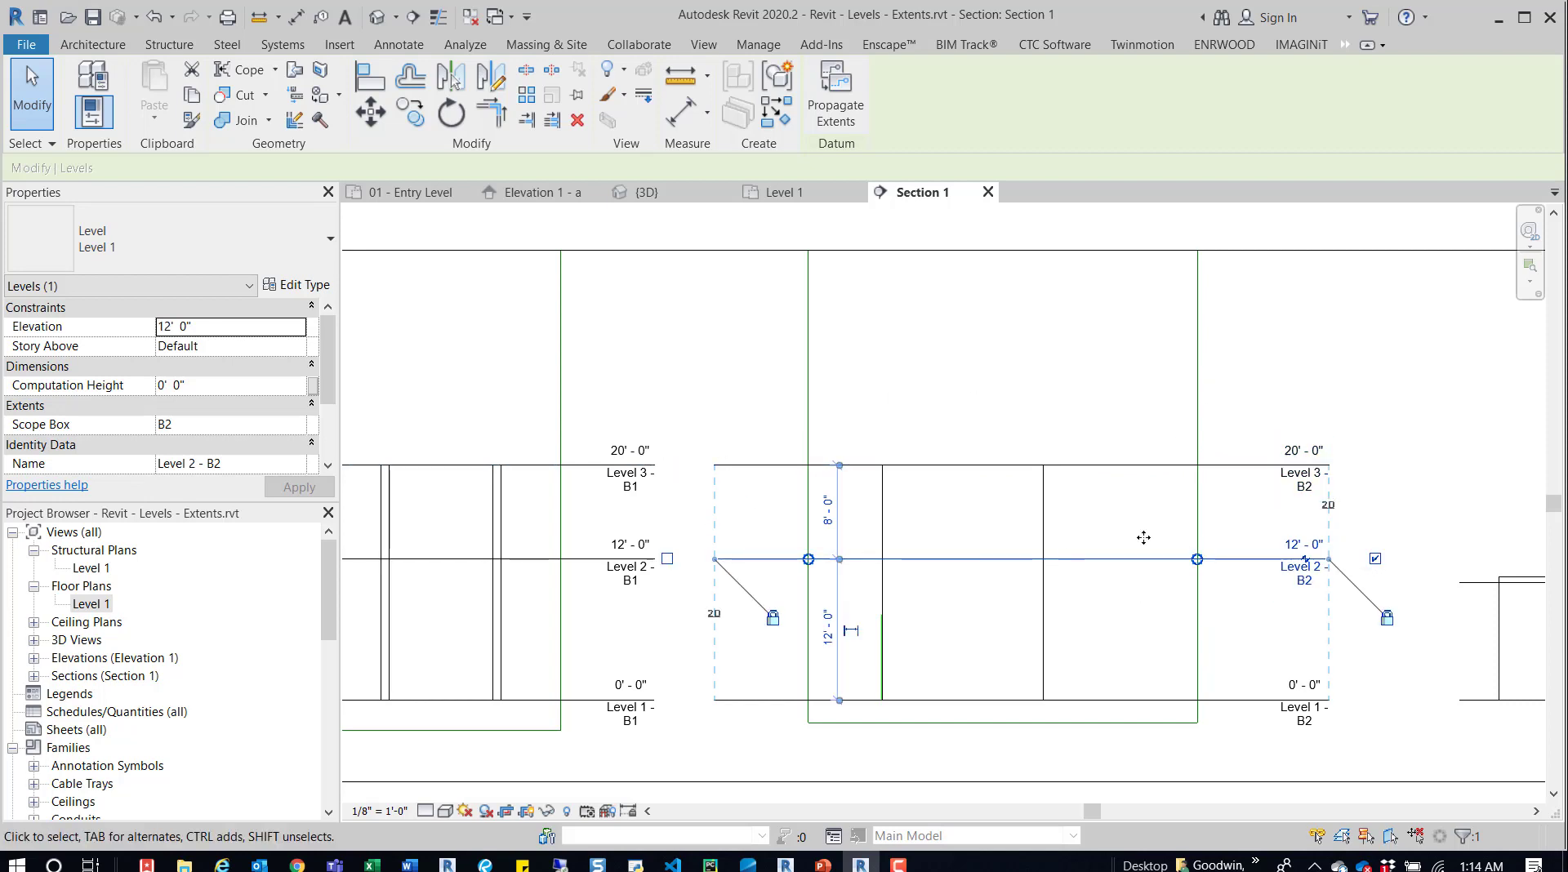
scroll(1115, 413, "down", 3)
scroll(1124, 418, "up", 2)
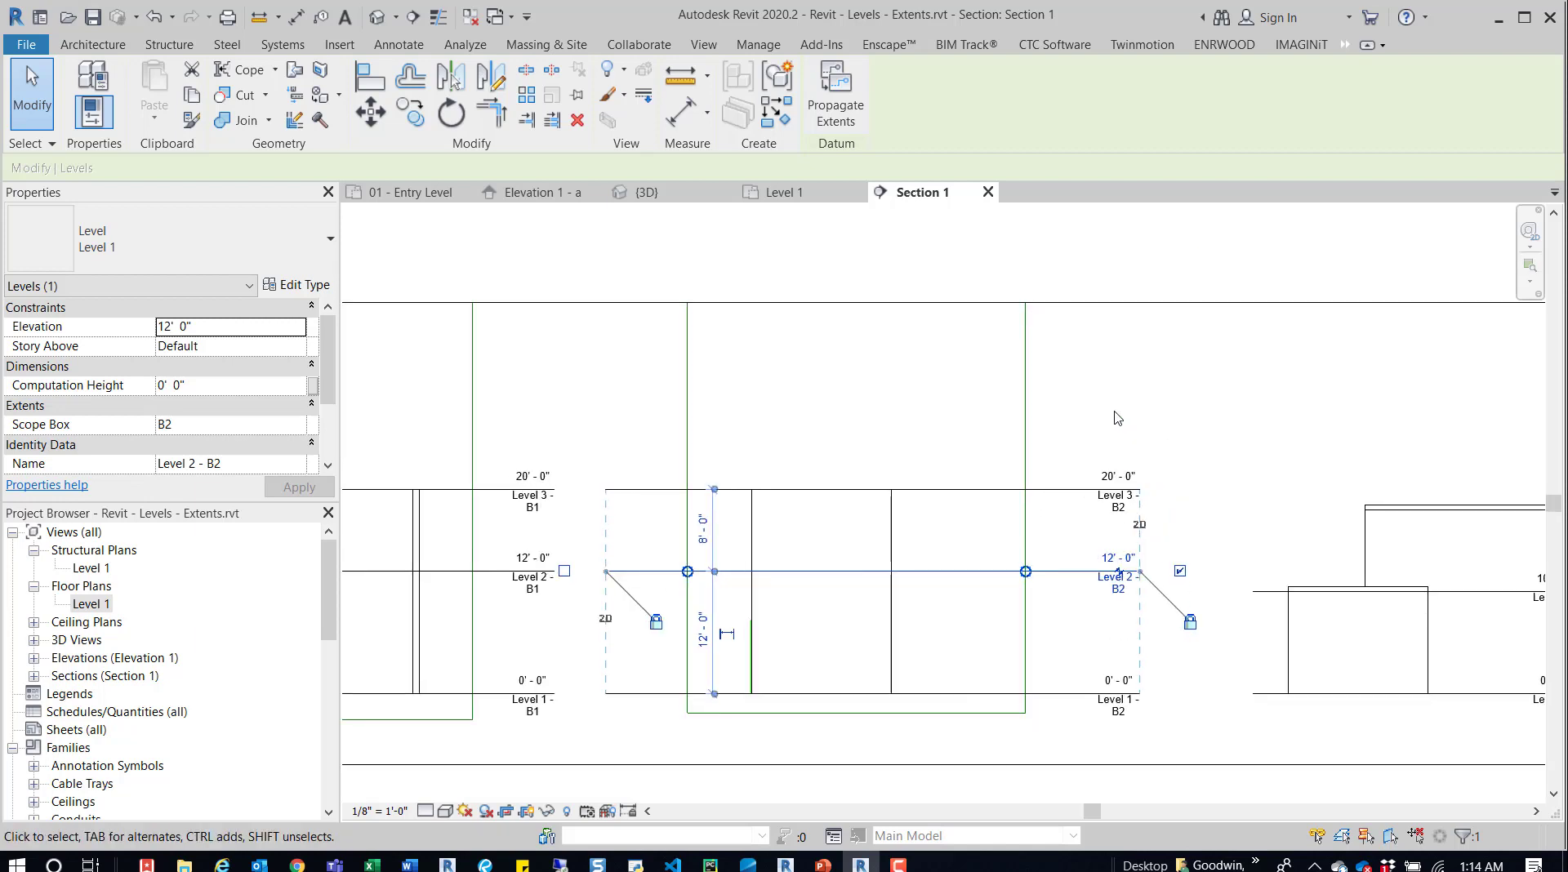
left_click(1069, 490)
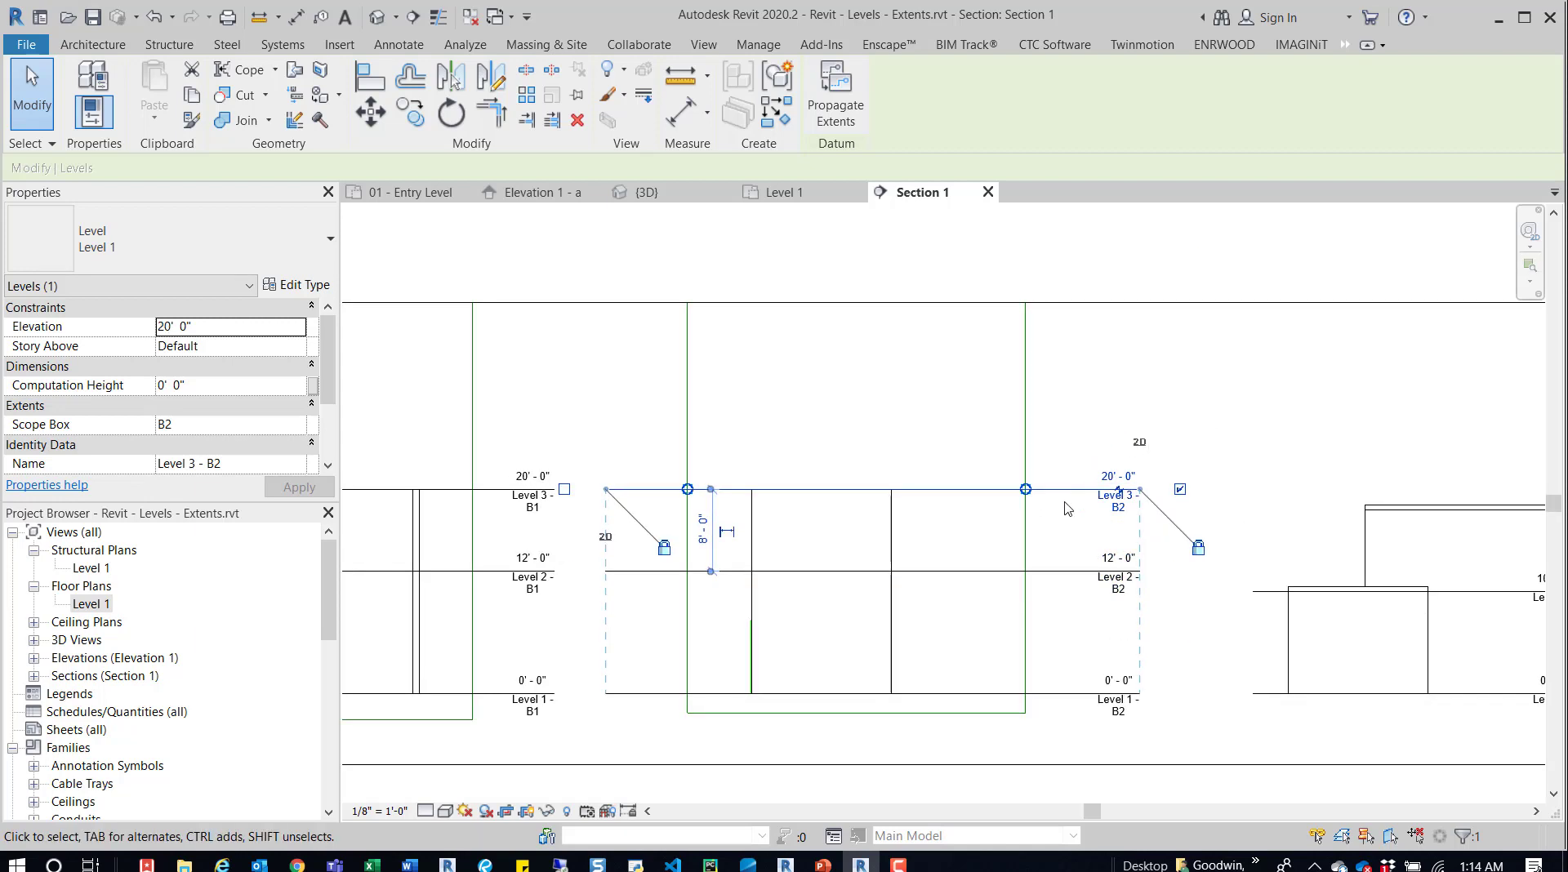